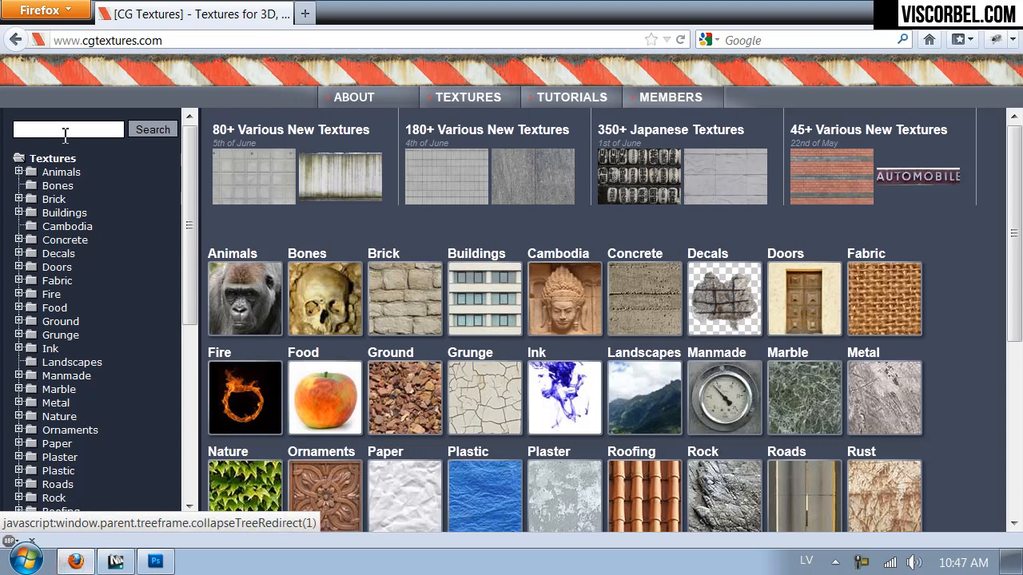
# - Search the CG Textures library for "brick"
pyautogui.click(66, 132)
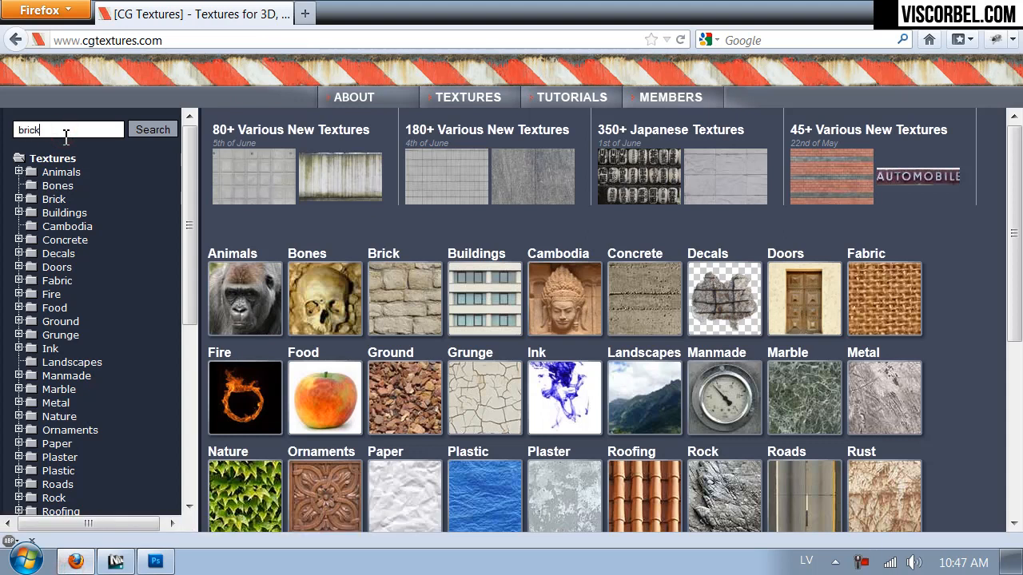
pyautogui.press('Return')
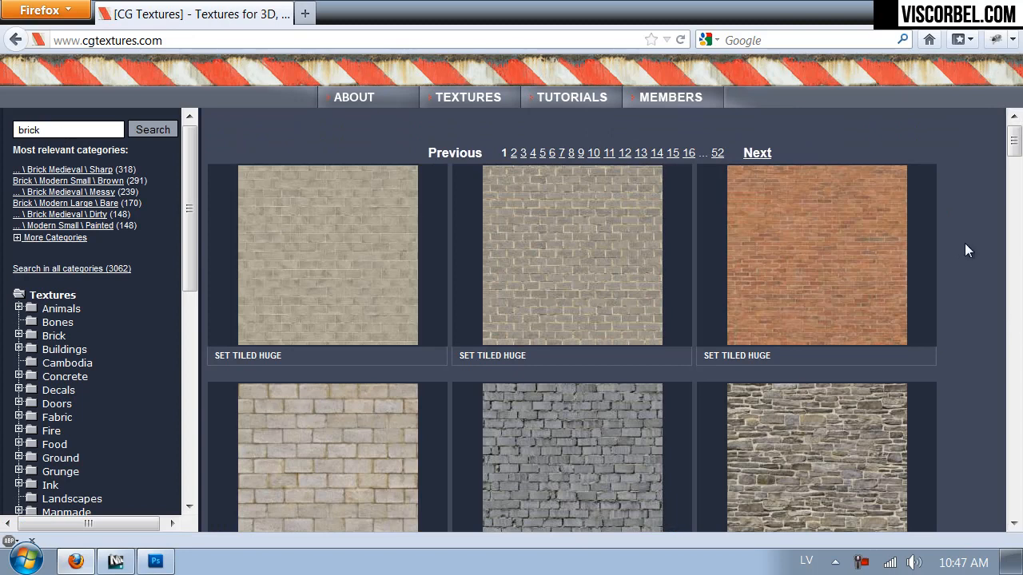
# - Browse the brick search results and preview several red and brown brick textures enlarged to find a suitable one
pyautogui.moveTo(888, 240)
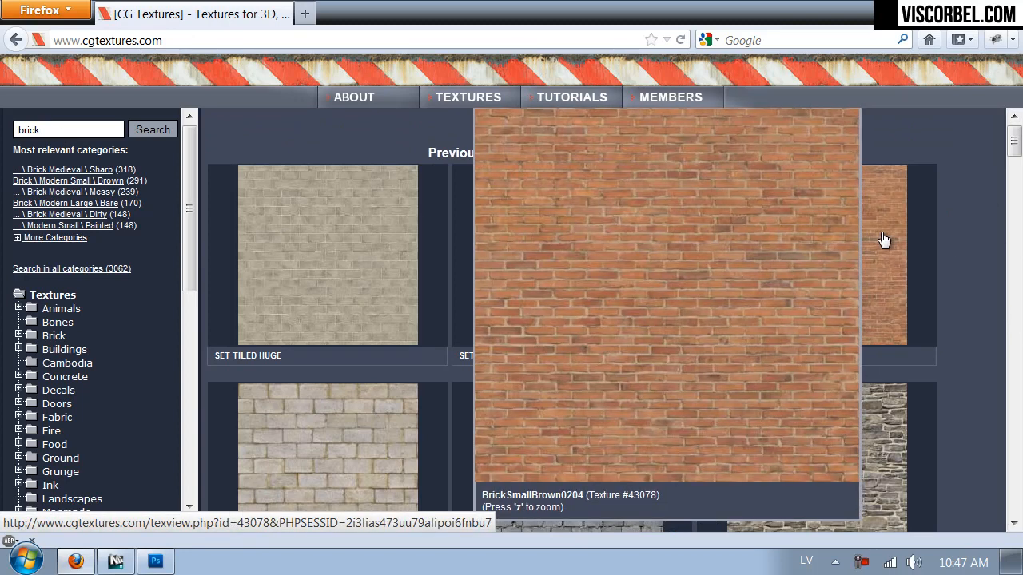
pyautogui.scroll(-7, 884, 238)
pyautogui.scroll(-8, 943, 230)
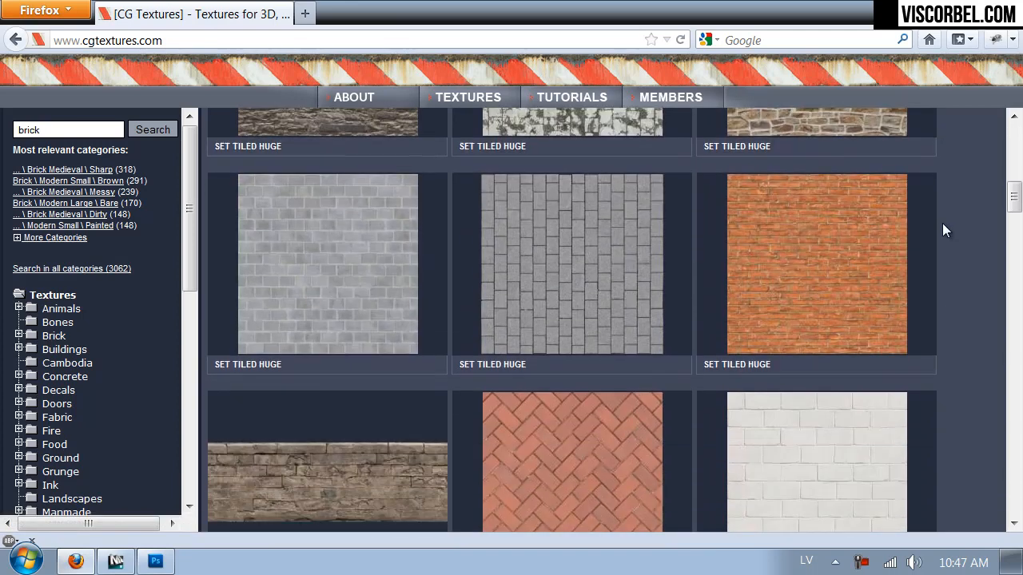
pyautogui.scroll(-4, 943, 231)
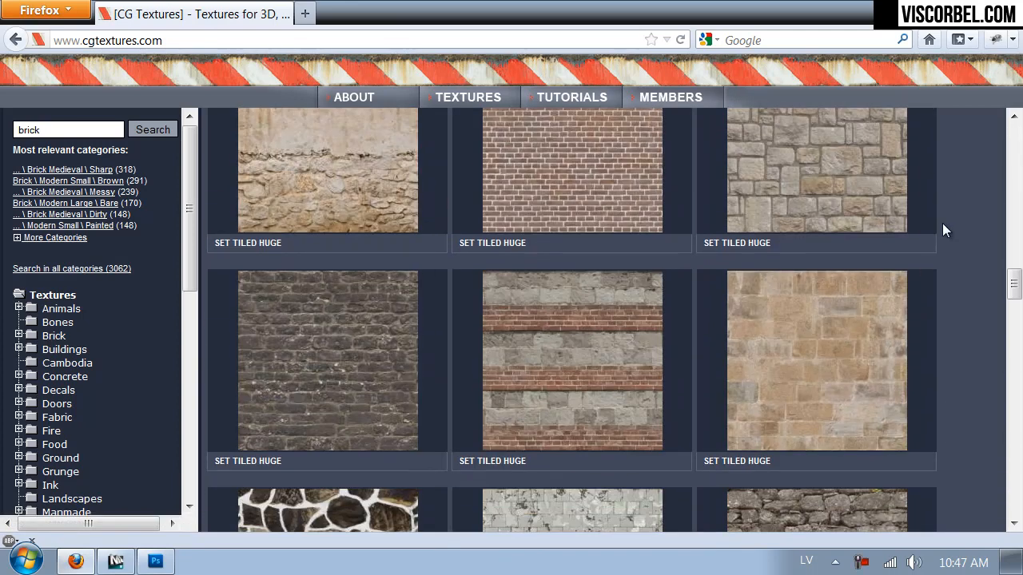
pyautogui.scroll(-6, 943, 230)
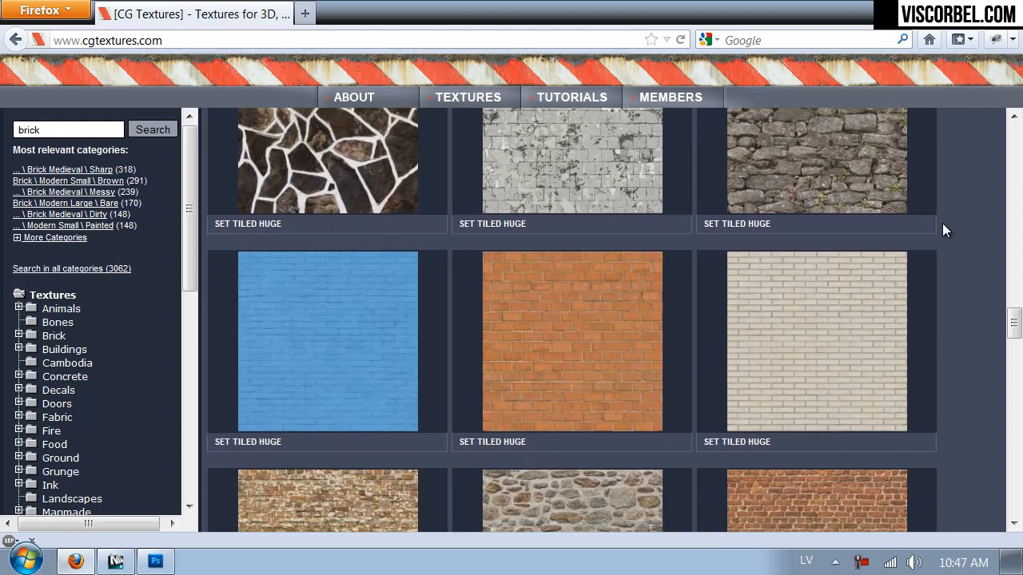
pyautogui.scroll(-3, 942, 226)
pyautogui.moveTo(618, 214)
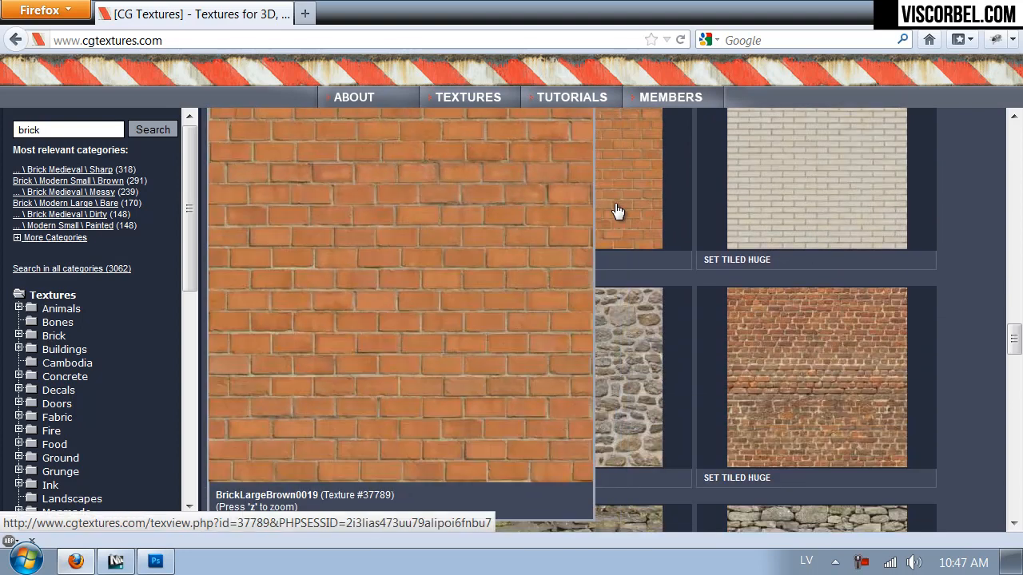
pyautogui.scroll(-8, 617, 211)
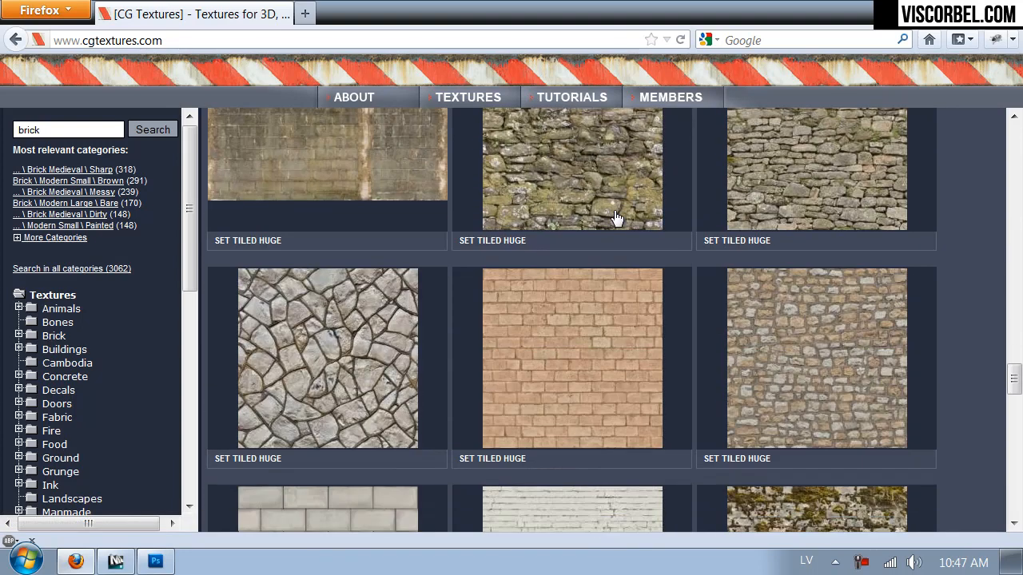
pyautogui.scroll(-10, 617, 219)
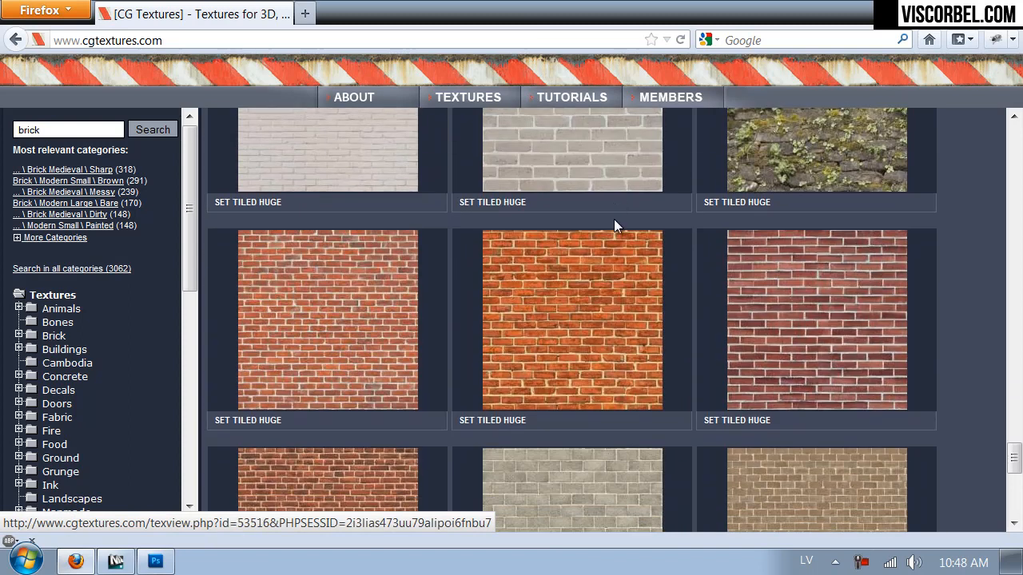
pyautogui.moveTo(782, 327)
pyautogui.scroll(-6, 781, 326)
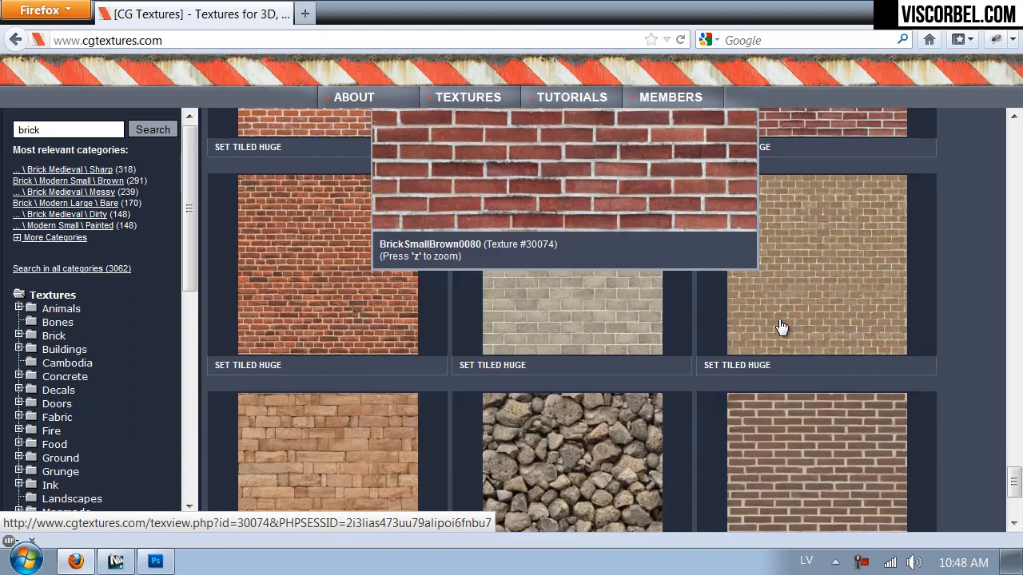
pyautogui.moveTo(307, 306)
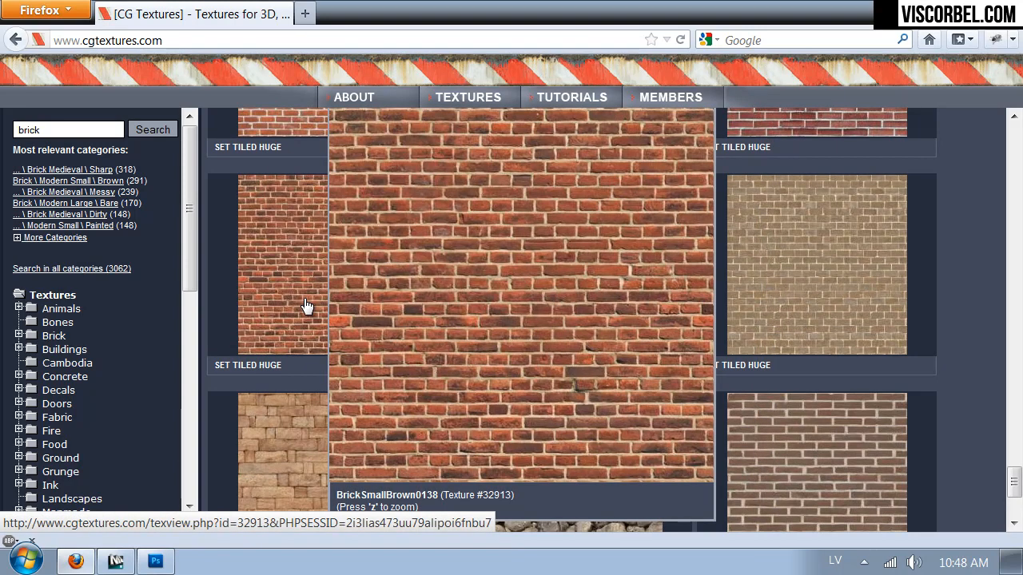
pyautogui.scroll(1, 306, 306)
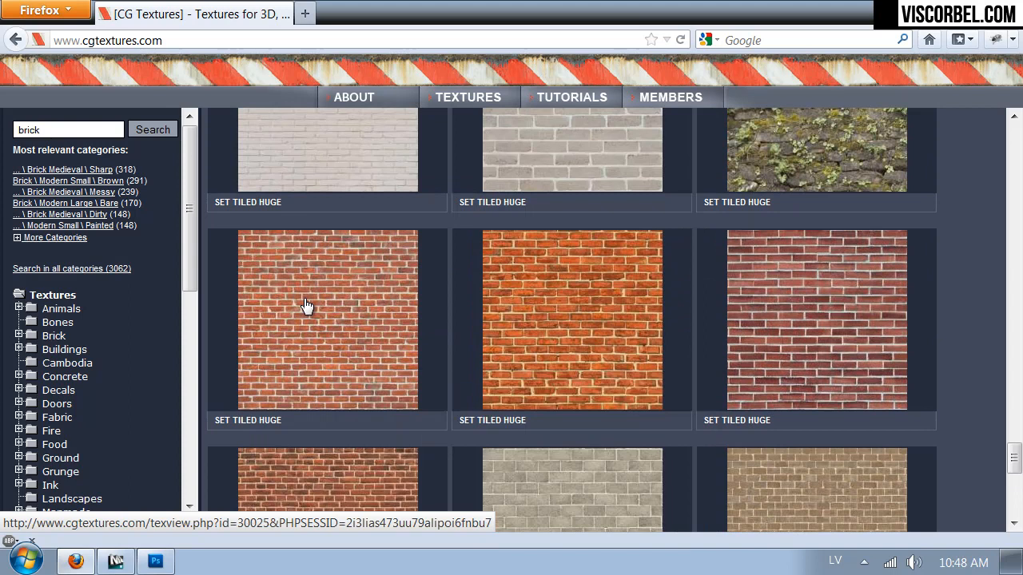
pyautogui.scroll(-4, 312, 306)
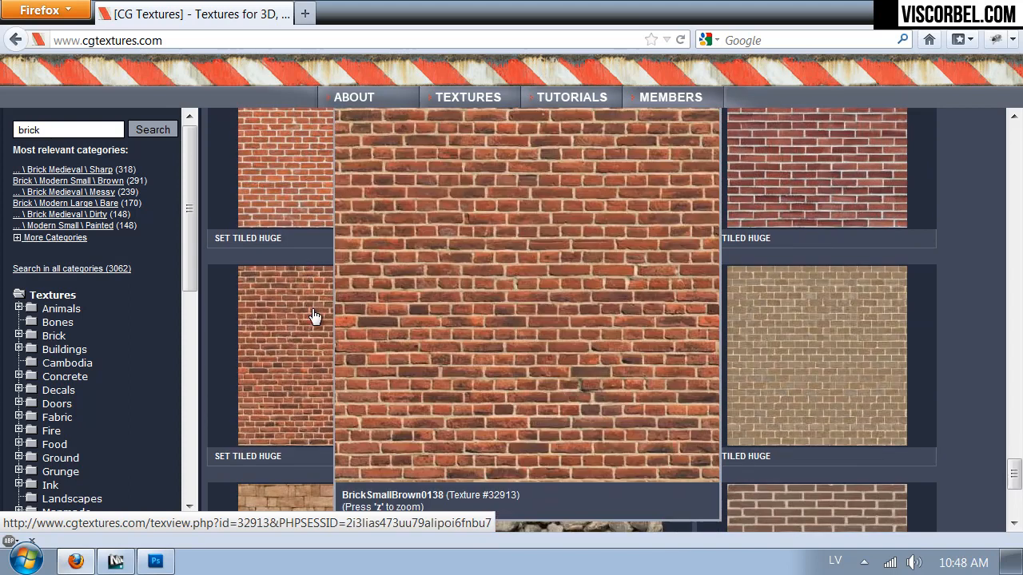
# - Open the BrickSmallBrown0138 texture and download its tiled image in the Large 3000x3000 size
pyautogui.click(314, 321)
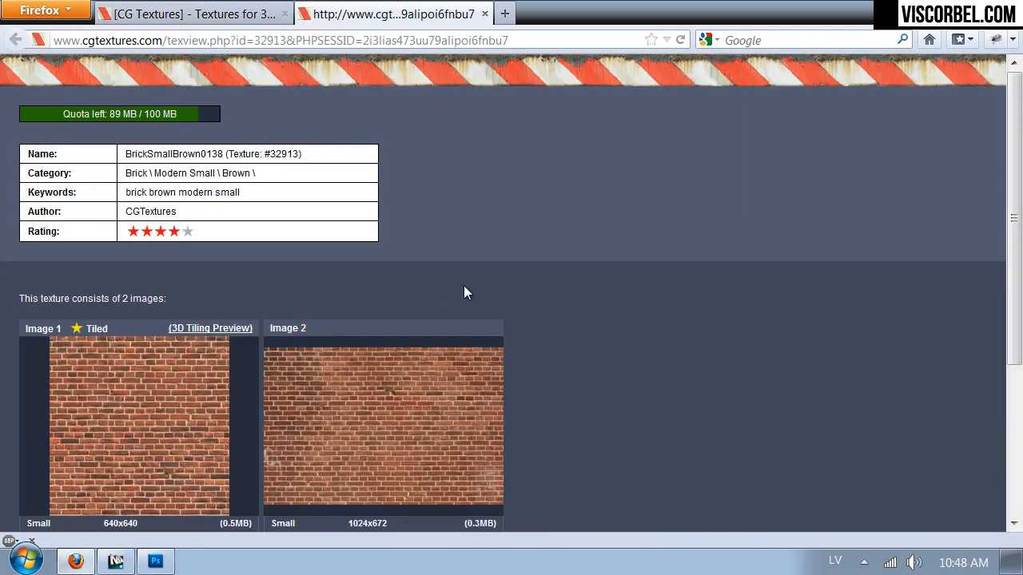
pyautogui.scroll(-3, 472, 287)
pyautogui.moveTo(452, 298)
pyautogui.moveTo(183, 288)
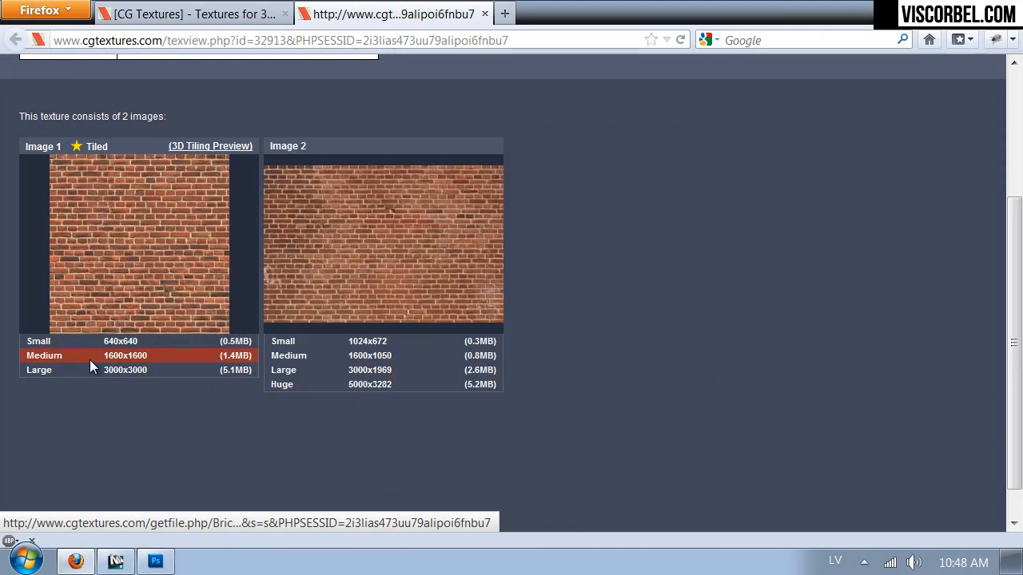
pyautogui.click(44, 377)
pyautogui.click(858, 492)
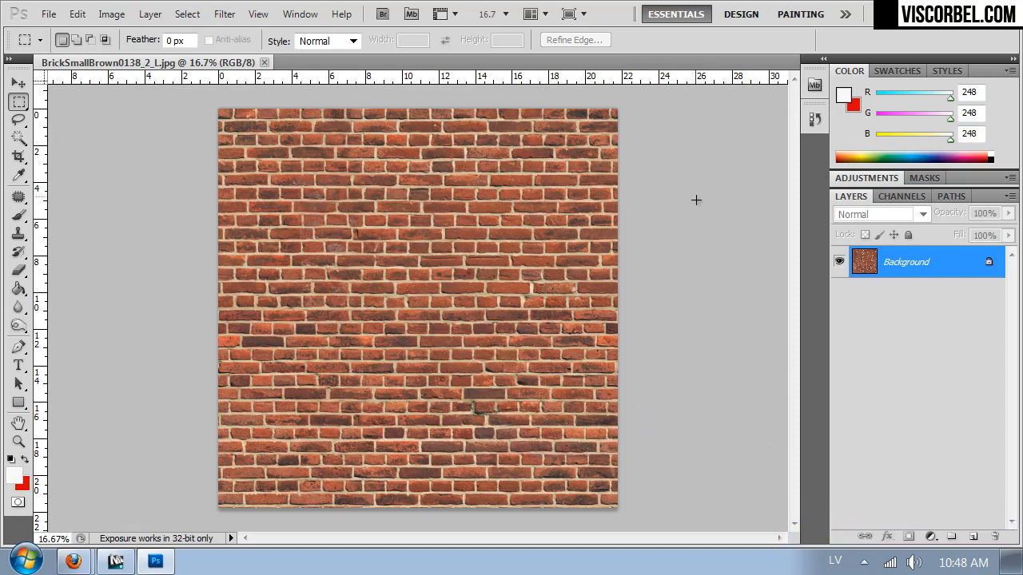
# - In Photoshop, examine the bricks and mortar joints of the BrickSmallBrown0138_2_L.jpg texture up close
pyautogui.hotkey('ctrl', '+')
pyautogui.hotkey('ctrl', '+')
pyautogui.hotkey('ctrl', '+')
pyautogui.hotkey('ctrl', '+')
pyautogui.hotkey('ctrl', '+')
pyautogui.hotkey('ctrl', '+')
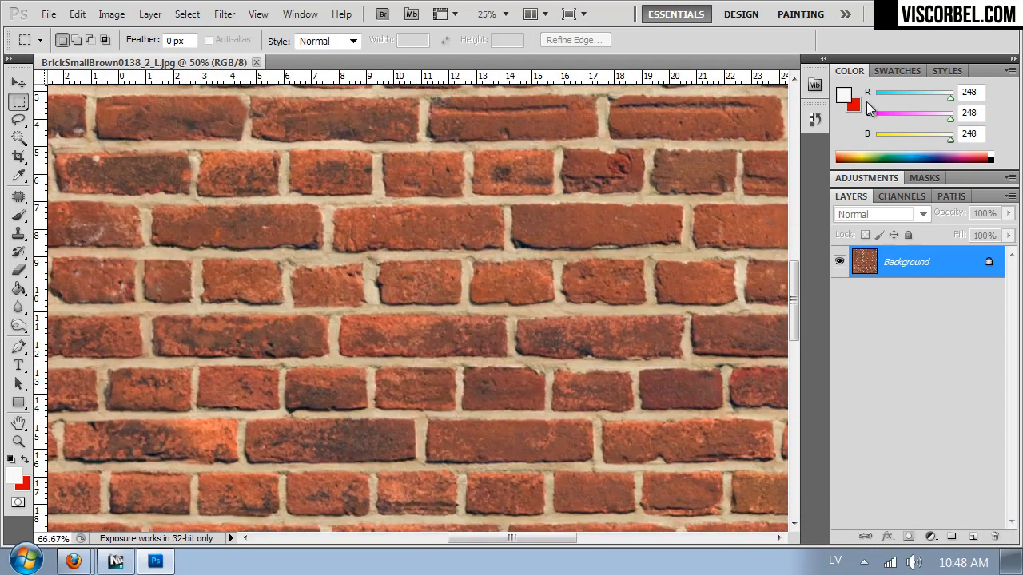
pyautogui.hotkey('ctrl', '-')
pyautogui.hotkey('ctrl', '-')
pyautogui.hotkey('ctrl', '-')
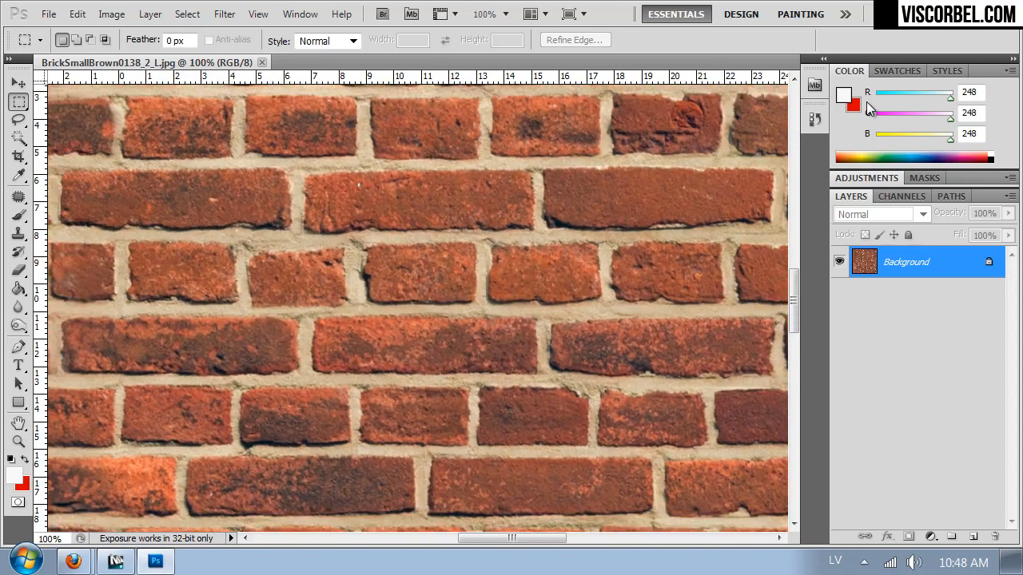
pyautogui.hotkey('ctrl', '+')
pyautogui.hotkey('ctrl', '+')
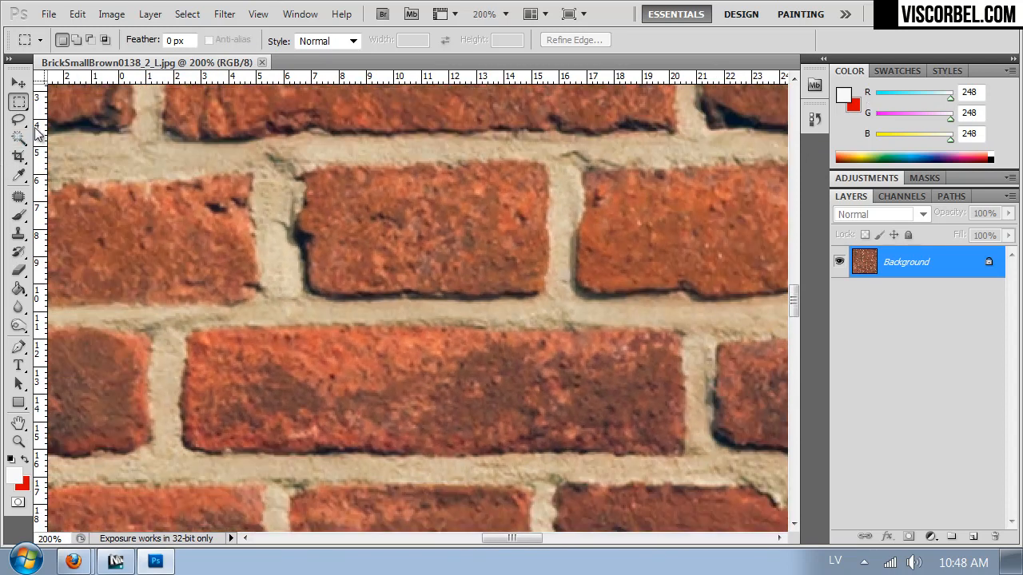
# - Select the mortar between the bricks with Color Range, sampling the mortar colour and using a Fuzziness of 18
pyautogui.click(185, 14)
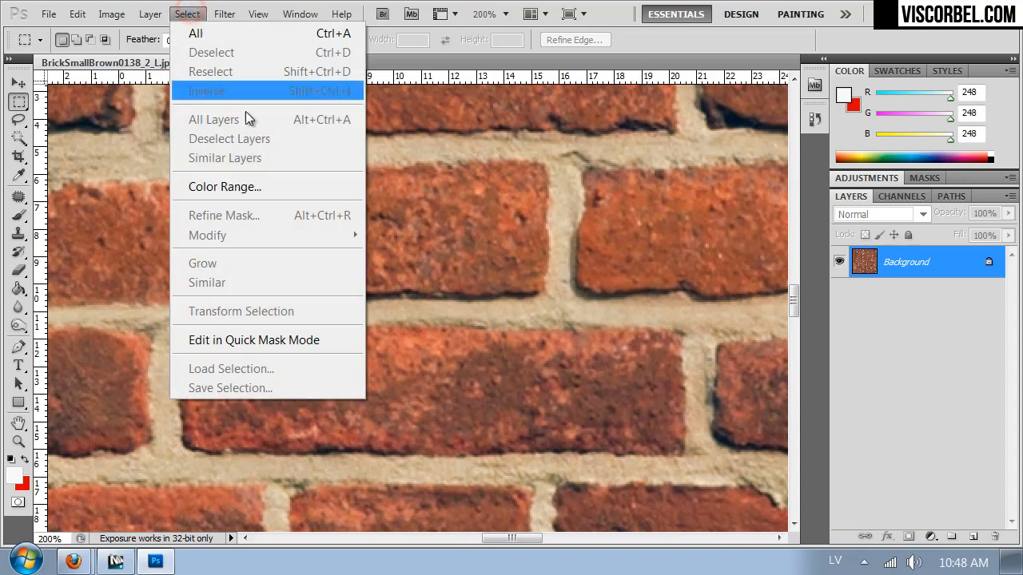
pyautogui.click(272, 192)
pyautogui.click(407, 154)
pyautogui.click(362, 155)
pyautogui.click(316, 156)
pyautogui.click(224, 163)
pyautogui.click(133, 162)
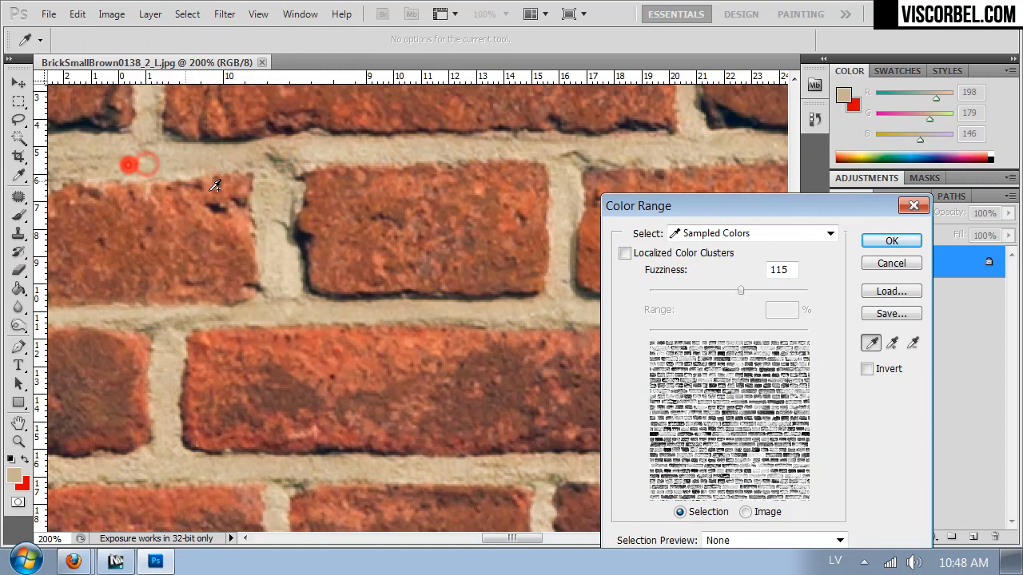
pyautogui.click(164, 369)
pyautogui.click(165, 342)
pyautogui.moveTo(704, 295); pyautogui.dragTo(664, 292)
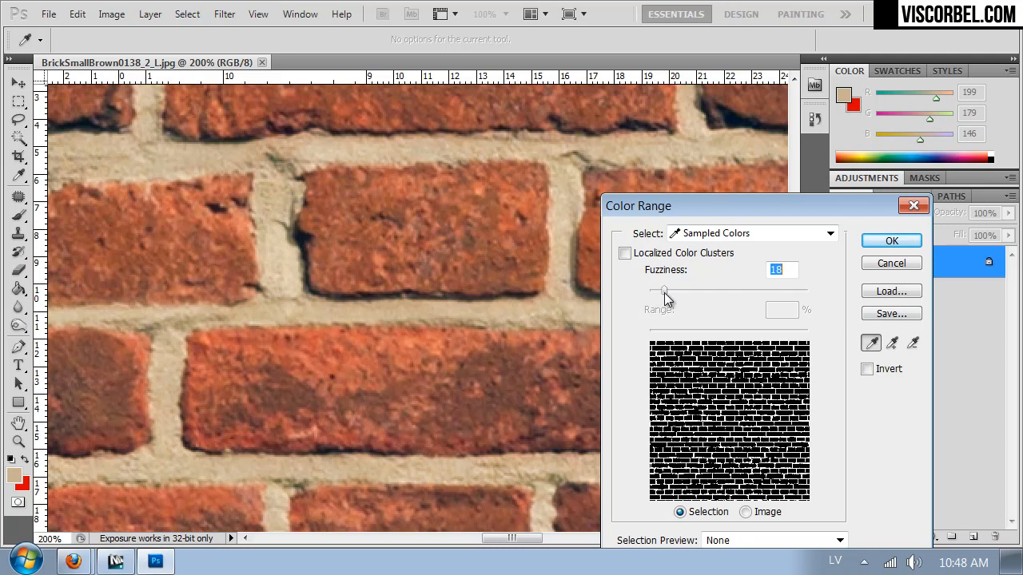
pyautogui.click(559, 470)
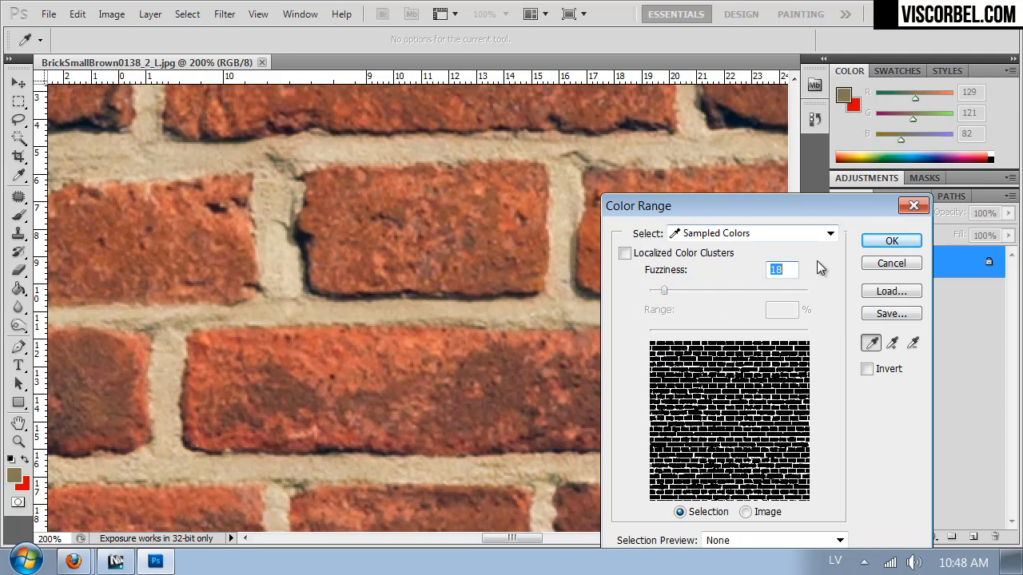
pyautogui.click(889, 241)
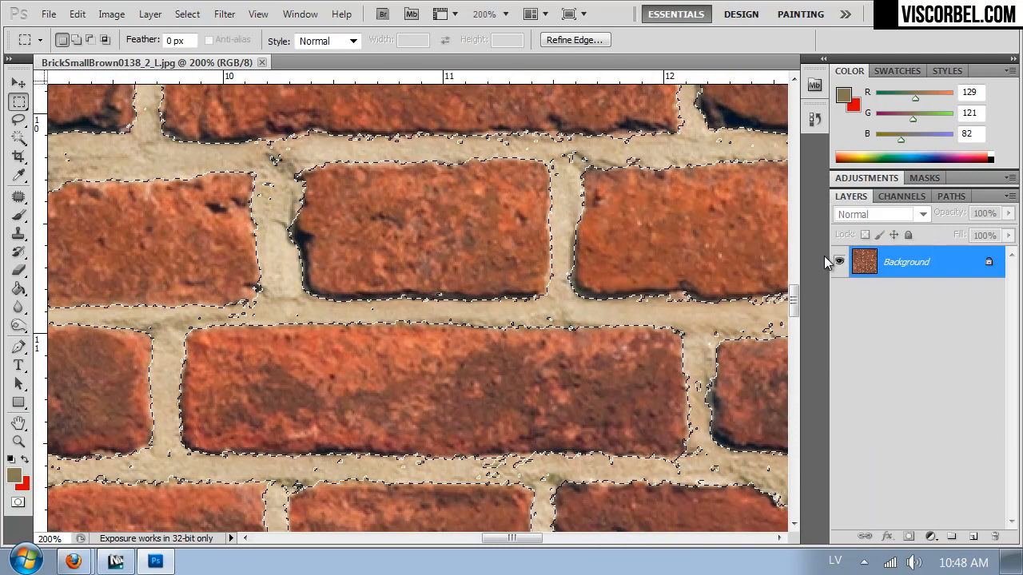
# - Copy the selected mortar joints to a new layer
pyautogui.hotkey('ctrl', '-')
pyautogui.hotkey('ctrl', '-')
pyautogui.hotkey('ctrl', '-')
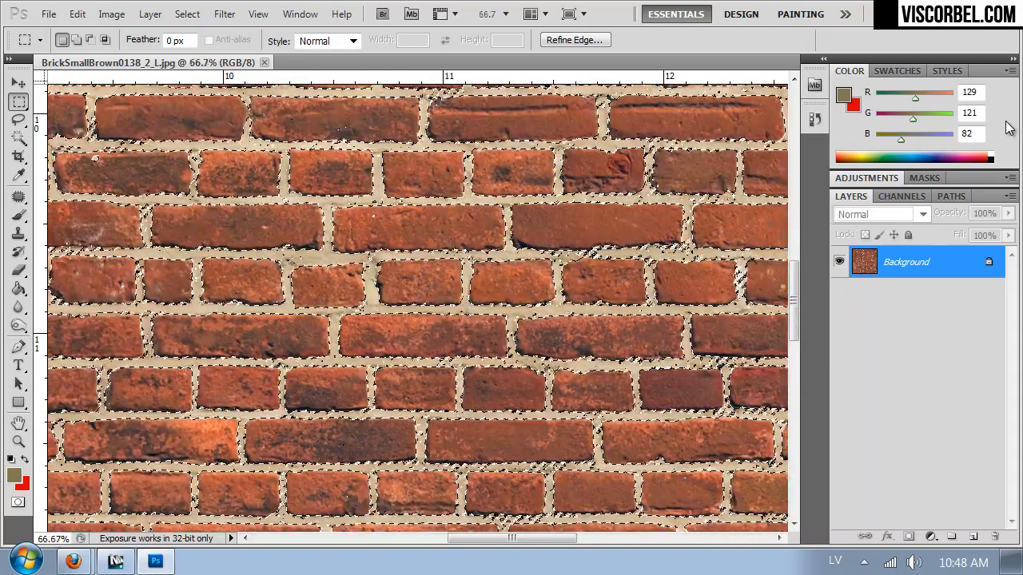
pyautogui.hotkey('ctrl', '-')
pyautogui.hotkey('ctrl', '-')
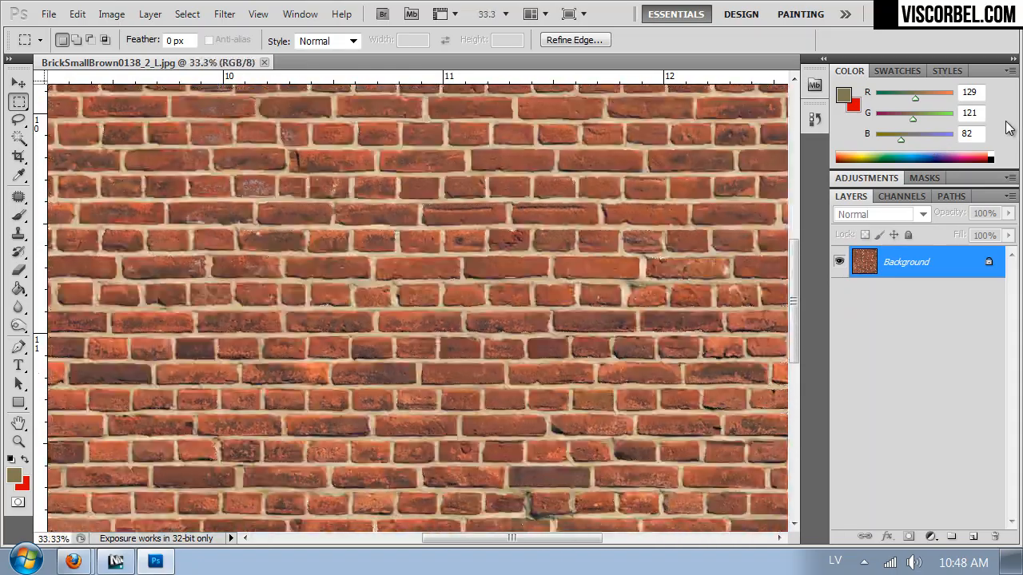
pyautogui.hotkey('ctrl', '-')
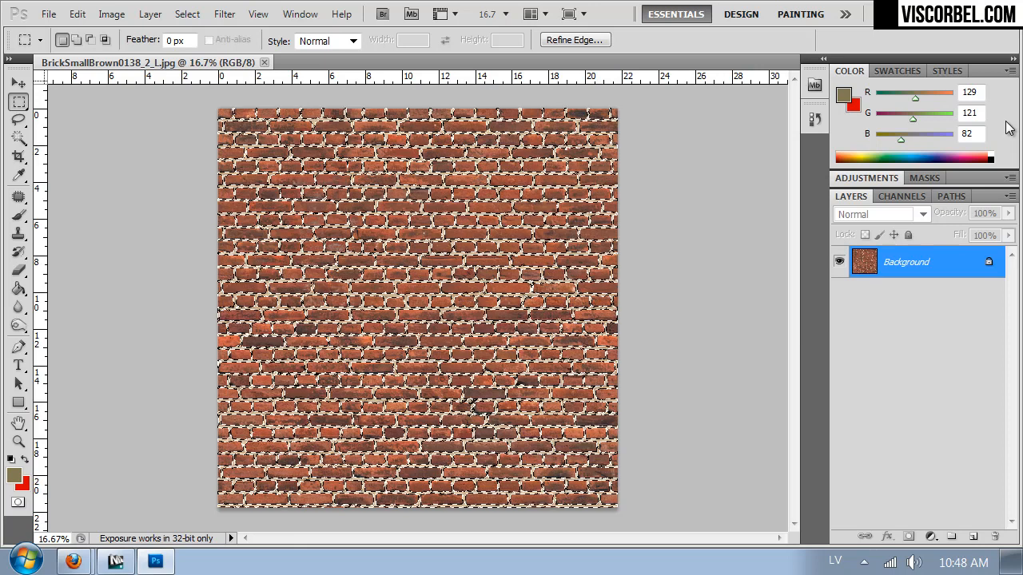
pyautogui.hotkey('ctrl', 'j')
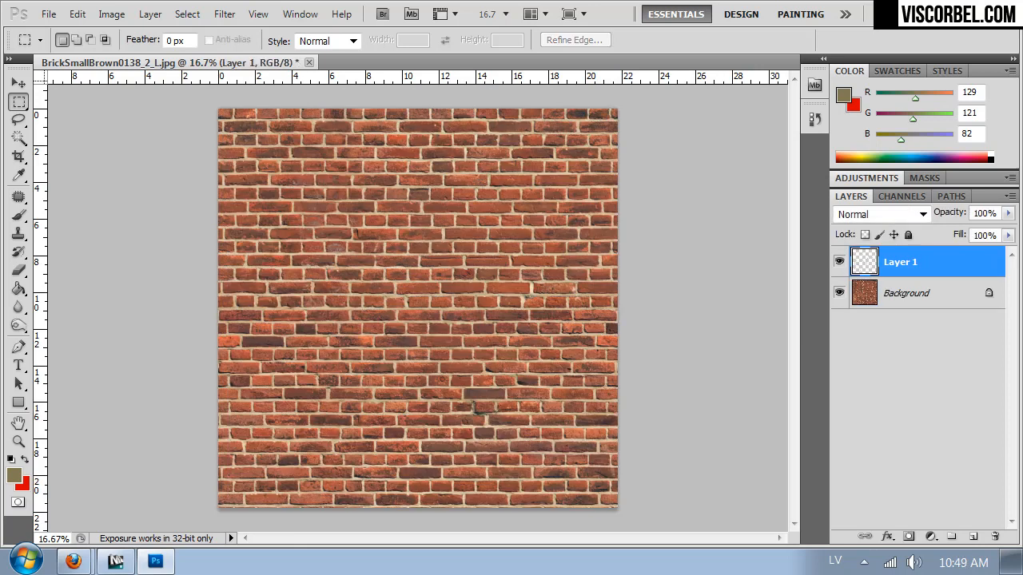
# - Duplicate the Background layer and adjust the copy with Hue/Saturation to Saturation -100 and Lightness +61
pyautogui.click(932, 300)
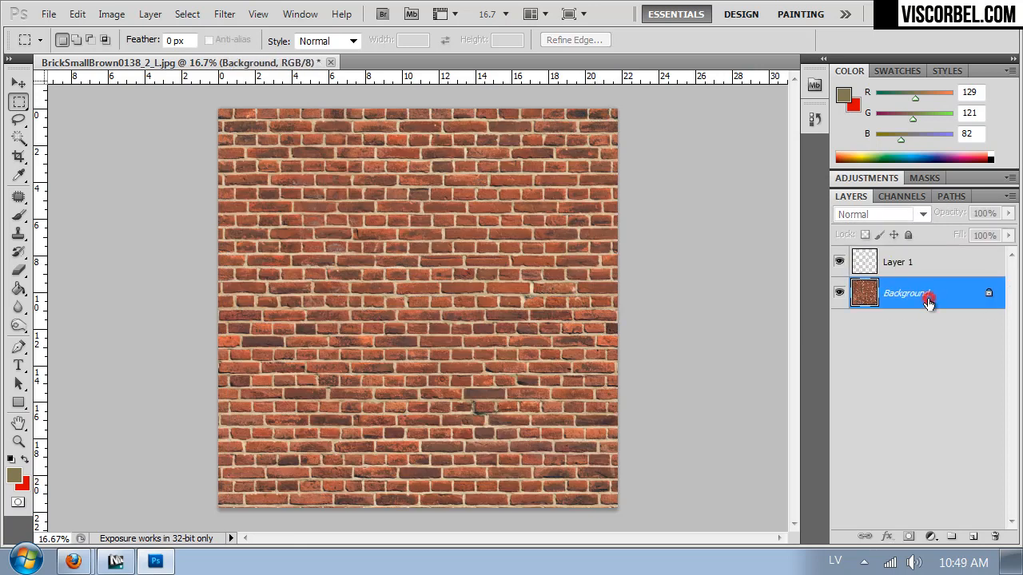
pyautogui.hotkey('ctrl', 'j')
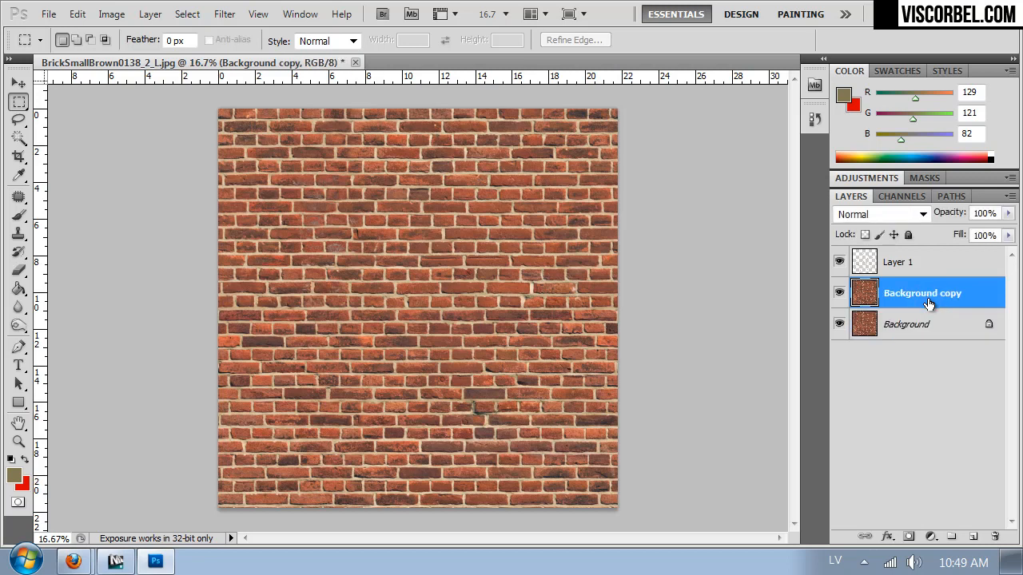
pyautogui.hotkey('ctrl', 'u')
pyautogui.moveTo(663, 294); pyautogui.dragTo(633, 300)
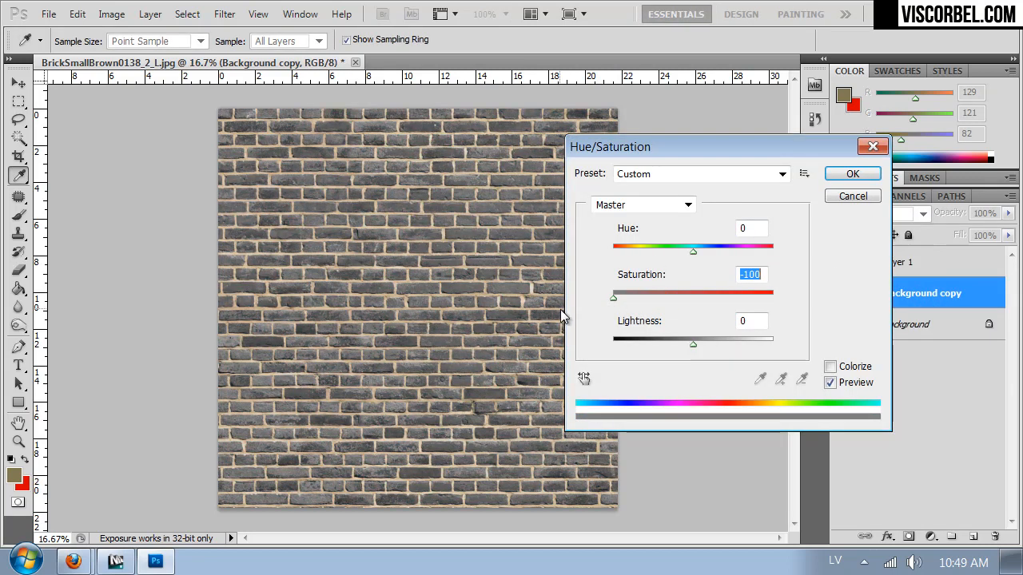
pyautogui.moveTo(693, 344); pyautogui.dragTo(743, 362)
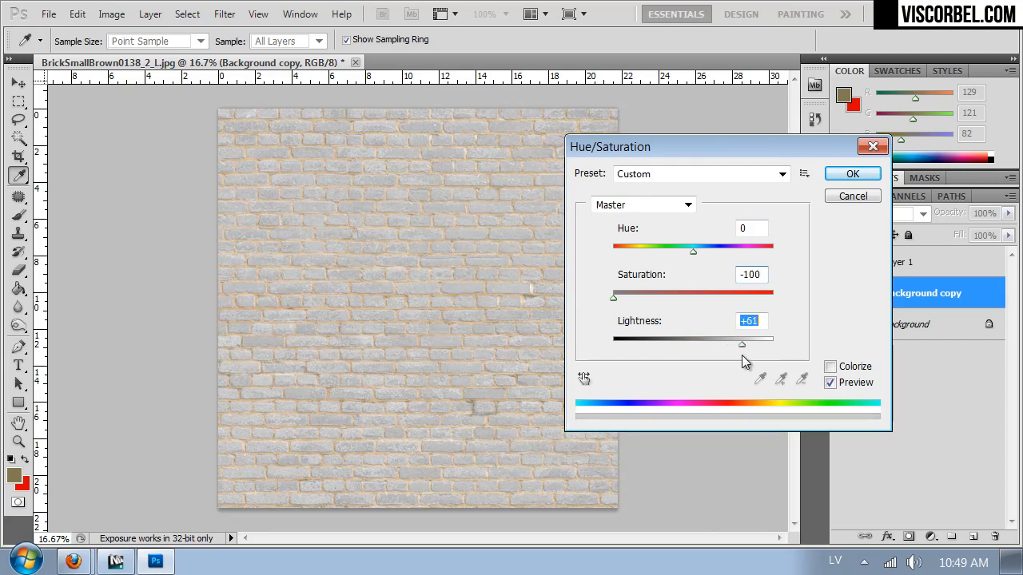
pyautogui.click(852, 174)
# - Darken the mortar on Layer 1 by lowering its Lightness with Hue/Saturation
pyautogui.click(869, 263)
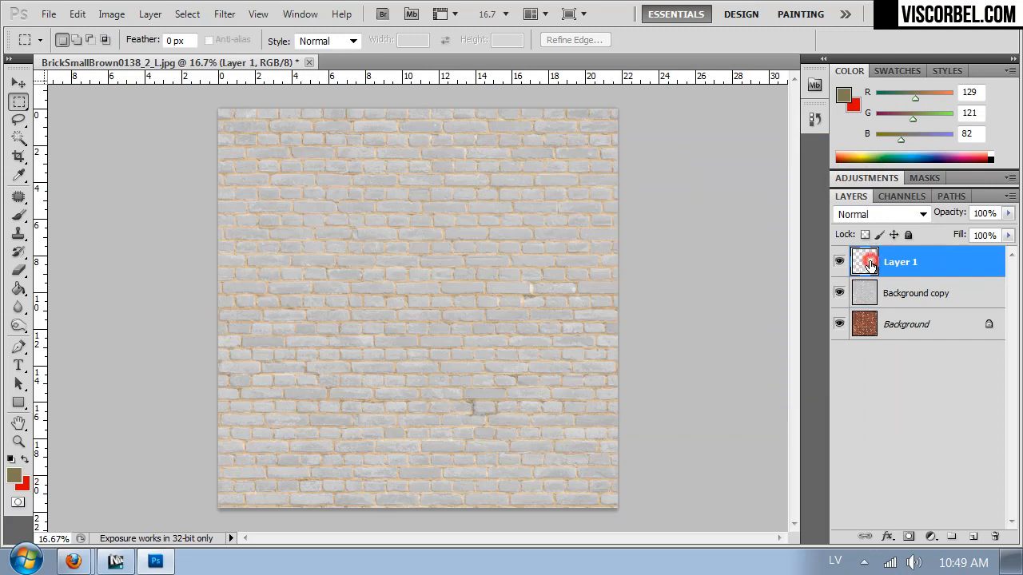
pyautogui.hotkey('ctrl', 'u')
pyautogui.moveTo(692, 342); pyautogui.dragTo(638, 347)
pyautogui.click(852, 173)
# - Desaturate the mortar on Layer 1 with Hue/Saturation, setting Saturation to -100
pyautogui.hotkey('ctrl', '1')
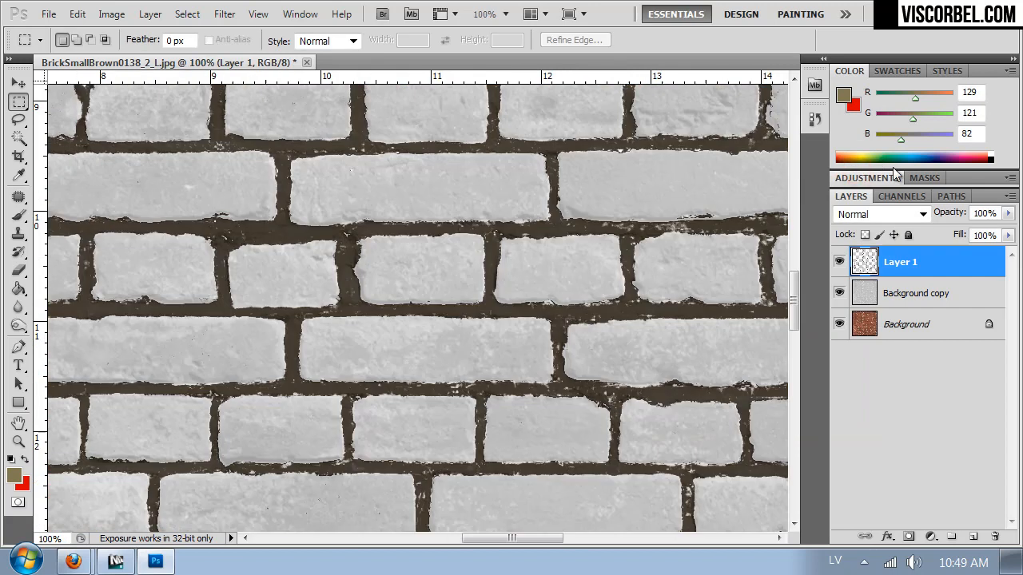
pyautogui.hotkey('ctrl', 'u')
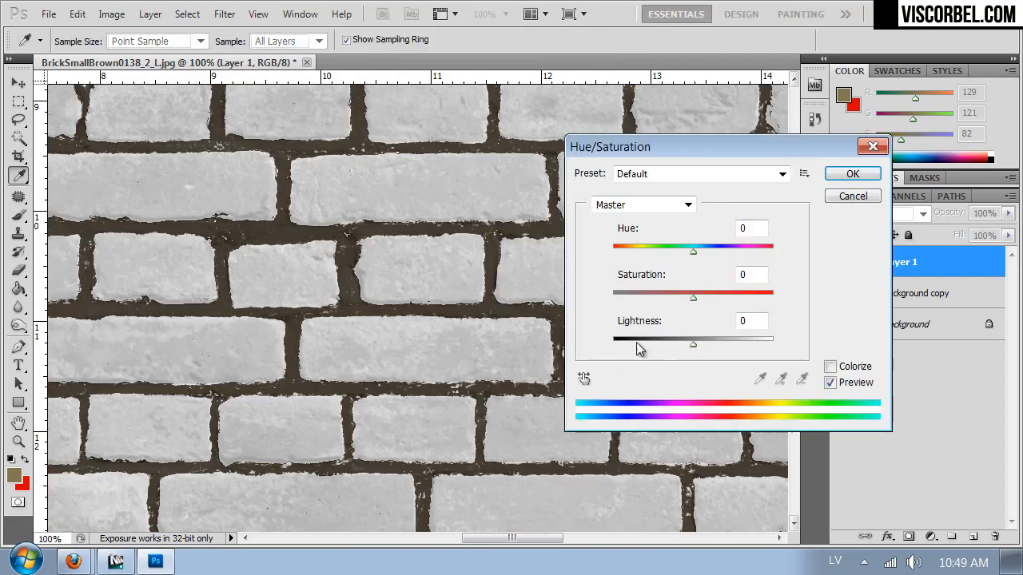
pyautogui.moveTo(641, 296); pyautogui.dragTo(613, 294)
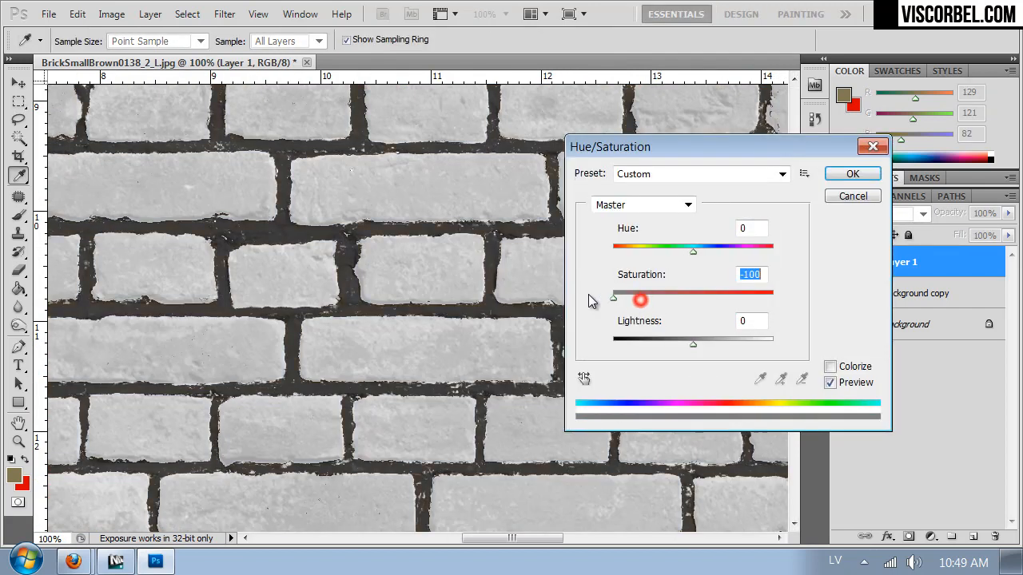
pyautogui.click(854, 174)
# - Inspect the mortar across the upper part of the texture and compare it with Layer 1 hidden and shown
pyautogui.moveTo(495, 181); pyautogui.dragTo(515, 318)
pyautogui.moveTo(480, 176); pyautogui.dragTo(542, 459)
pyautogui.moveTo(447, 221); pyautogui.dragTo(526, 509)
pyautogui.moveTo(593, 250); pyautogui.dragTo(608, 327)
pyautogui.moveTo(634, 267); pyautogui.dragTo(448, 187)
pyautogui.click(838, 262)
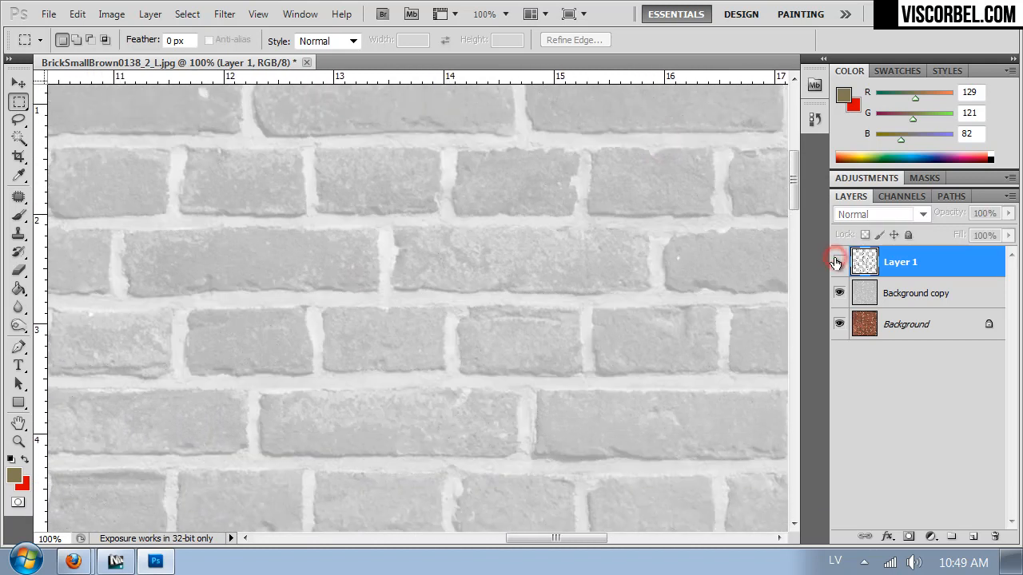
pyautogui.click(838, 262)
pyautogui.click(873, 296)
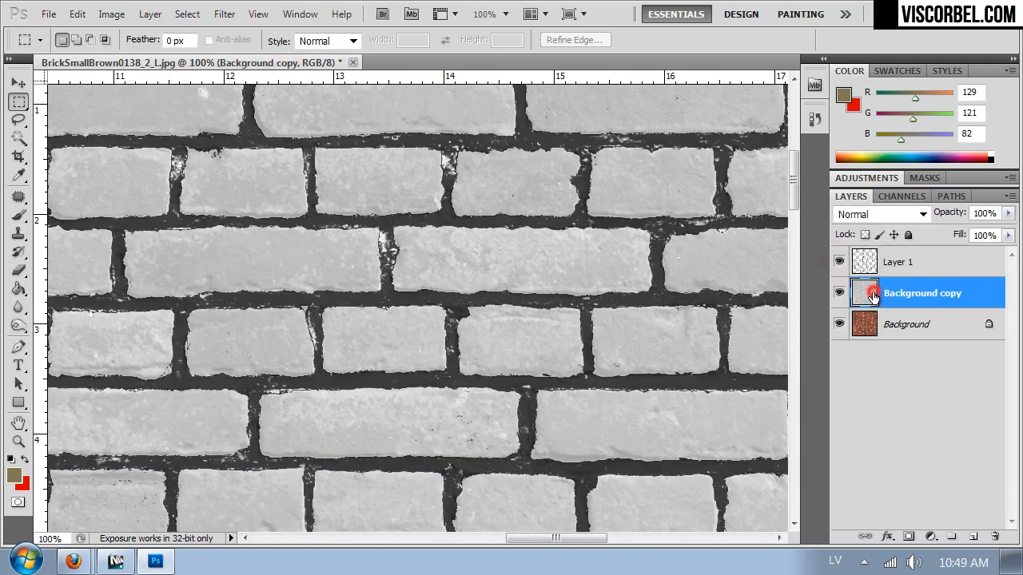
pyautogui.hotkey('ctrl', 'i')
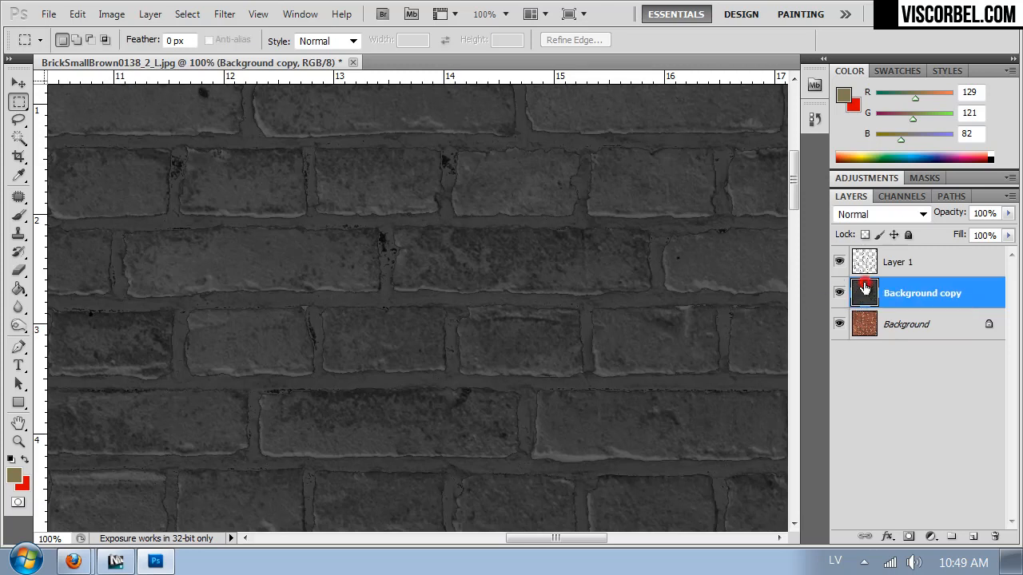
pyautogui.click(119, 14)
pyautogui.click(221, 62)
pyautogui.click(390, 100)
pyautogui.click(959, 155)
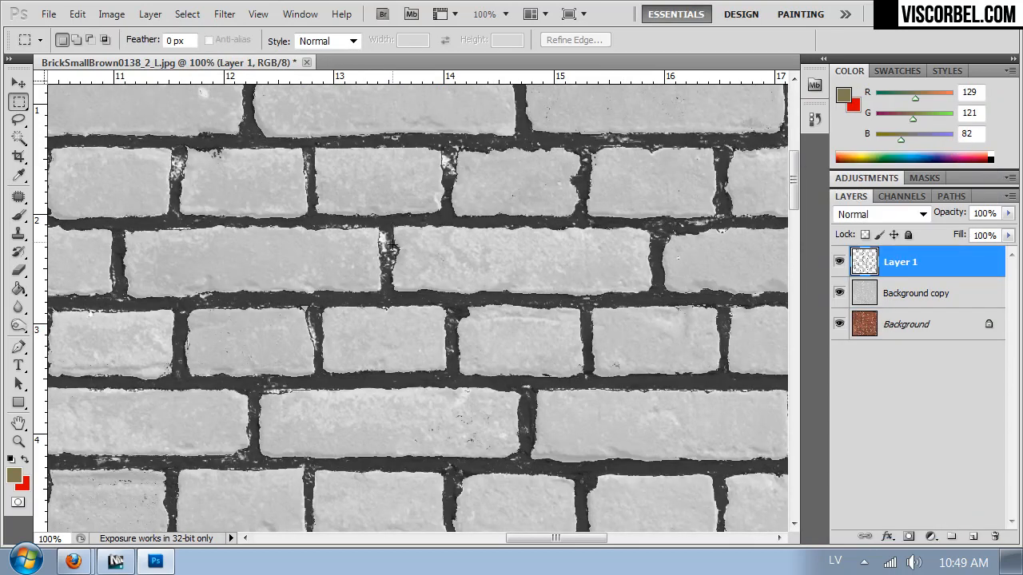
pyautogui.moveTo(497, 217); pyautogui.dragTo(504, 345)
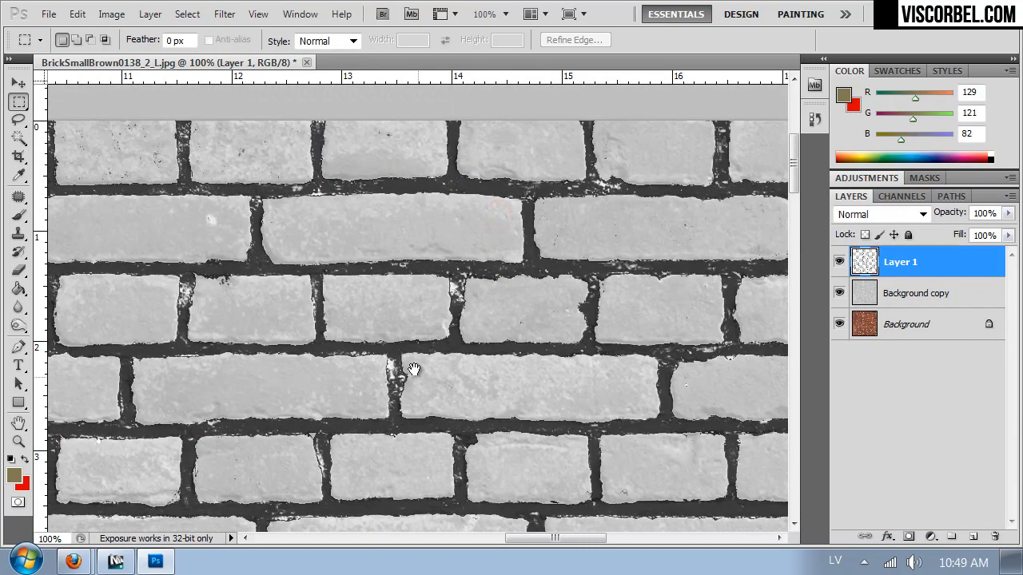
pyautogui.moveTo(117, 333); pyautogui.dragTo(540, 350)
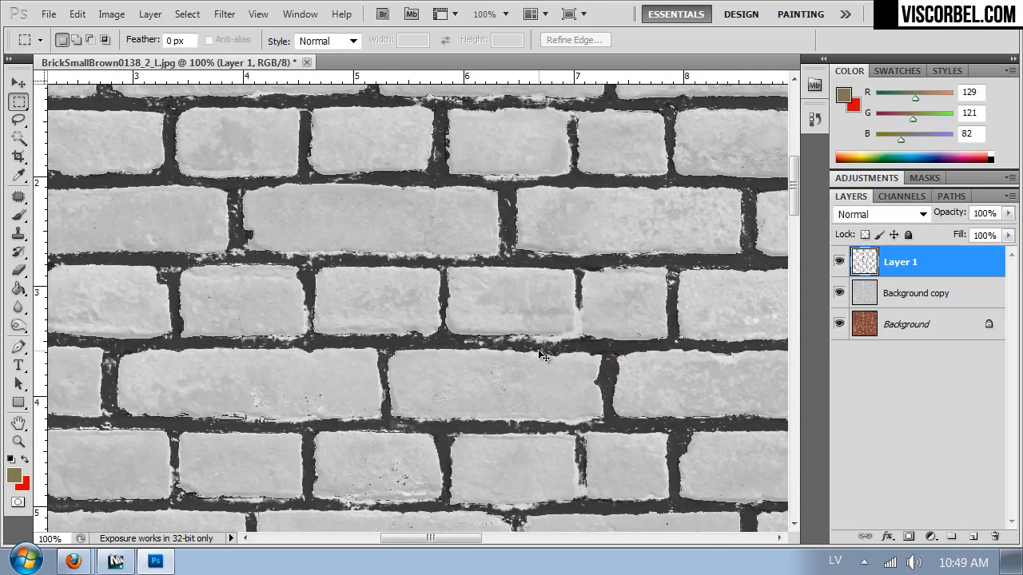
pyautogui.hotkey('ctrl', 'z')
pyautogui.hotkey('ctrl', 'z')
# - Invert the tones of the Background copy layer
pyautogui.click(907, 293)
pyautogui.hotkey('ctrl', 'i')
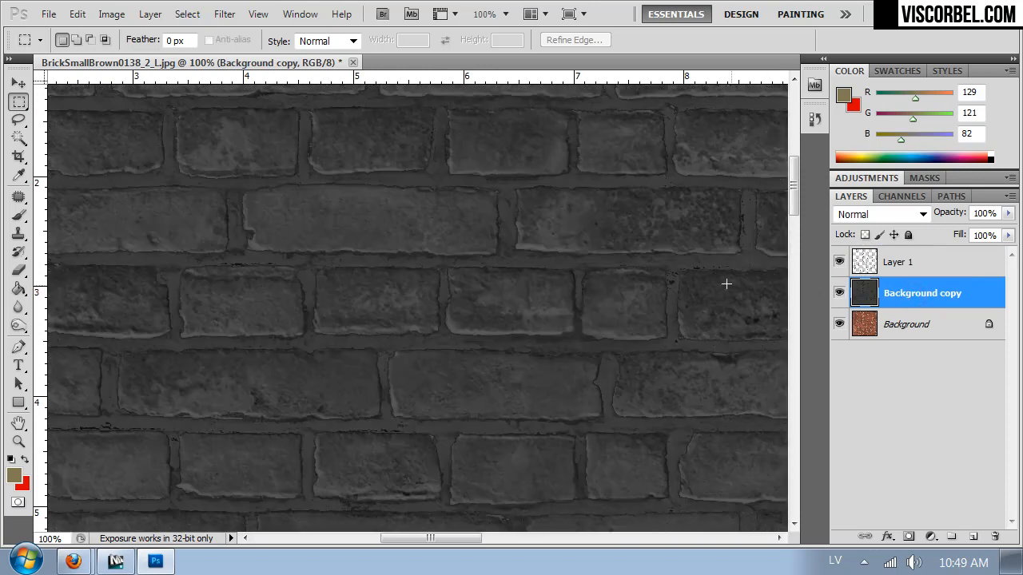
pyautogui.moveTo(275, 247); pyautogui.dragTo(350, 359)
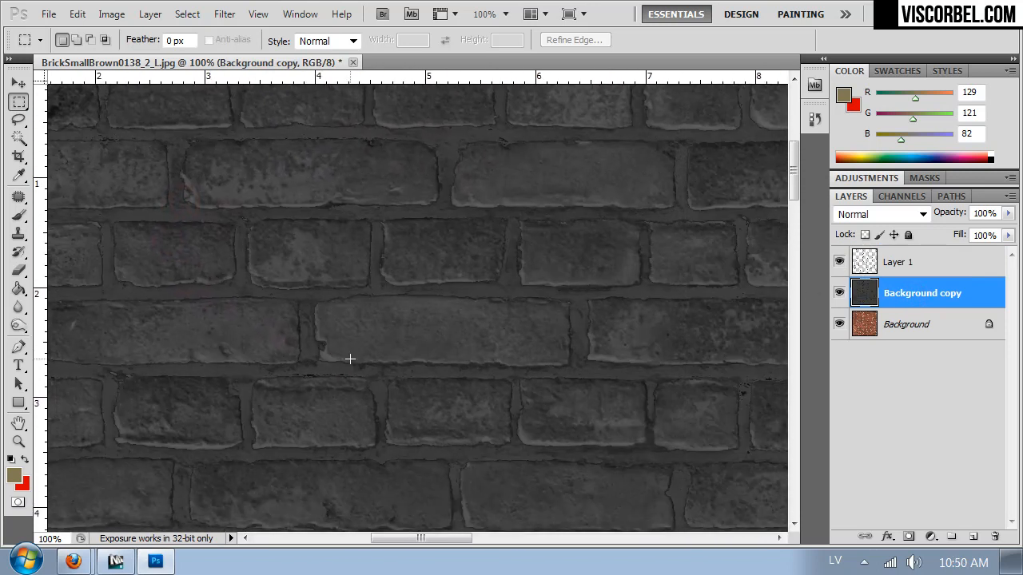
# - Brighten the Background copy layer with Curves, raising the upper tones and setting a shadow point at input 30, output 64
pyautogui.click(112, 13)
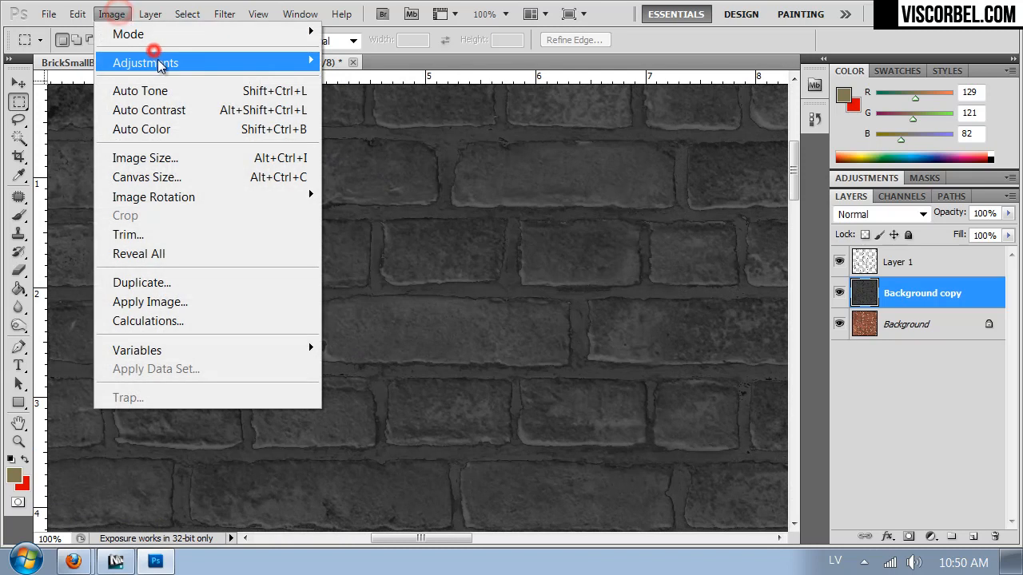
pyautogui.moveTo(160, 62)
pyautogui.click(389, 100)
pyautogui.moveTo(809, 272); pyautogui.dragTo(798, 209)
pyautogui.moveTo(712, 336); pyautogui.dragTo(711, 319)
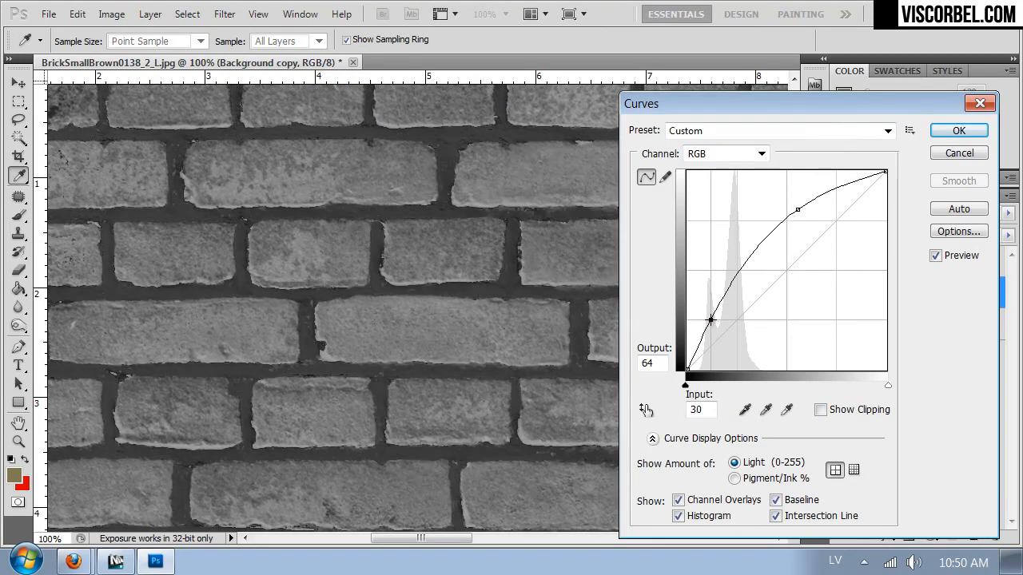
pyautogui.click(958, 131)
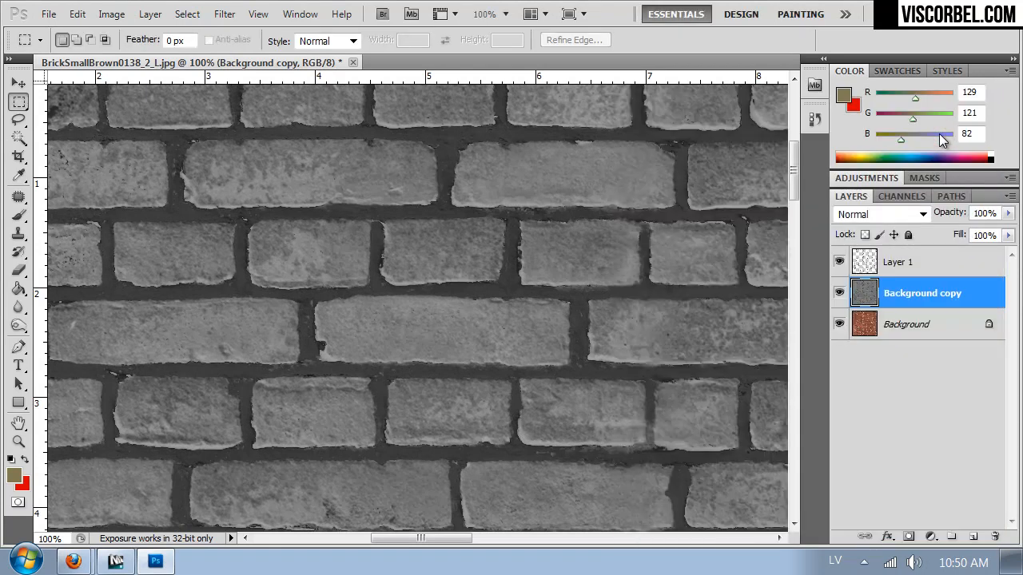
pyautogui.hotkey('ctrl', '-')
pyautogui.hotkey('ctrl', '-')
pyautogui.hotkey('ctrl', '-')
pyautogui.hotkey('ctrl', '+')
pyautogui.hotkey('ctrl', '+')
pyautogui.hotkey('ctrl', '+')
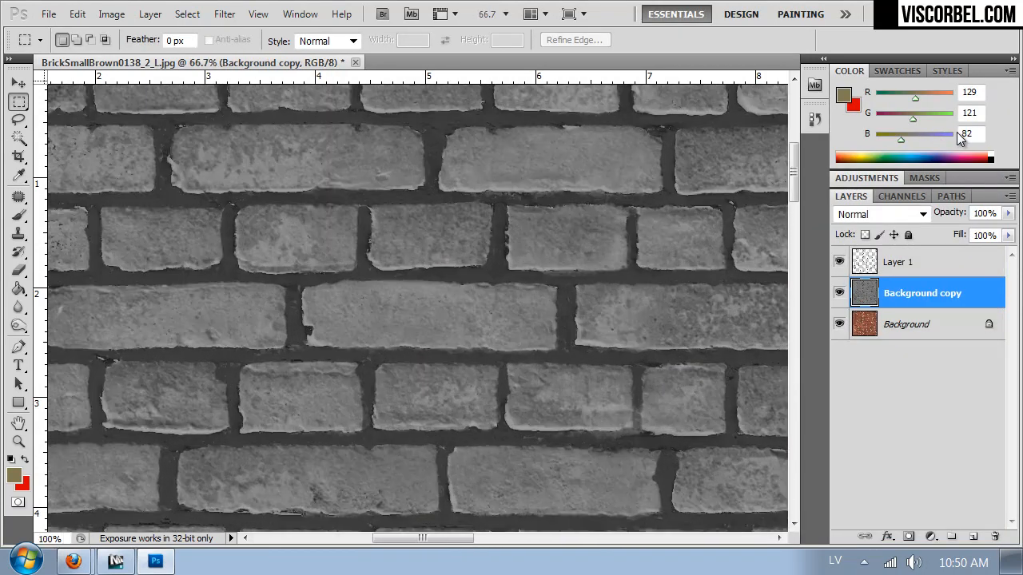
# - Duplicate Layer 1 and soften the copy with a Gaussian Blur of 8.3 pixels radius
pyautogui.click(892, 273)
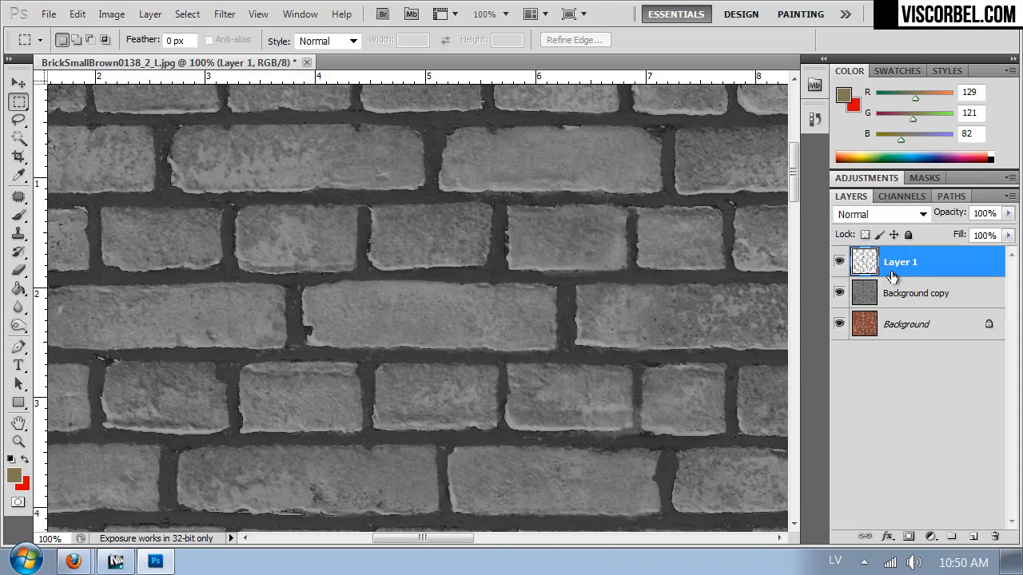
pyautogui.hotkey('ctrl', 'j')
pyautogui.click(224, 13)
pyautogui.moveTo(237, 11)
pyautogui.moveTo(334, 195)
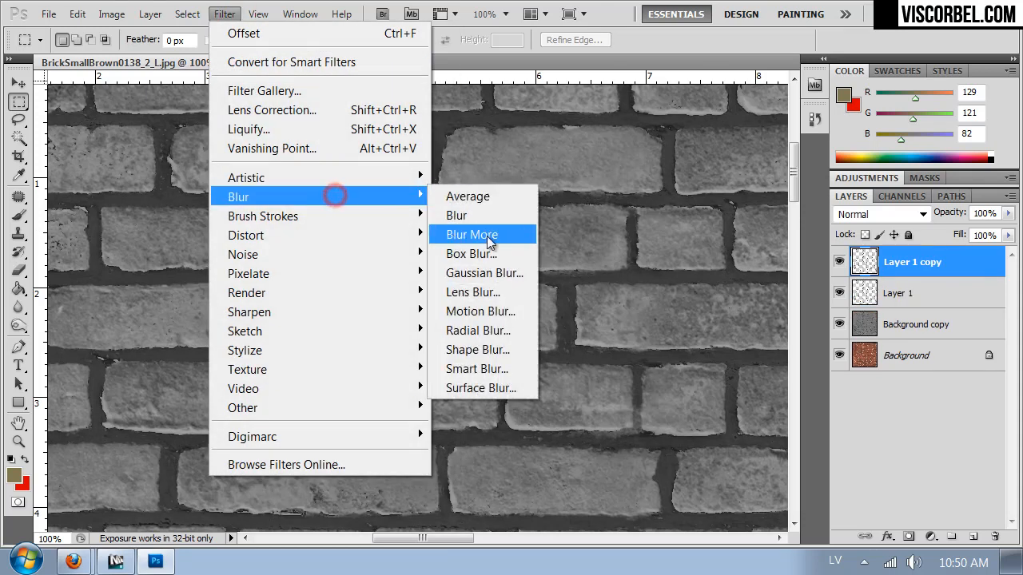
pyautogui.click(484, 273)
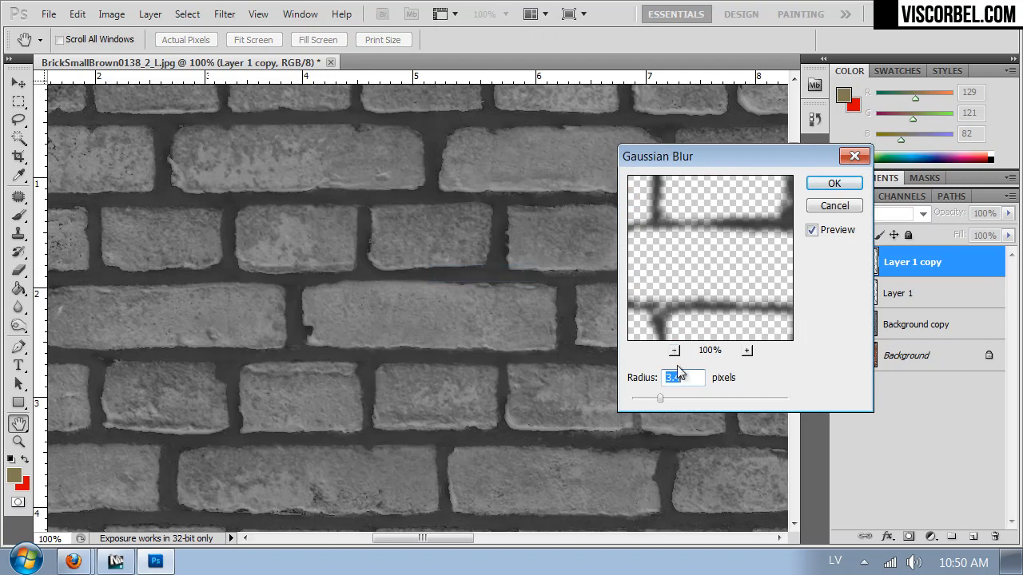
pyautogui.moveTo(665, 398); pyautogui.dragTo(671, 403)
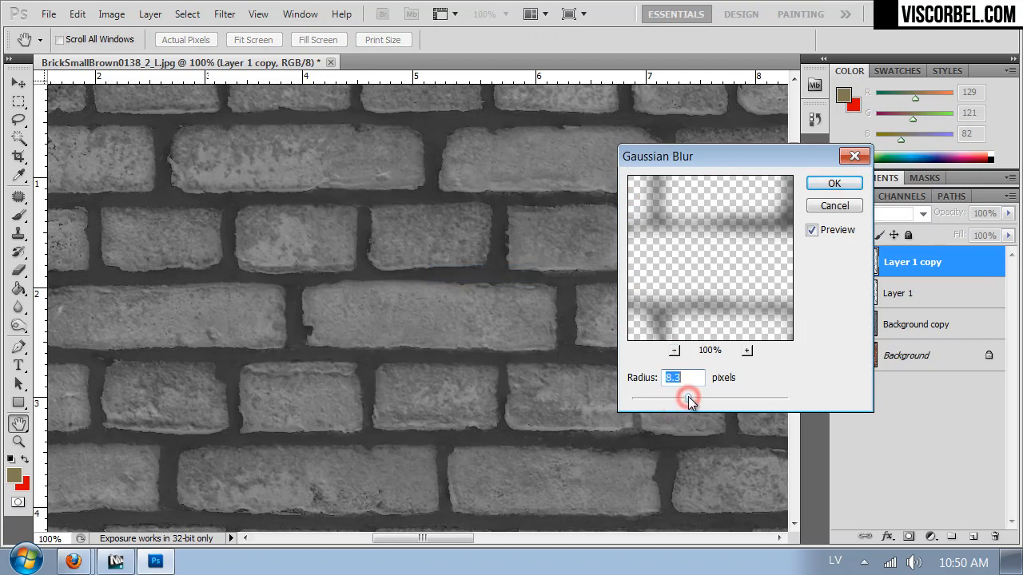
pyautogui.click(824, 184)
# - Duplicate Layer 1 a second time and apply a Gaussian Blur with a smaller radius to this copy
pyautogui.click(887, 295)
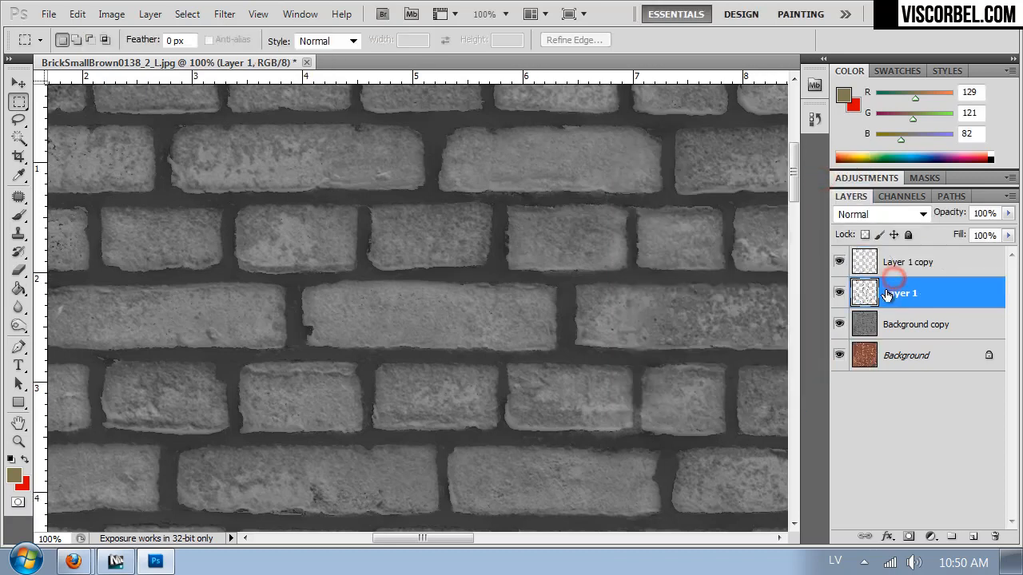
pyautogui.hotkey('ctrl', 'j')
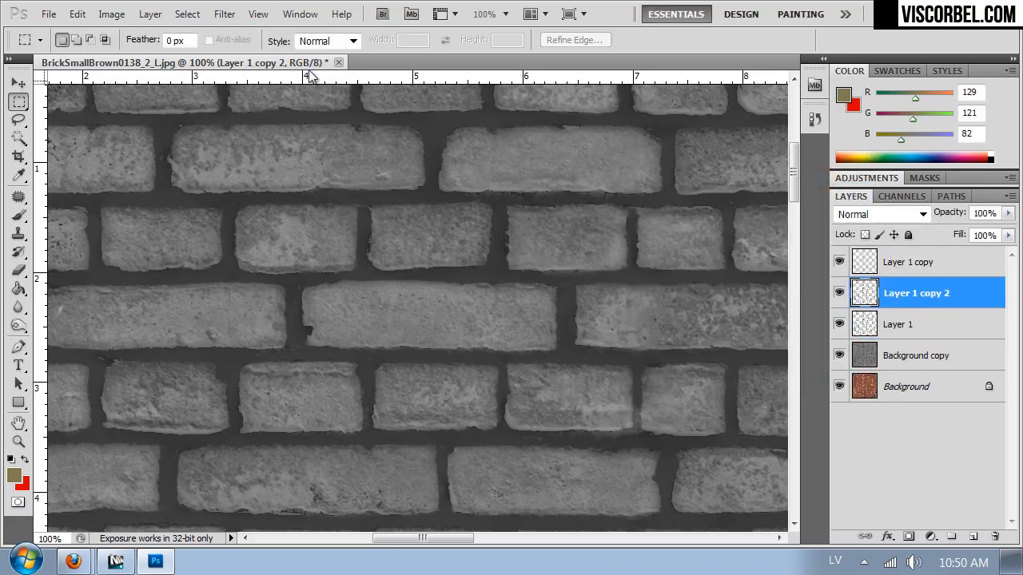
pyautogui.click(225, 14)
pyautogui.click(397, 196)
pyautogui.click(521, 272)
pyautogui.moveTo(682, 393); pyautogui.dragTo(646, 400)
pyautogui.click(811, 185)
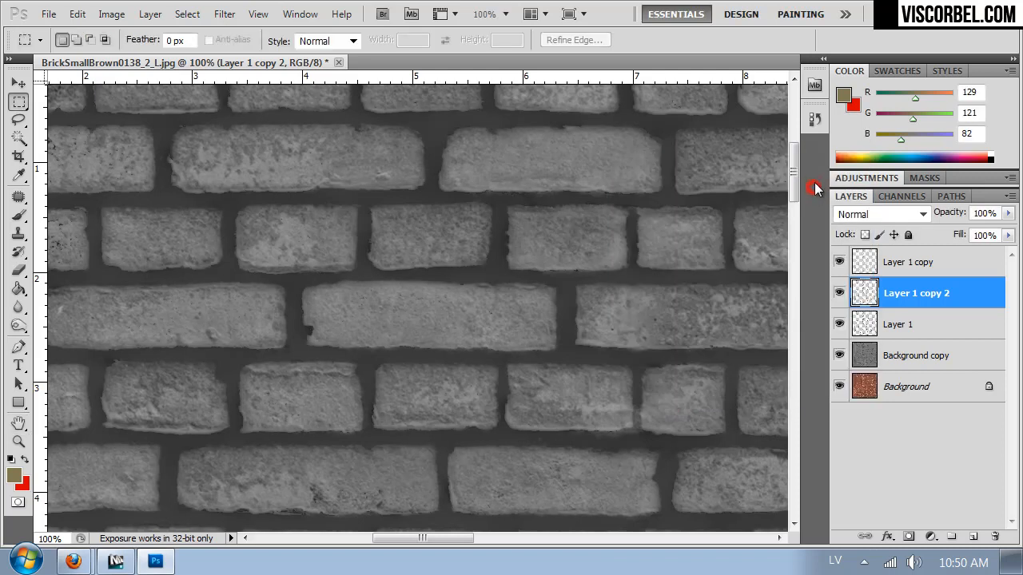
# - Merge all layers from Background copy up to Layer 1 copy into one, leaving the Background layer separate
pyautogui.hotkey('ctrl', '-')
pyautogui.hotkey('ctrl', '-')
pyautogui.hotkey('ctrl', '-')
pyautogui.hotkey('ctrl', '-')
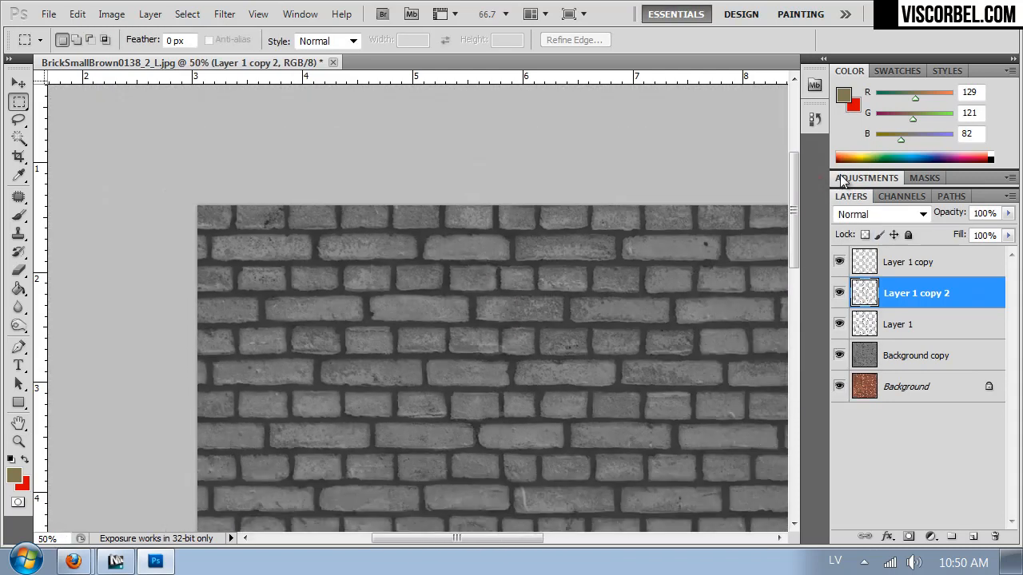
pyautogui.hotkey('ctrl', '-')
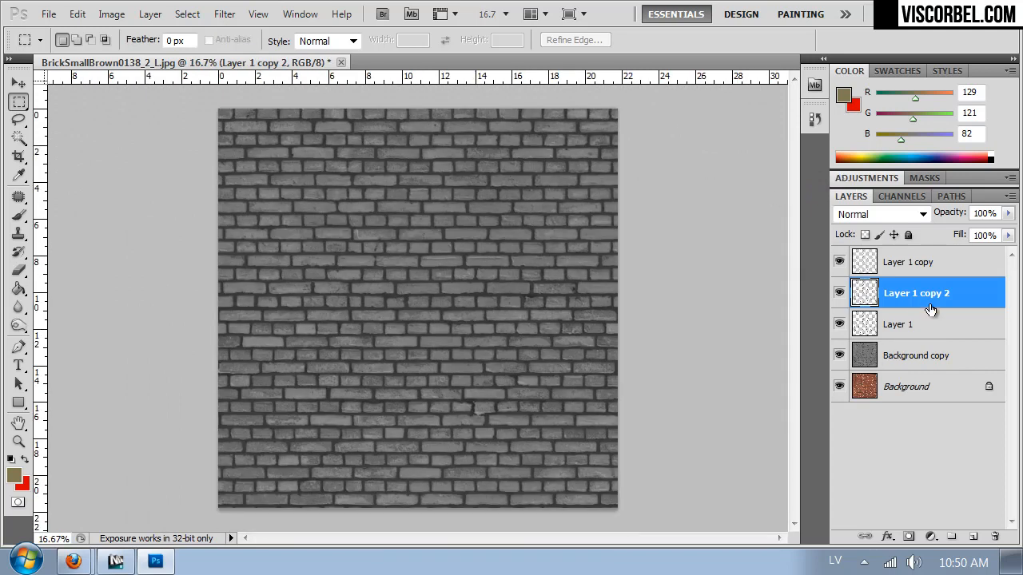
pyautogui.click(890, 360)
pyautogui.keyDown('shift'); pyautogui.click(896, 271); pyautogui.keyUp('shift')
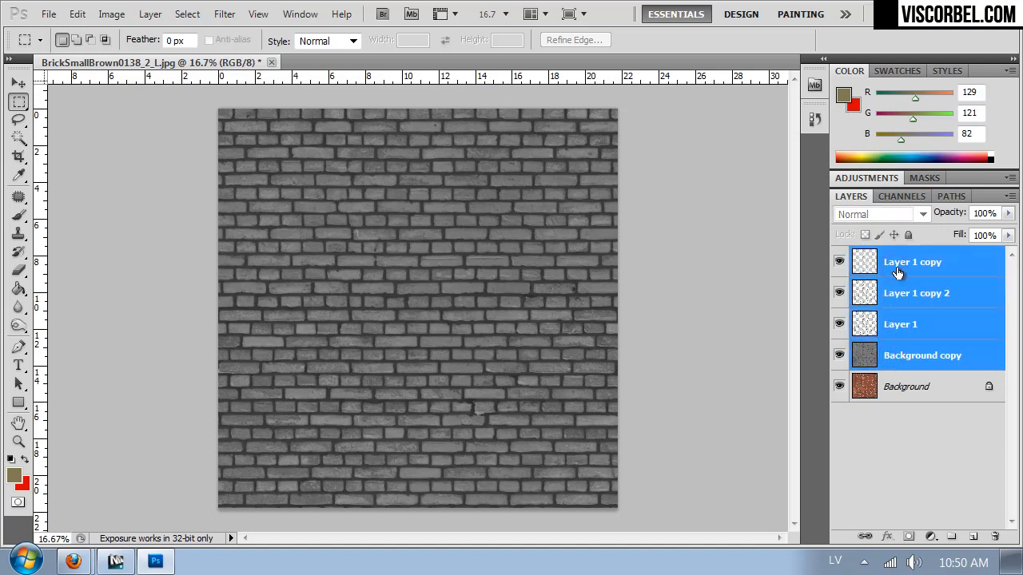
pyautogui.hotkey('ctrl', 'e')
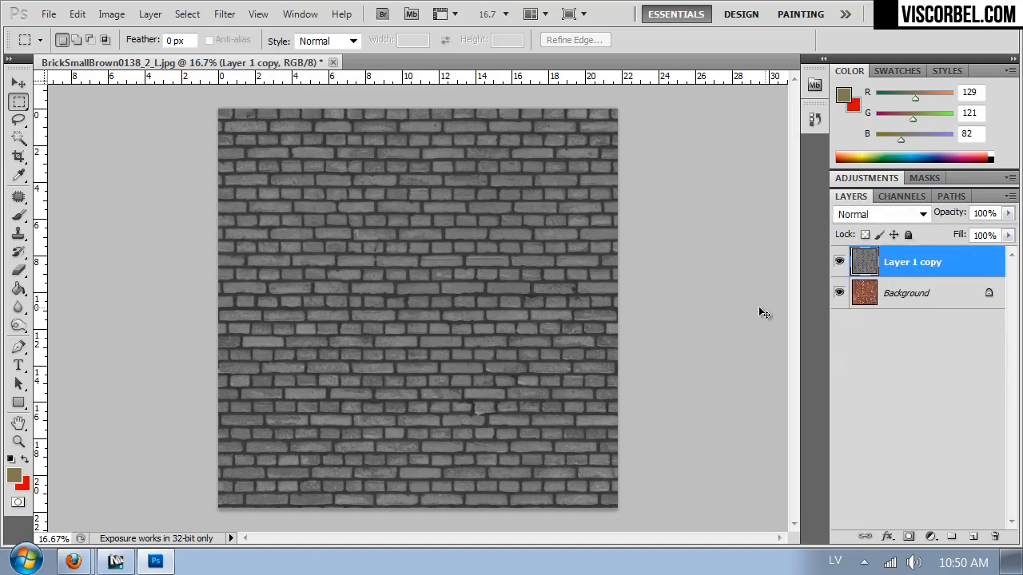
# - Increase the merged layer's contrast with Curves, adding a midtone point at input 119, output 141, raising the highlights and lowering the shadows
pyautogui.click(112, 14)
pyautogui.moveTo(160, 63)
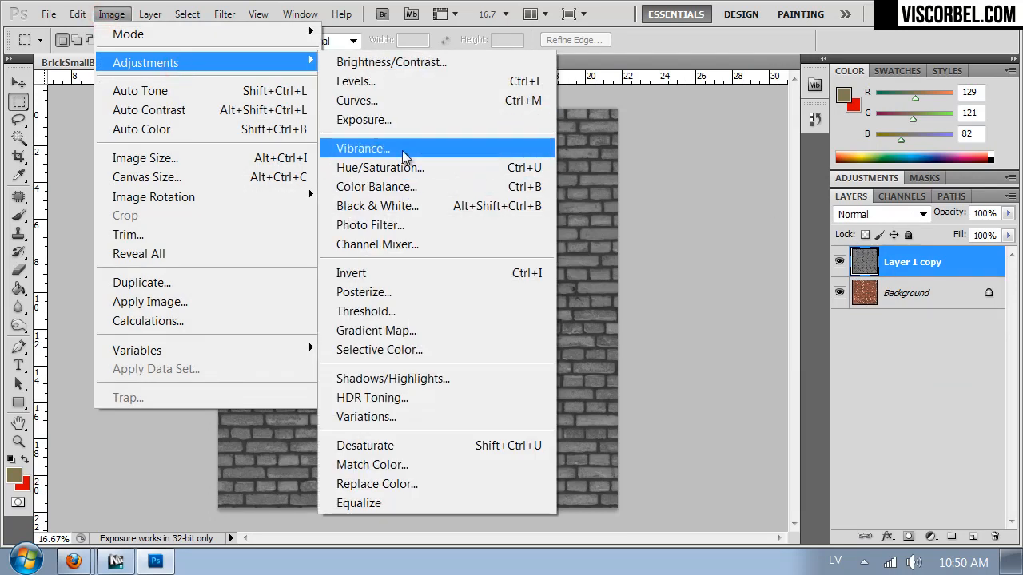
pyautogui.click(391, 95)
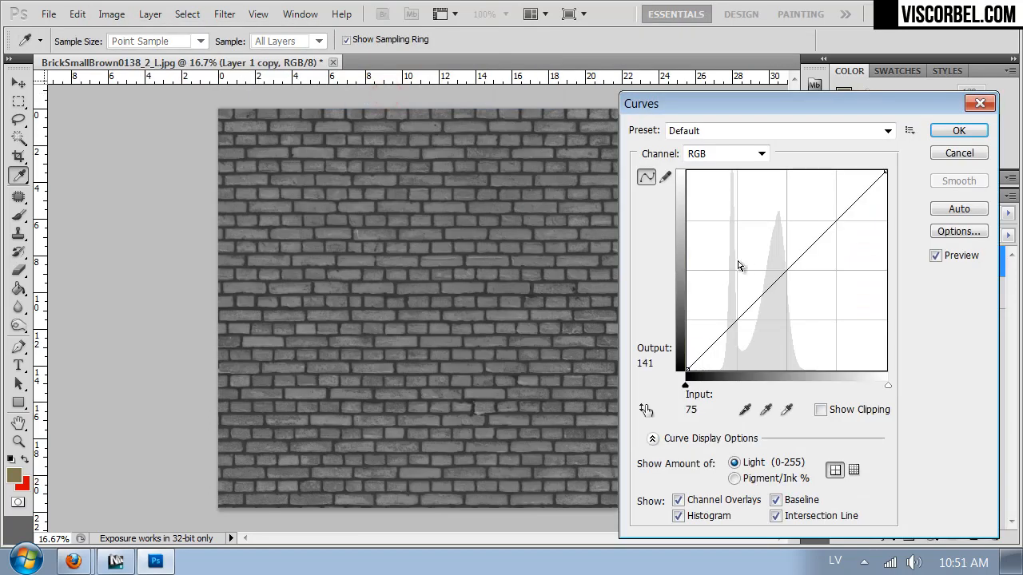
pyautogui.click(780, 260)
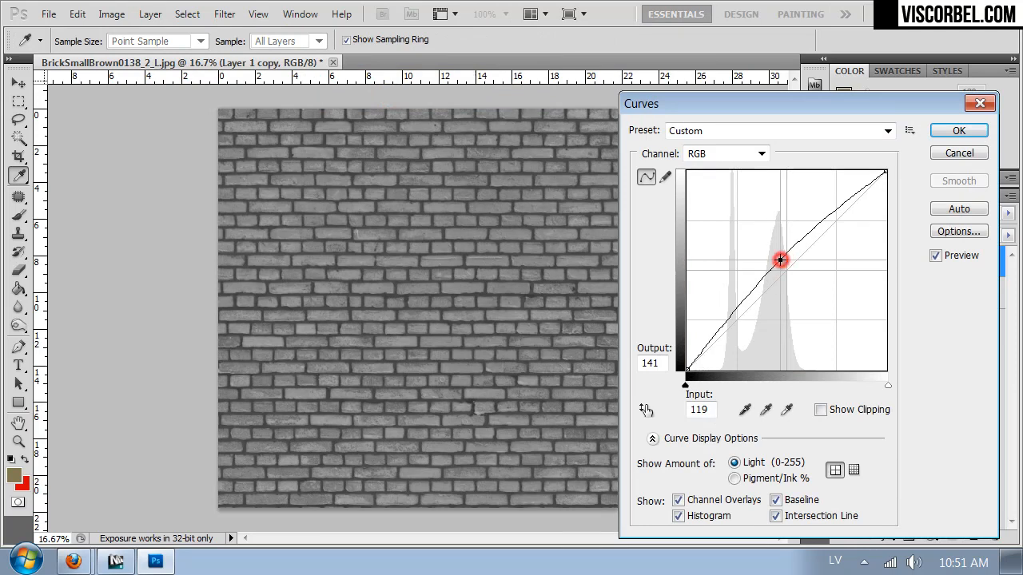
pyautogui.click(835, 195)
pyautogui.moveTo(835, 195); pyautogui.dragTo(836, 203)
pyautogui.moveTo(711, 339)
pyautogui.mouseDown()
pyautogui.moveTo(709, 350)
pyautogui.moveTo(718, 346)
pyautogui.mouseUp()
pyautogui.click(949, 130)
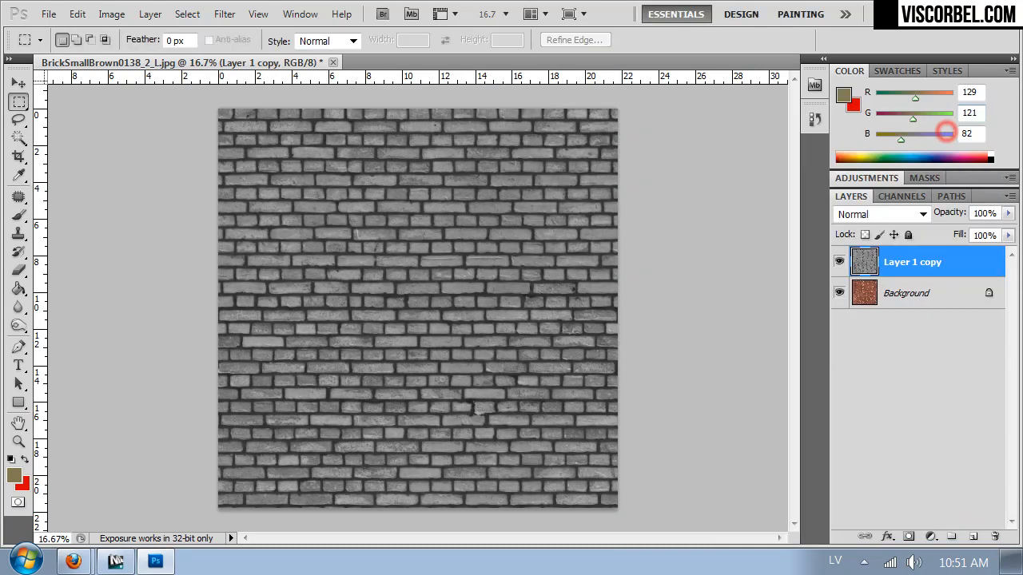
# - Save the grayscale brick map as a PNG named bricks_displace in the VOL2 Textures folder on the desktop
pyautogui.hotkey('ctrl', '1')
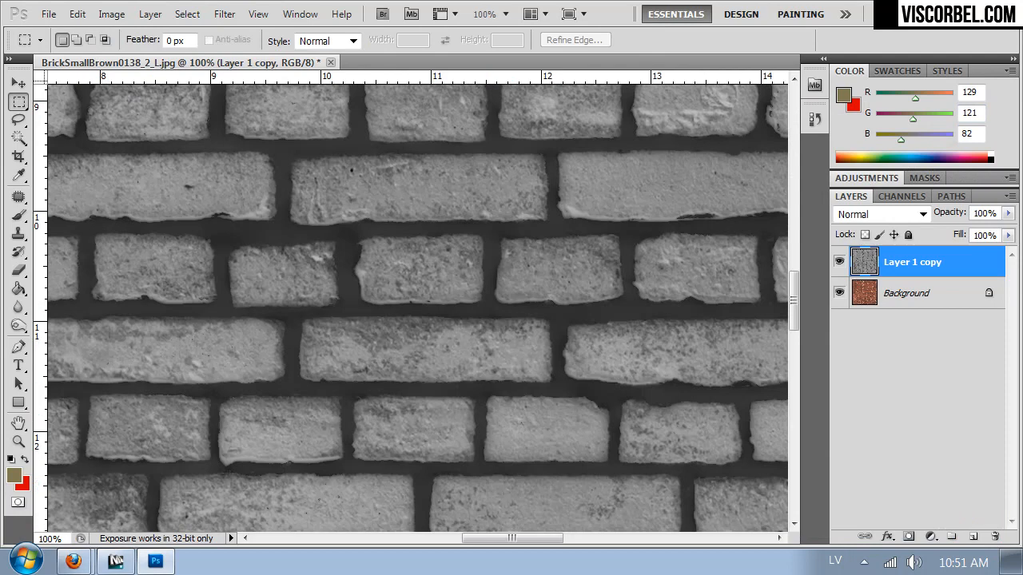
pyautogui.hotkey('ctrl', '-')
pyautogui.hotkey('ctrl', '-')
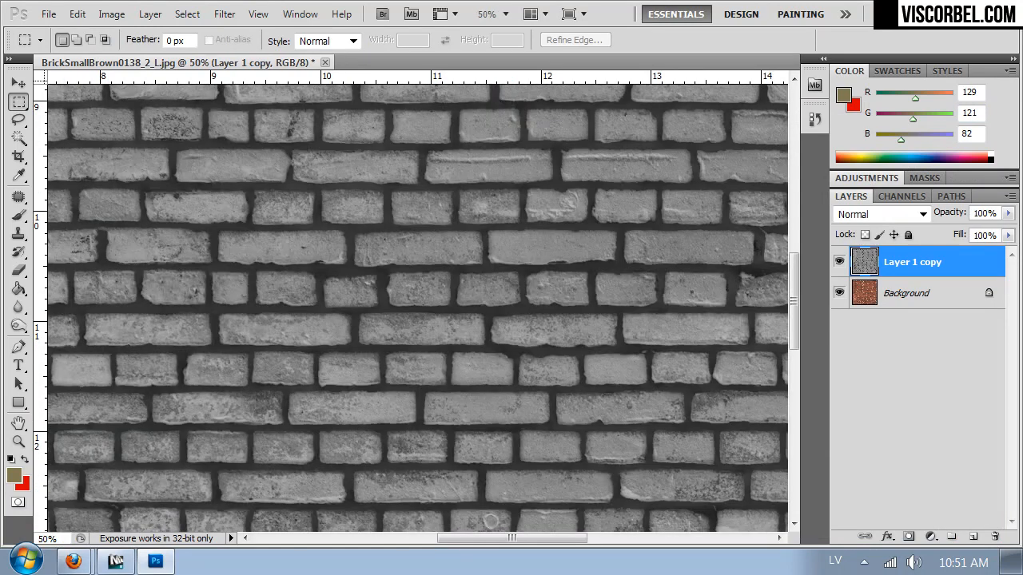
pyautogui.hotkey('ctrl', 'shift', 's')
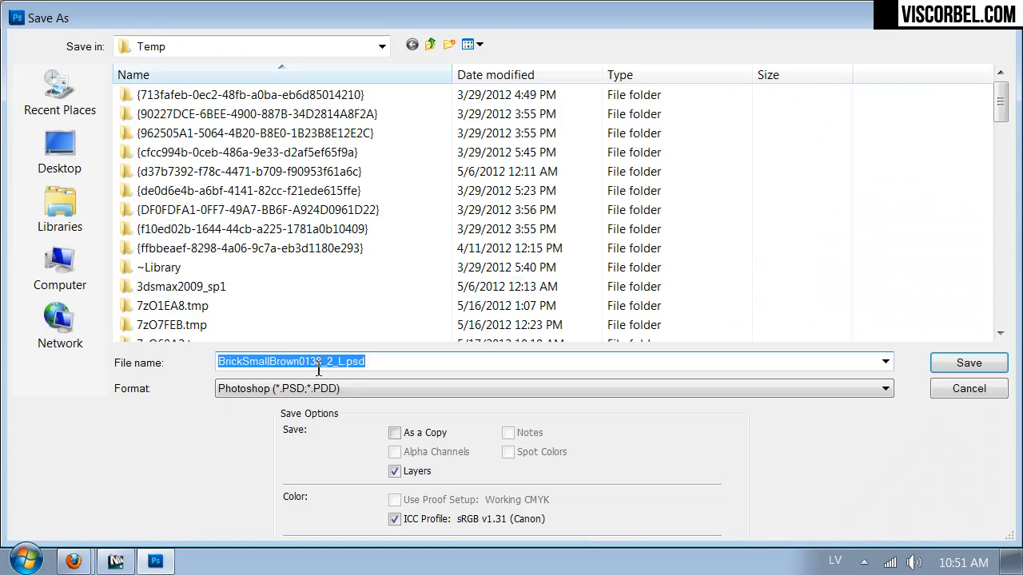
pyautogui.click(46, 154)
pyautogui.click(273, 389)
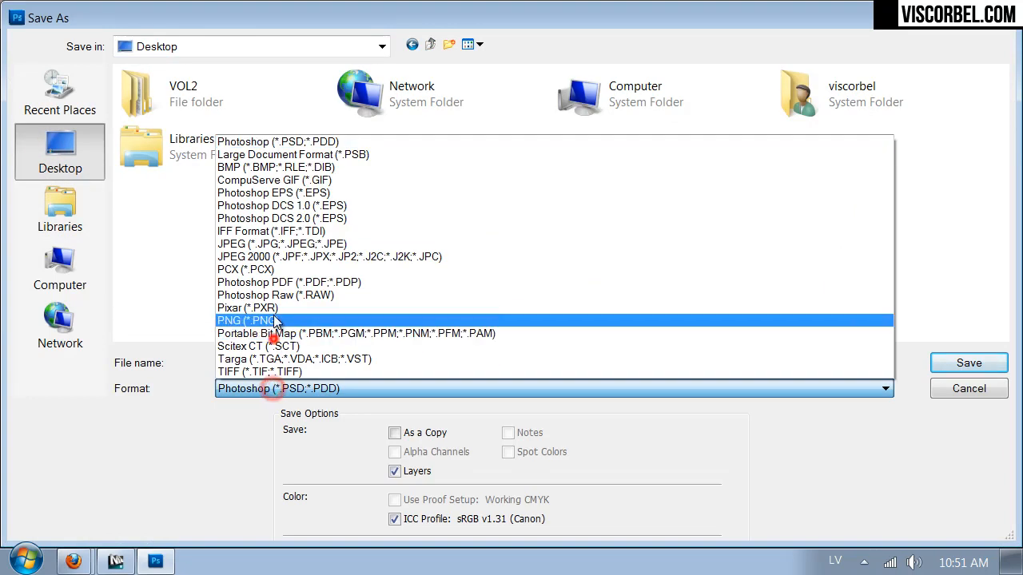
pyautogui.click(271, 321)
pyautogui.doubleClick(142, 96)
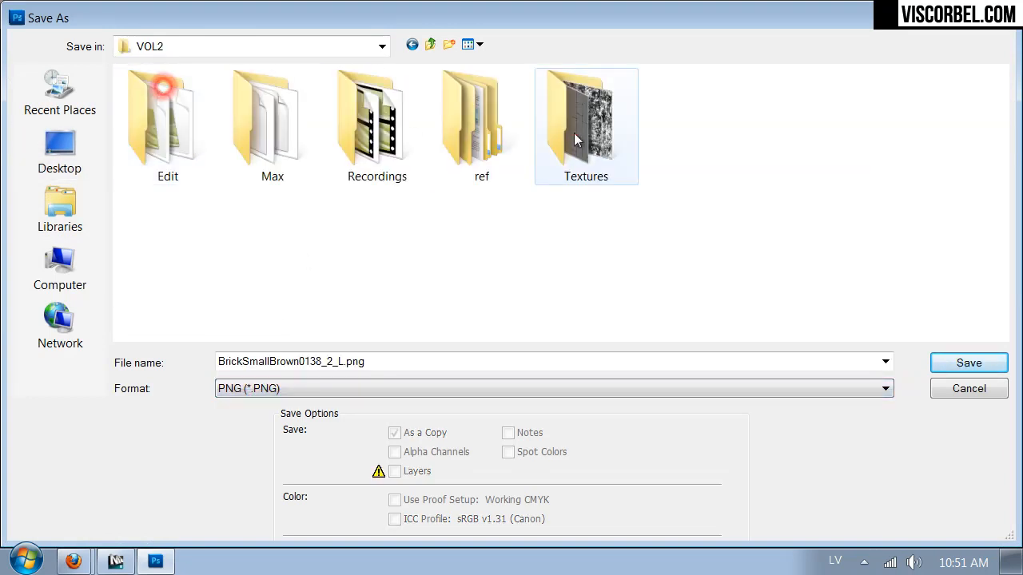
pyautogui.doubleClick(585, 112)
pyautogui.doubleClick(384, 361)
pyautogui.write('bricks_dis')
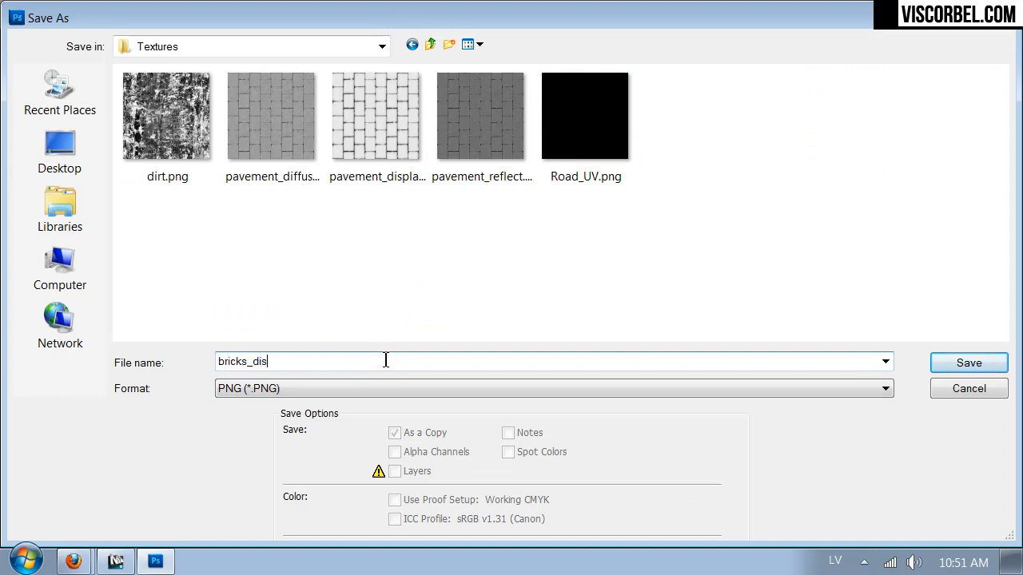
pyautogui.press('Return')
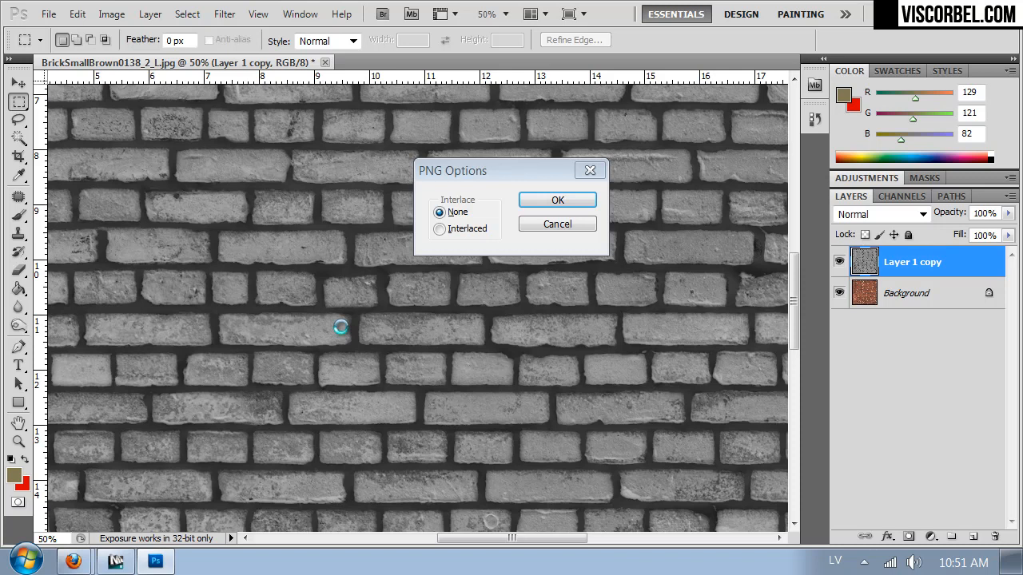
# - Hide Layer 1 copy and save the coloured brick image as bricks_diffuse in PNG format, non-interlaced, in the VOL2 Textures folder
pyautogui.click(839, 262)
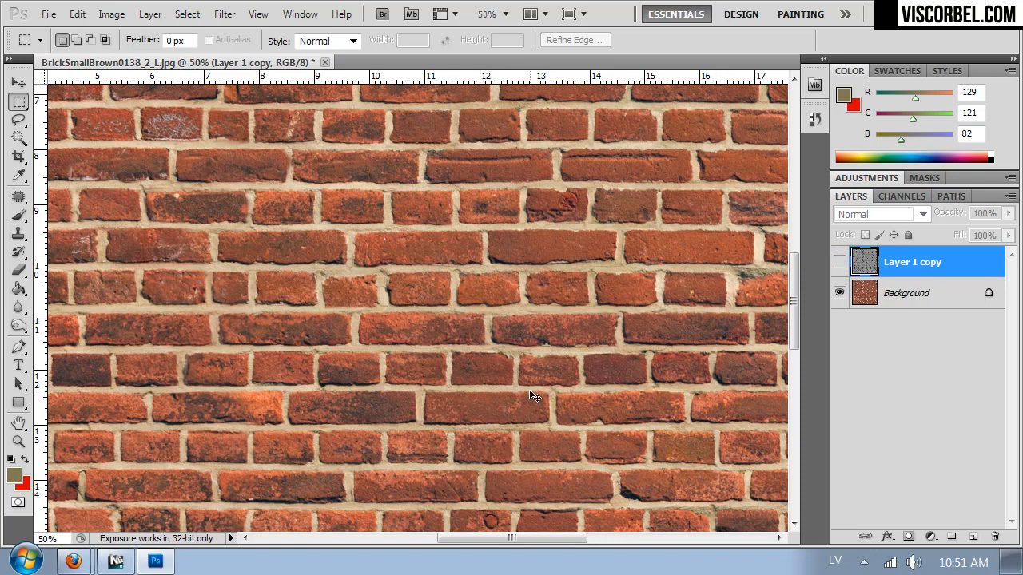
pyautogui.hotkey('ctrl', 'shift', 's')
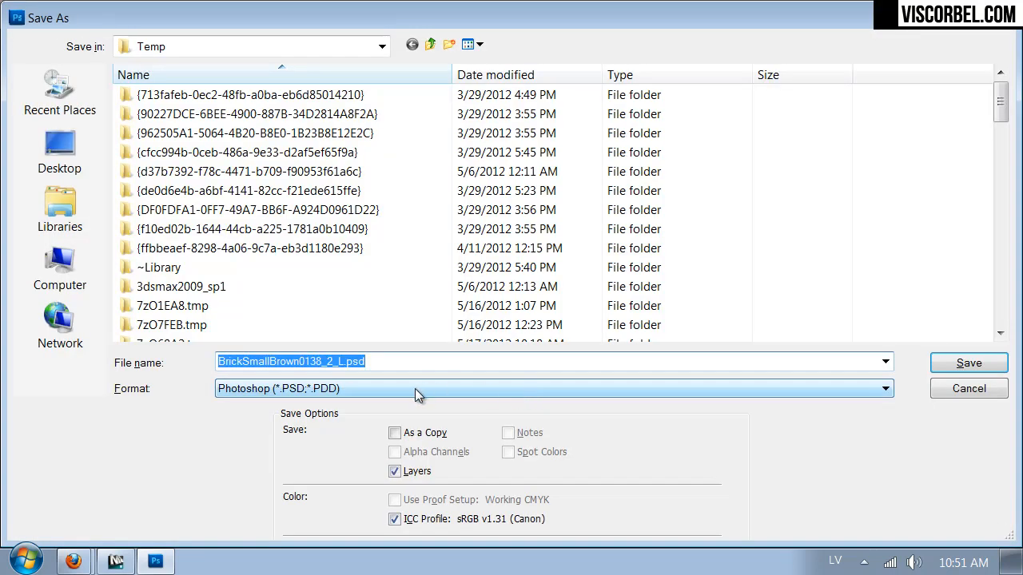
pyautogui.click(60, 156)
pyautogui.doubleClick(177, 101)
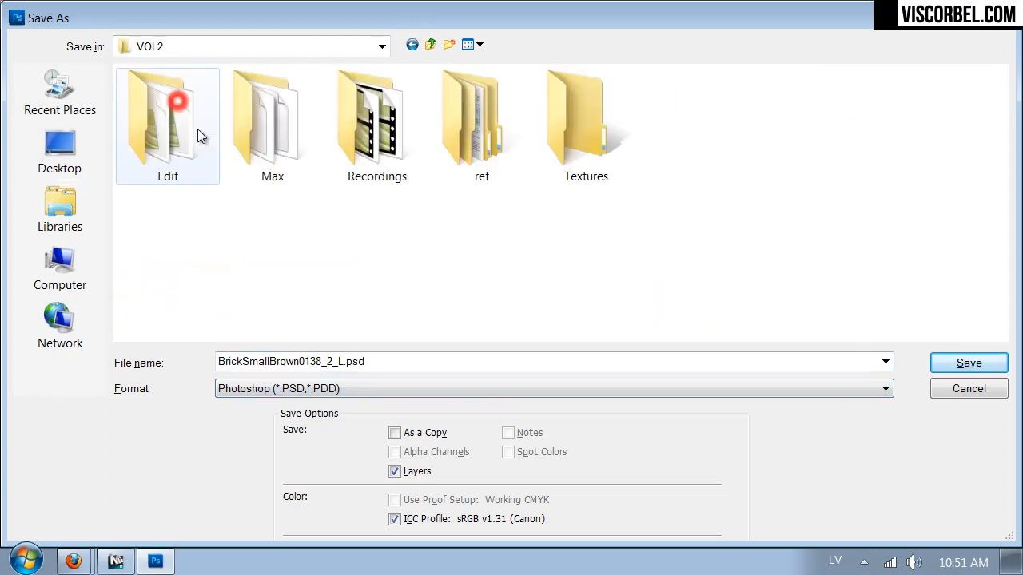
pyautogui.doubleClick(573, 171)
pyautogui.click(316, 391)
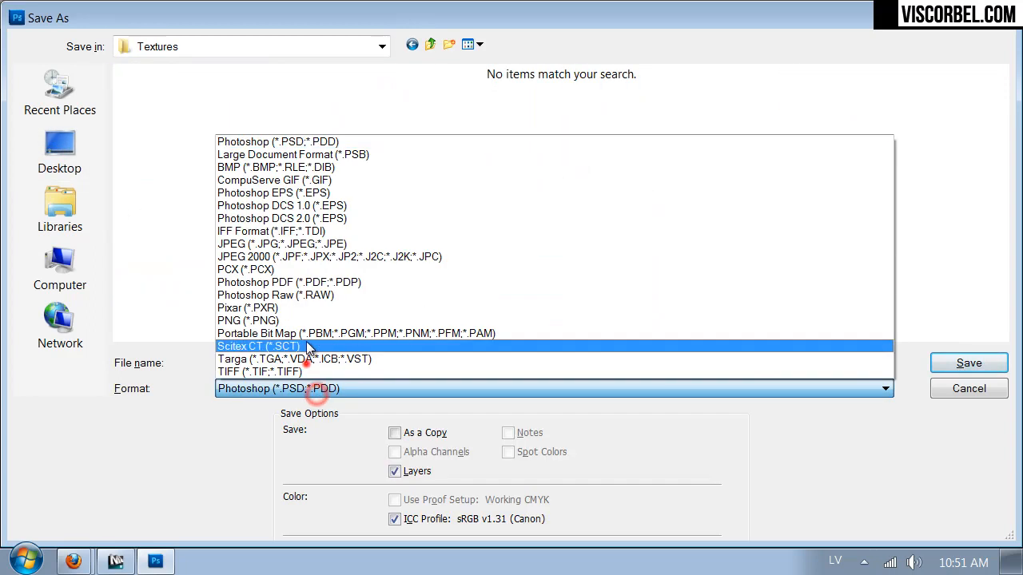
pyautogui.click(304, 320)
pyautogui.doubleClick(271, 360)
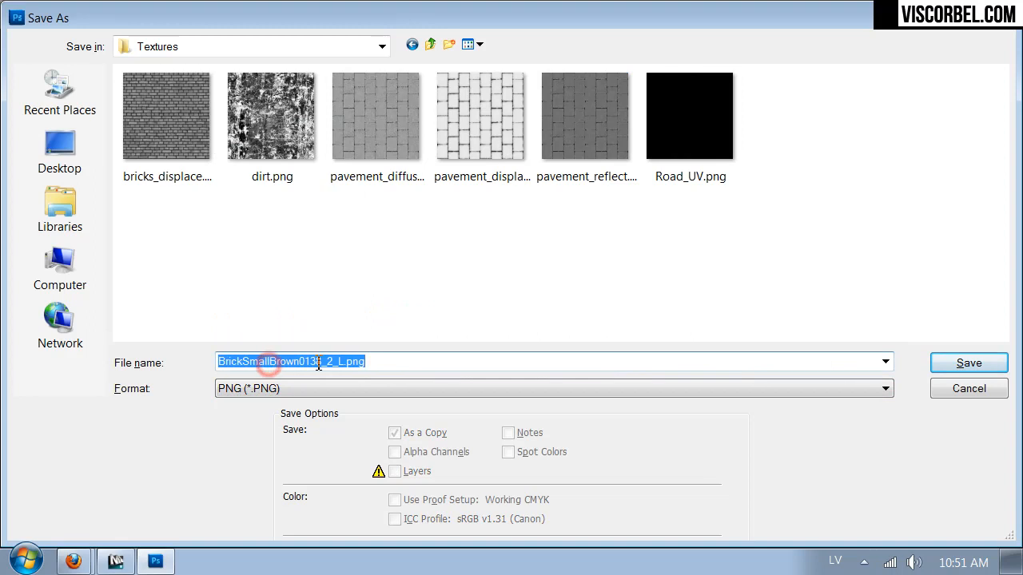
pyautogui.write('bricks_')
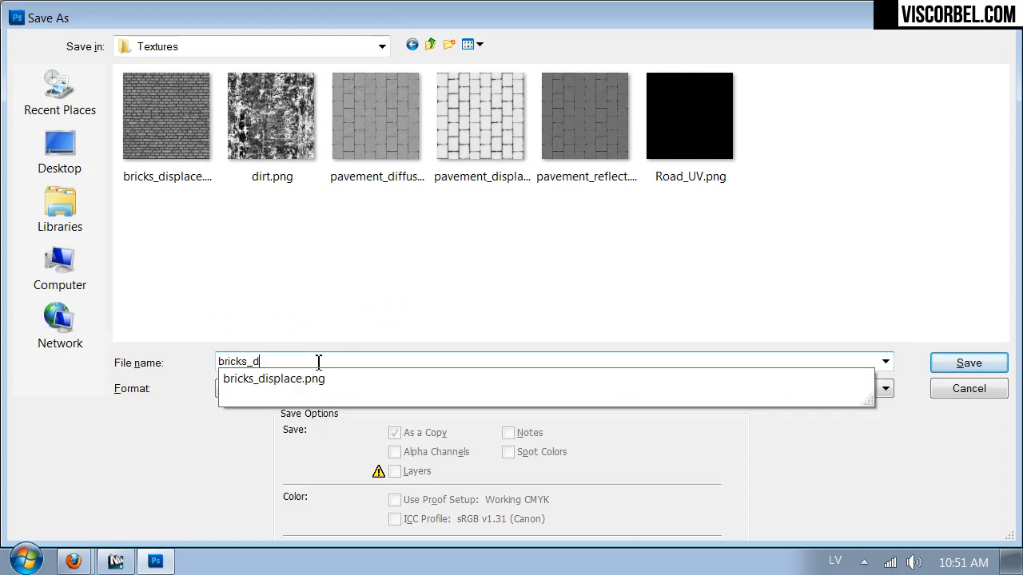
pyautogui.write('diffuse')
pyautogui.press('Return')
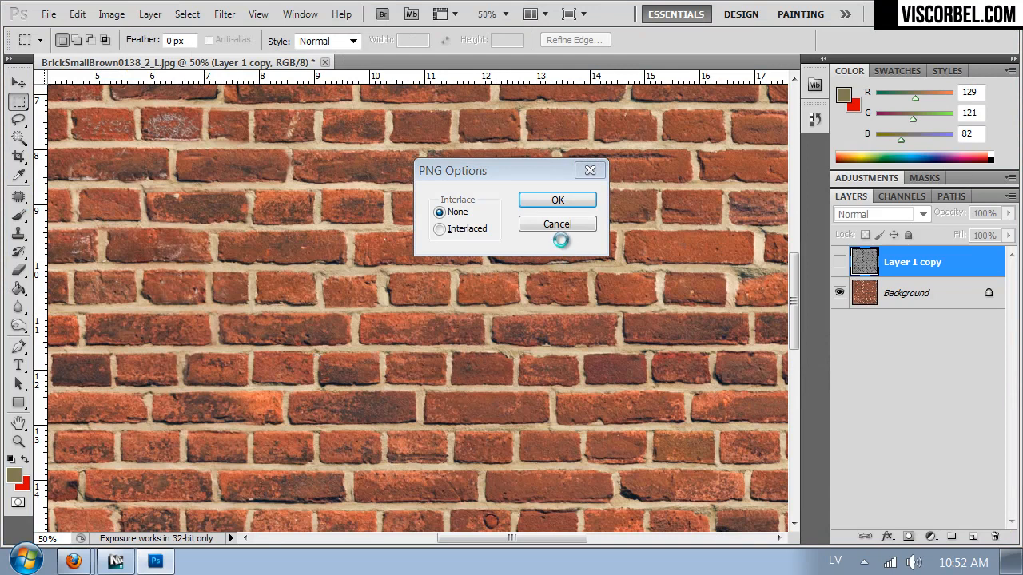
pyautogui.press('Return')
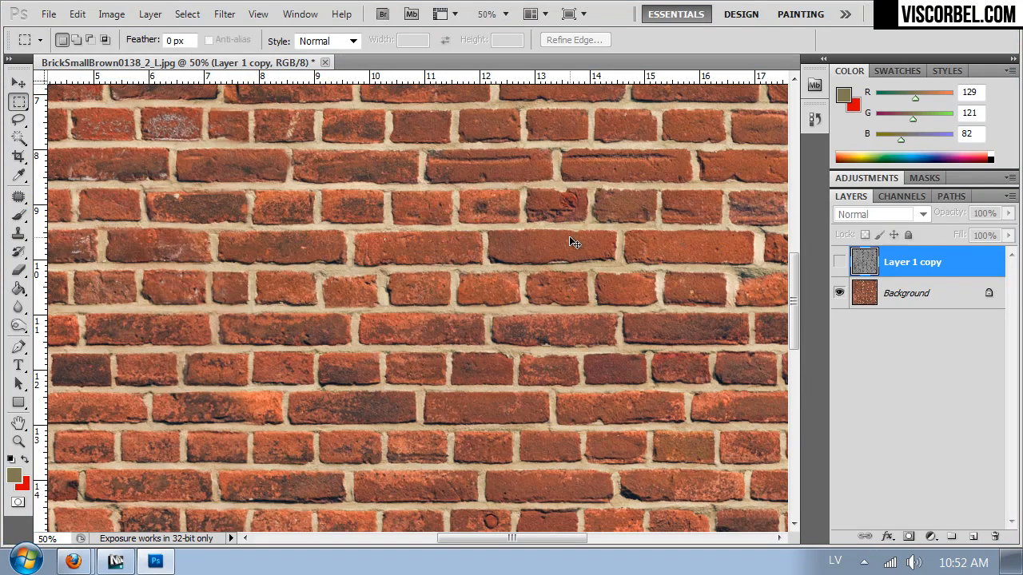
# - Adjust the Background layer with Hue/Saturation, setting hue to +5 and saturation to -6
pyautogui.hotkey('ctrl', '-')
pyautogui.hotkey('ctrl', '-')
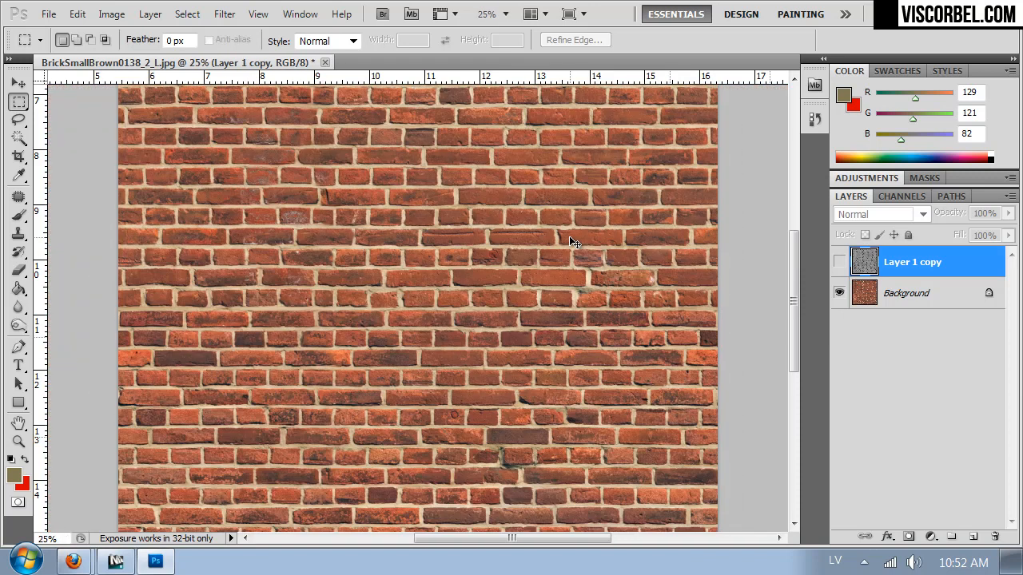
pyautogui.click(111, 13)
pyautogui.moveTo(150, 13)
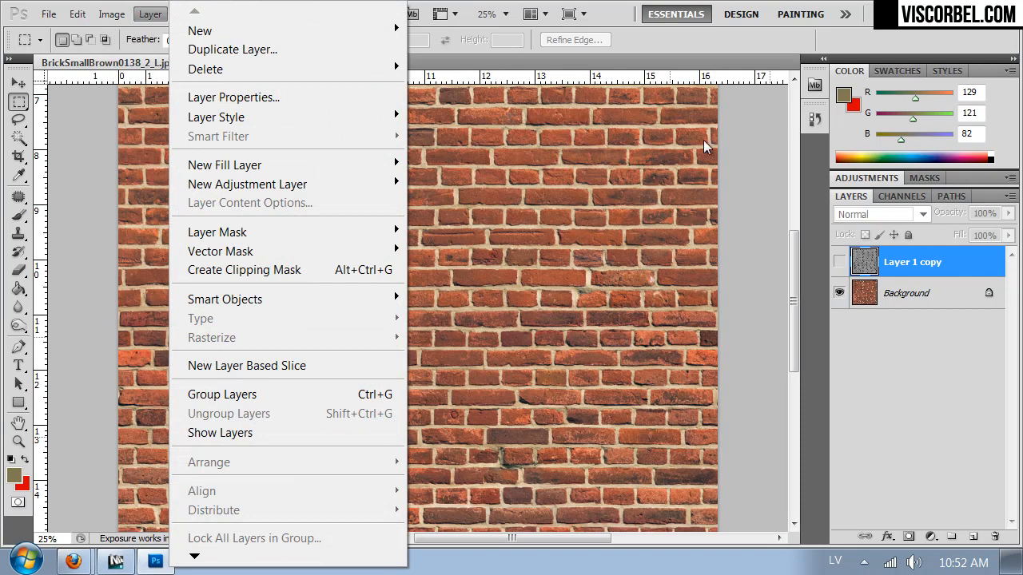
pyautogui.click(894, 294)
pyautogui.hotkey('ctrl', 'u')
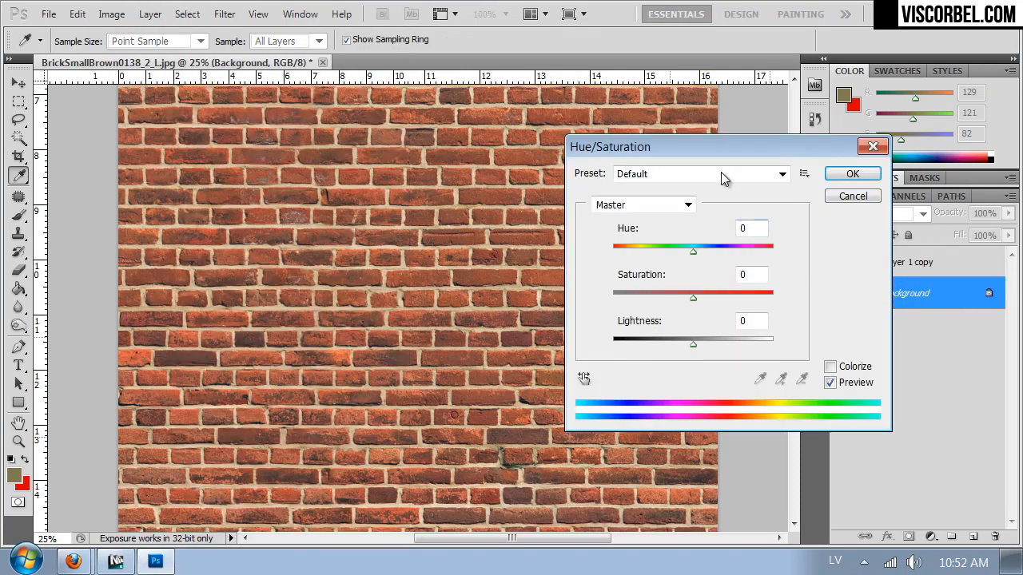
pyautogui.moveTo(710, 152); pyautogui.dragTo(726, 99)
pyautogui.moveTo(701, 231); pyautogui.dragTo(700, 231)
pyautogui.moveTo(702, 186); pyautogui.dragTo(706, 189)
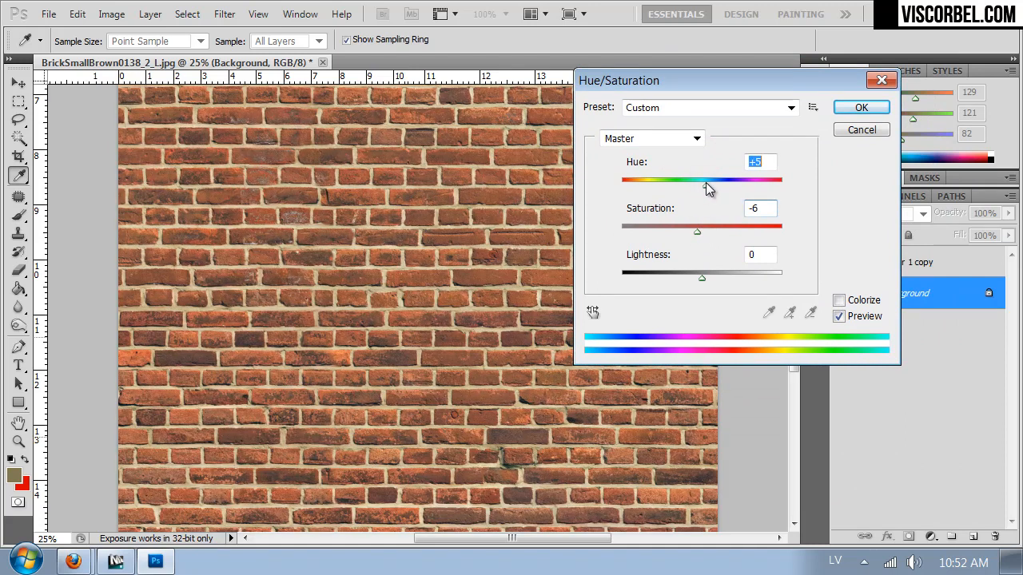
pyautogui.click(862, 107)
# - Darken the Background layer with Curves, adding points at input 141, output 126 and at input 230, output 224
pyautogui.click(110, 15)
pyautogui.moveTo(152, 62)
pyautogui.click(399, 98)
pyautogui.moveTo(815, 264); pyautogui.dragTo(797, 272)
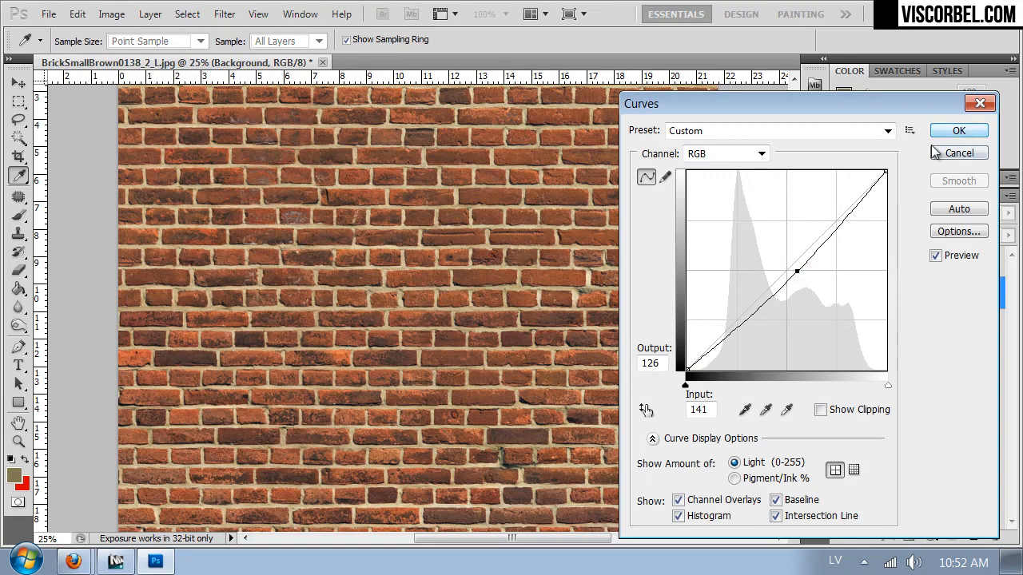
pyautogui.moveTo(867, 185); pyautogui.dragTo(867, 195)
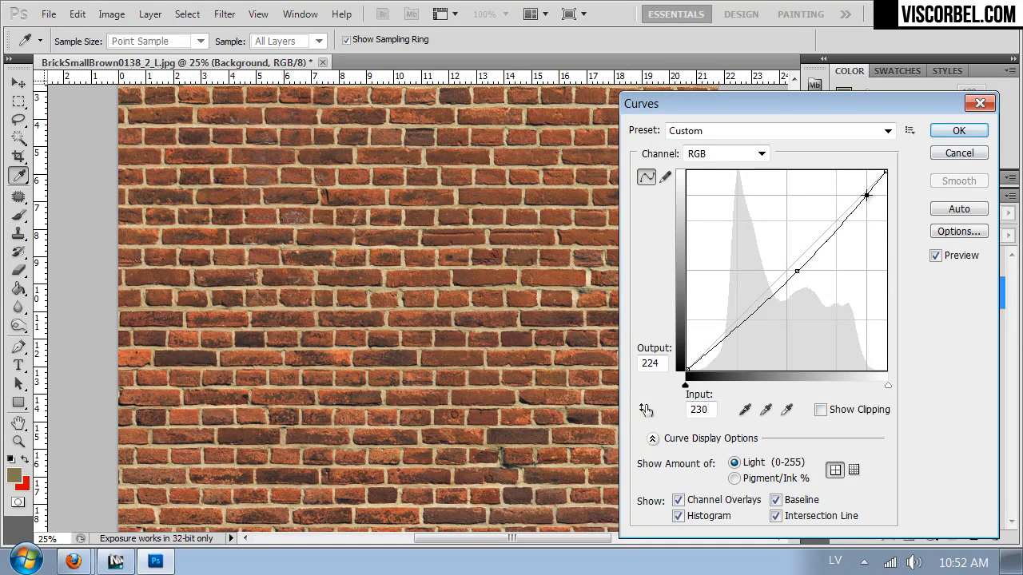
pyautogui.click(959, 131)
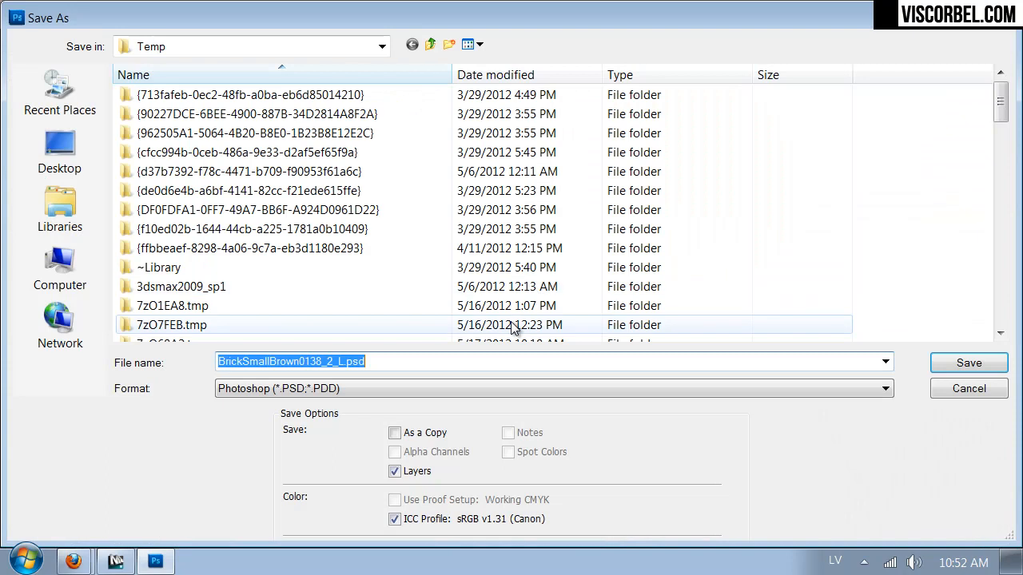
# - Save the adjusted brick image as PNG over the existing bricks_diffuse.png in the VOL2 Textures folder
pyautogui.hotkey('ctrl', 'shift', 's')
pyautogui.click(60, 156)
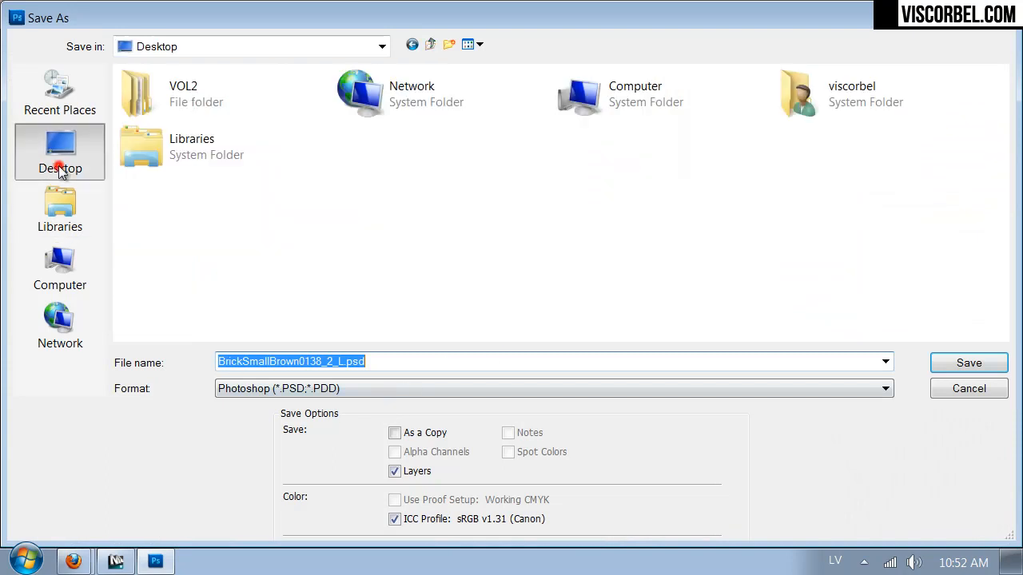
pyautogui.doubleClick(230, 76)
pyautogui.doubleClick(546, 139)
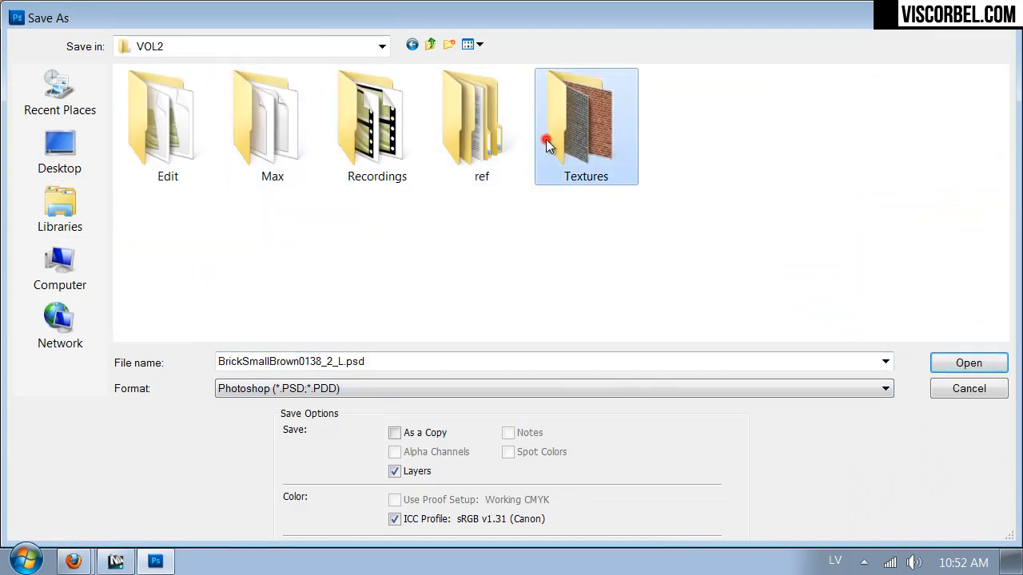
pyautogui.click(289, 395)
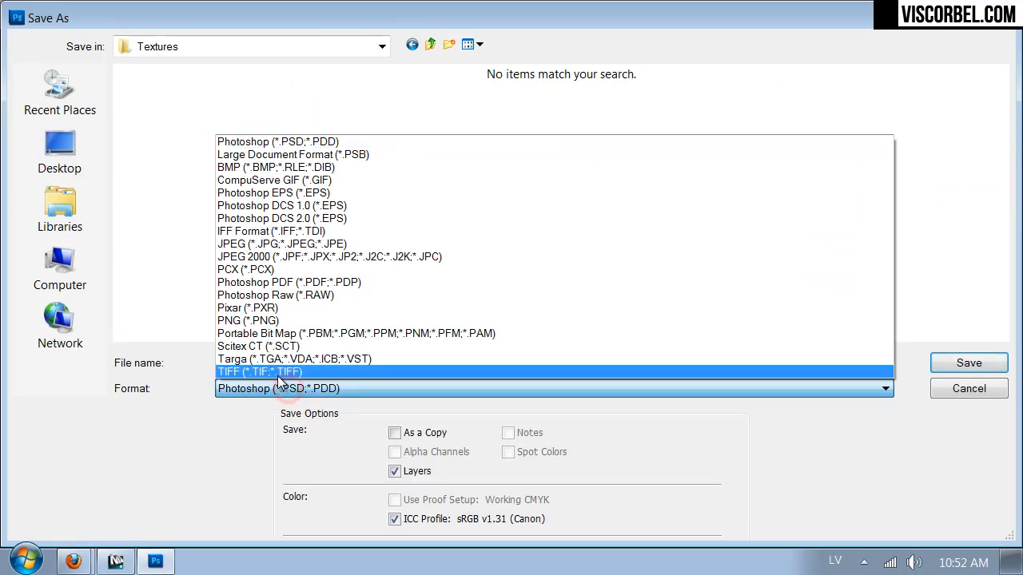
pyautogui.click(248, 321)
pyautogui.doubleClick(163, 106)
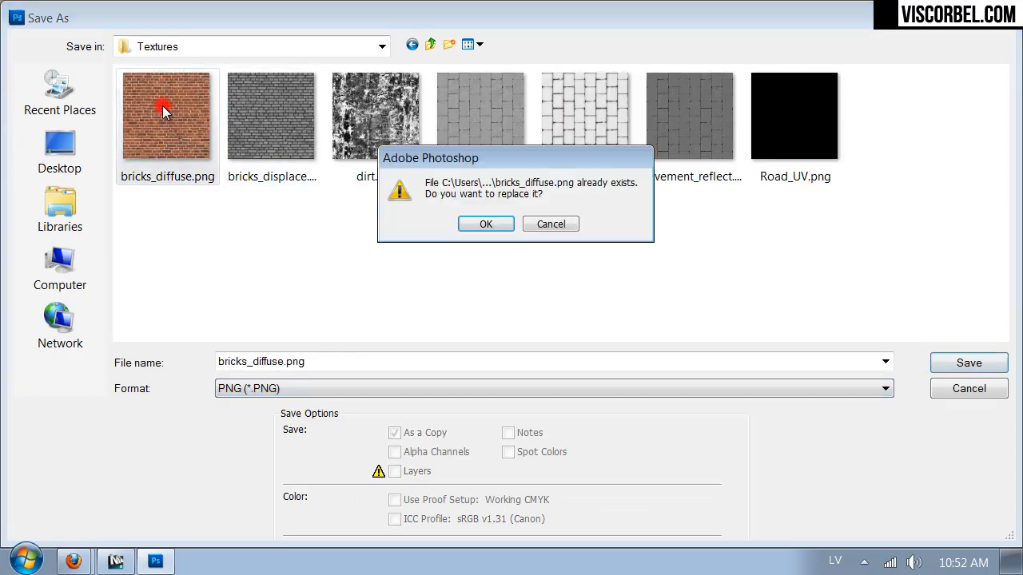
pyautogui.click(478, 226)
pyautogui.click(553, 197)
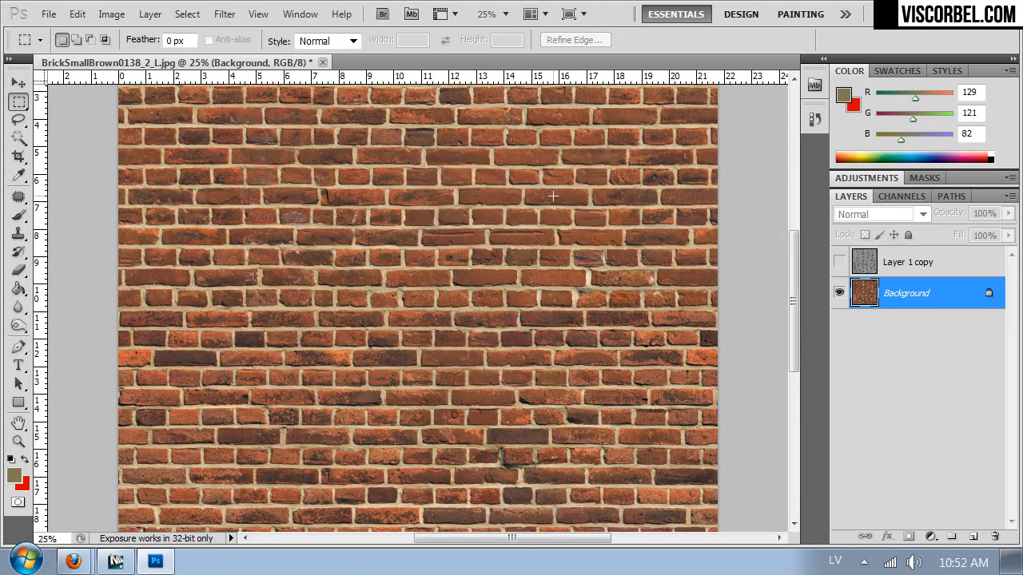
# - Switch to 3ds Max and create a new VRayMtl material named Bricks in the blue material's slot
pyautogui.click(116, 561)
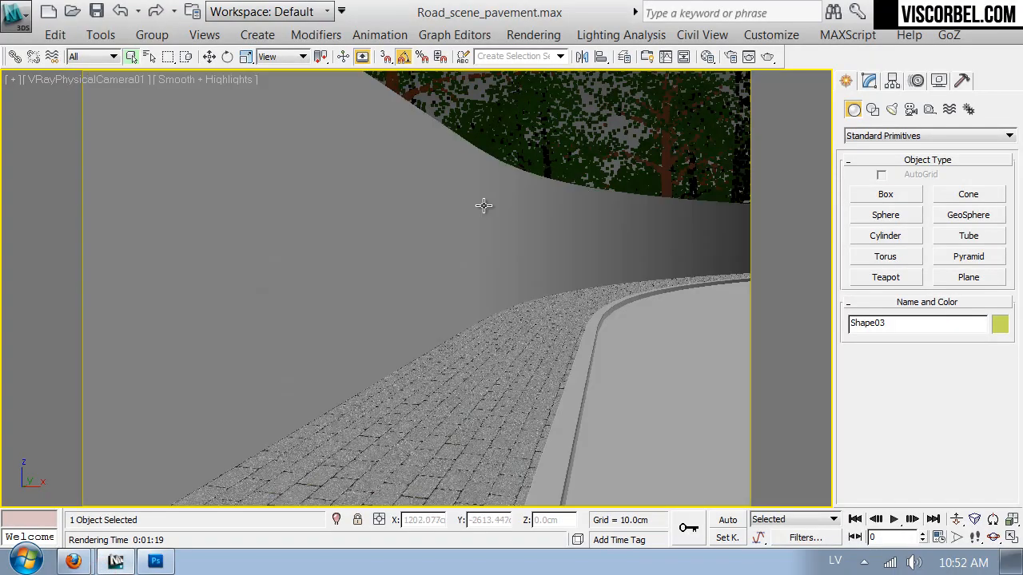
pyautogui.press('m')
pyautogui.click(681, 223)
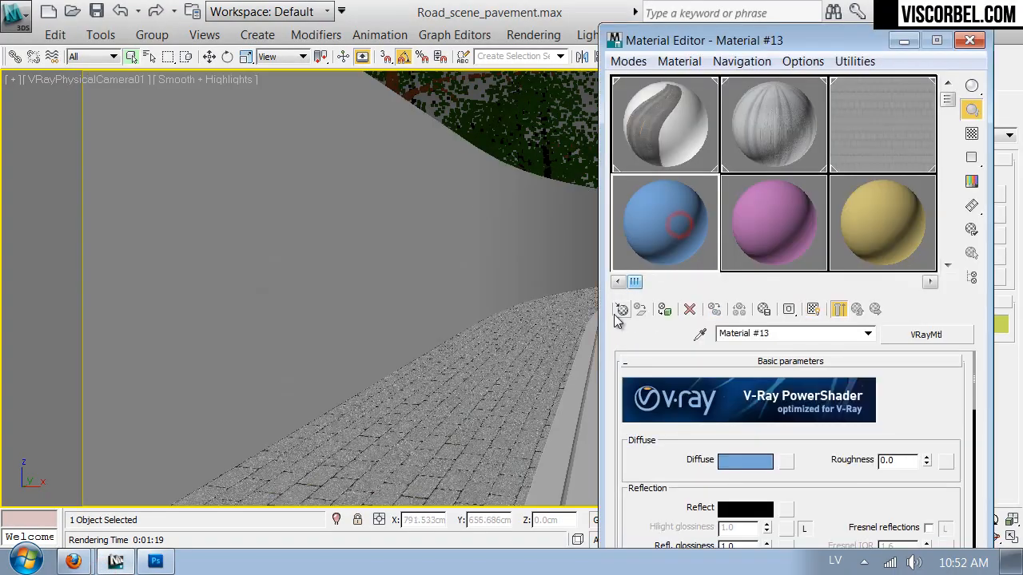
pyautogui.click(618, 308)
pyautogui.doubleClick(617, 409)
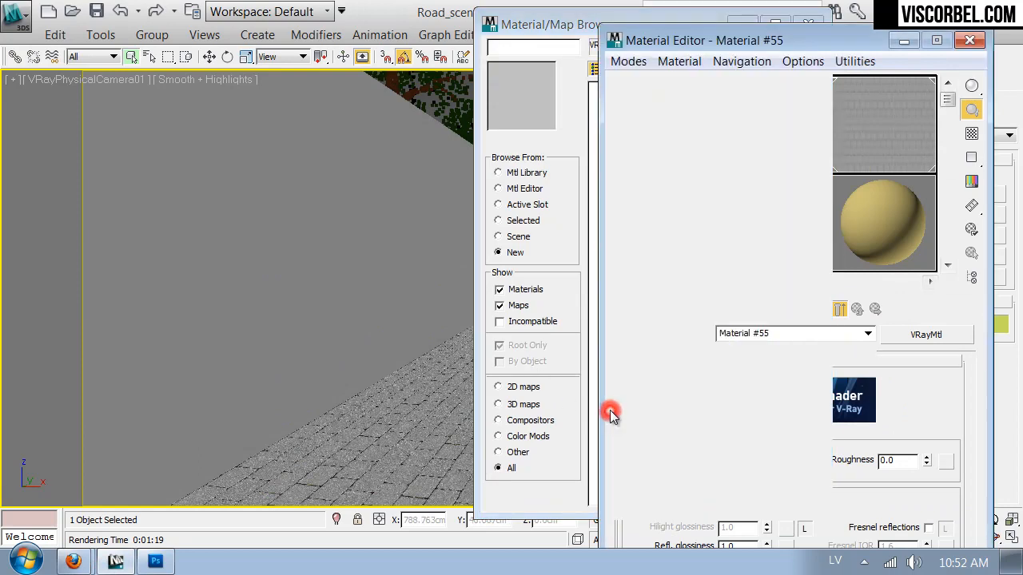
pyautogui.click(782, 334)
pyautogui.write('Bricks')
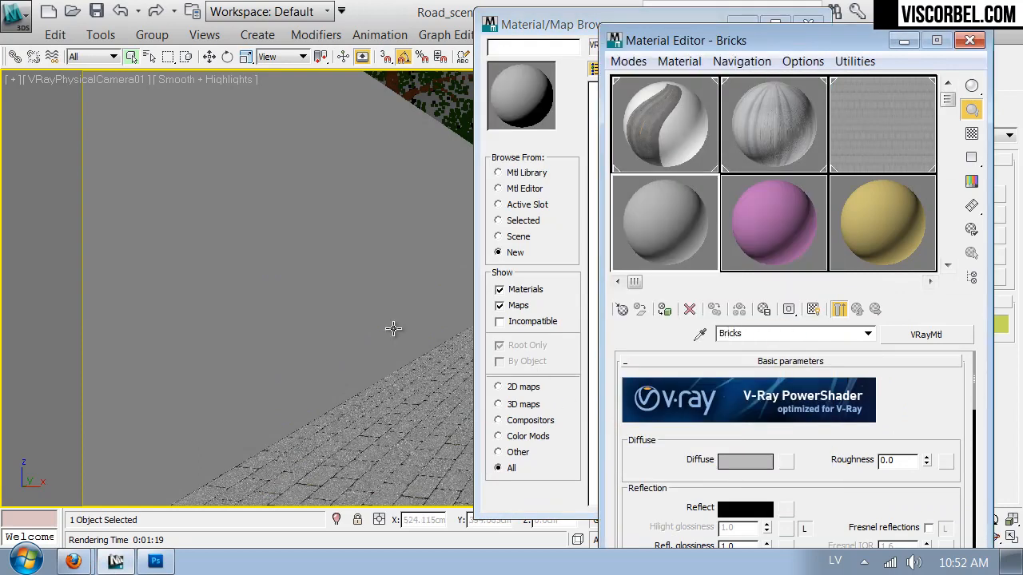
# - Load bricks_diffuse.png as the Bricks material's diffuse bitmap and assign the material to the selected wall with the map shown in the viewport
pyautogui.click(786, 462)
pyautogui.doubleClick(529, 143)
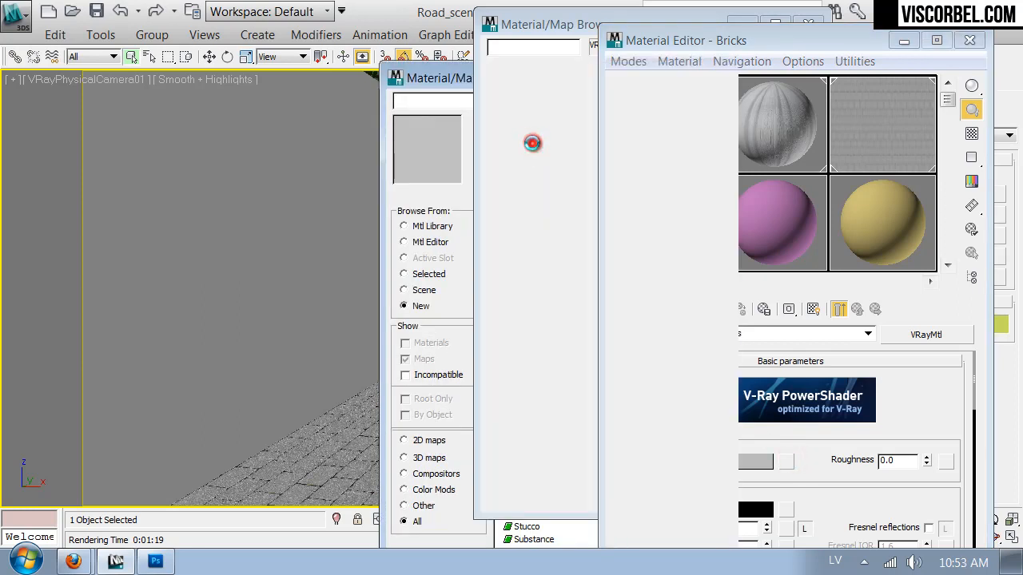
pyautogui.click(80, 146)
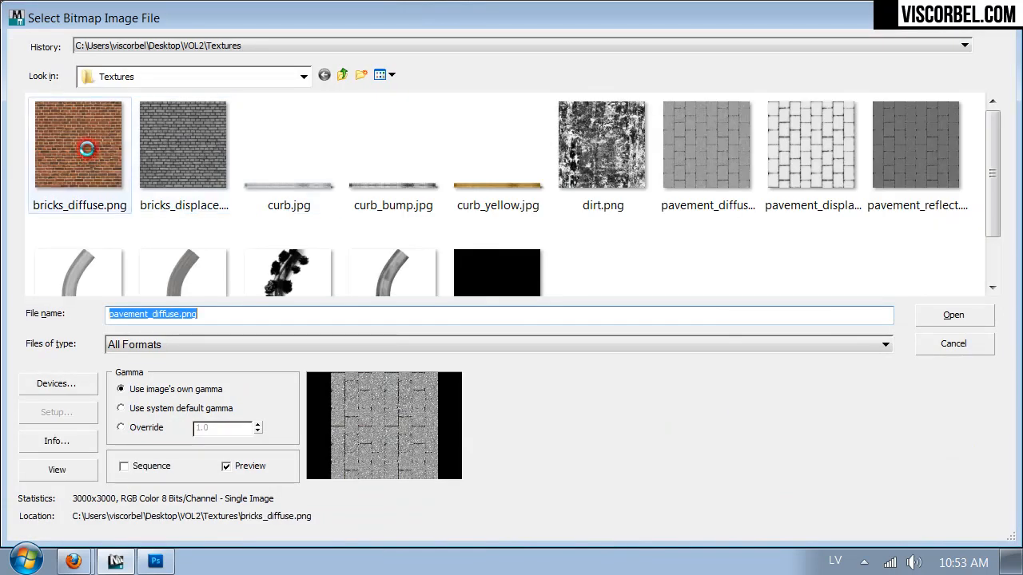
pyautogui.doubleClick(85, 146)
pyautogui.click(813, 309)
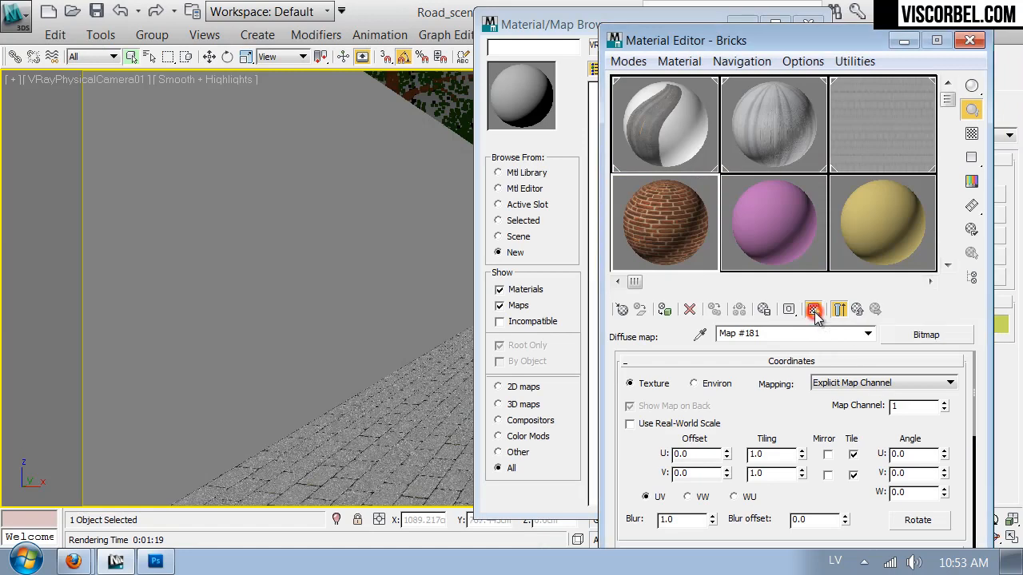
pyautogui.click(663, 311)
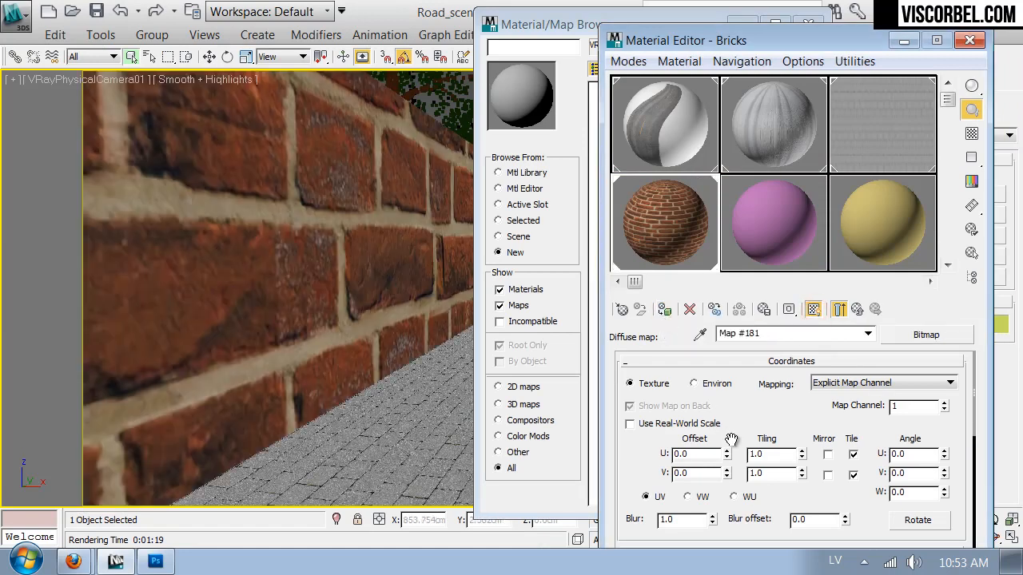
# - Set the U and V tiling of the diffuse brick bitmap to 10 and clear the view of the wall
pyautogui.doubleClick(768, 454)
pyautogui.write('10')
pyautogui.press('Return')
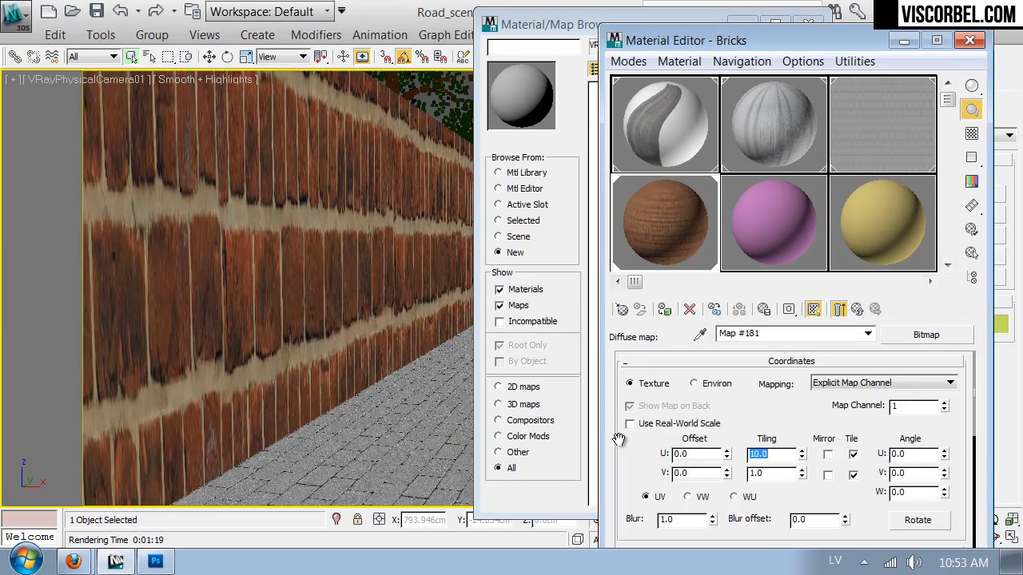
pyautogui.press('Tab')
pyautogui.press('Return')
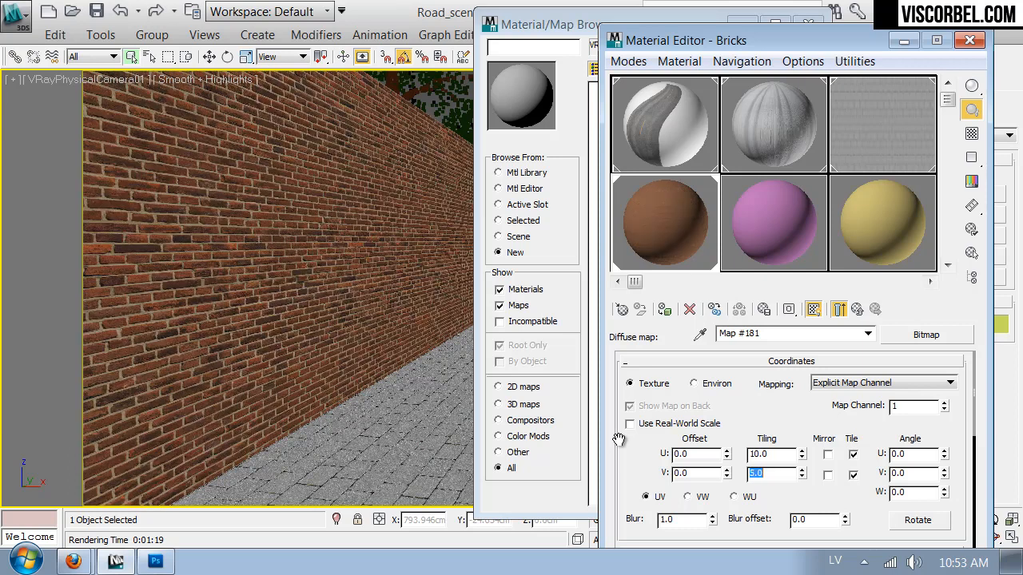
pyautogui.write('5')
pyautogui.press('Return')
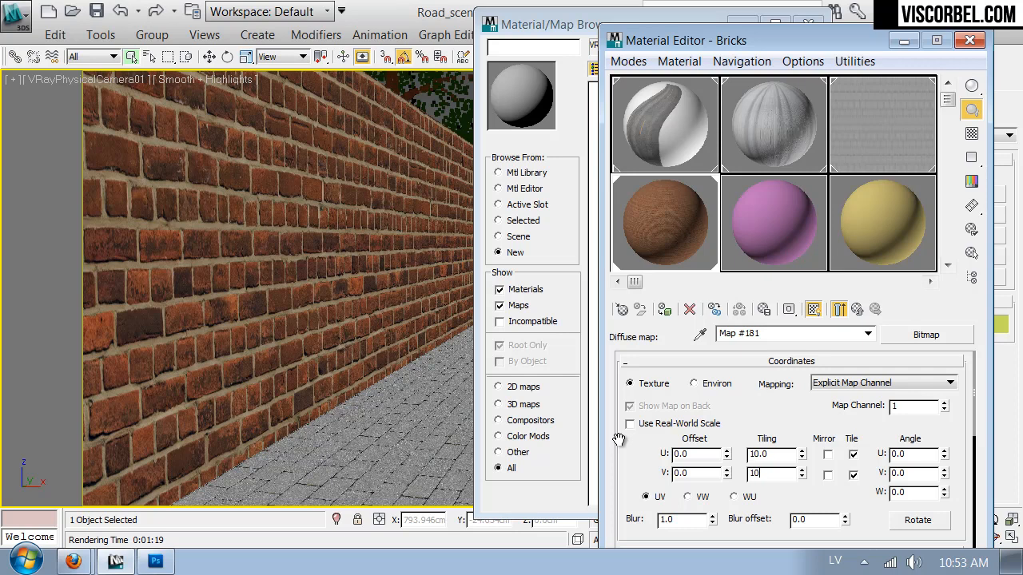
pyautogui.press('Return')
pyautogui.moveTo(677, 37); pyautogui.dragTo(697, 95)
pyautogui.click(808, 24)
pyautogui.moveTo(469, 183); pyautogui.dragTo(475, 235, button='middle')
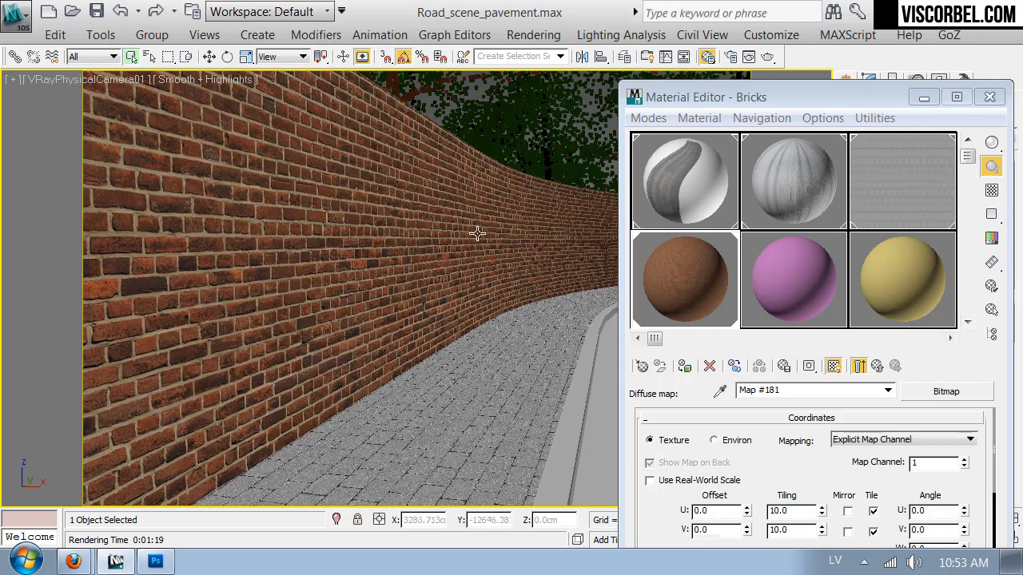
# - Load bricks_displace.png as a bitmap in the Displace map slot of the Bricks material
pyautogui.click(877, 366)
pyautogui.moveTo(826, 531); pyautogui.dragTo(833, 469)
pyautogui.scroll(-10, 834, 469)
pyautogui.moveTo(781, 95); pyautogui.dragTo(742, 15)
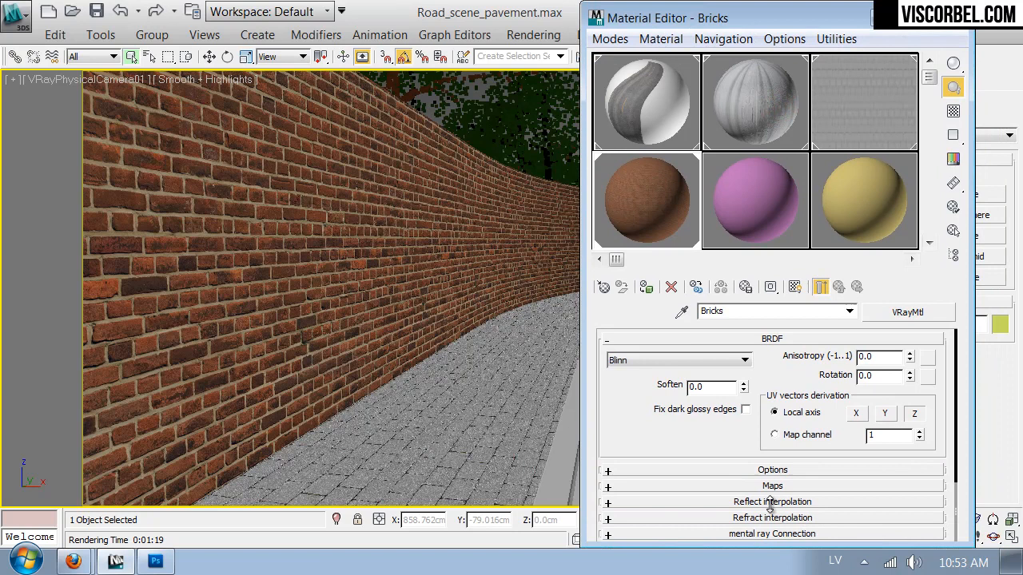
pyautogui.click(708, 485)
pyautogui.scroll(-5, 642, 492)
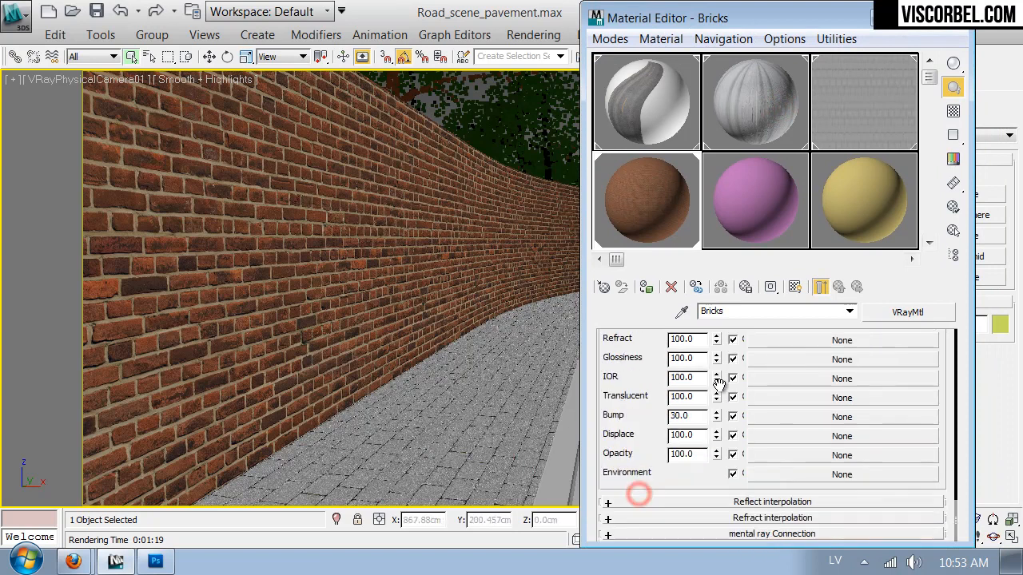
pyautogui.click(781, 438)
pyautogui.doubleClick(495, 143)
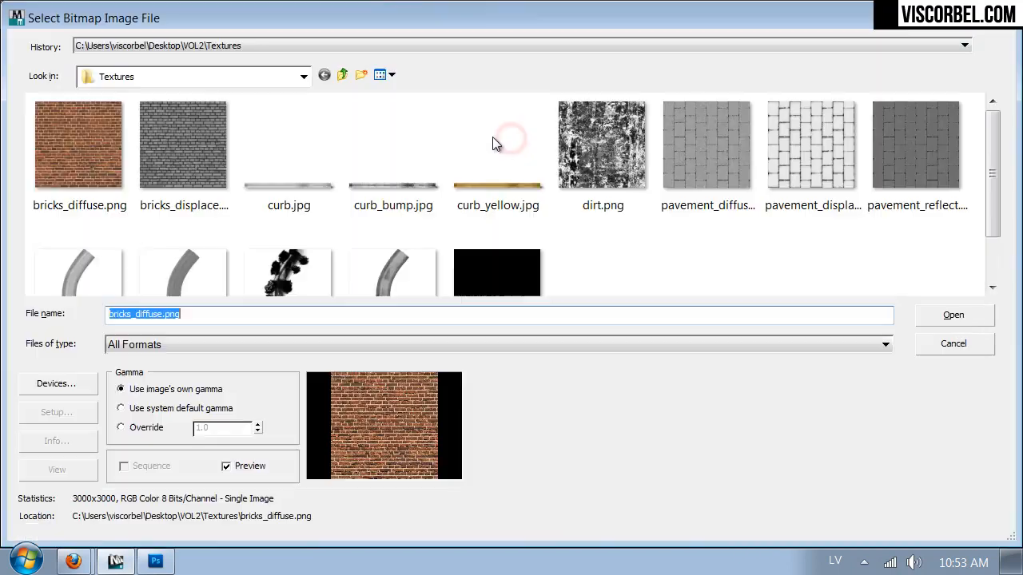
pyautogui.click(182, 150)
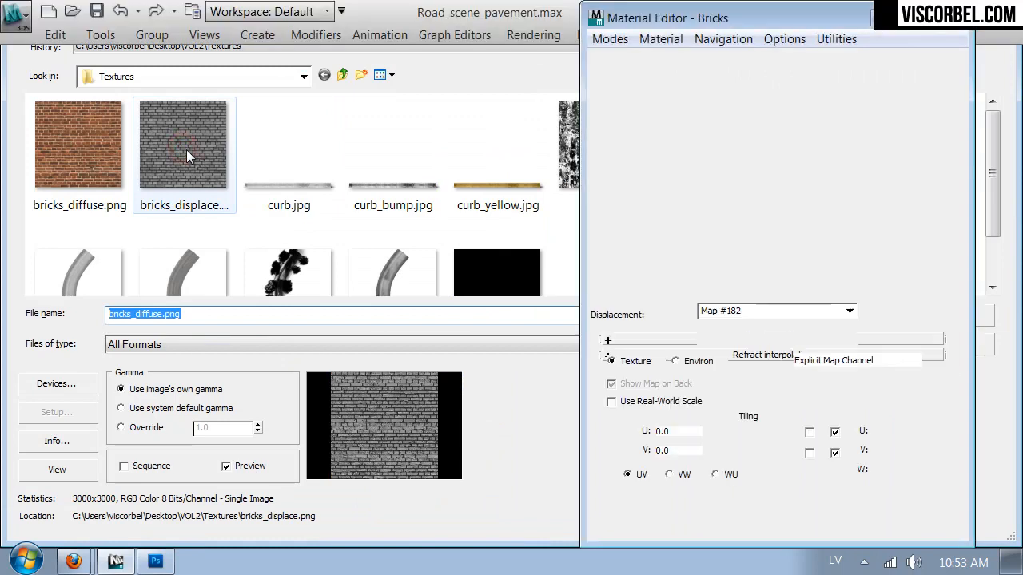
pyautogui.doubleClick(182, 152)
# - Set the displacement bitmap's U and V tiling to 10 and return to the Bricks material
pyautogui.doubleClick(749, 432)
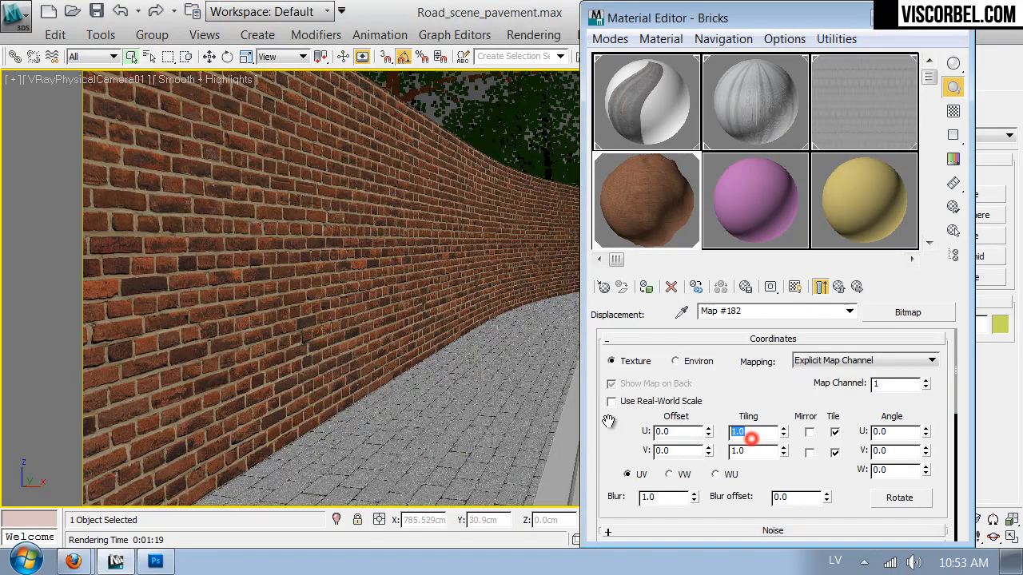
pyautogui.write('10')
pyautogui.press('Tab')
pyautogui.write('10')
pyautogui.press('Return')
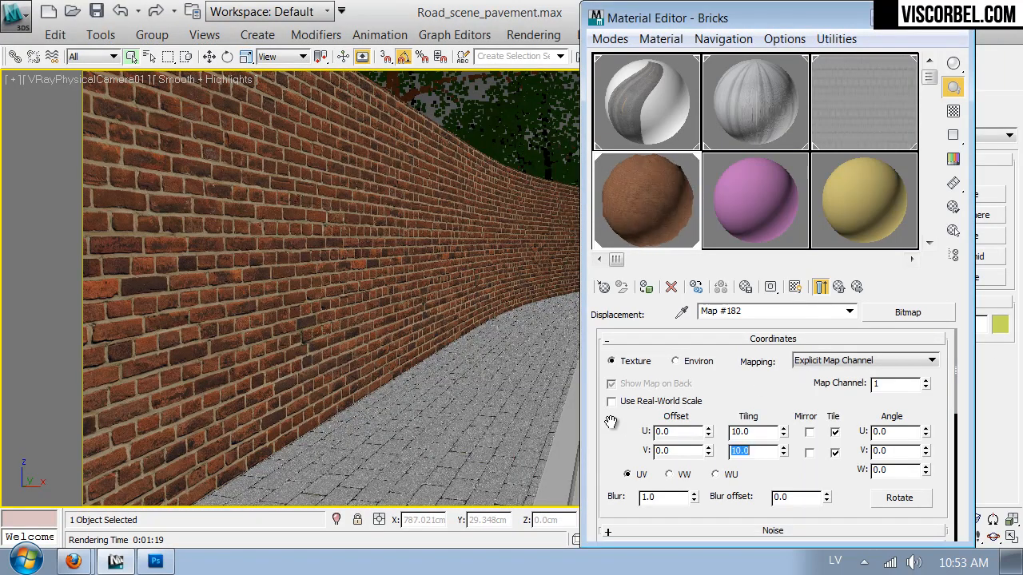
pyautogui.click(838, 287)
# - Set the Displace amount of the Bricks material to 0.8 and put the material editor aside
pyautogui.scroll(-3, 685, 426)
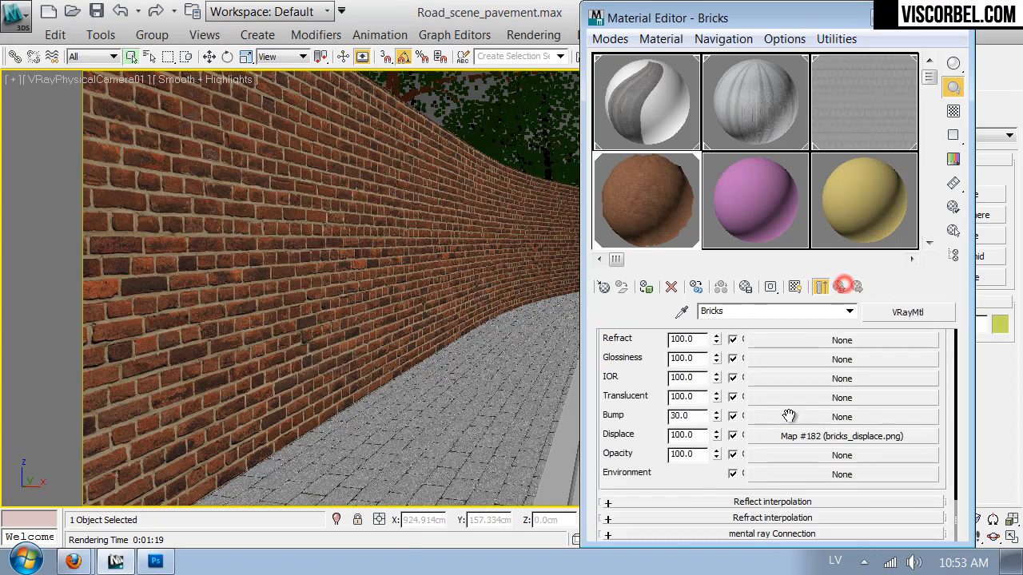
pyautogui.doubleClick(695, 435)
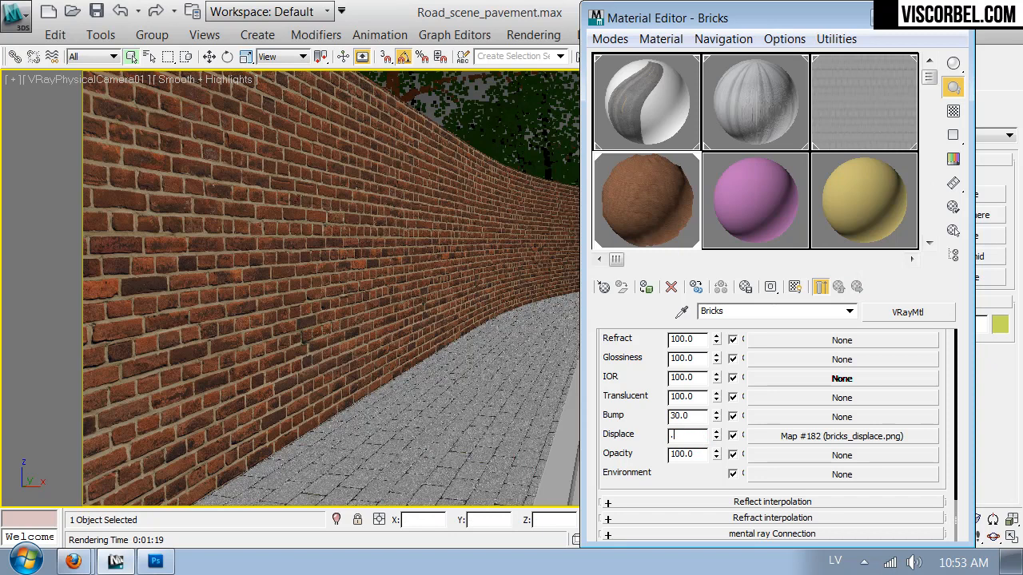
pyautogui.press('Return')
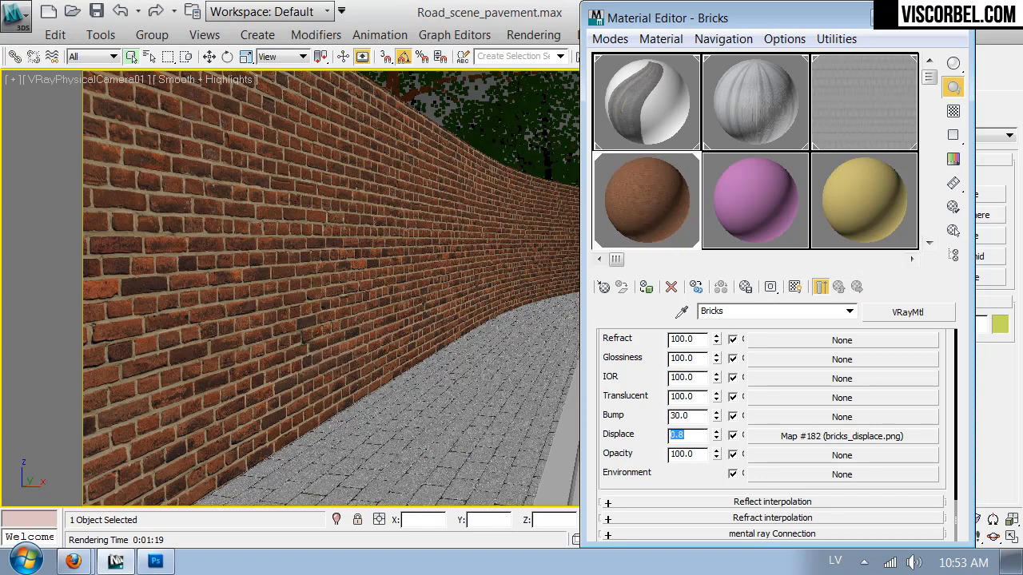
pyautogui.click(890, 20)
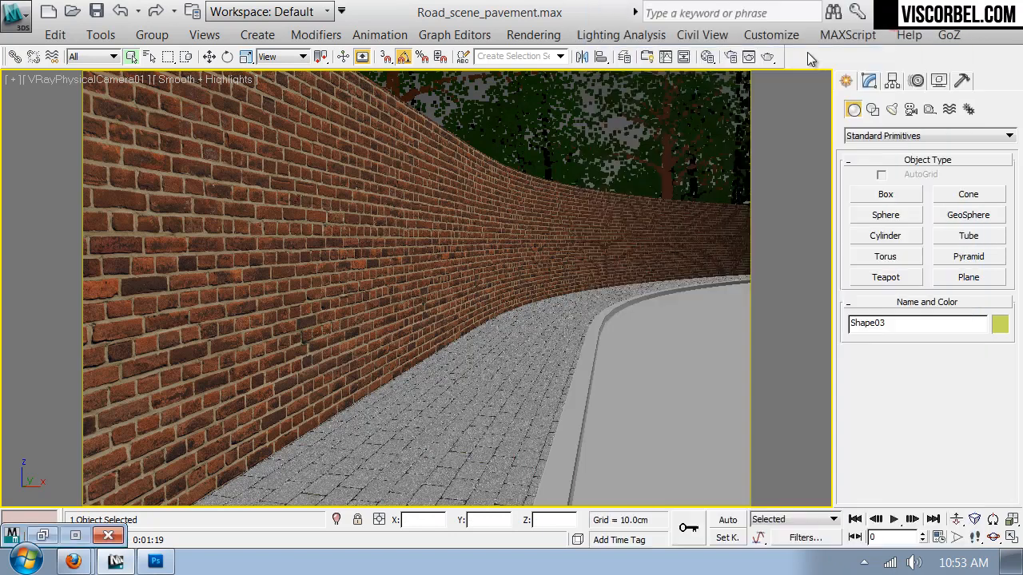
# - Render the camera view and examine the brick wall up close in the V-Ray frame buffer
pyautogui.click(767, 57)
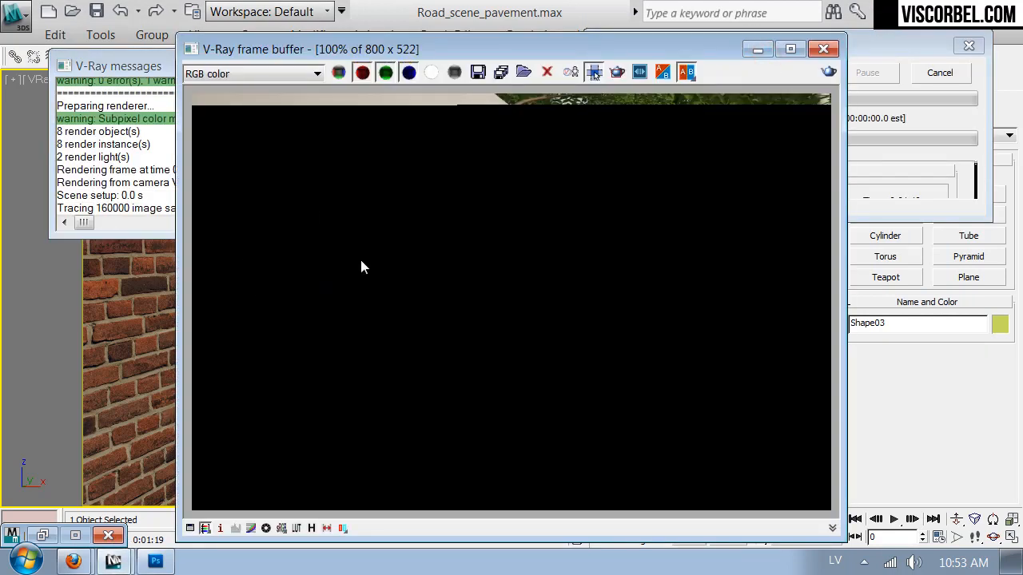
pyautogui.click(884, 154)
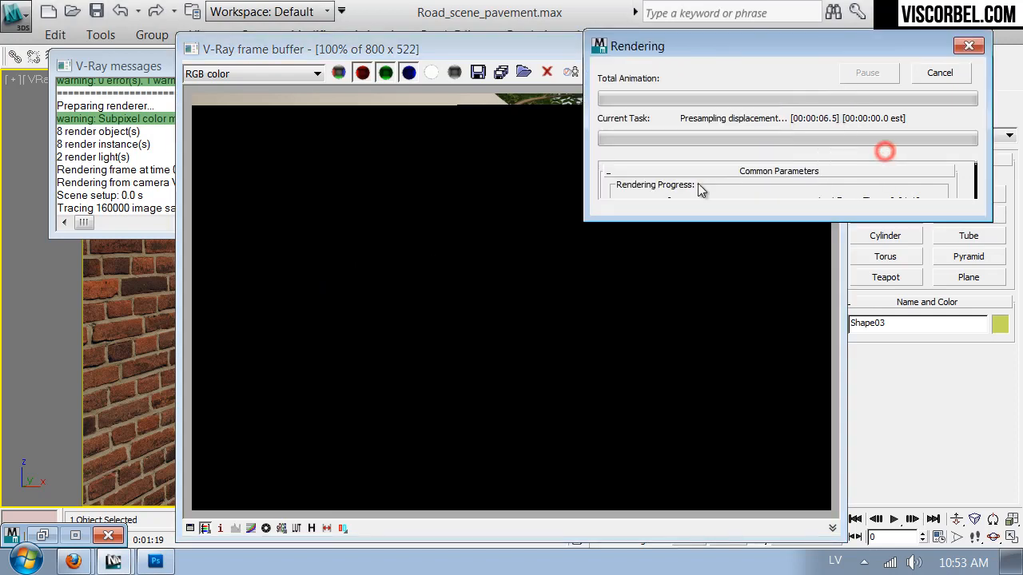
pyautogui.click(335, 277)
pyautogui.moveTo(477, 52); pyautogui.dragTo(424, 36)
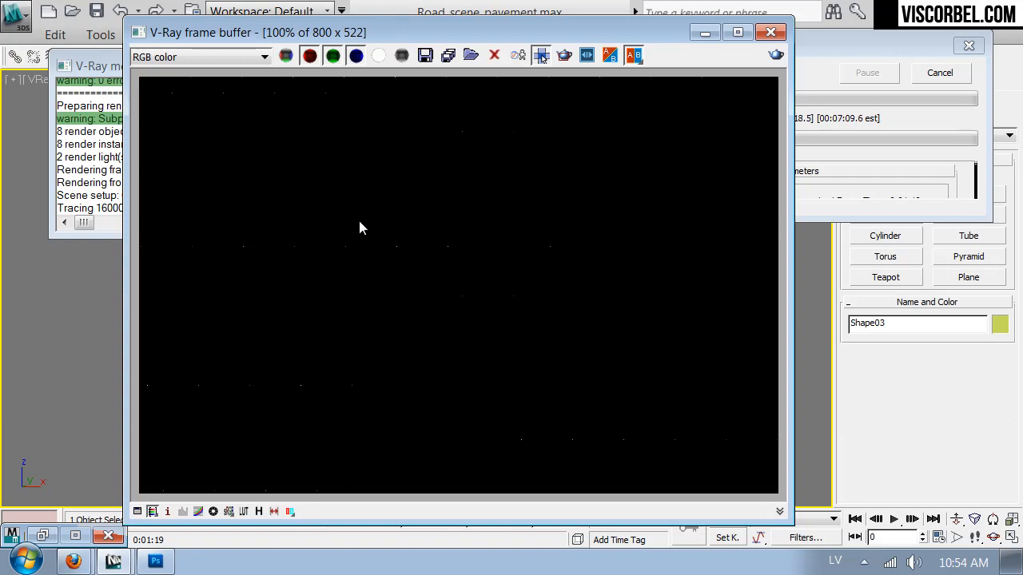
pyautogui.scroll(-1, 359, 222)
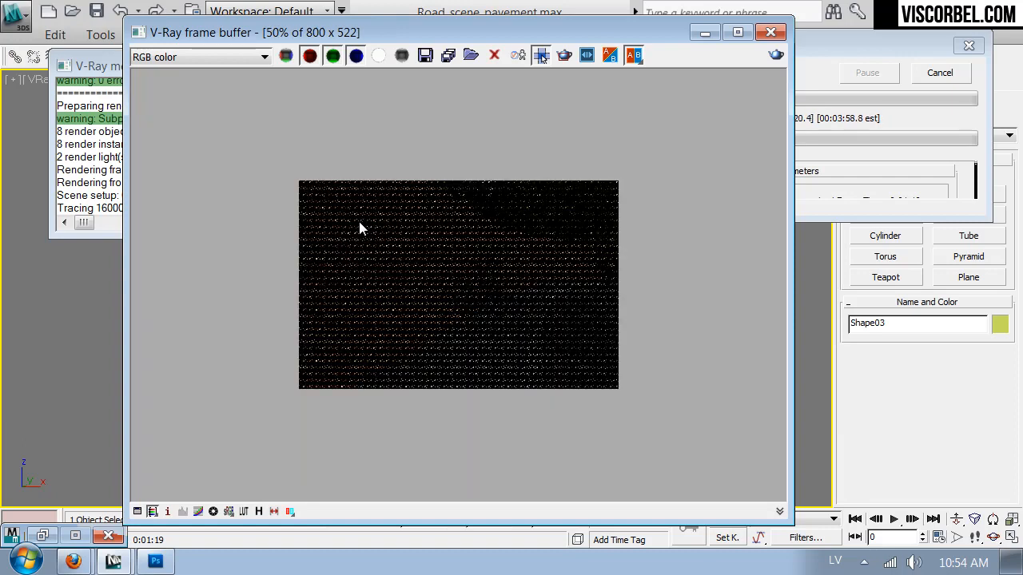
pyautogui.scroll(1, 359, 228)
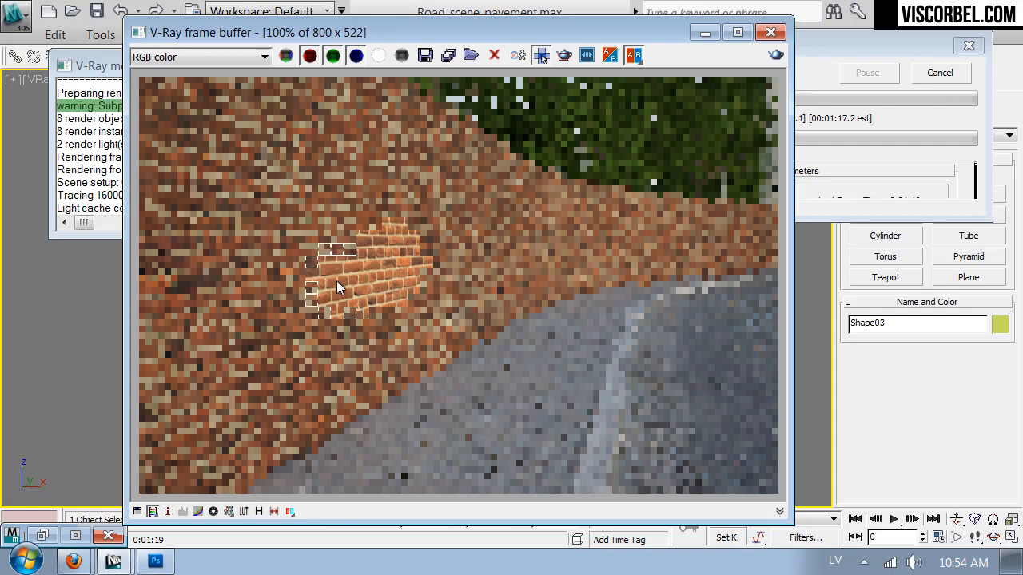
pyautogui.scroll(1, 337, 280)
pyautogui.scroll(1, 337, 281)
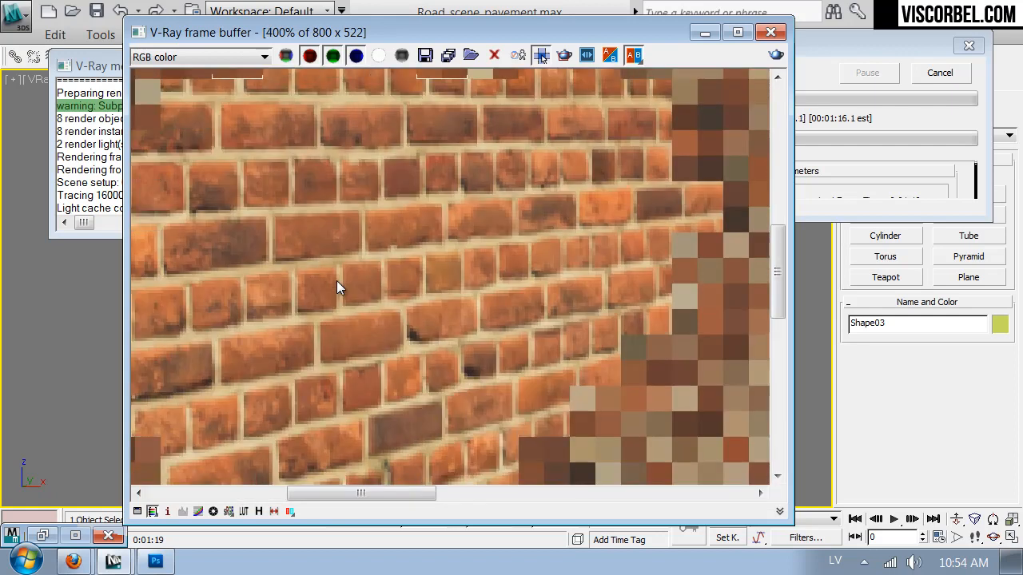
pyautogui.scroll(-2, 336, 281)
pyautogui.scroll(-1, 336, 281)
pyautogui.scroll(1, 337, 281)
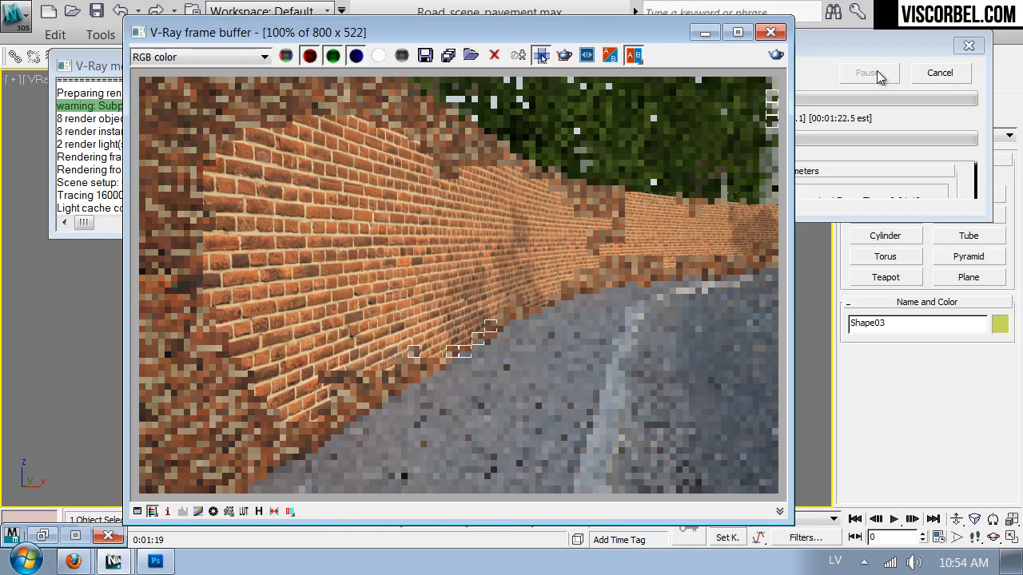
# - Cancel the running render and define a render region over the near part of the brick wall
pyautogui.click(929, 78)
pyautogui.click(562, 51)
pyautogui.moveTo(544, 177); pyautogui.dragTo(152, 368)
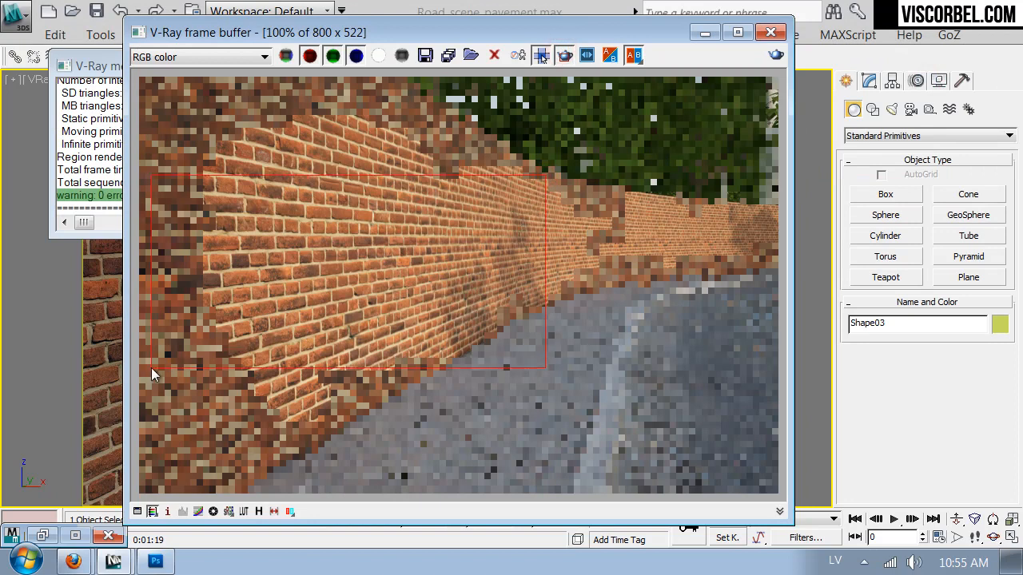
pyautogui.click(705, 32)
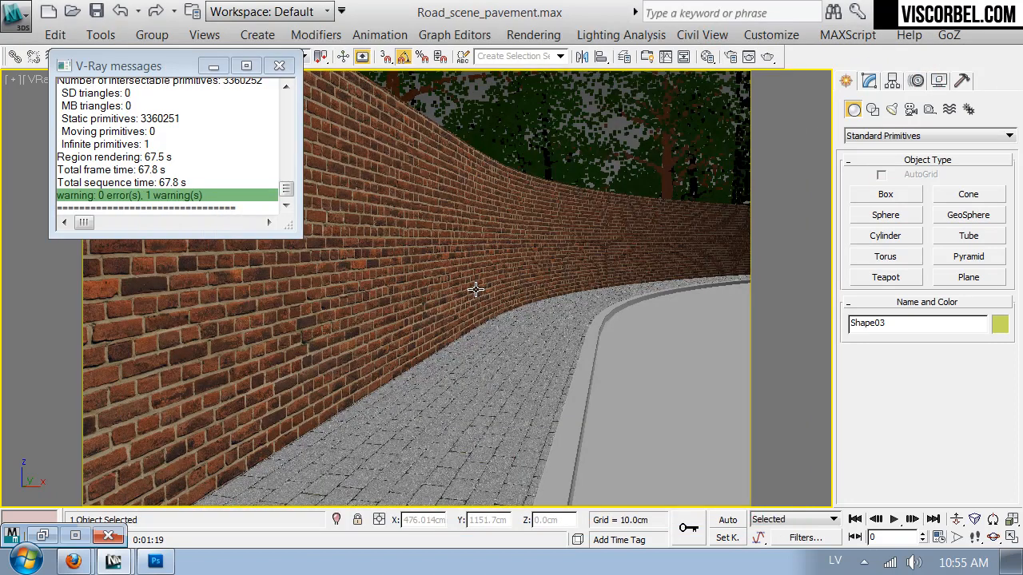
# - Set the Displace amount of the Bricks material to 2 and the displacement bitmap's Blur to 0.5
pyautogui.press('m')
pyautogui.doubleClick(681, 435)
pyautogui.write('1')
pyautogui.press('Return')
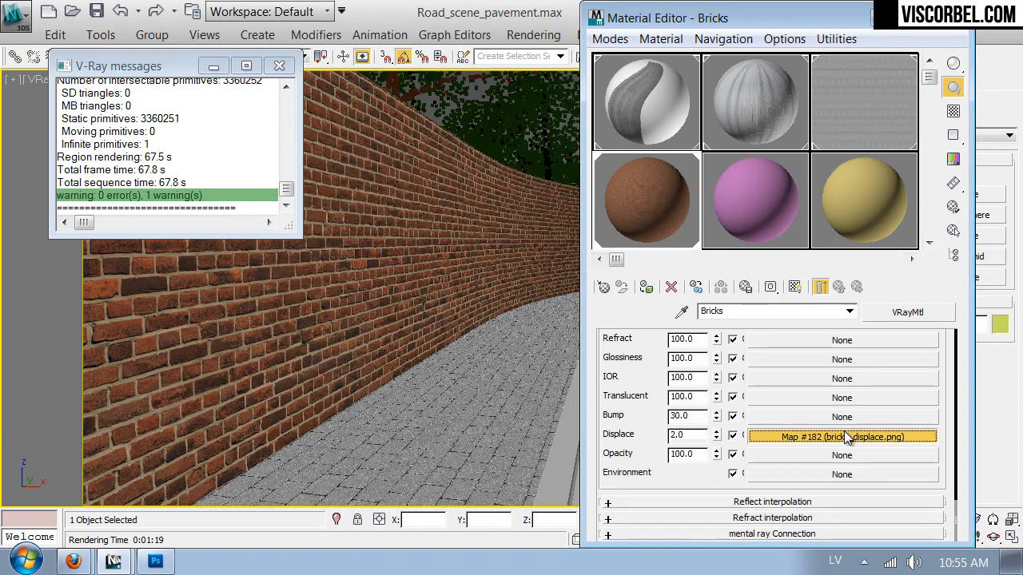
pyautogui.click(799, 437)
pyautogui.doubleClick(667, 497)
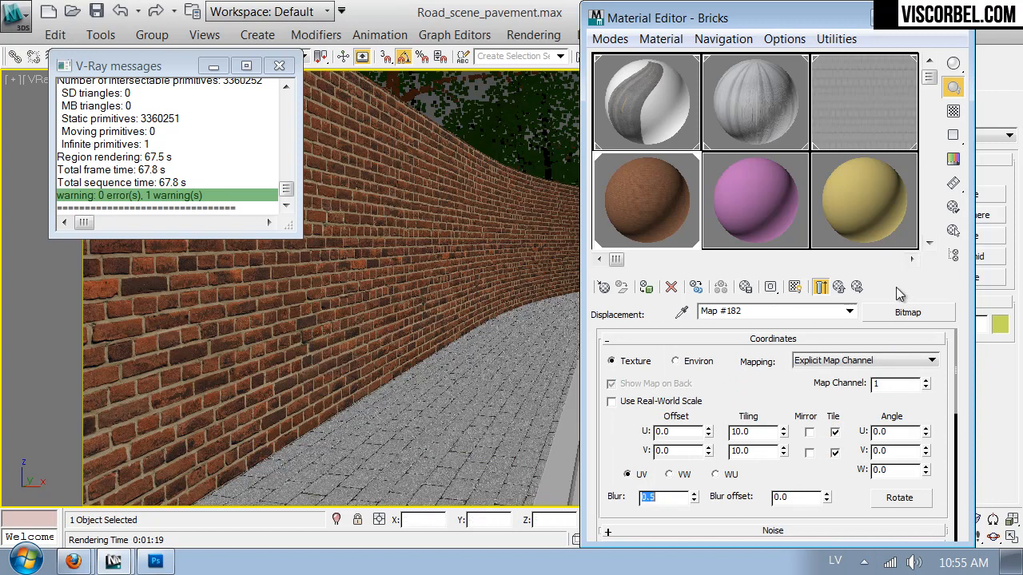
pyautogui.click(856, 287)
# - Set the Blur of the diffuse bitmap bricks_diffuse.png to 0.5 and return to the Bricks material
pyautogui.scroll(5, 623, 358)
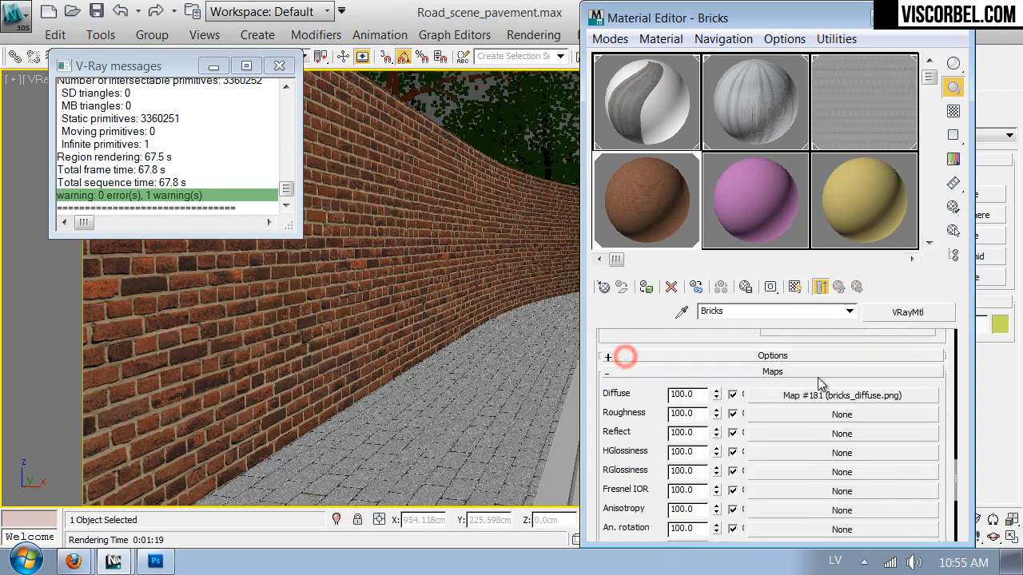
pyautogui.click(815, 405)
pyautogui.moveTo(611, 472); pyautogui.dragTo(613, 413)
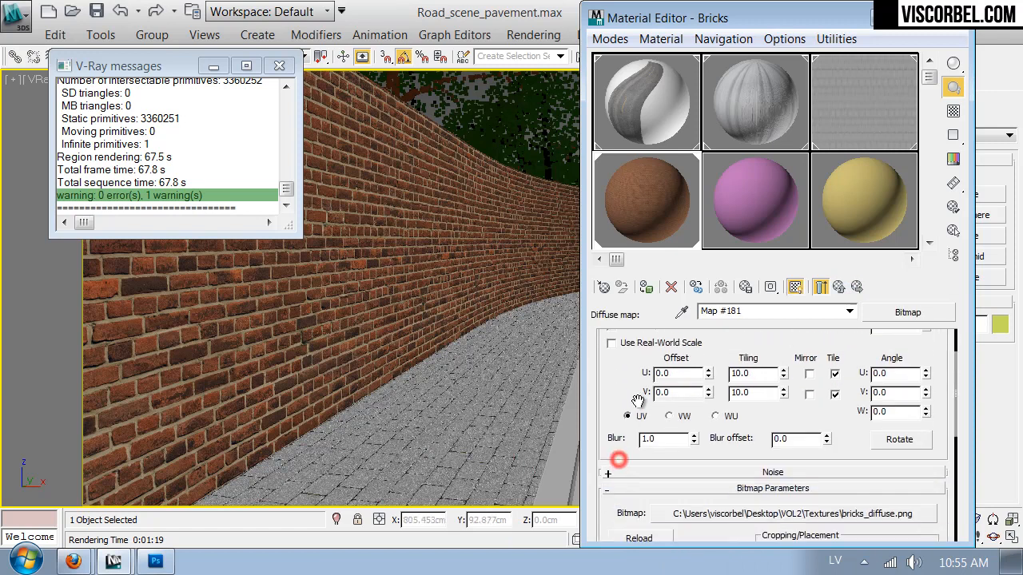
pyautogui.doubleClick(668, 439)
pyautogui.write('.5')
pyautogui.press('Return')
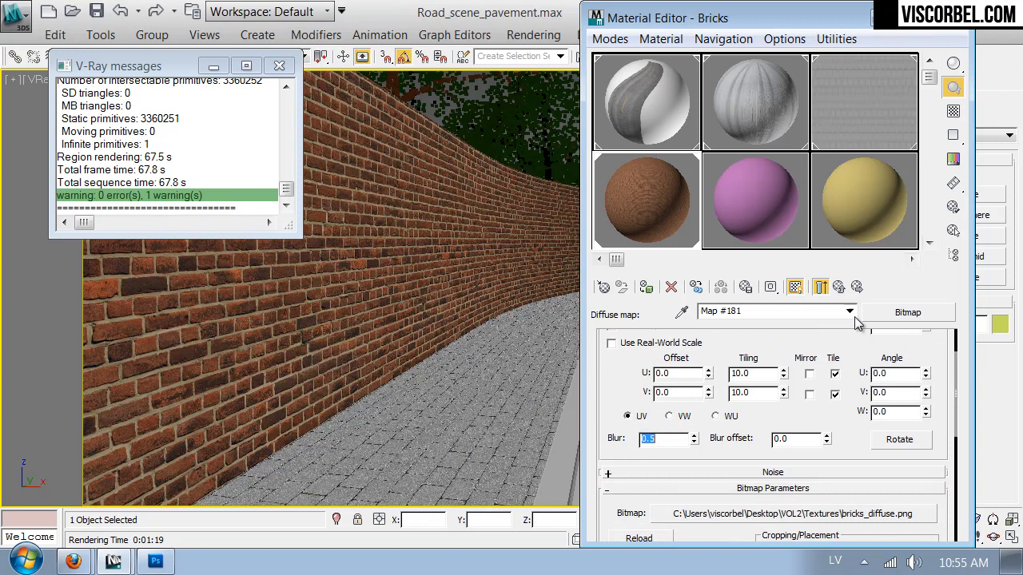
pyautogui.click(839, 287)
# - Copy the displacement map into the Bump slot of the Bricks material and set the Bump amount to 60
pyautogui.scroll(-5, 628, 483)
pyautogui.rightClick(843, 473)
pyautogui.click(831, 333)
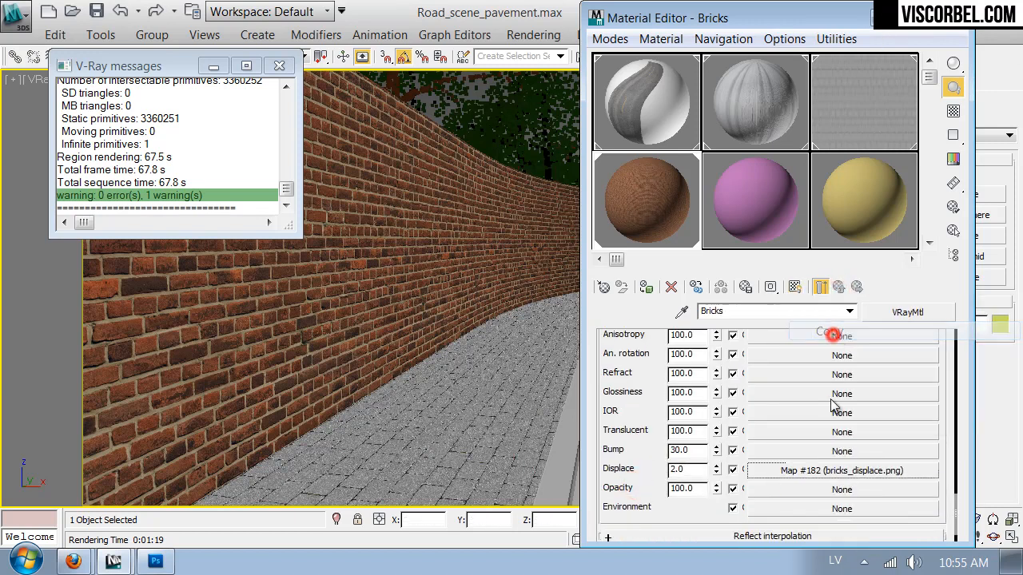
pyautogui.rightClick(796, 447)
pyautogui.click(831, 467)
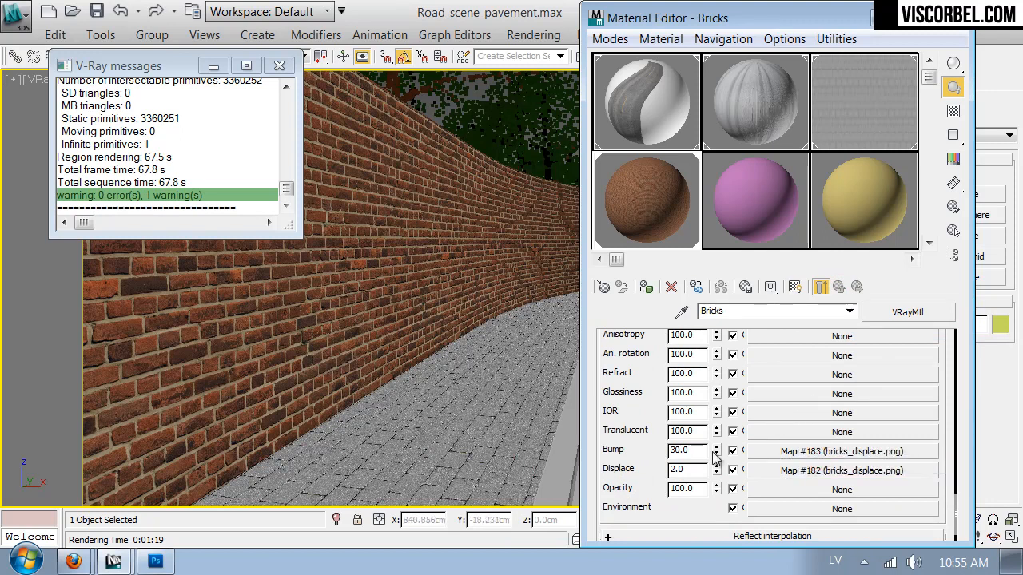
pyautogui.doubleClick(679, 451)
pyautogui.write('60')
pyautogui.press('Return')
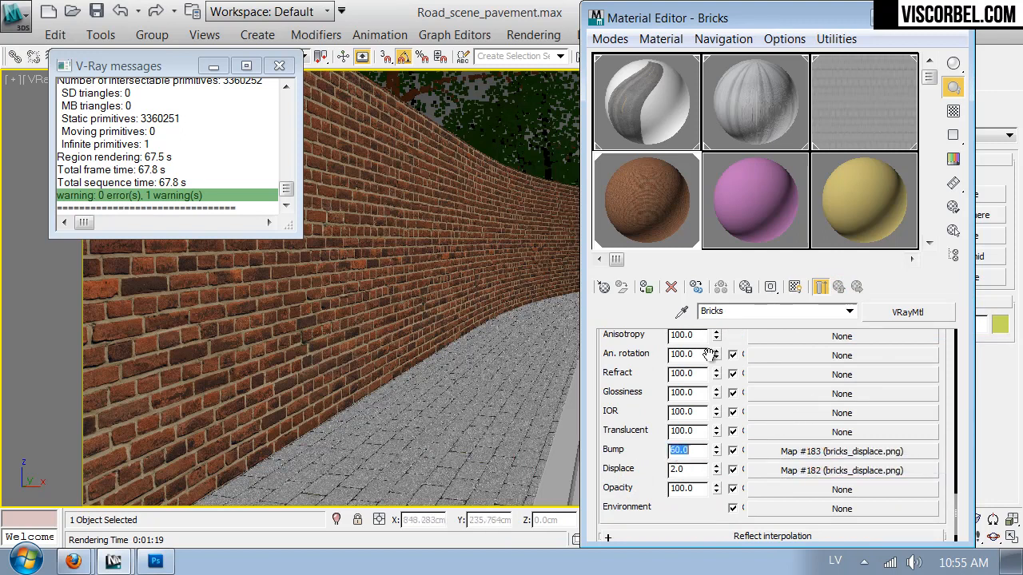
# - Put the material editor aside and render the defined wall region with the adjusted Bricks material
pyautogui.click(951, 18)
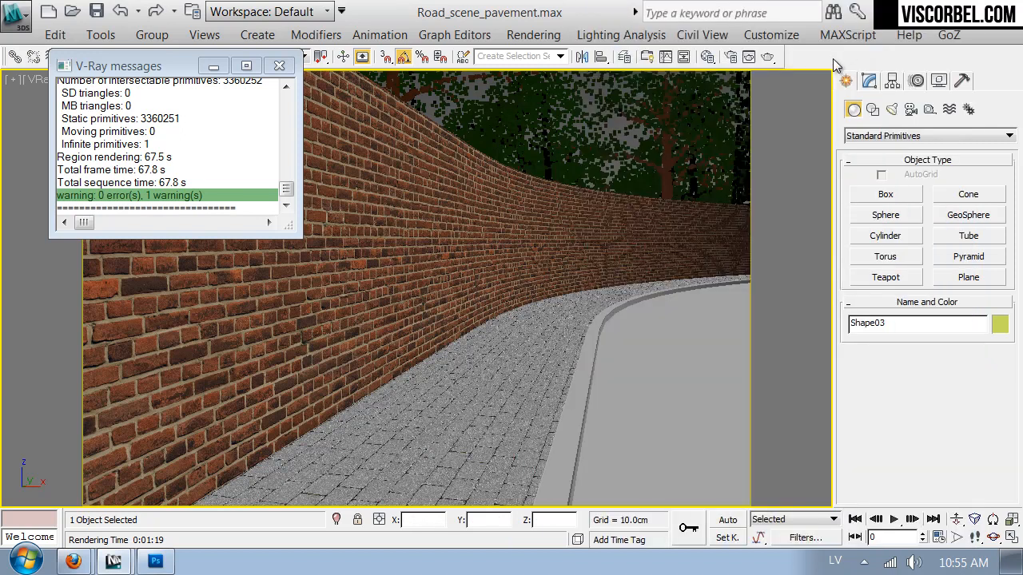
pyautogui.click(768, 59)
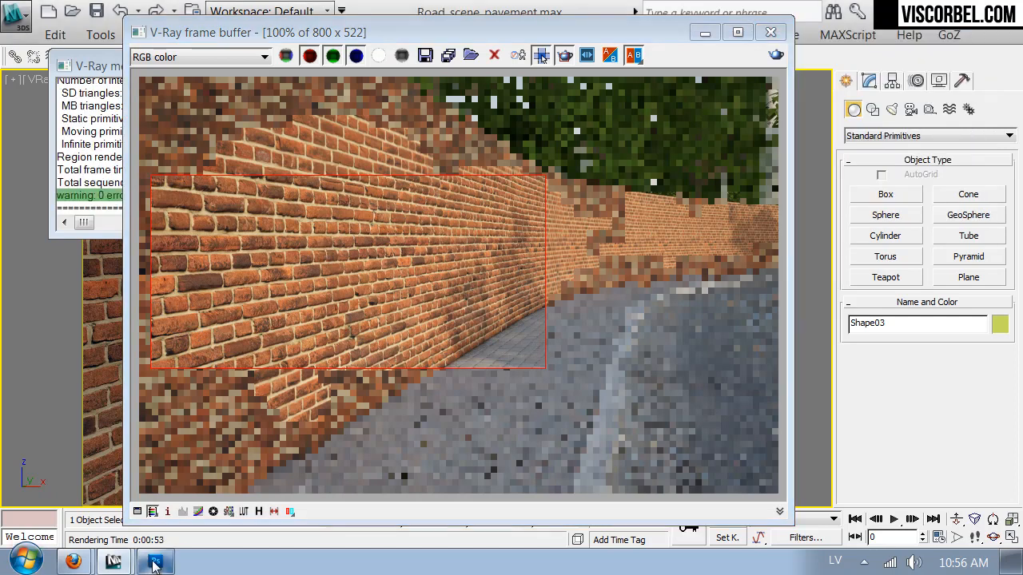
# - Switch to Photoshop, select the light mortar lines of the Background layer by Color Range, and copy them to a new layer
pyautogui.click(164, 563)
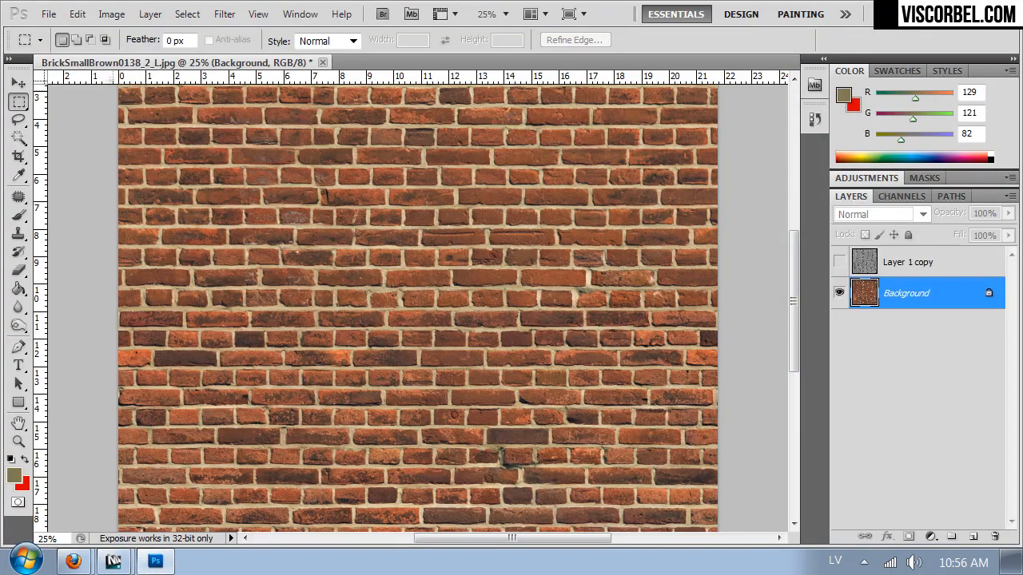
pyautogui.click(111, 15)
pyautogui.click(215, 183)
pyautogui.click(193, 182)
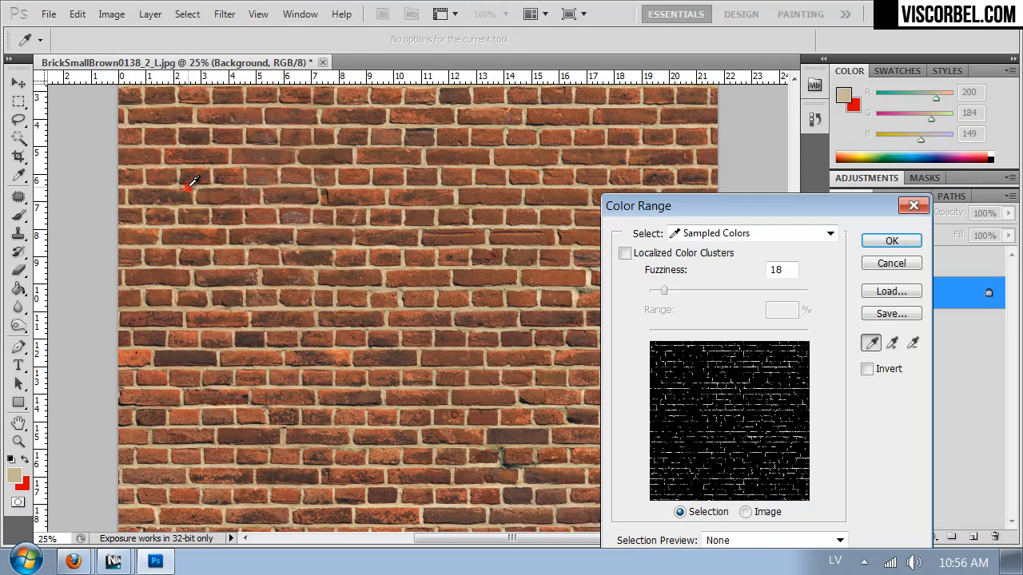
pyautogui.click(495, 443)
pyautogui.click(508, 447)
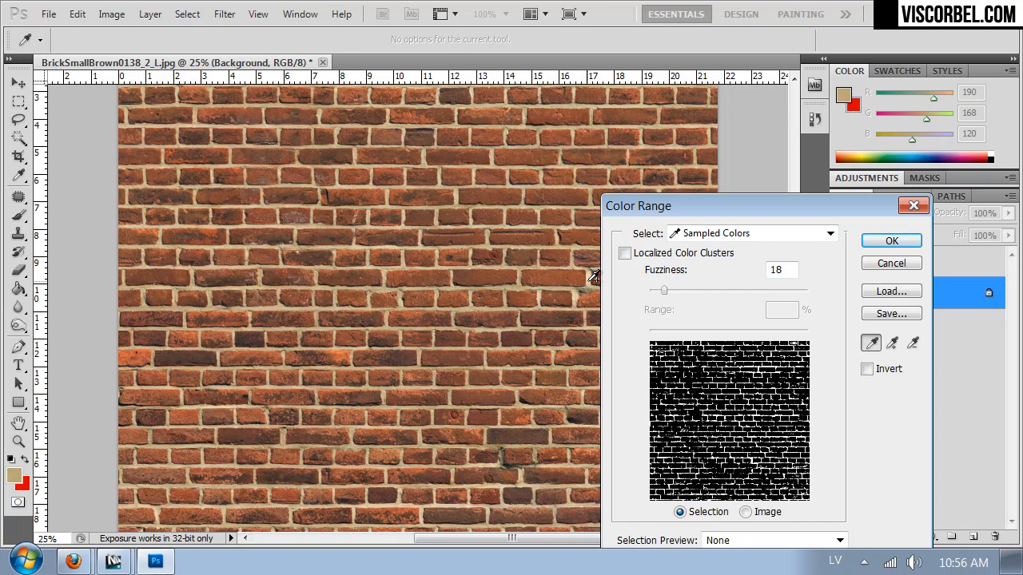
pyautogui.click(594, 275)
pyautogui.moveTo(655, 289); pyautogui.dragTo(674, 290)
pyautogui.click(893, 241)
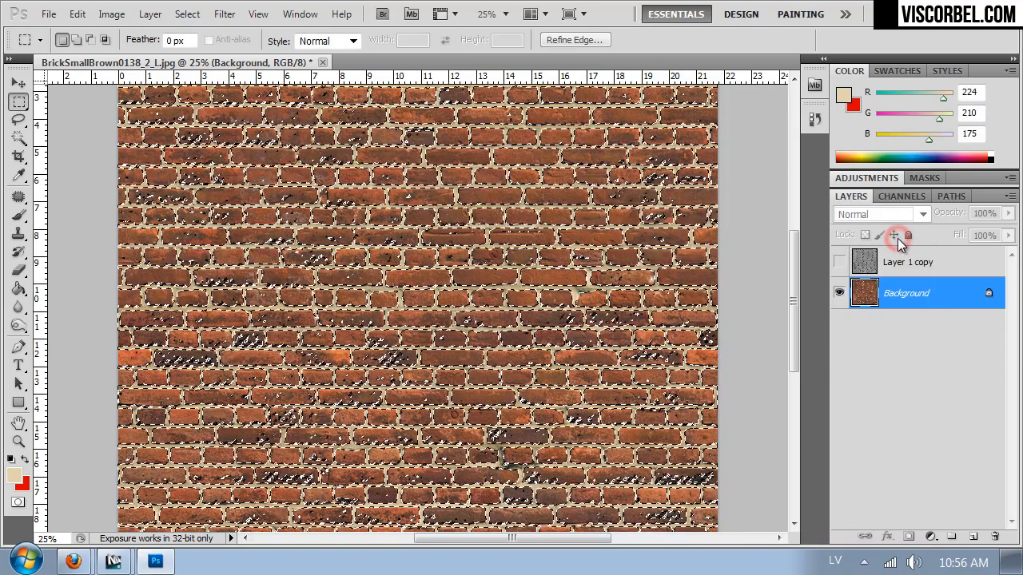
pyautogui.hotkey('ctrl', 'j')
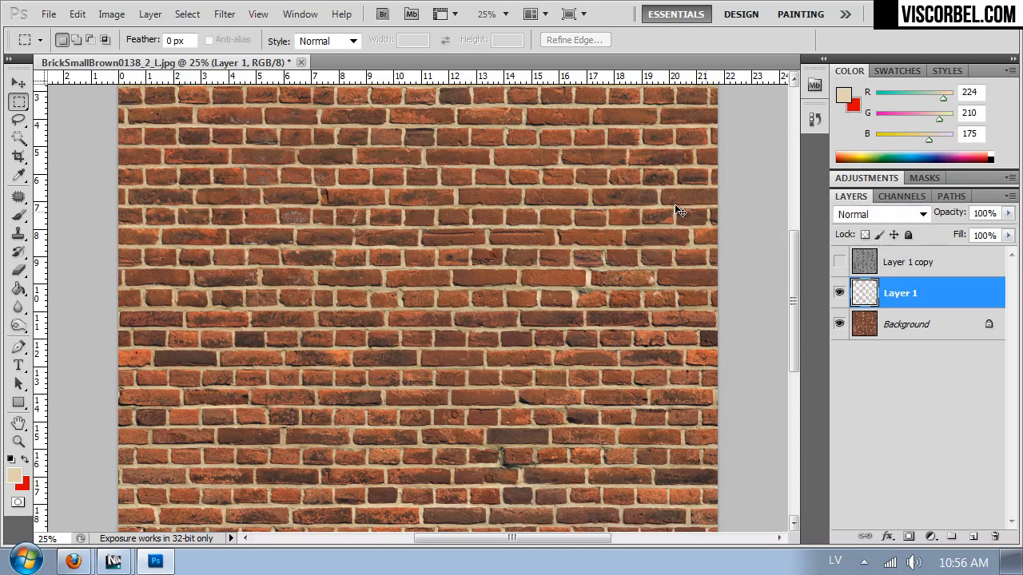
# - Darken and mute the mortar layer with Hue/Saturation, using Saturation -16 and Lightness -31
pyautogui.click(111, 14)
pyautogui.moveTo(164, 62)
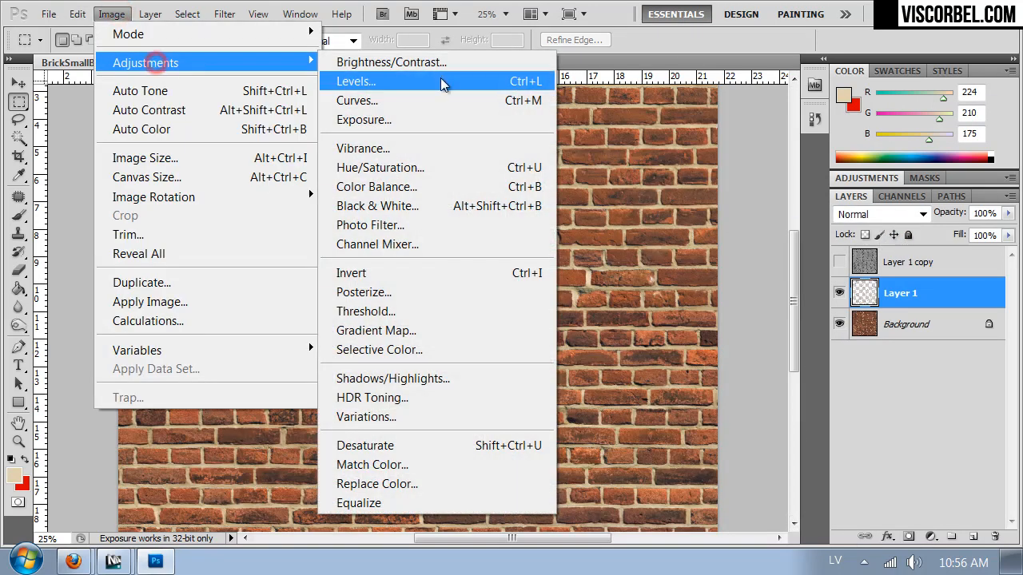
pyautogui.click(406, 168)
pyautogui.click(687, 276)
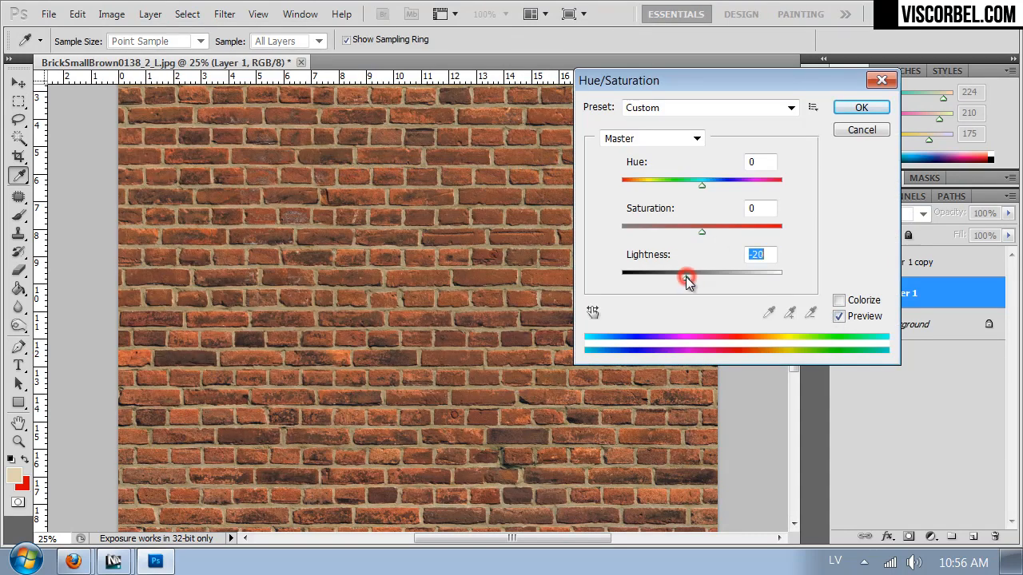
pyautogui.moveTo(685, 276); pyautogui.dragTo(681, 277)
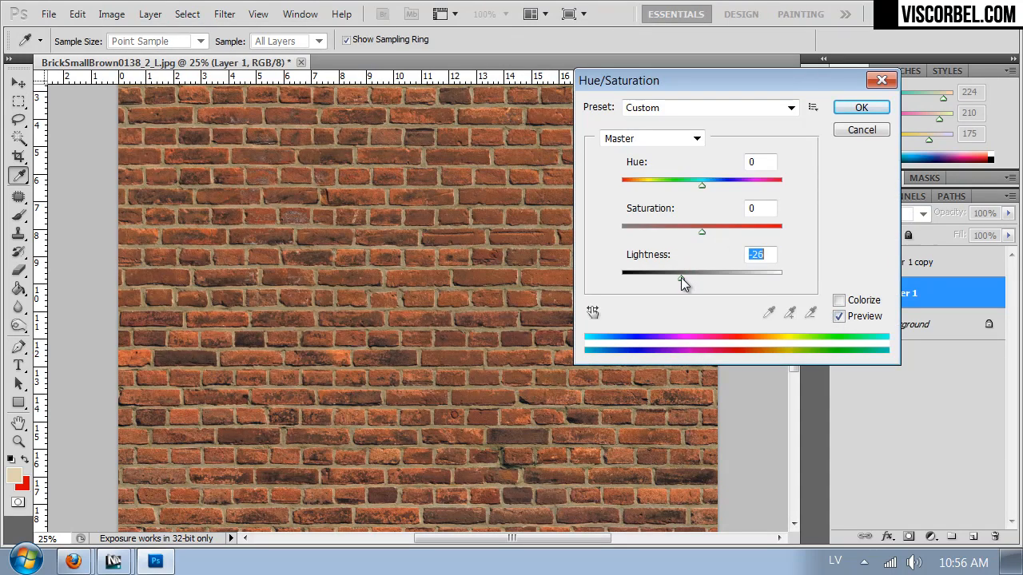
pyautogui.moveTo(691, 232); pyautogui.dragTo(688, 237)
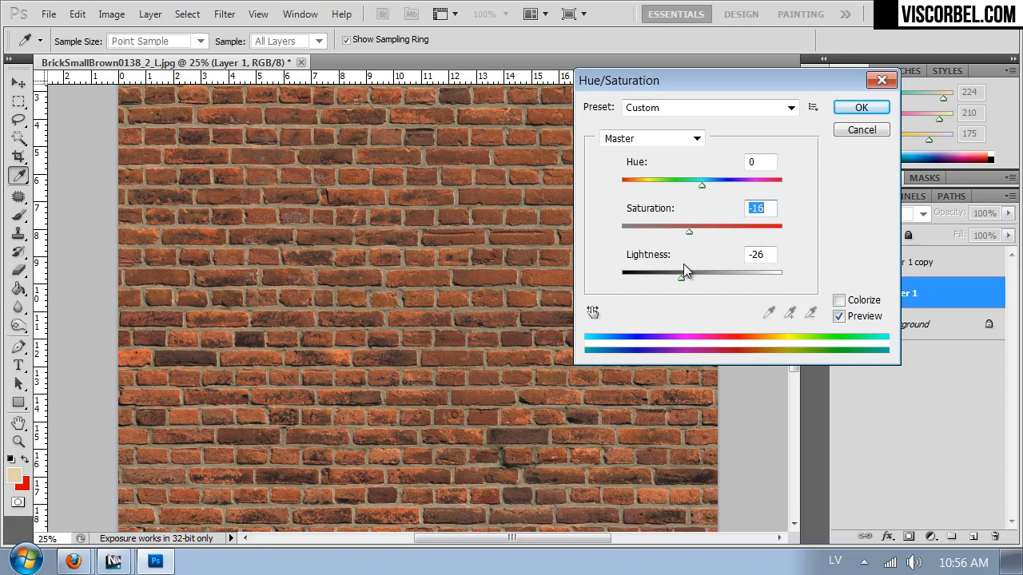
pyautogui.moveTo(675, 278); pyautogui.dragTo(677, 279)
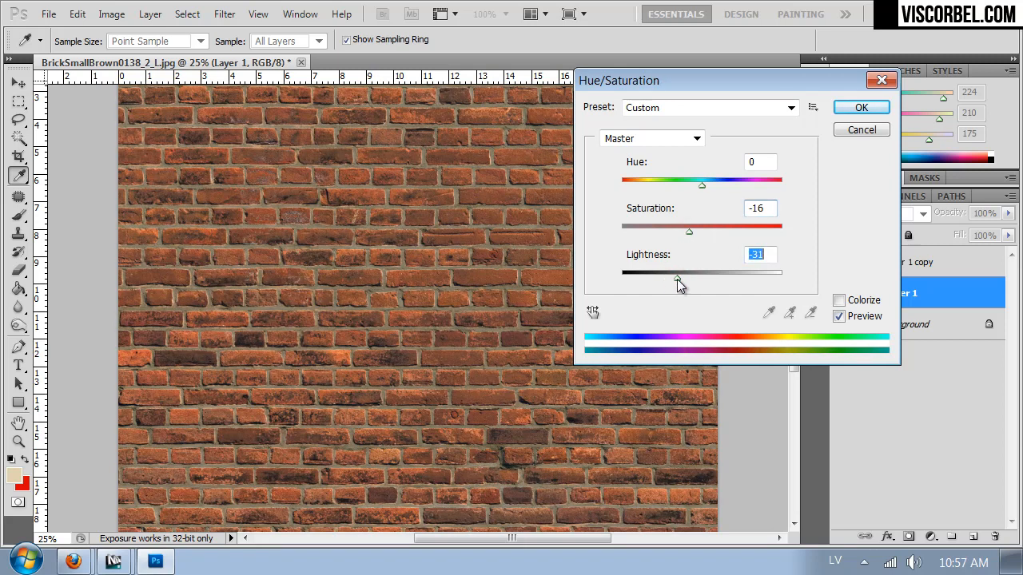
pyautogui.click(851, 107)
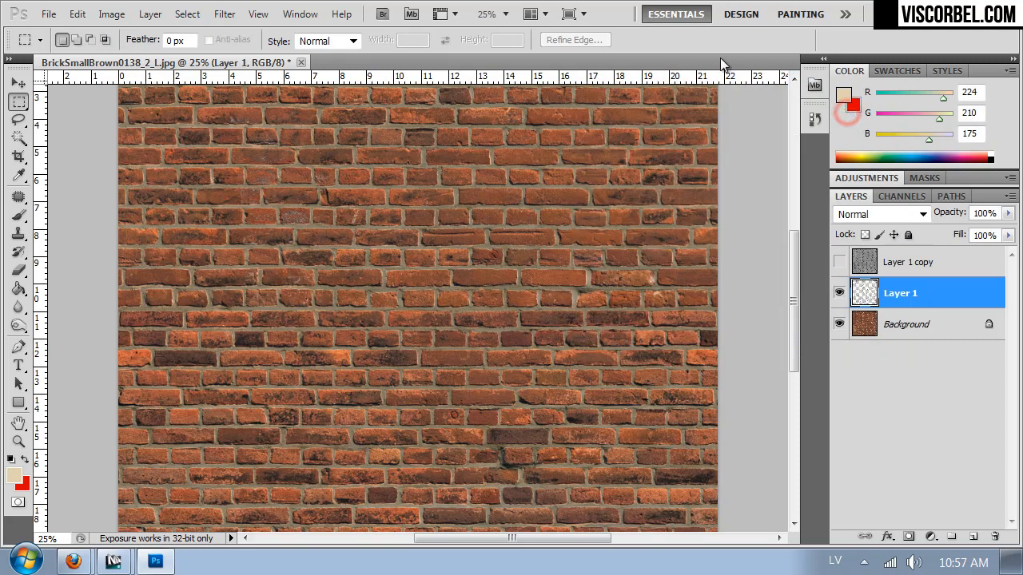
pyautogui.click(900, 334)
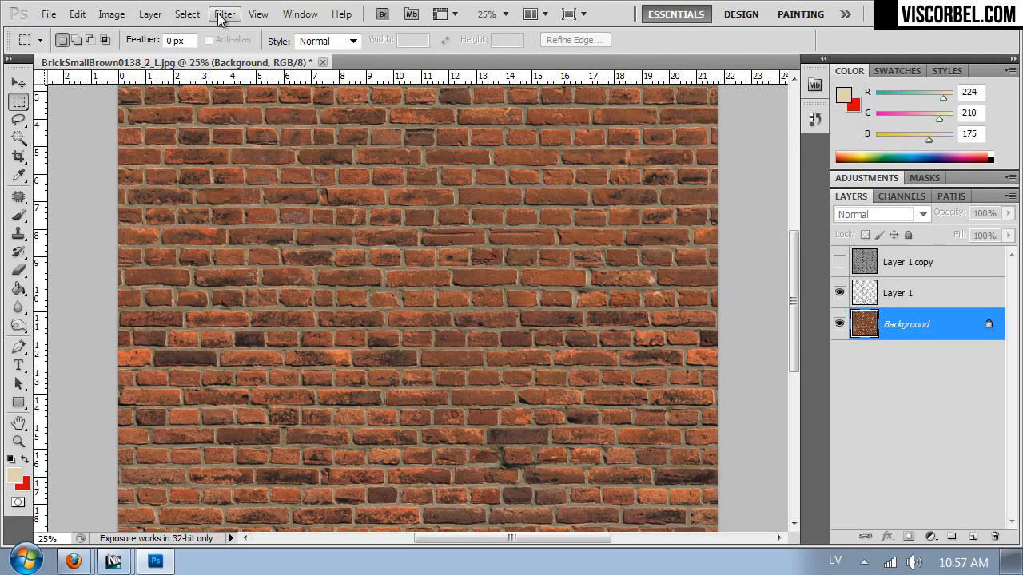
pyautogui.click(869, 297)
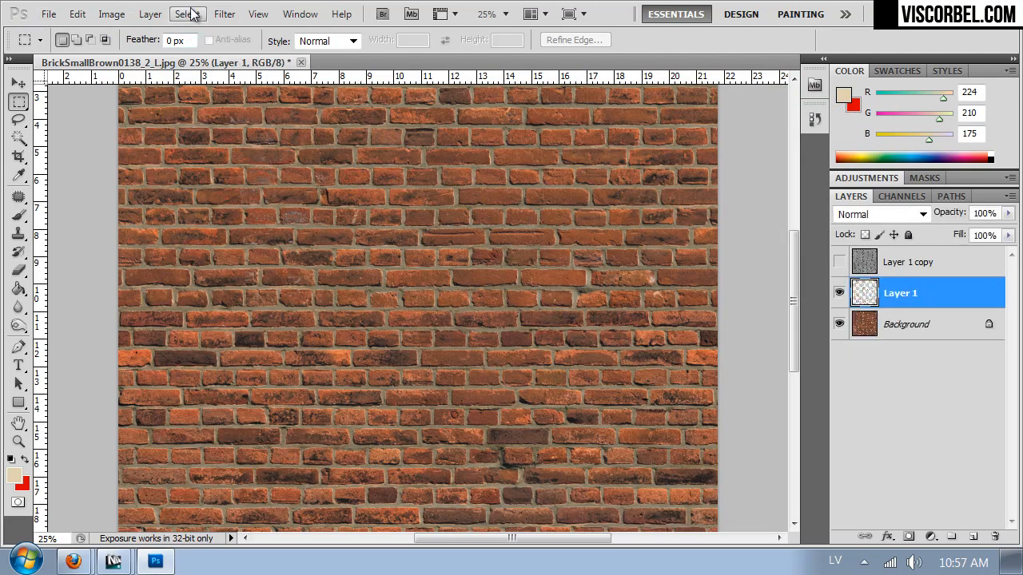
# - Save the image as a PNG in the Desktop's VOL2 Textures folder, replacing bricks_diffuse.png and using no interlacing
pyautogui.click(49, 14)
pyautogui.click(120, 319)
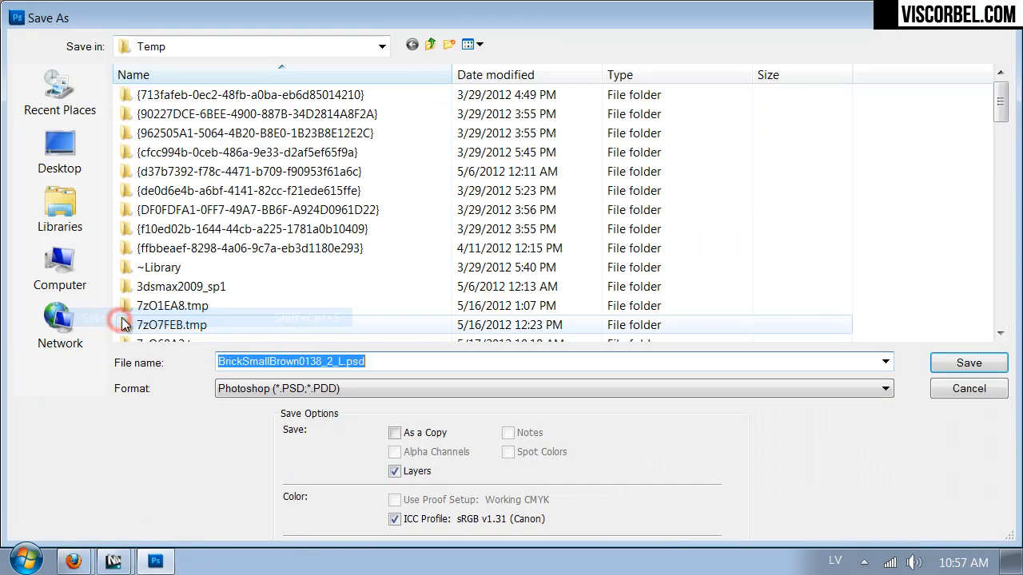
pyautogui.click(54, 155)
pyautogui.click(335, 388)
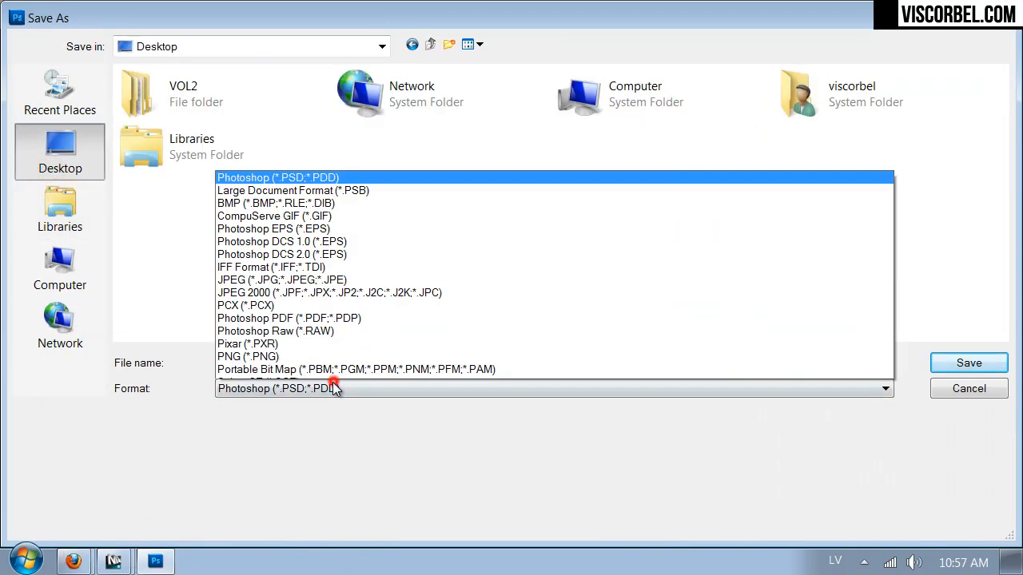
pyautogui.click(304, 318)
pyautogui.doubleClick(145, 80)
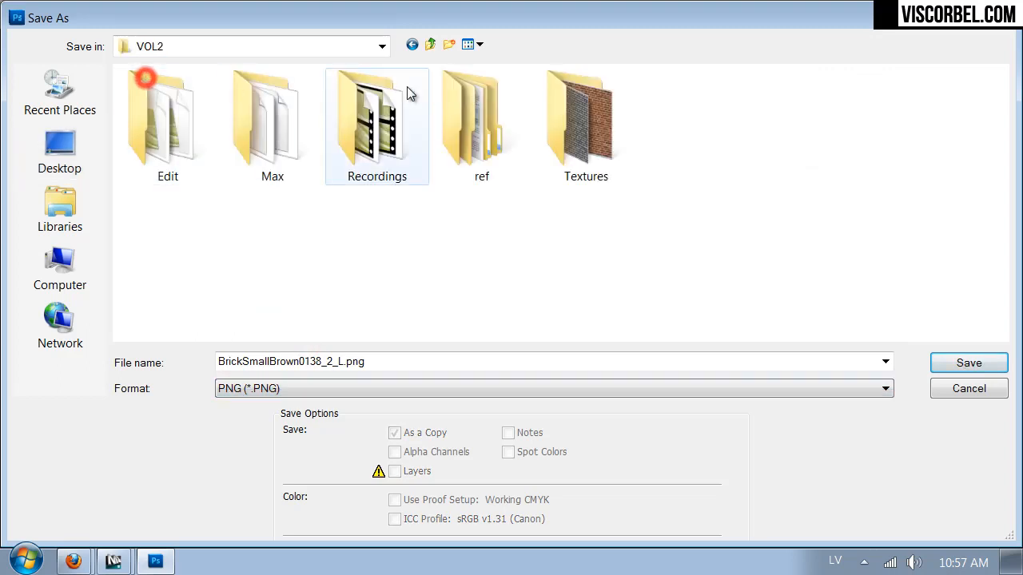
pyautogui.doubleClick(543, 93)
pyautogui.doubleClick(184, 99)
pyautogui.click(487, 223)
pyautogui.click(541, 195)
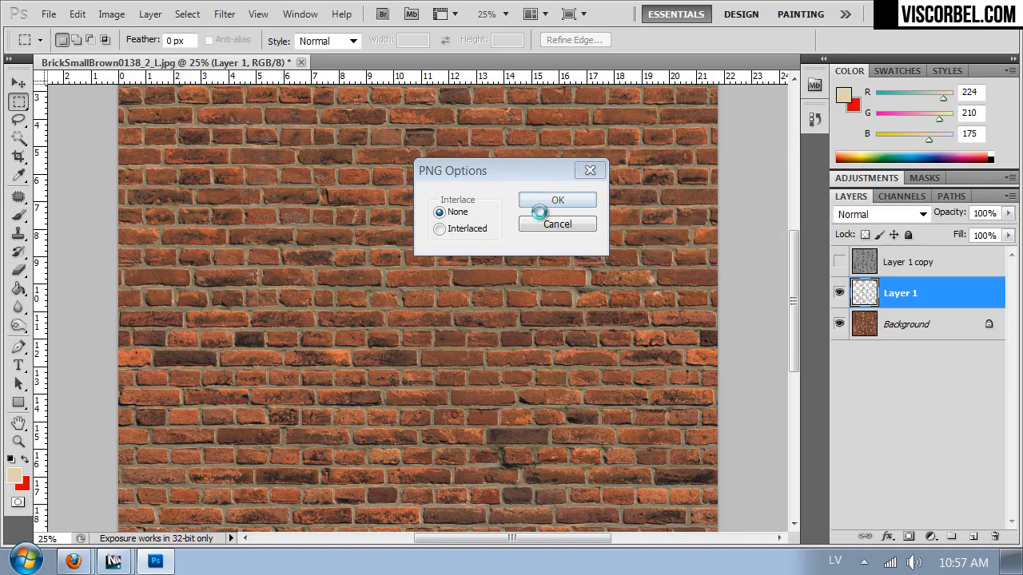
pyautogui.moveTo(112, 561)
pyautogui.click(128, 520)
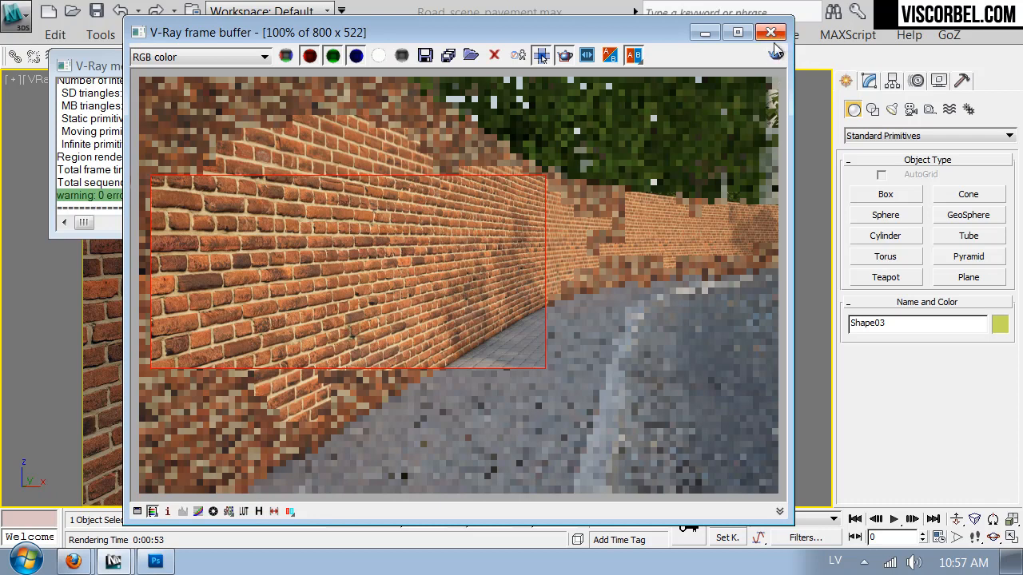
pyautogui.click(160, 562)
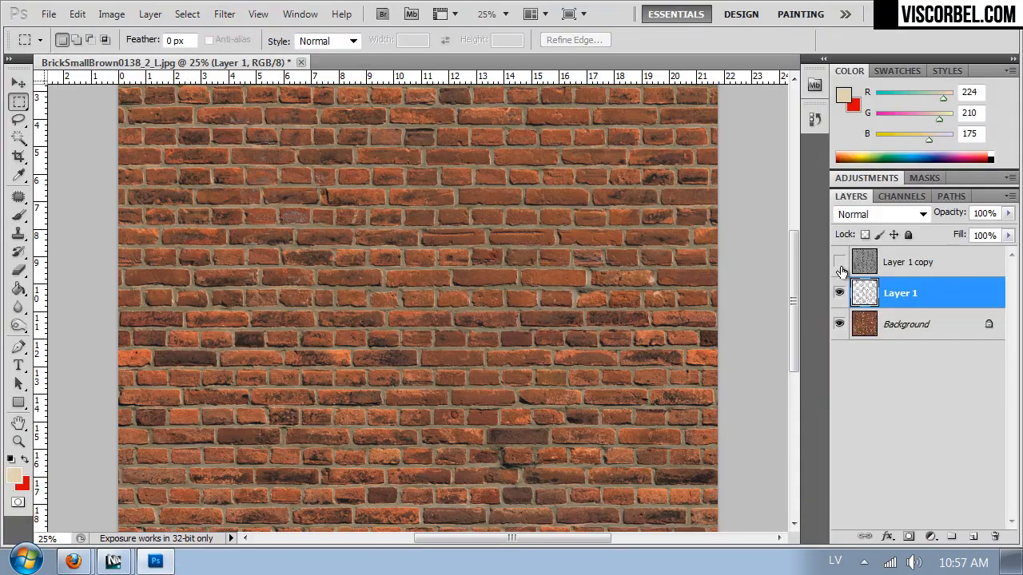
# - Desaturate the Background brick layer with Hue/Saturation at Saturation -100
pyautogui.click(883, 330)
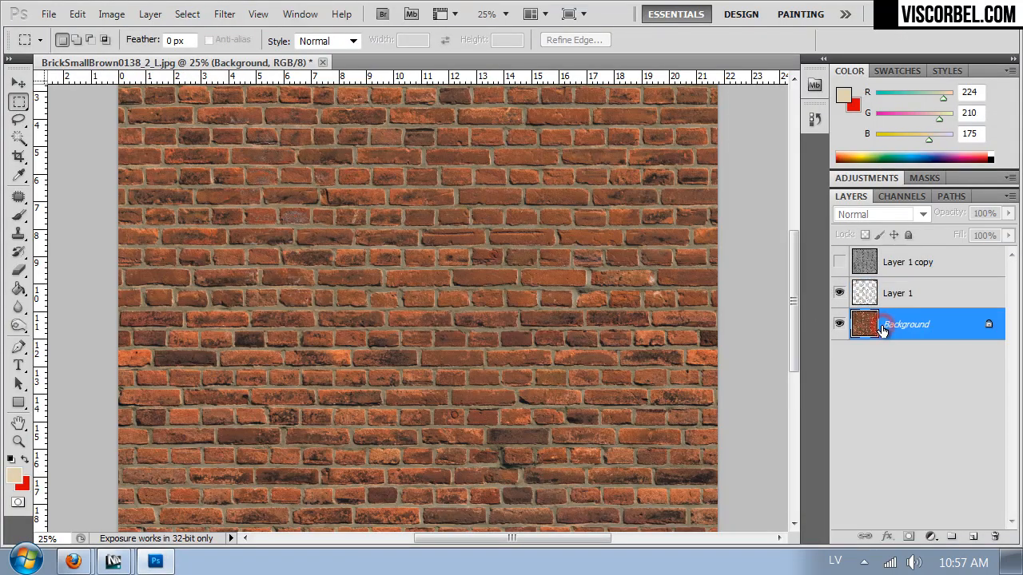
pyautogui.hotkey('ctrl', 'u')
pyautogui.moveTo(662, 231); pyautogui.dragTo(565, 229)
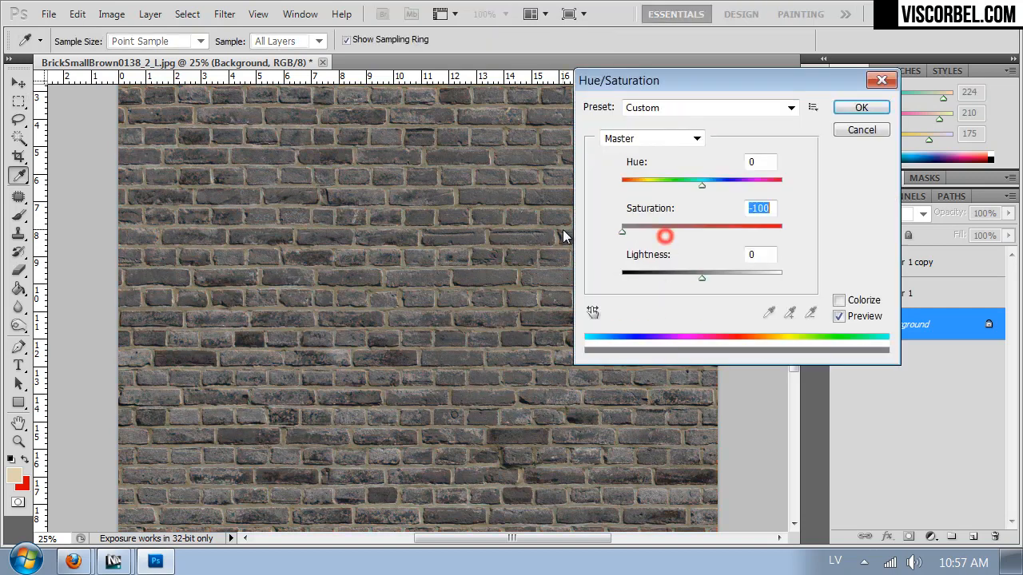
pyautogui.click(847, 109)
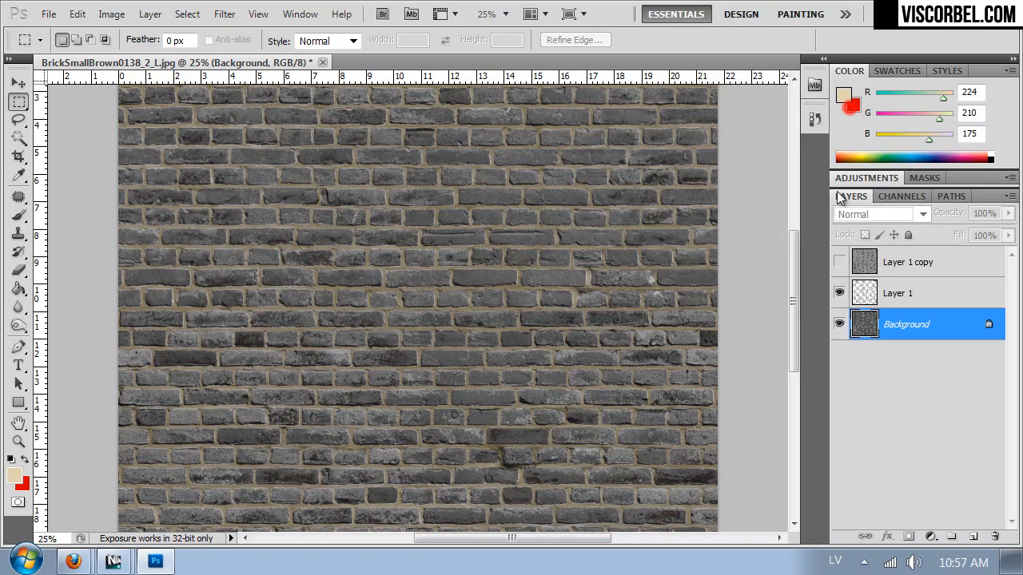
# - Set the Saturation of the mortar layer to -100 and merge it down into the Background
pyautogui.click(879, 293)
pyautogui.hotkey('ctrl', 'u')
pyautogui.moveTo(657, 231); pyautogui.dragTo(562, 235)
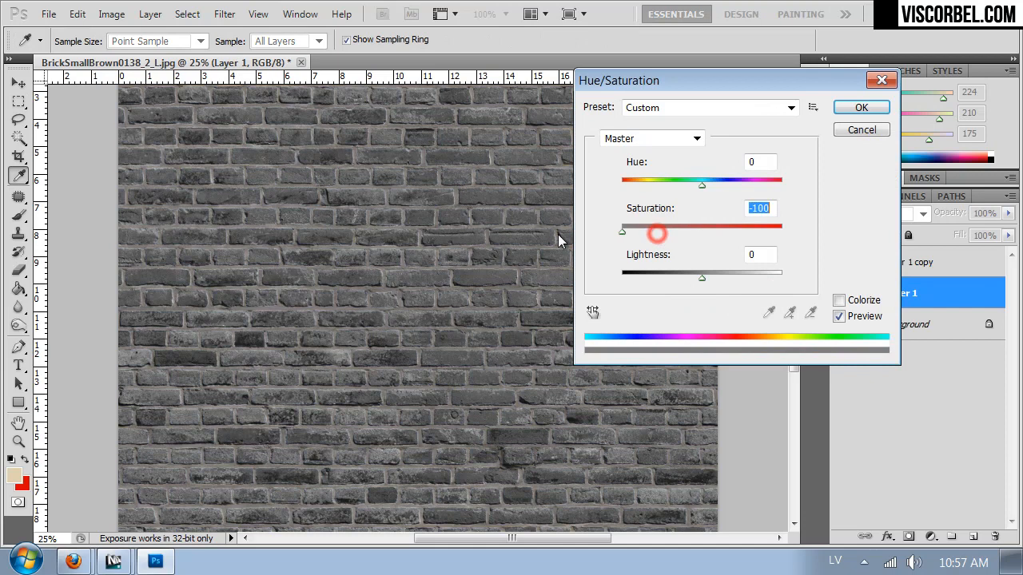
pyautogui.click(846, 107)
pyautogui.press('m')
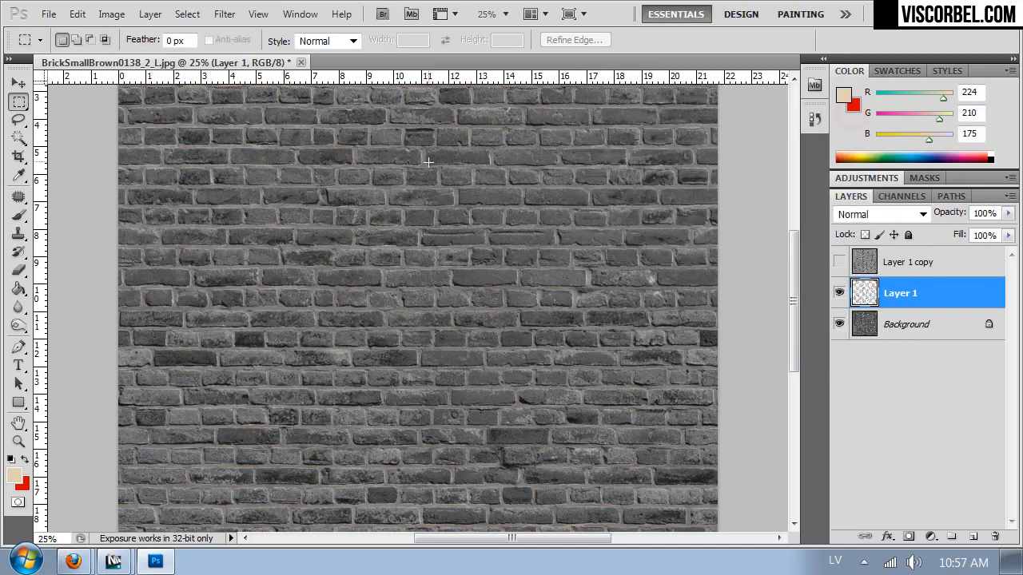
pyautogui.hotkey('ctrl', 'e')
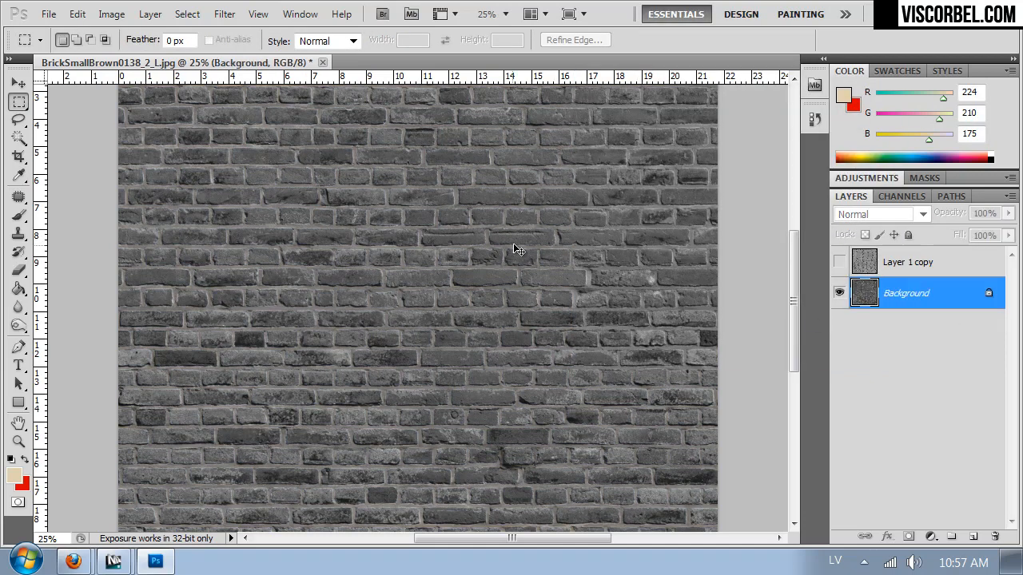
# - Boost the Background's contrast with Curves, mapping input 176 to 223 and 42 to 26, with a raised midtone point between them
pyautogui.click(111, 14)
pyautogui.moveTo(168, 63)
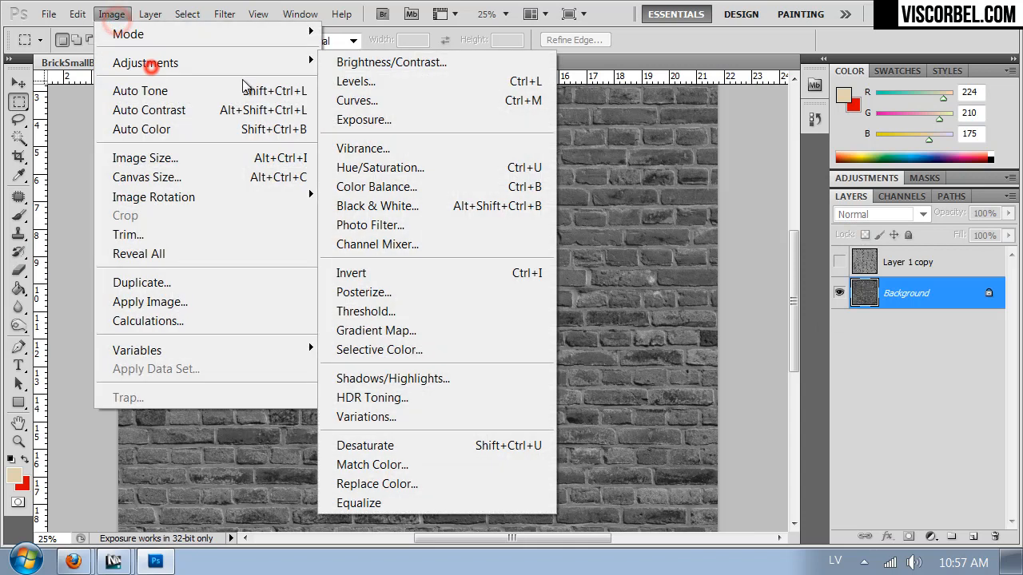
pyautogui.click(445, 100)
pyautogui.moveTo(787, 254); pyautogui.dragTo(785, 261)
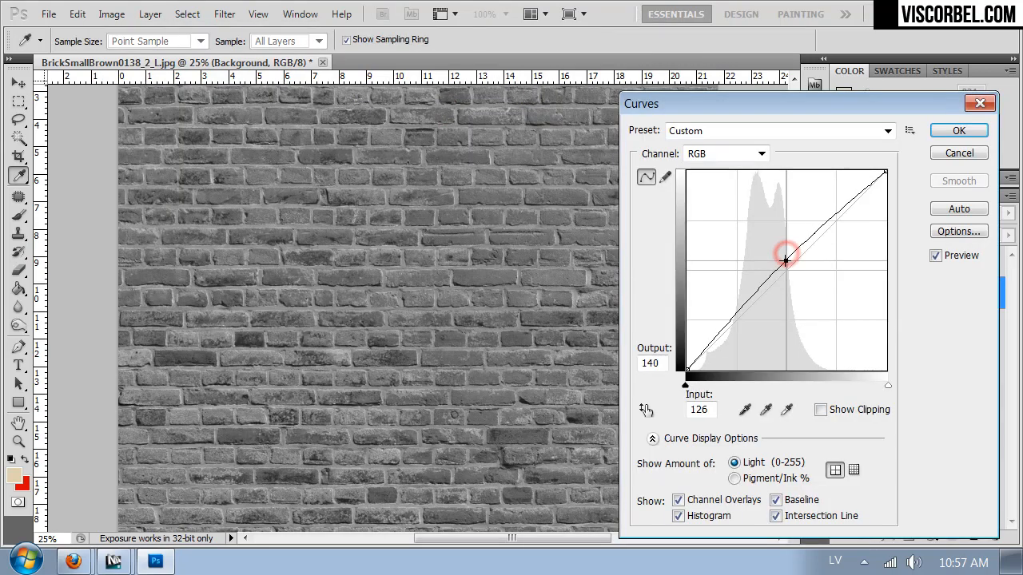
pyautogui.moveTo(824, 216); pyautogui.dragTo(824, 196)
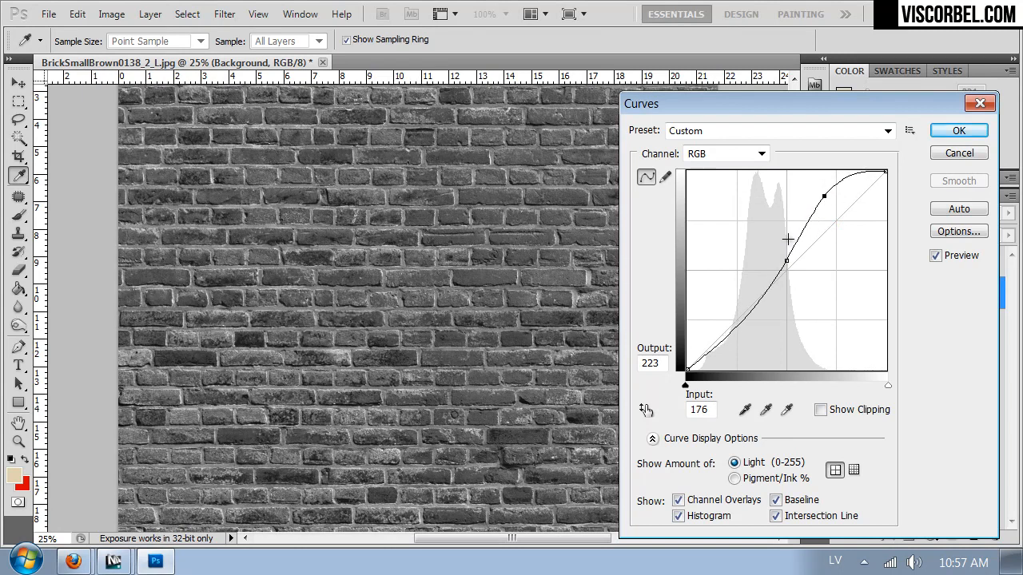
pyautogui.moveTo(787, 261); pyautogui.dragTo(753, 290)
pyautogui.moveTo(720, 339); pyautogui.dragTo(721, 350)
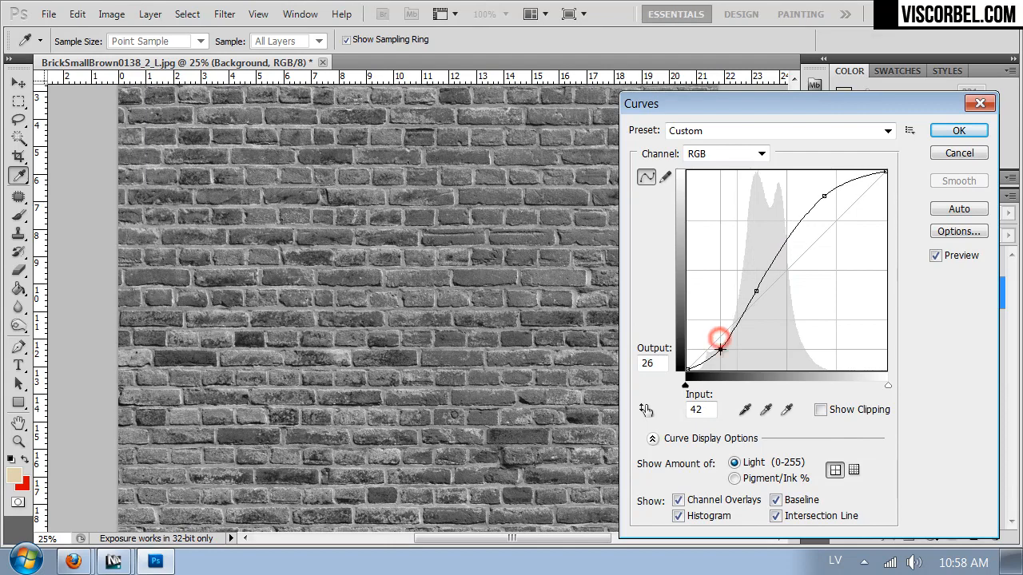
pyautogui.click(933, 129)
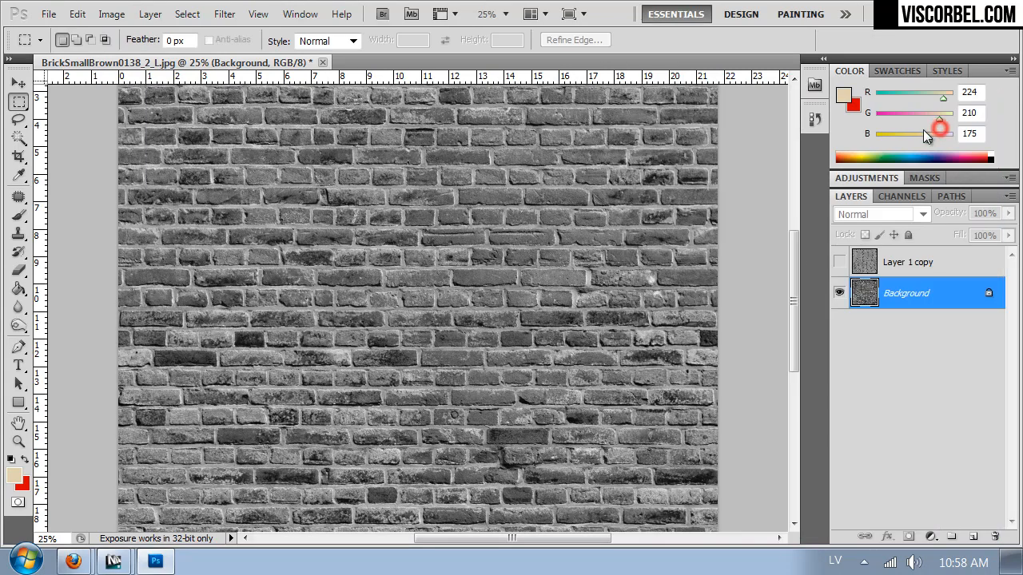
# - Save the grayscale brick image as a PNG in the VOL2 Textures folder under a name beginning with bricks_refl
pyautogui.hotkey('ctrl', 'shift', 's')
pyautogui.click(59, 152)
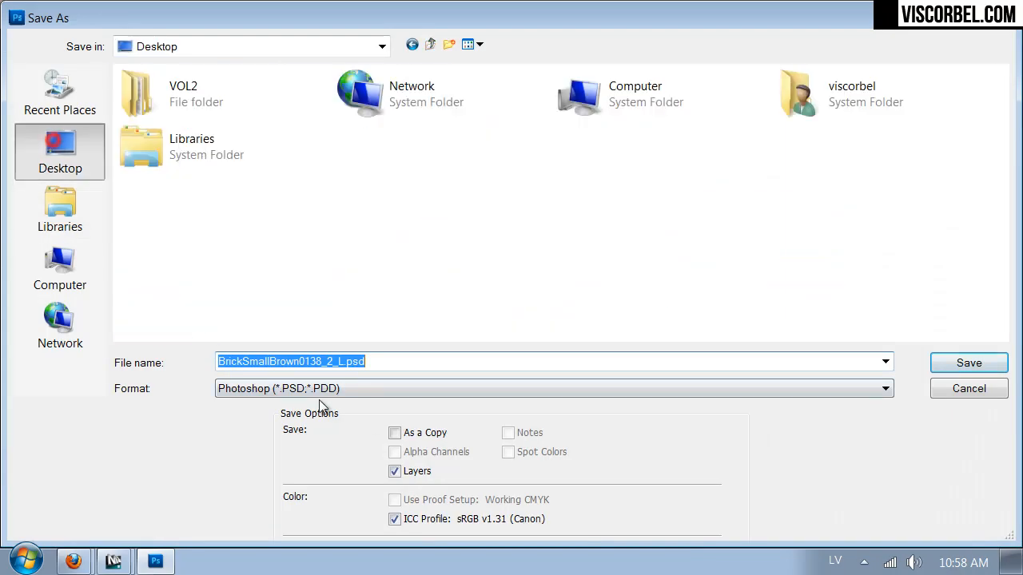
pyautogui.click(353, 391)
pyautogui.click(335, 320)
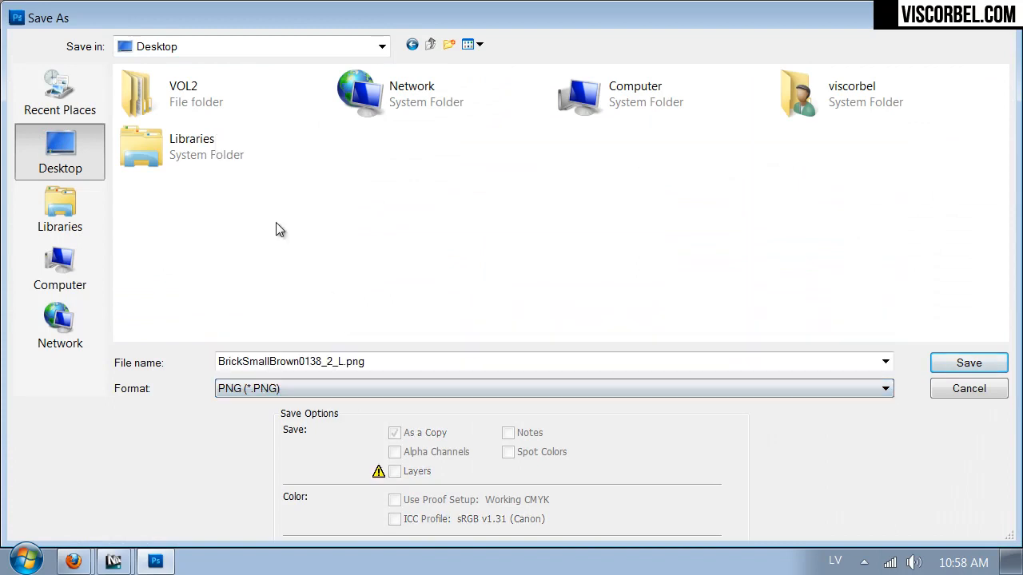
pyautogui.doubleClick(197, 108)
pyautogui.doubleClick(581, 115)
pyautogui.doubleClick(299, 363)
pyautogui.write('bricks')
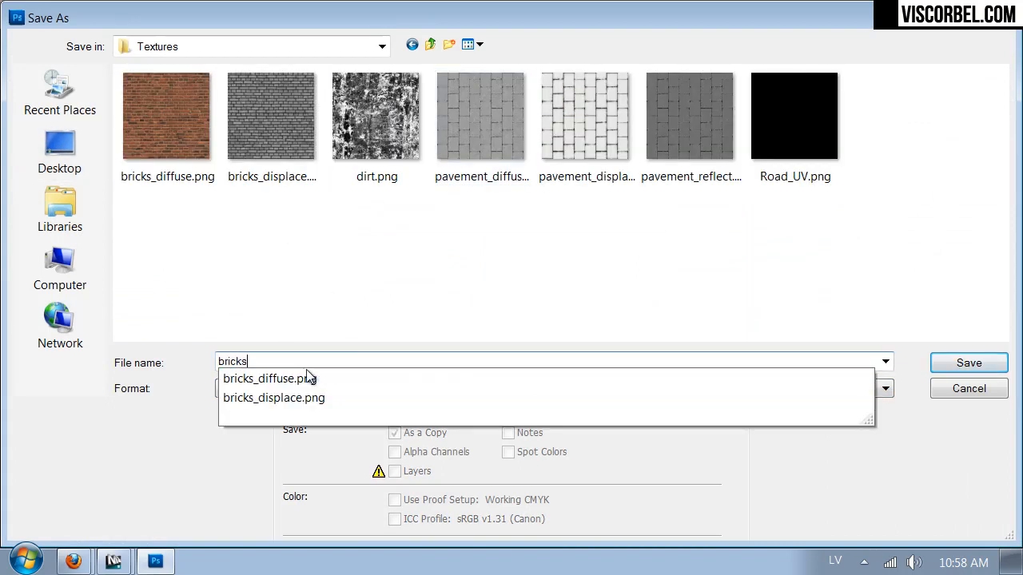
pyautogui.write('_wall')
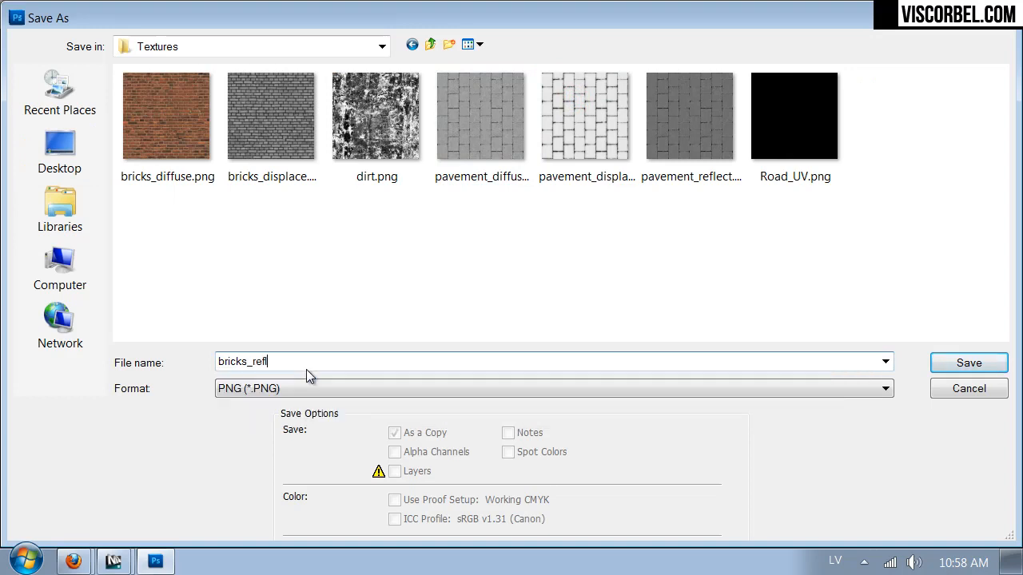
pyautogui.press('Return')
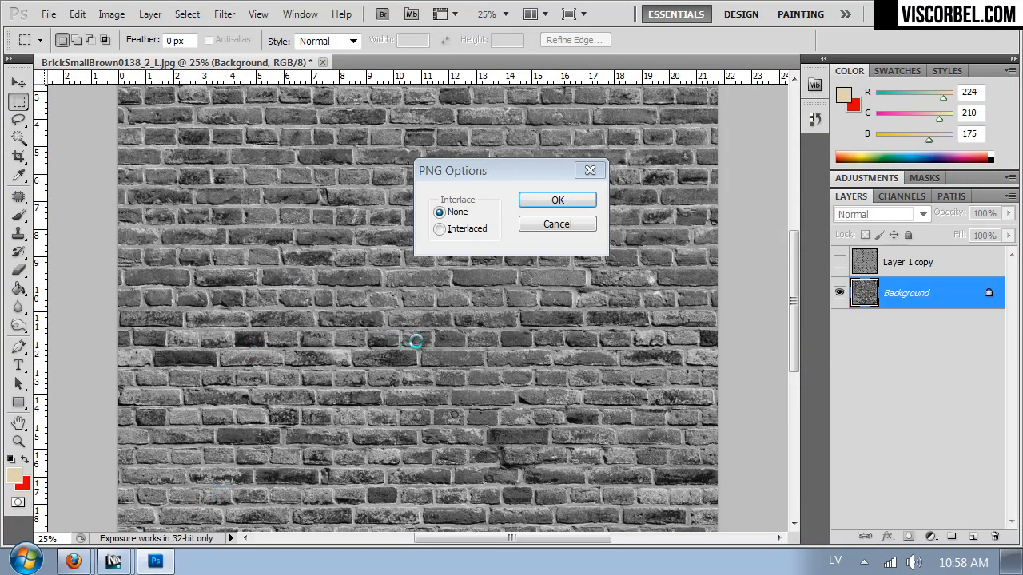
# - Finish the PNG export without interlacing, then switch to 3ds Max and open the Bricks material for editing
pyautogui.press('Return')
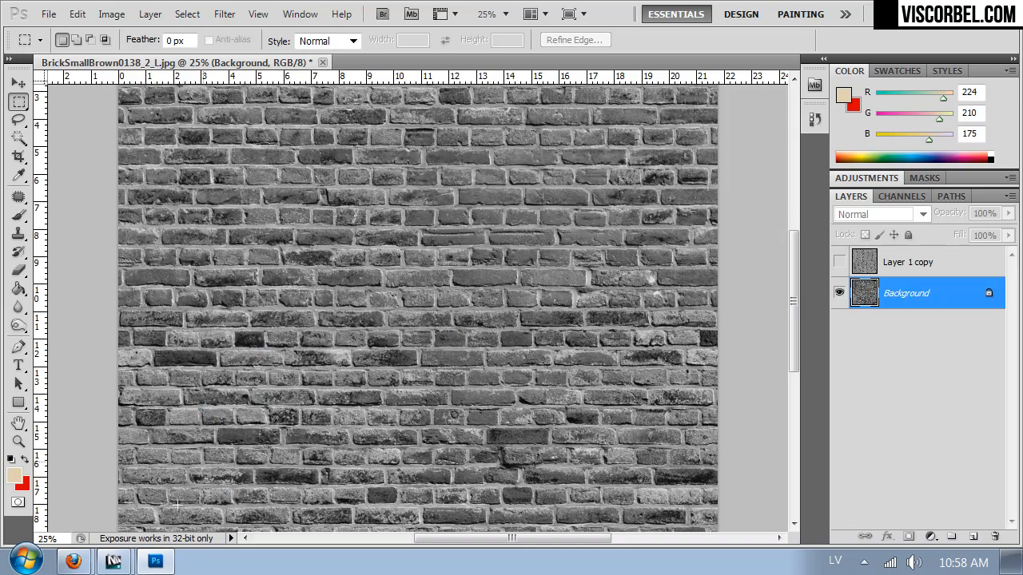
pyautogui.click(155, 562)
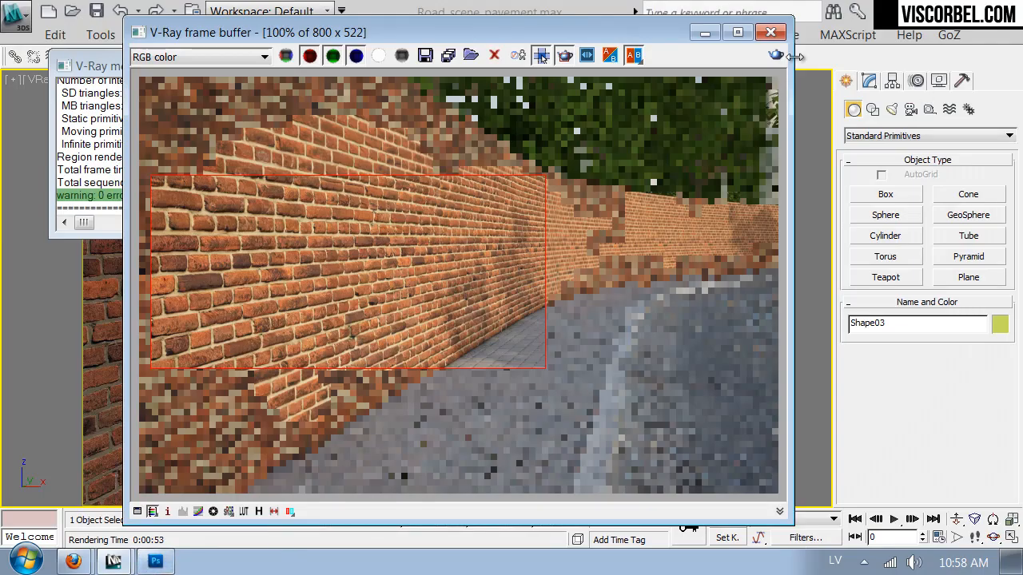
pyautogui.click(770, 32)
pyautogui.press('m')
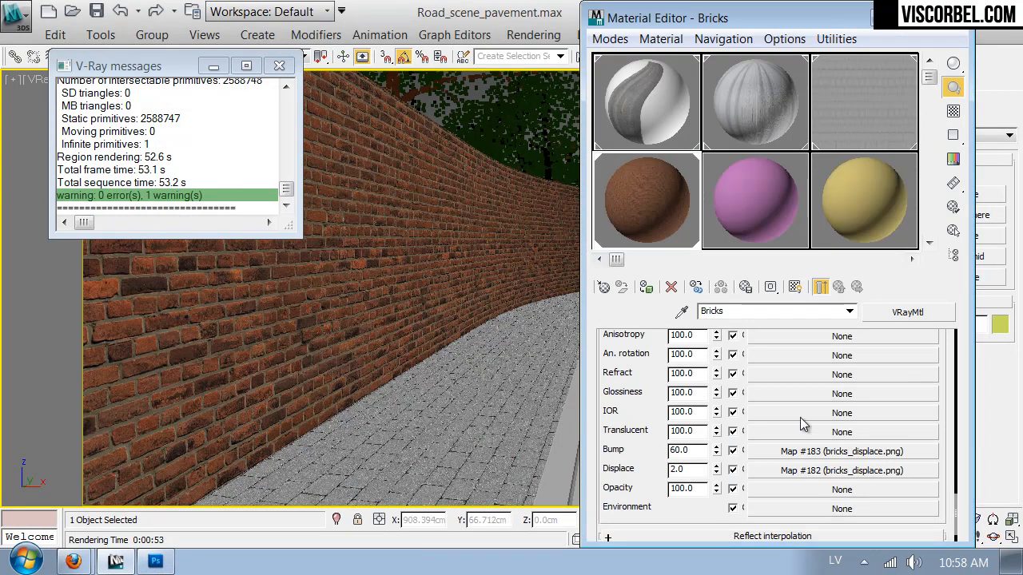
# - Load bricks_refl.png from the Textures folder as a bitmap into the Bricks material's Reflect map
pyautogui.scroll(3, 615, 338)
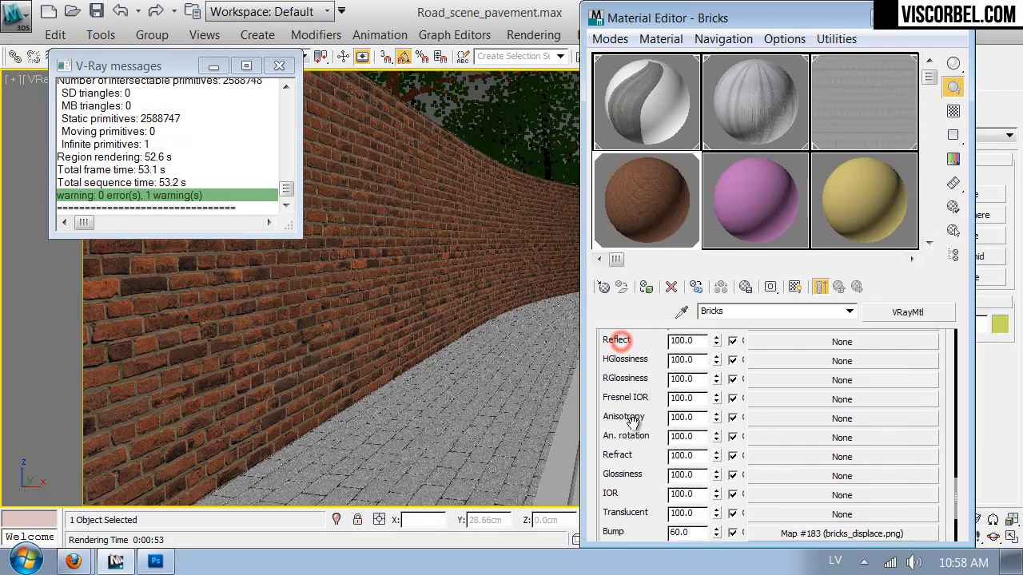
pyautogui.click(827, 336)
pyautogui.doubleClick(515, 144)
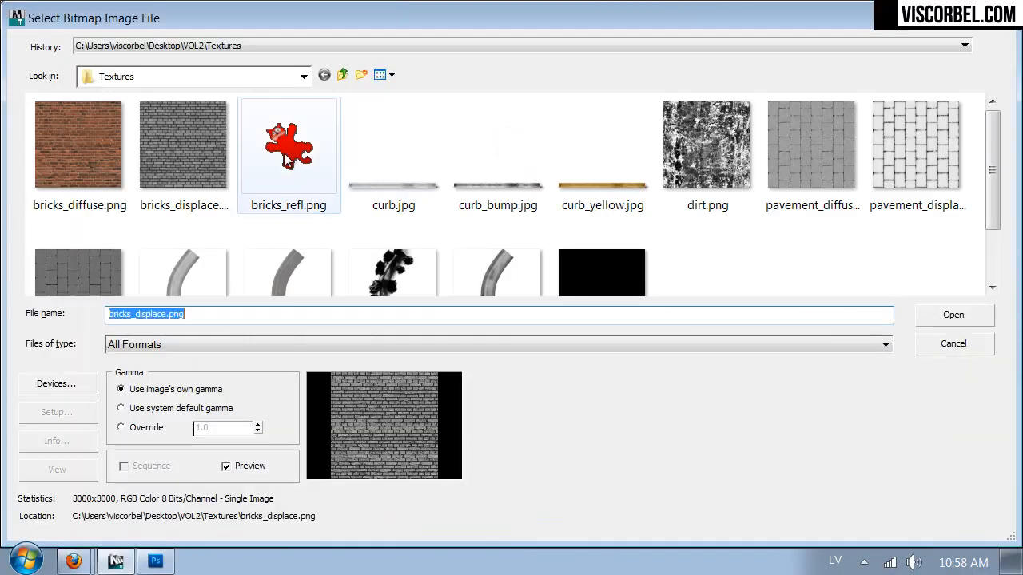
pyautogui.click(253, 160)
pyautogui.doubleClick(253, 158)
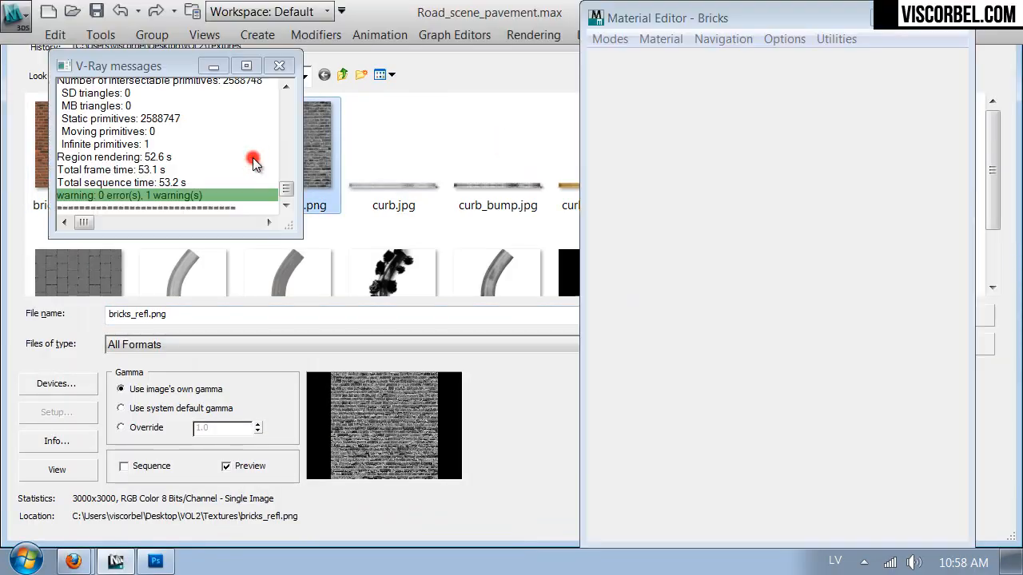
# - Set the reflection bitmap's U tiling to 10 and return to the parent Bricks material
pyautogui.doubleClick(745, 432)
pyautogui.write('10')
pyautogui.click(752, 453)
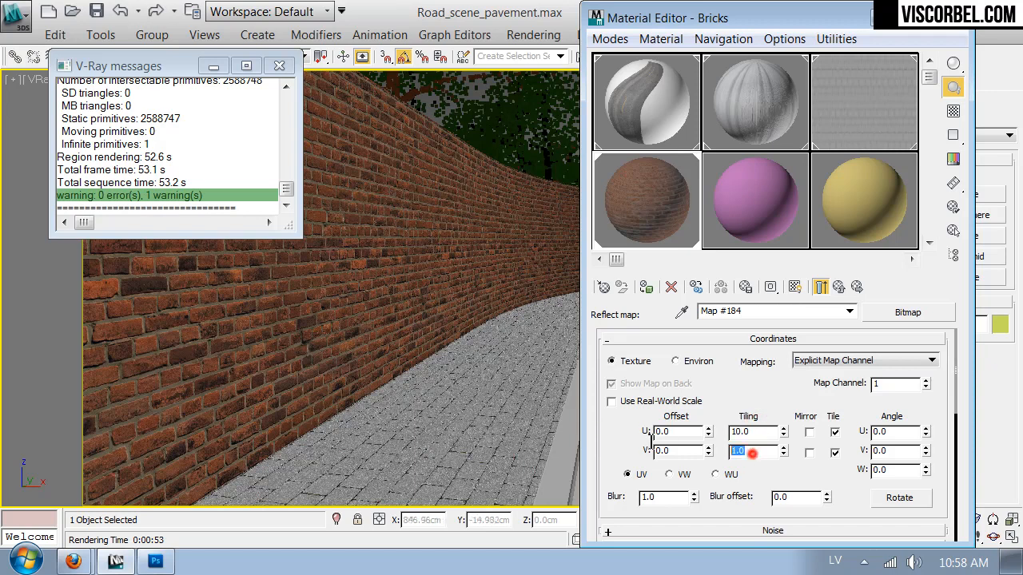
pyautogui.click(838, 287)
# - Set the reflection glossiness of the Bricks material to 0.4
pyautogui.scroll(10, 670, 367)
pyautogui.scroll(2, 706, 374)
pyautogui.doubleClick(720, 403)
pyautogui.write('.4')
pyautogui.press('Return')
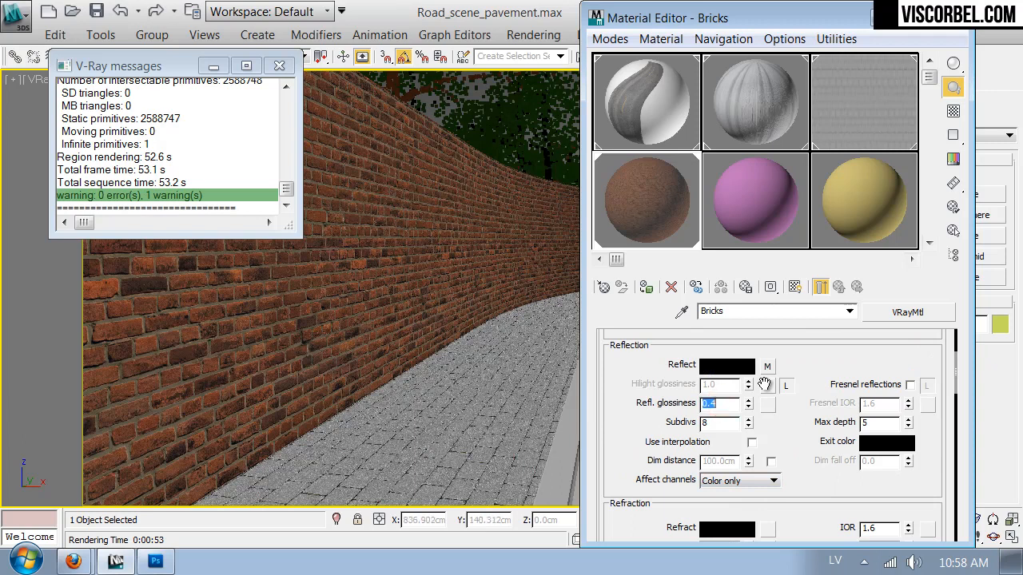
# - Enable Fresnel reflections on the Bricks material with an unlocked Fresnel IOR of 4, and open its enlarged sample preview
pyautogui.click(910, 386)
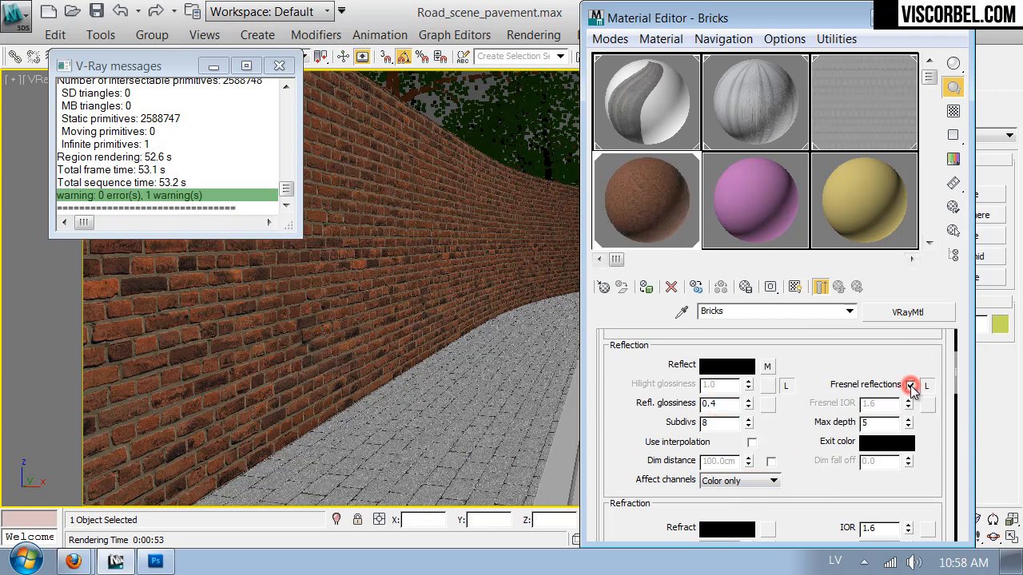
pyautogui.click(927, 387)
pyautogui.doubleClick(883, 404)
pyautogui.write('4')
pyautogui.press('Return')
pyautogui.doubleClick(674, 210)
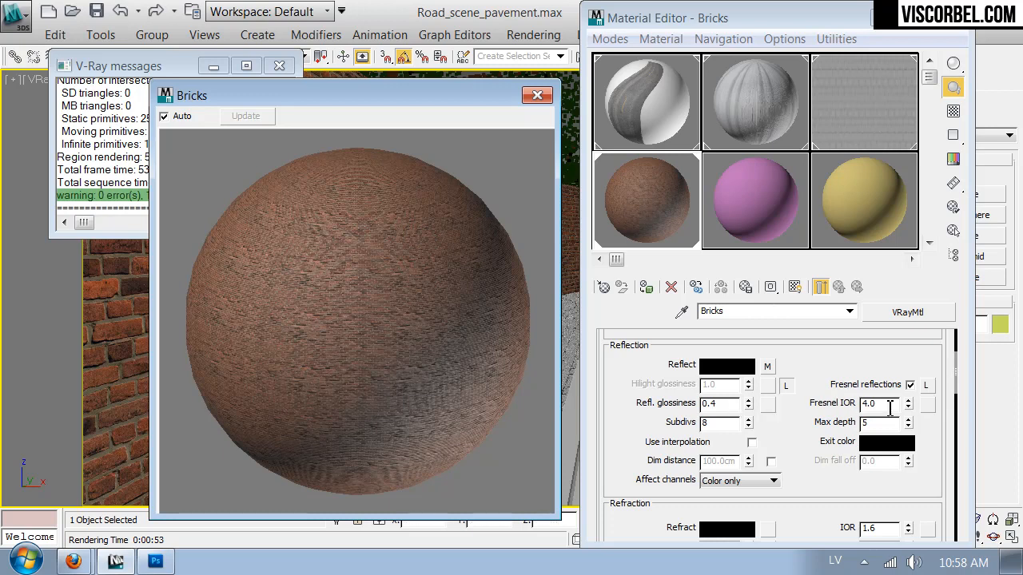
# - Render the marked wall region, examine the brick relief and reflections up close, and cancel the render
pyautogui.click(958, 15)
pyautogui.click(768, 57)
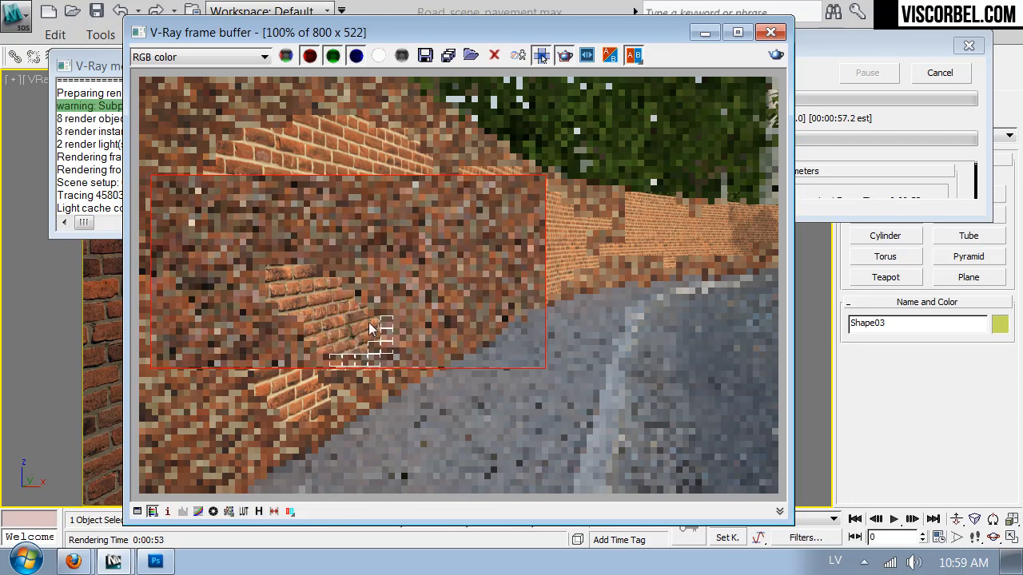
pyautogui.scroll(1, 369, 323)
pyautogui.scroll(1, 370, 310)
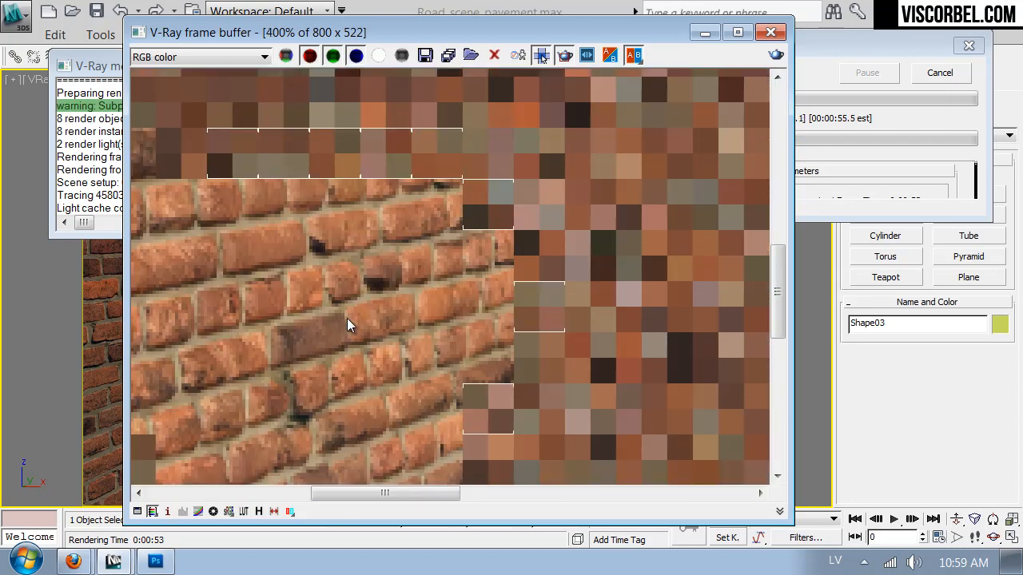
pyautogui.scroll(-1, 349, 331)
pyautogui.scroll(-1, 349, 330)
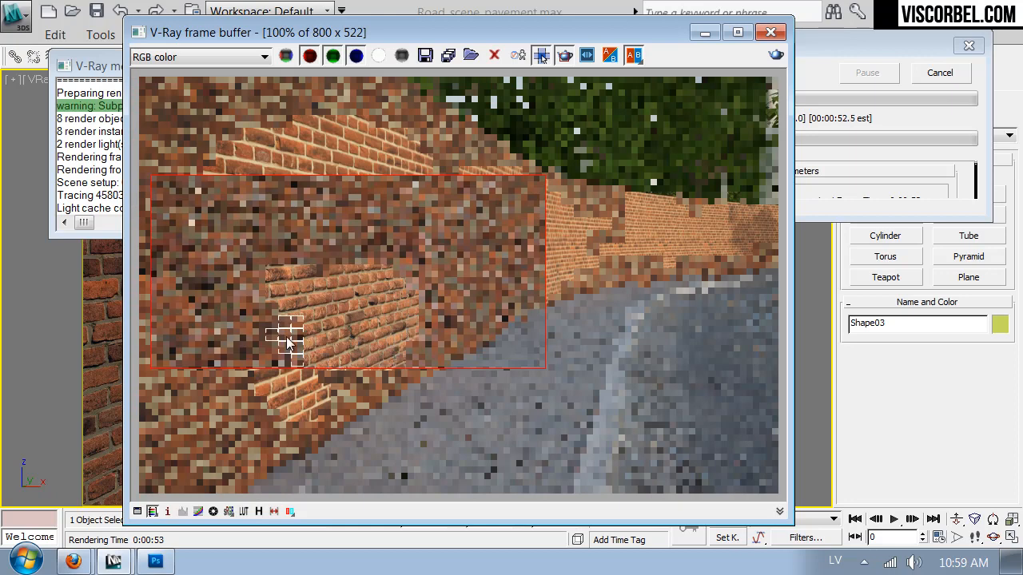
pyautogui.scroll(1, 284, 341)
pyautogui.scroll(-1, 284, 342)
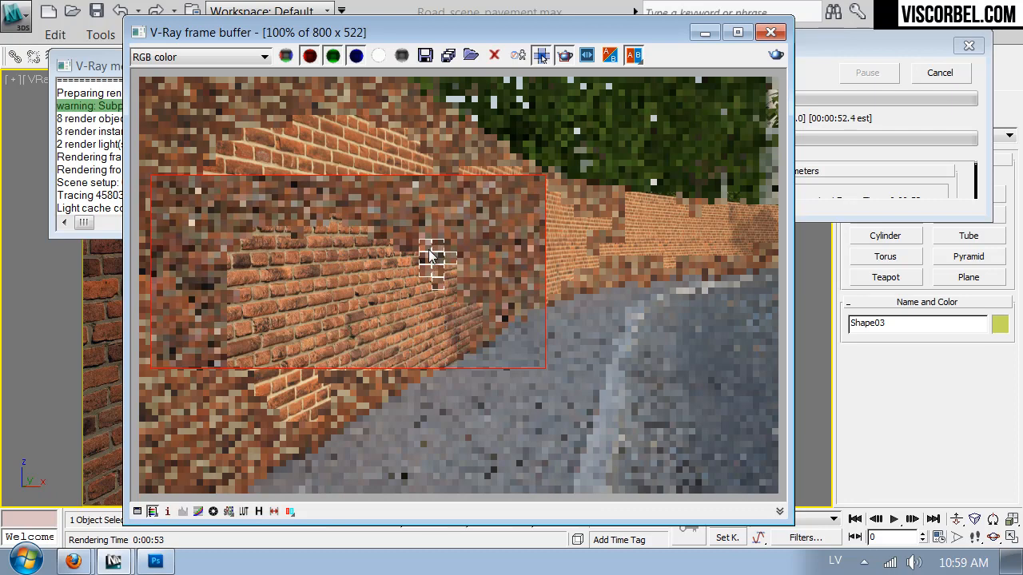
pyautogui.click(943, 72)
# - Set the Bricks material's map amounts to 100 for Bump, 1 for Displace and 70 for Reflect
pyautogui.press('m')
pyautogui.moveTo(608, 516); pyautogui.dragTo(651, 51)
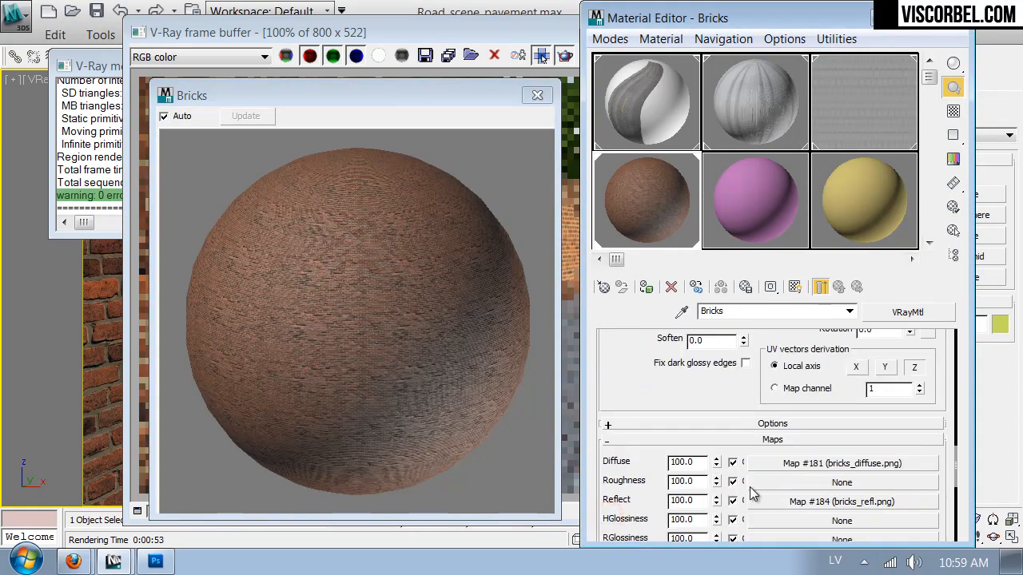
pyautogui.scroll(-5, 752, 489)
pyautogui.doubleClick(692, 502)
pyautogui.write('100')
pyautogui.press('Return')
pyautogui.doubleClick(703, 521)
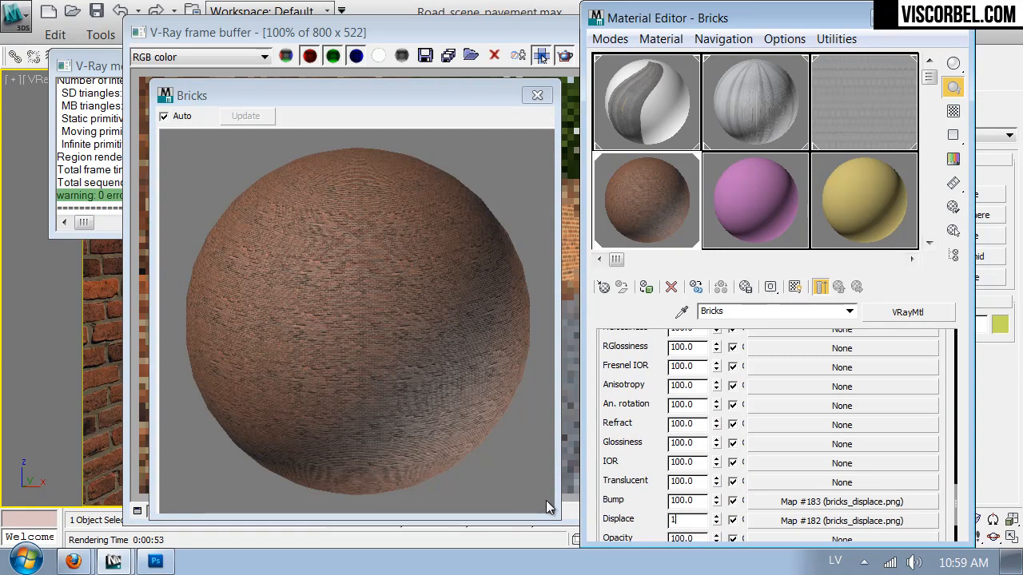
pyautogui.moveTo(633, 376); pyautogui.dragTo(653, 536)
pyautogui.moveTo(702, 466); pyautogui.dragTo(561, 465)
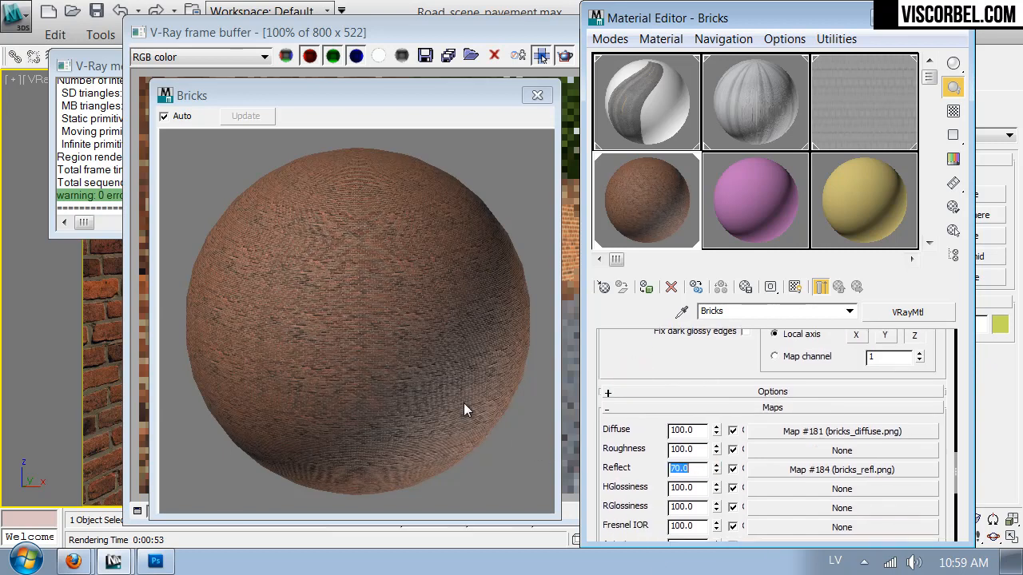
# - Close the enlarged material preview and render the full frame with region rendering turned off
pyautogui.click(537, 96)
pyautogui.click(469, 160)
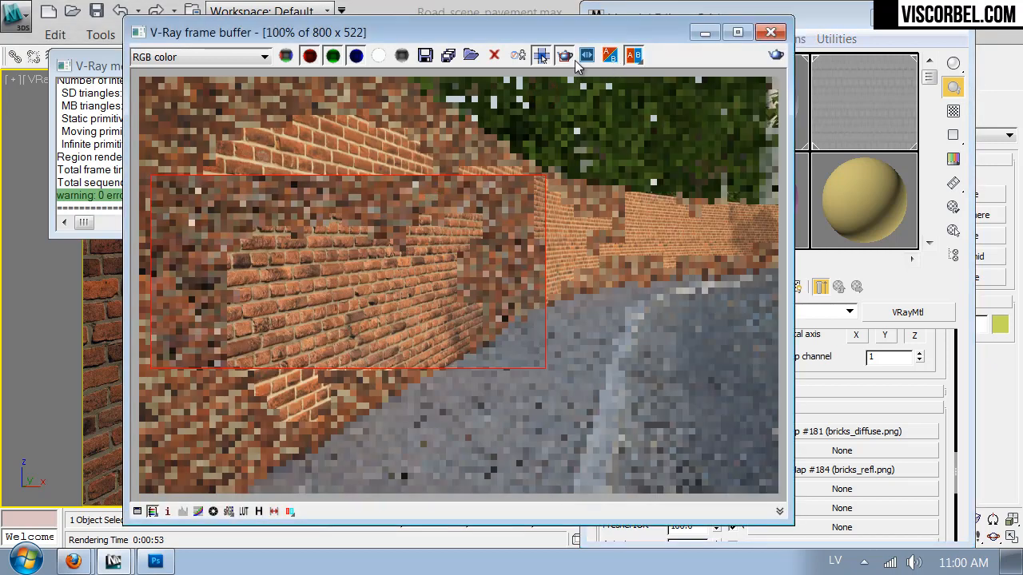
pyautogui.click(776, 55)
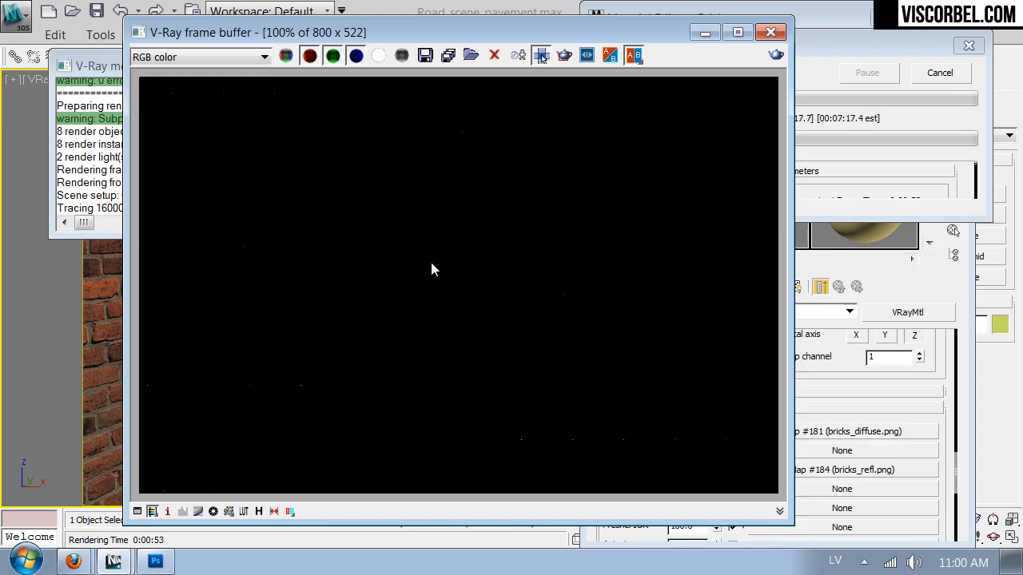
# - Switch to Photoshop and undo the grayscale edits back to the coloured bricks with Layer 1 unmerged
pyautogui.click(155, 562)
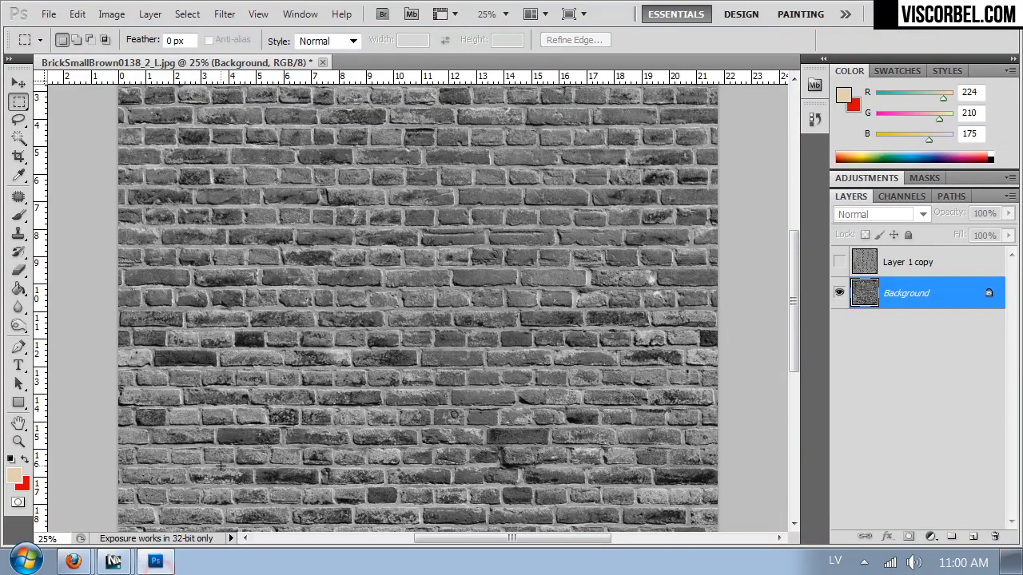
pyautogui.hotkey('ctrl', 'alt', 'z')
pyautogui.hotkey('ctrl', 'alt', 'z')
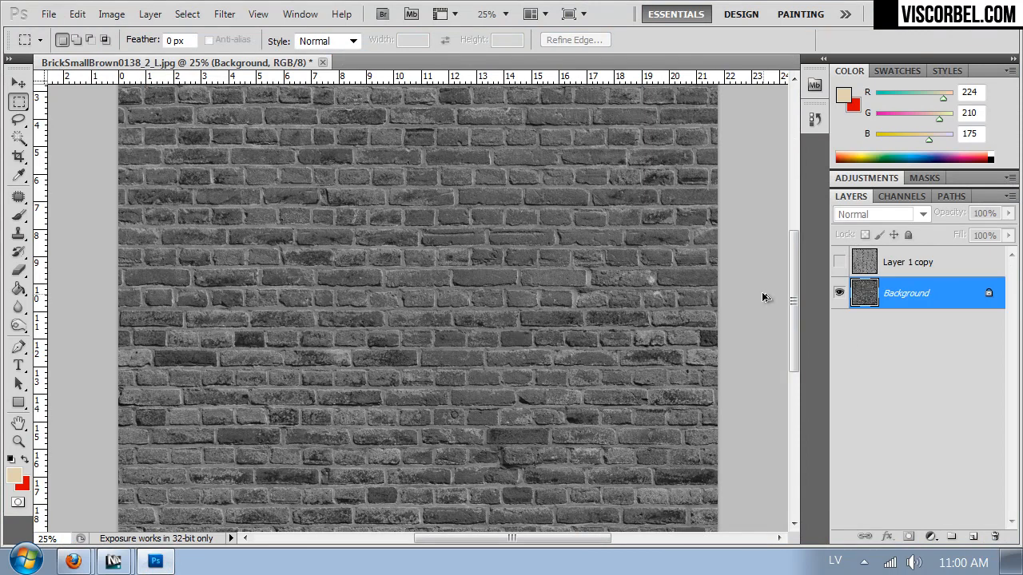
pyautogui.hotkey('ctrl', 'alt', 'z')
pyautogui.hotkey('ctrl', 'alt', 'z')
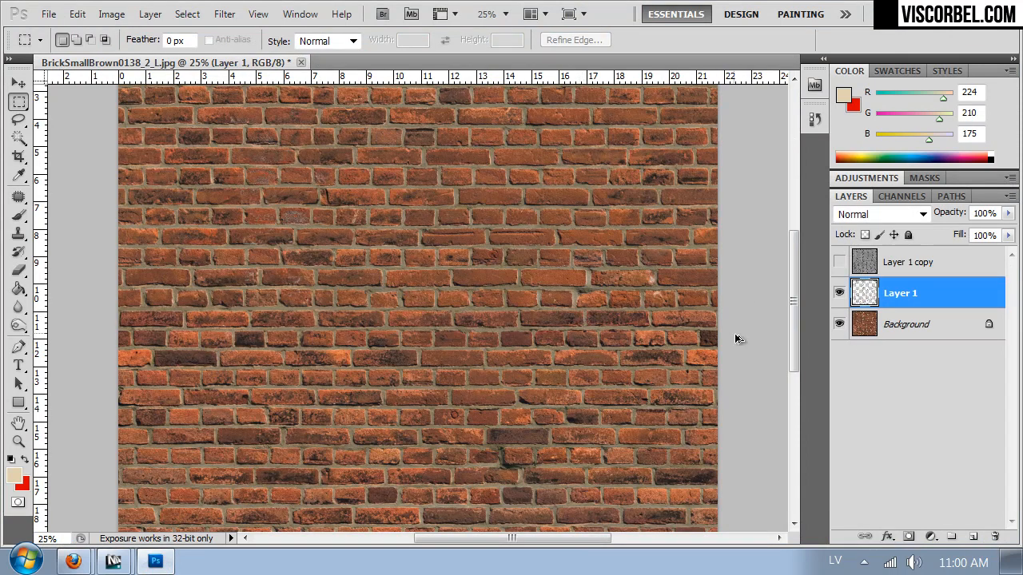
# - Add a new layer above Layer 1 and set the background colour to white (ffffff)
pyautogui.moveTo(790, 349); pyautogui.dragTo(791, 382)
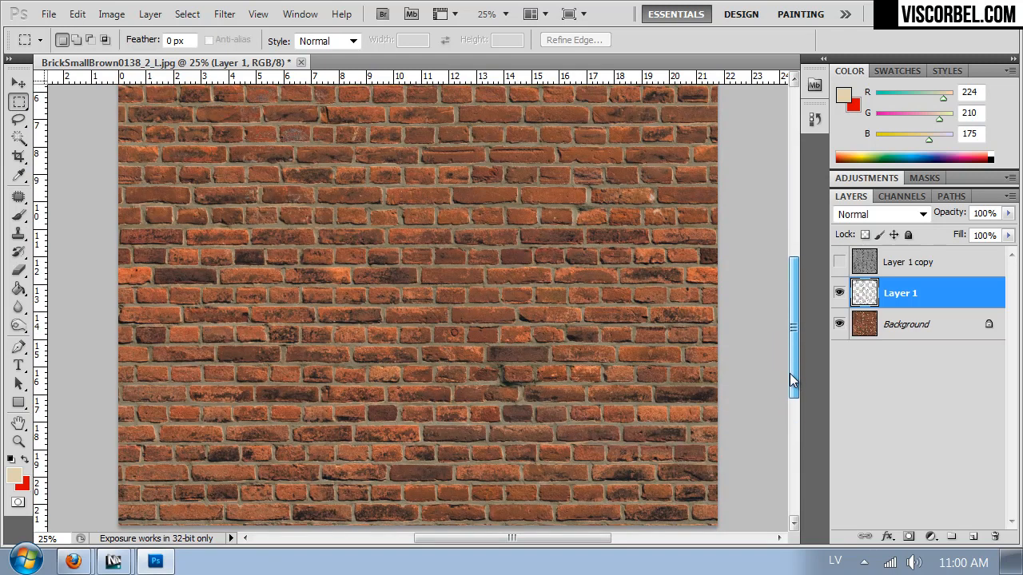
pyautogui.click(969, 536)
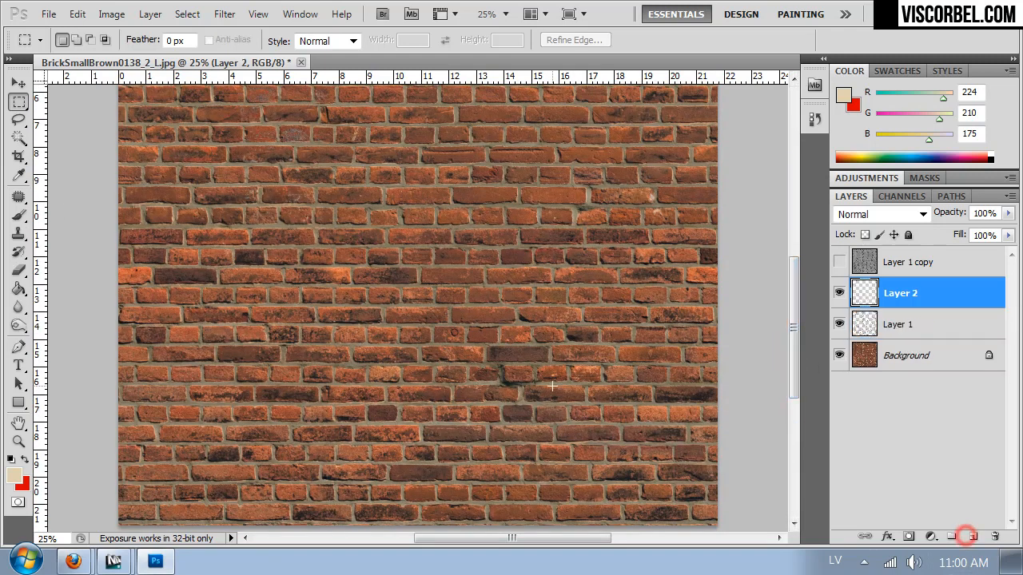
pyautogui.click(19, 289)
pyautogui.click(22, 483)
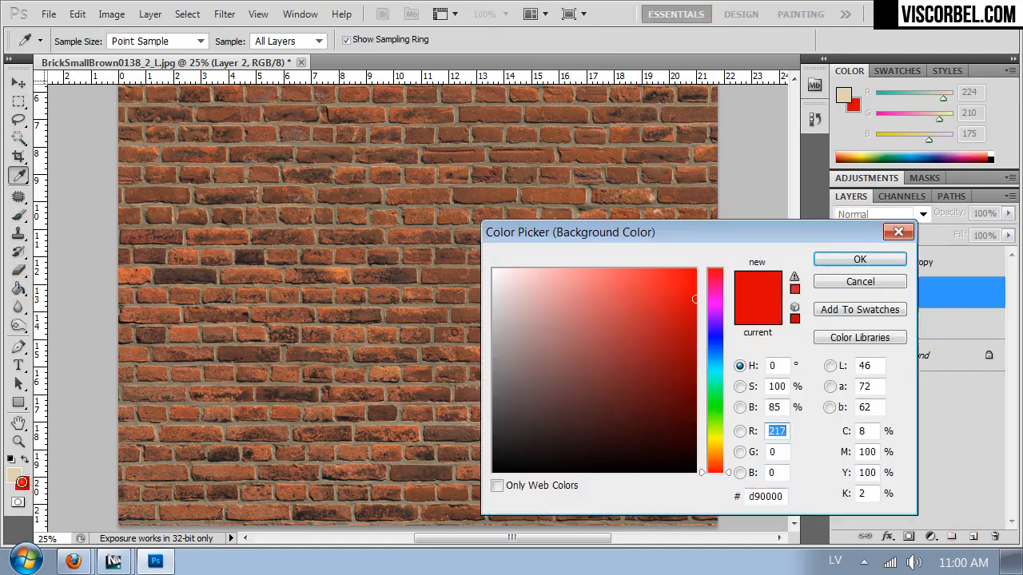
pyautogui.moveTo(666, 338); pyautogui.dragTo(383, 144)
pyautogui.click(844, 261)
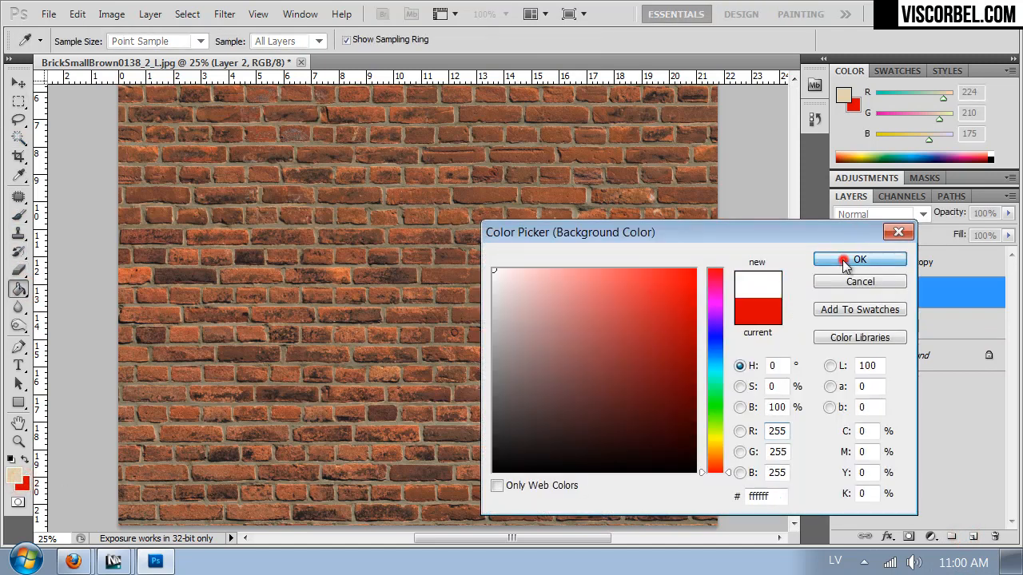
# - Swap the foreground and background colours and fill the new layer with white using the Paint Bucket
pyautogui.click(482, 300)
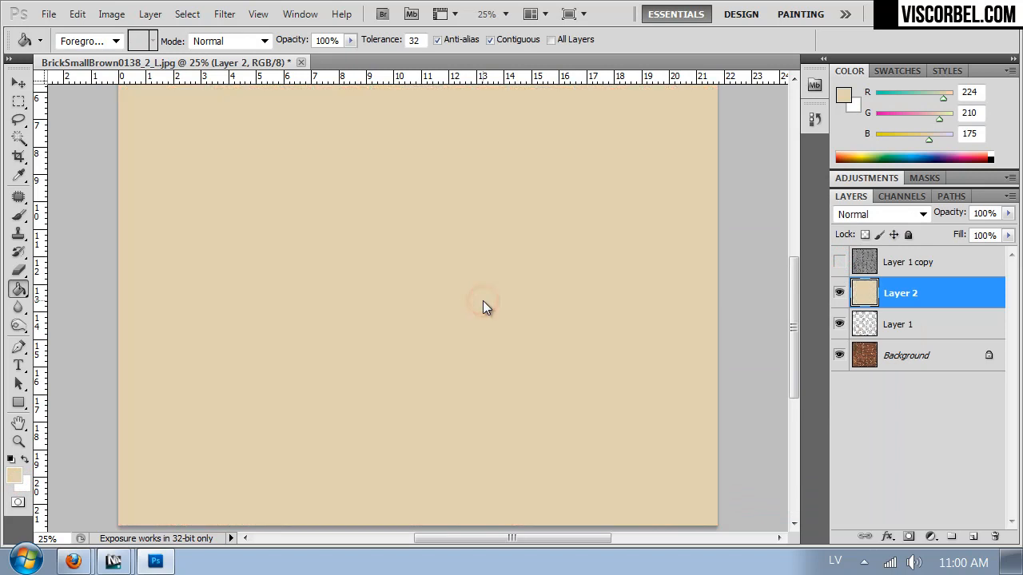
pyautogui.press('x')
pyautogui.click(372, 283)
pyautogui.click(875, 213)
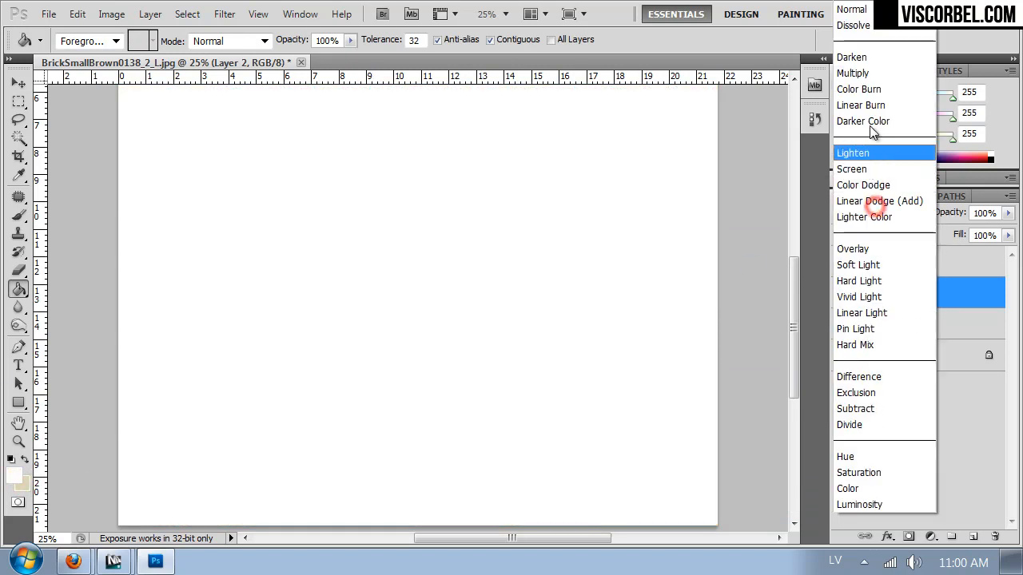
pyautogui.click(860, 72)
pyautogui.click(903, 214)
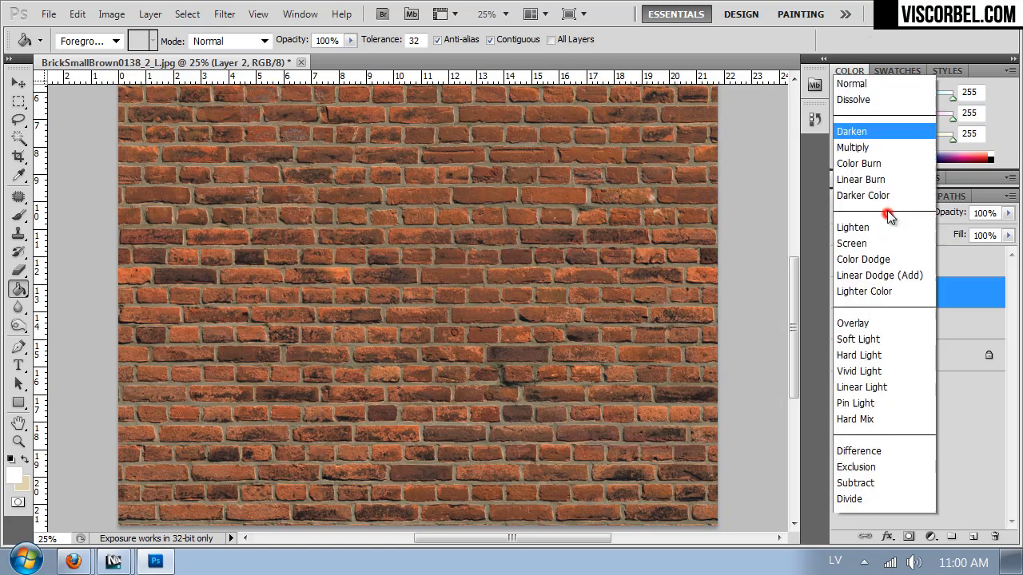
pyautogui.click(860, 8)
# - Lower the opacity of the white Layer 2 to 76% and keep that layer selected
pyautogui.click(1008, 213)
pyautogui.moveTo(1005, 232); pyautogui.dragTo(999, 232)
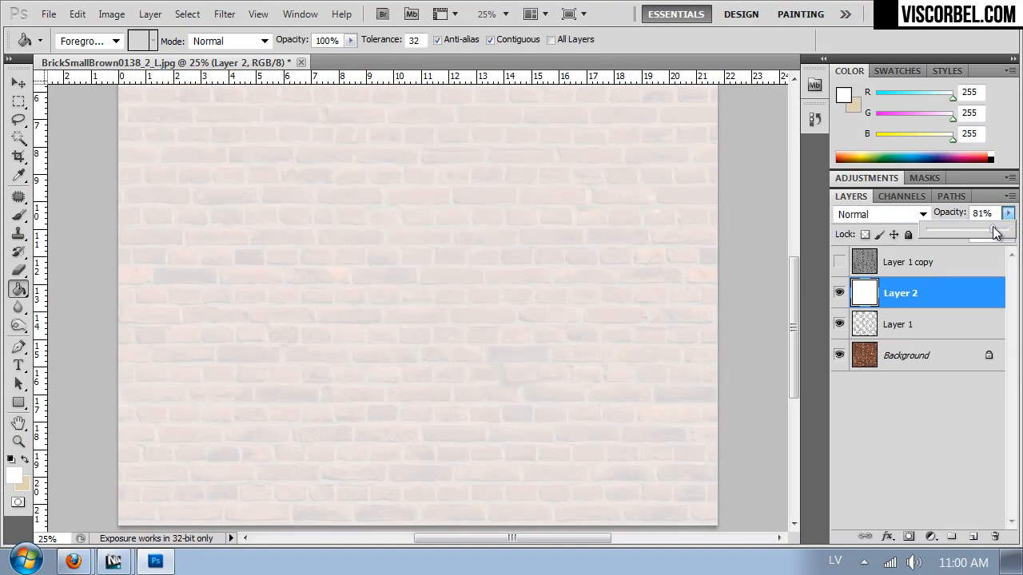
pyautogui.moveTo(992, 232); pyautogui.dragTo(991, 232)
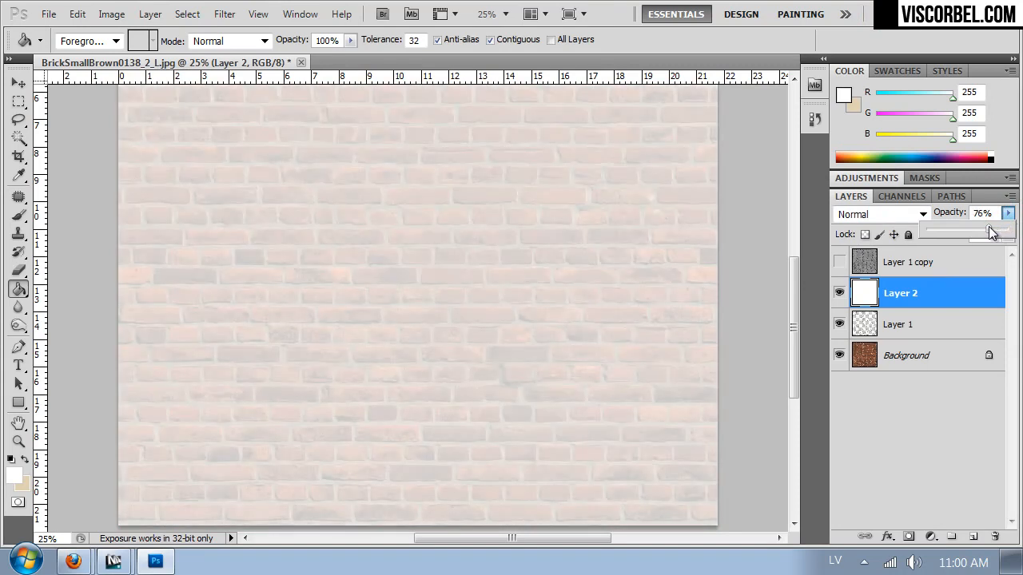
pyautogui.click(872, 365)
pyautogui.click(905, 292)
# - Select the whole canvas, copy the visible layers merged, and paste them as a new layer
pyautogui.hotkey('ctrl', 'a')
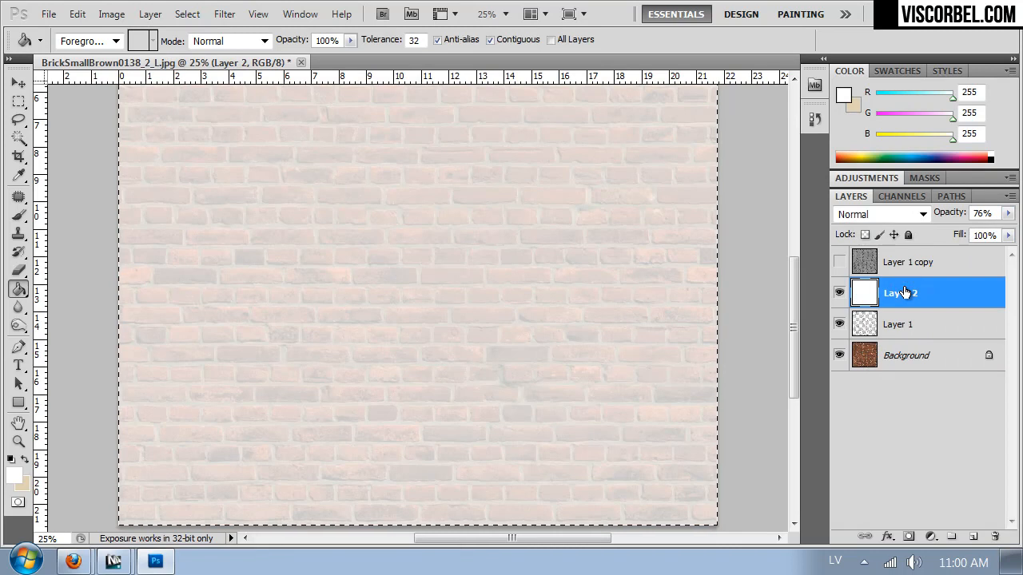
pyautogui.click(76, 13)
pyautogui.click(121, 163)
pyautogui.click(77, 14)
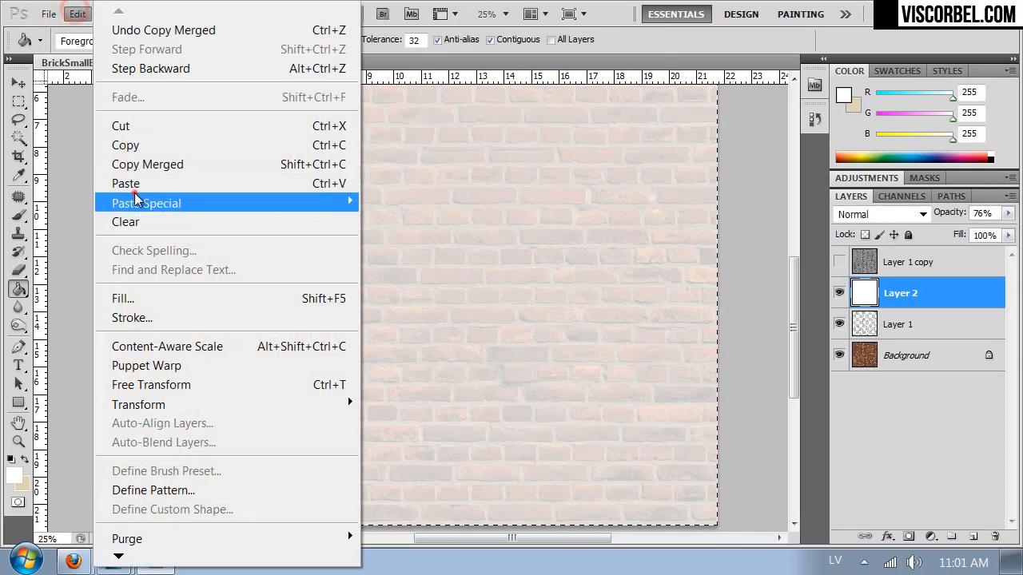
pyautogui.click(125, 183)
# - Desaturate the pasted layer with Hue/Saturation to a Saturation of about -82 and shift its hue slightly
pyautogui.press('i')
pyautogui.hotkey('ctrl', 'u')
pyautogui.moveTo(701, 227); pyautogui.dragTo(633, 228)
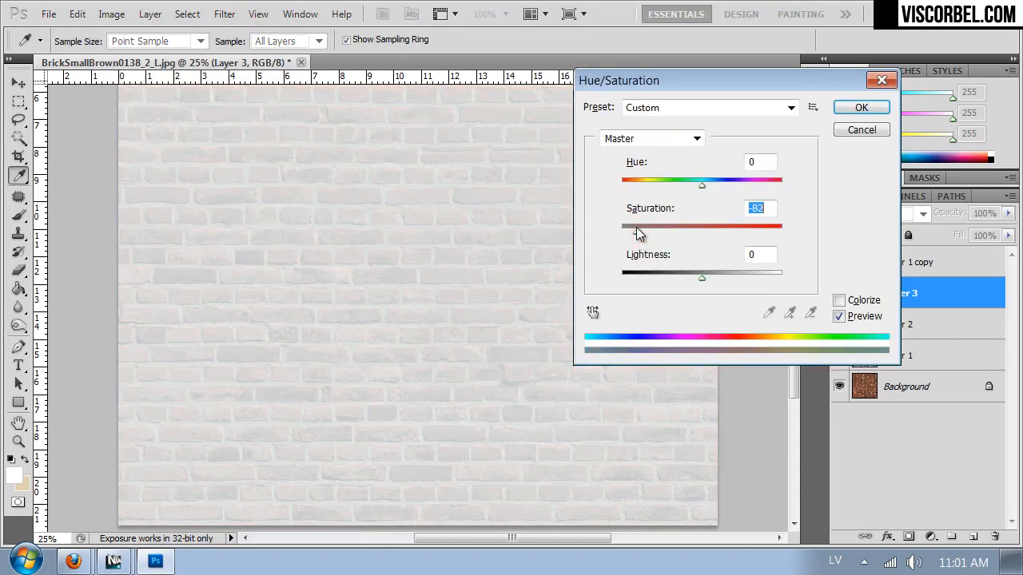
pyautogui.moveTo(684, 183); pyautogui.dragTo(684, 185)
pyautogui.click(853, 109)
pyautogui.press('g')
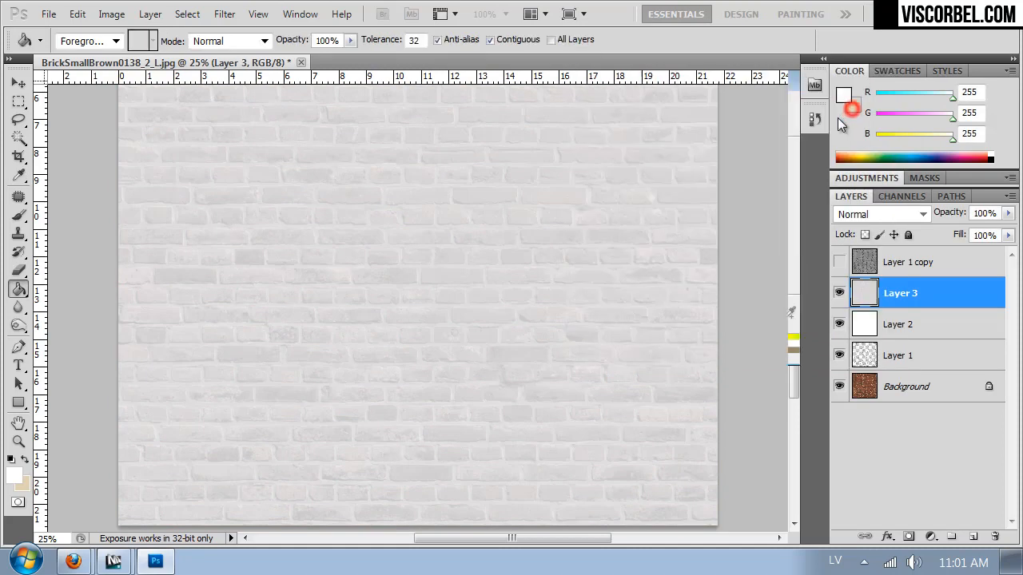
# - Start a Curves adjustment on Layer 3 with a midtone point near input 144, output 129 and a brighter point at input 186, output 199
pyautogui.hotkey('ctrl', '-')
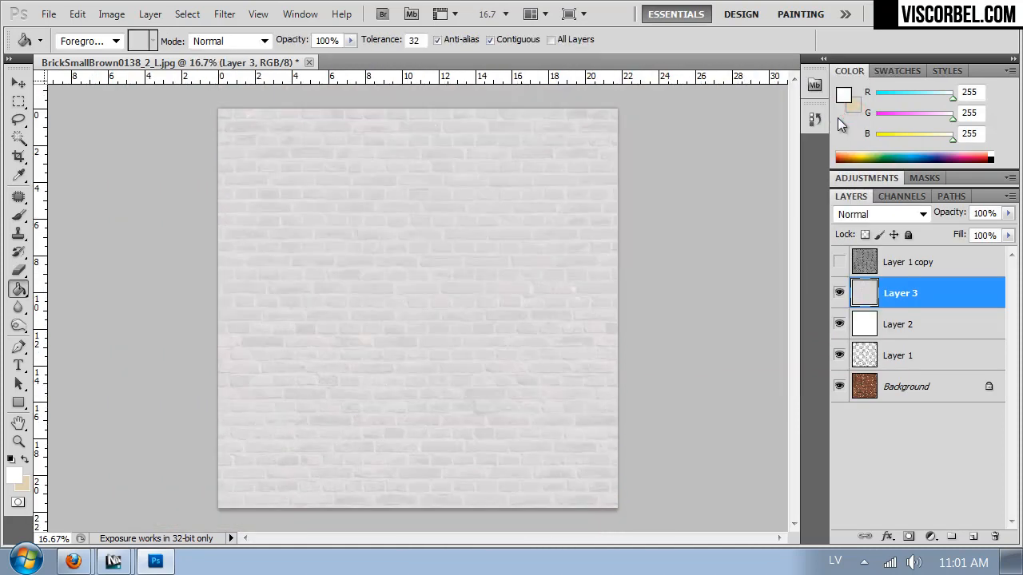
pyautogui.click(111, 13)
pyautogui.moveTo(164, 65)
pyautogui.click(358, 100)
pyautogui.click(799, 267)
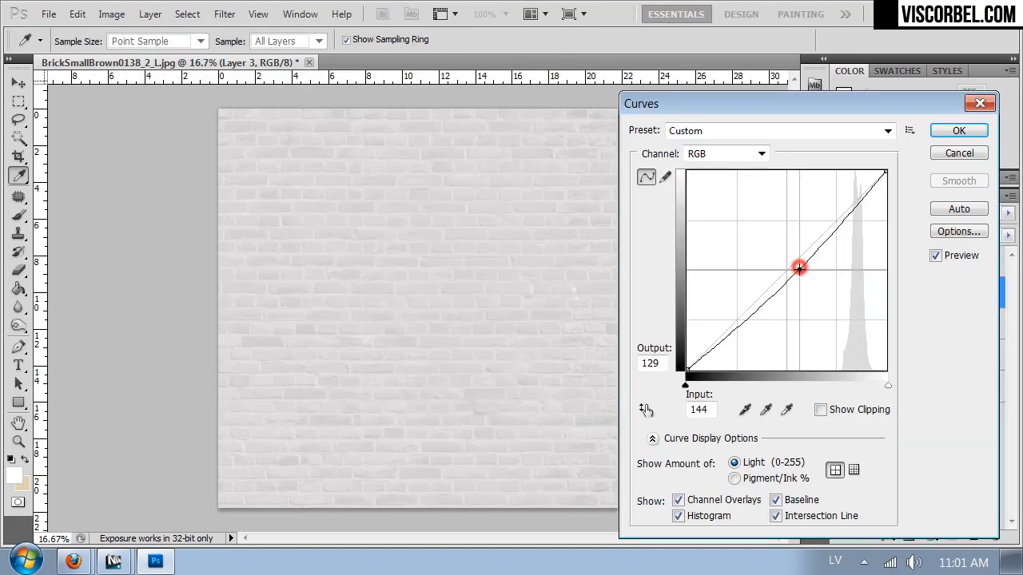
pyautogui.click(847, 205)
pyautogui.moveTo(847, 205); pyautogui.dragTo(832, 215)
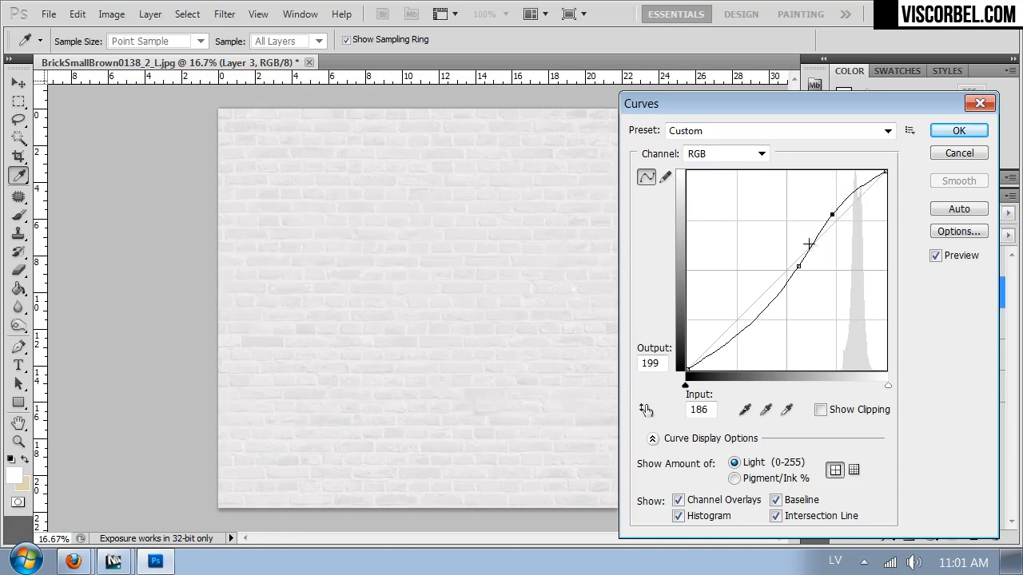
# - Reshape the curve for stronger brick contrast, moving the midtone point towards the highlights and the bright point to input 226, output 242, and apply it
pyautogui.moveTo(800, 267); pyautogui.dragTo(802, 277)
pyautogui.moveTo(833, 214); pyautogui.dragTo(846, 215)
pyautogui.moveTo(801, 279); pyautogui.dragTo(815, 274)
pyautogui.moveTo(845, 211); pyautogui.dragTo(865, 185)
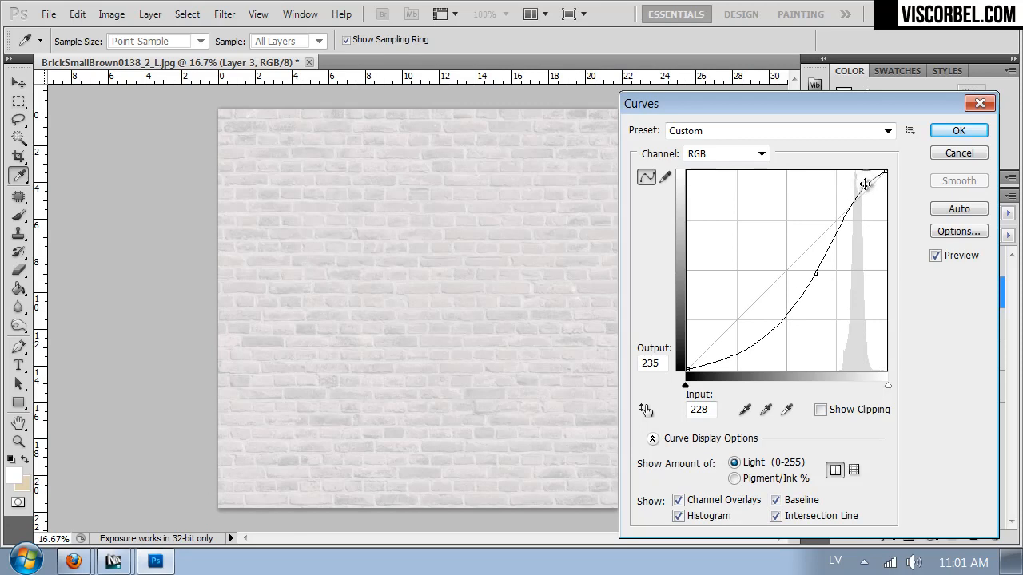
pyautogui.moveTo(815, 275); pyautogui.dragTo(834, 230)
pyautogui.moveTo(864, 186); pyautogui.dragTo(863, 179)
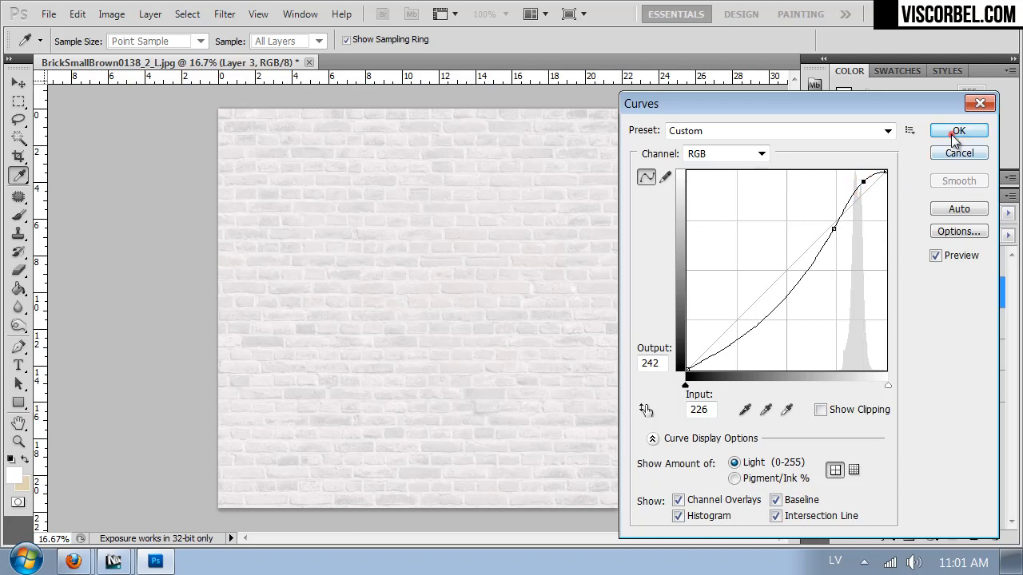
pyautogui.click(958, 132)
# - Reduce the saturation of Layer 3 further with Hue/Saturation to remove the remaining colour tint from the bricks
pyautogui.hotkey('ctrl', 'u')
pyautogui.moveTo(703, 230); pyautogui.dragTo(661, 234)
pyautogui.click(867, 106)
pyautogui.press('g')
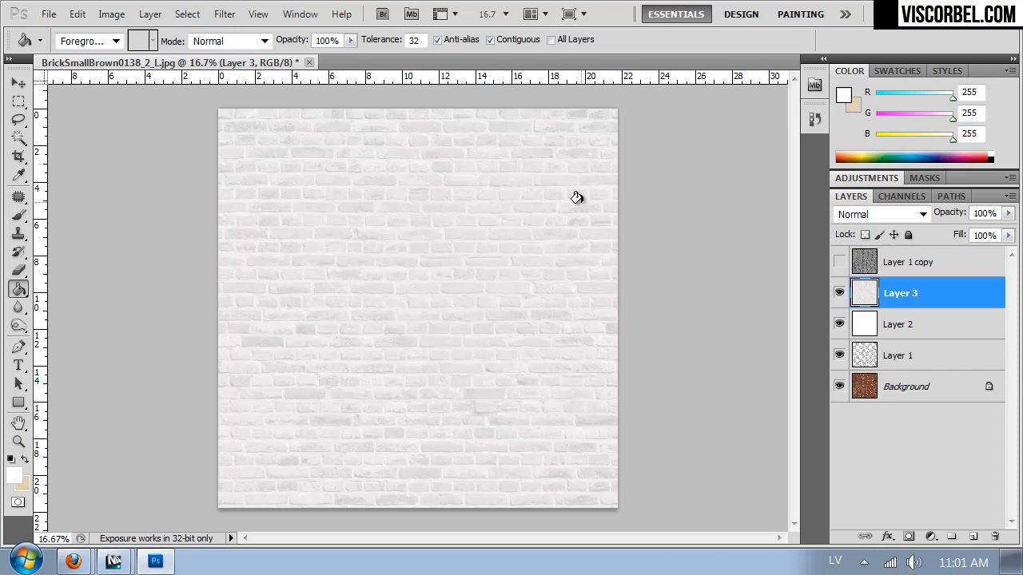
# - Start saving the whitened brick texture as a new file and choose the Desktop as the location
pyautogui.hotkey('ctrl', 'shift', 's')
pyautogui.click(70, 164)
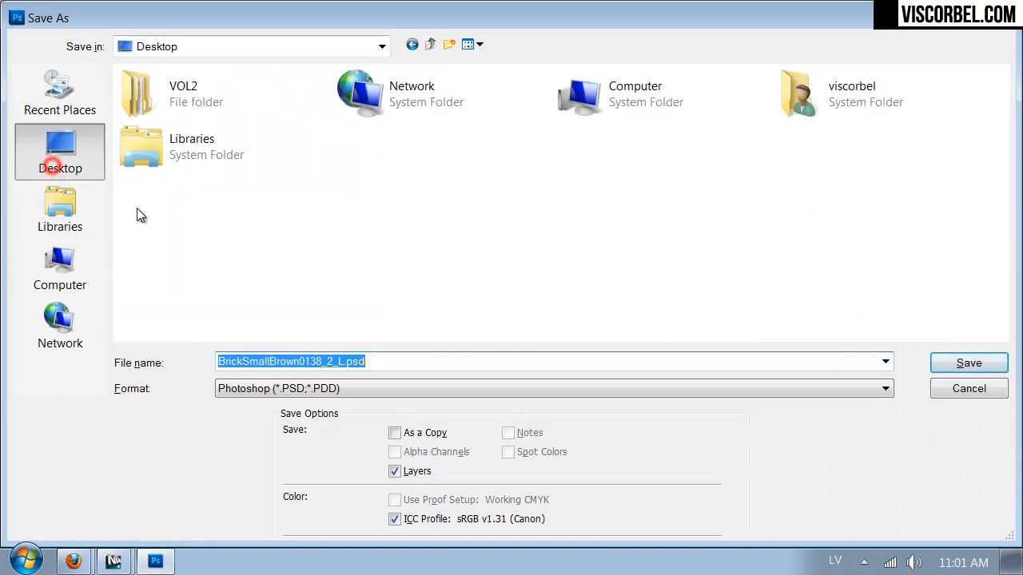
# - Save the white brick texture as bricks_diffuse_white.png in PNG format without interlacing, in the Textures folder inside VOL2
pyautogui.doubleClick(159, 89)
pyautogui.doubleClick(607, 90)
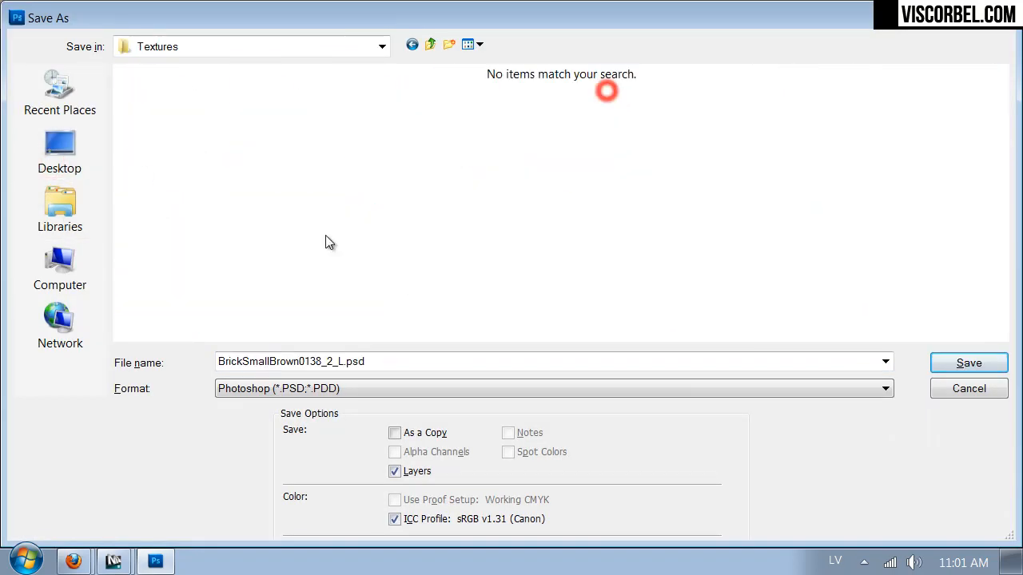
pyautogui.click(271, 389)
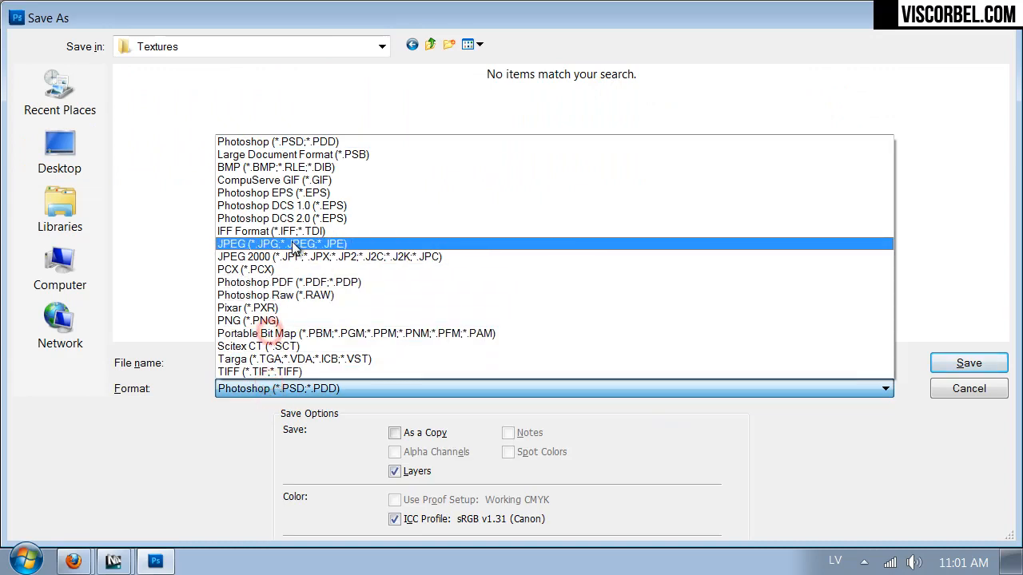
pyautogui.click(283, 256)
pyautogui.doubleClick(256, 362)
pyautogui.write('b')
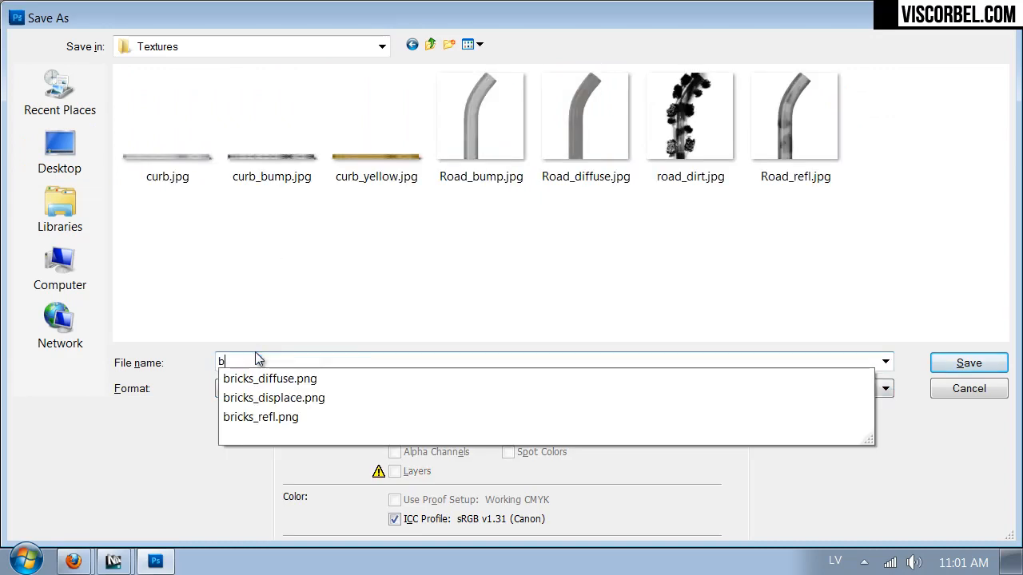
pyautogui.write('ricks_diffuse_white')
pyautogui.click(525, 388)
pyautogui.click(360, 323)
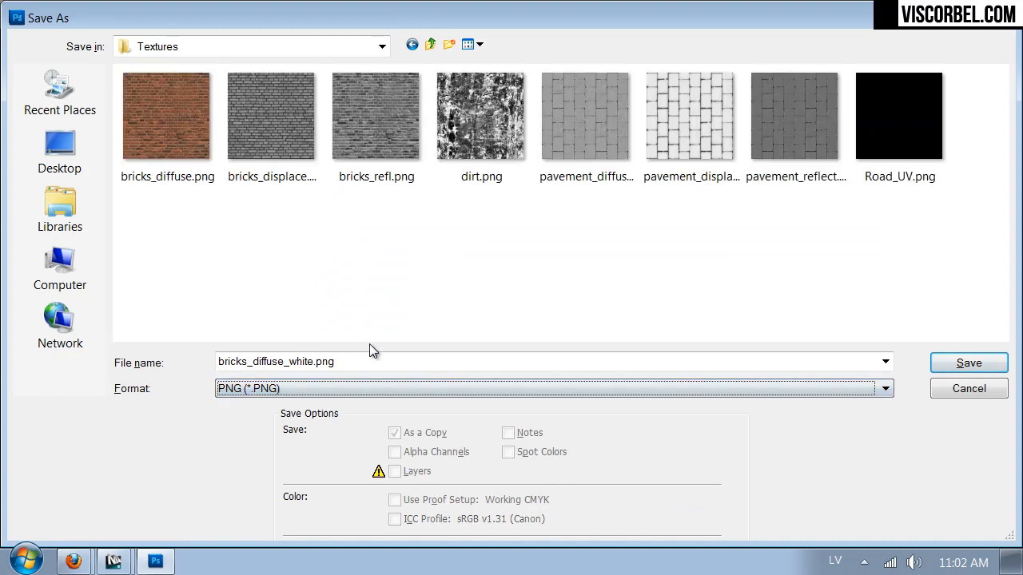
pyautogui.click(370, 360)
pyautogui.click(963, 362)
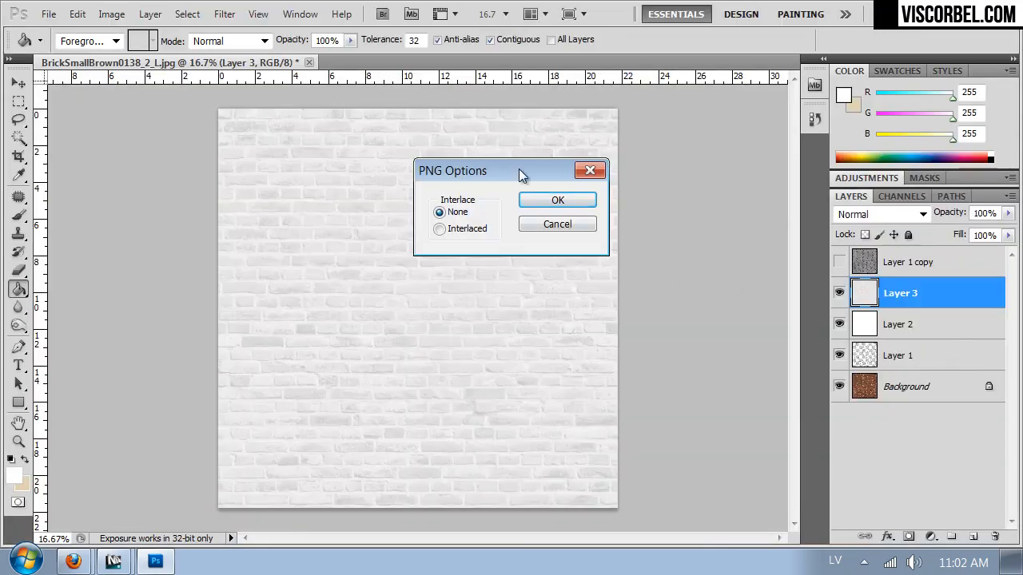
pyautogui.click(526, 201)
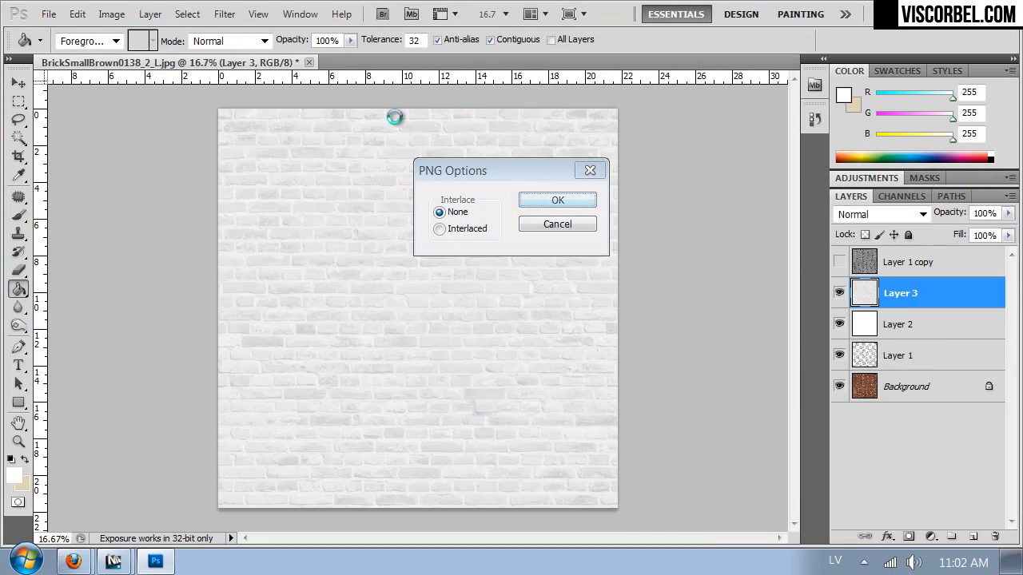
# - Switch to the V-Ray frame buffer in 3ds Max, examine the brick wall up close, and cancel the running render
pyautogui.click(113, 561)
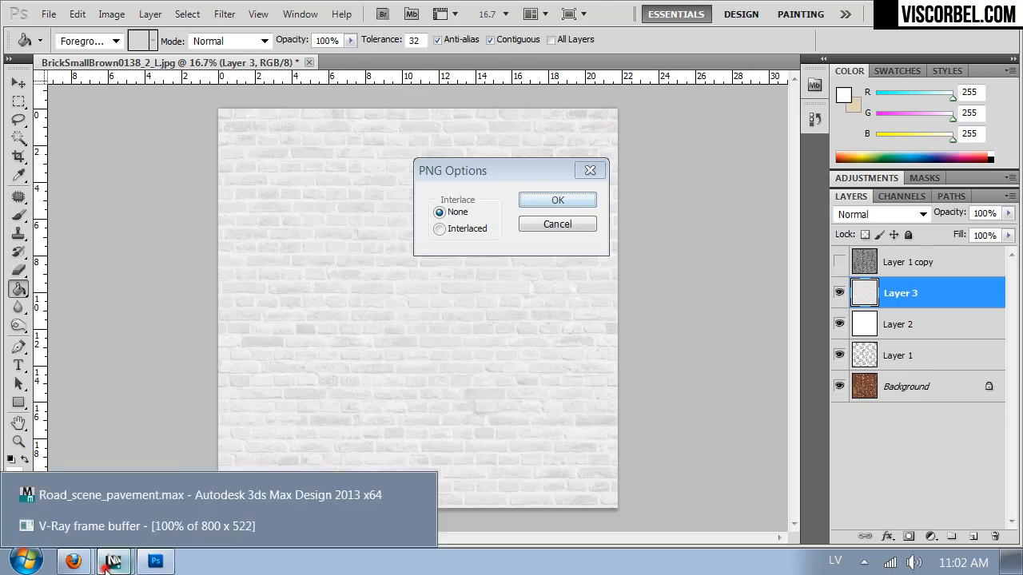
pyautogui.click(131, 527)
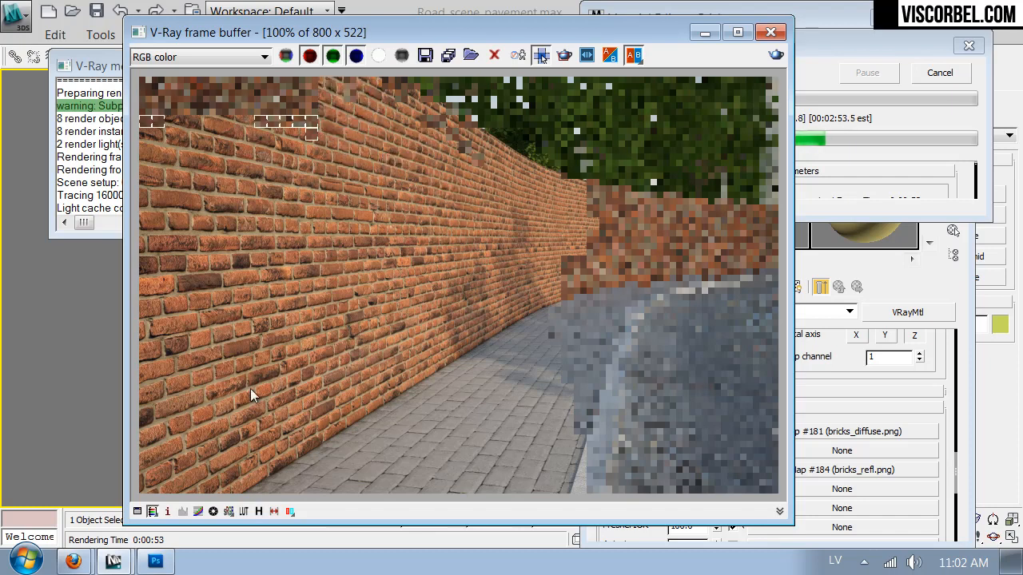
pyautogui.scroll(1, 277, 339)
pyautogui.moveTo(201, 178); pyautogui.dragTo(462, 288, button='middle')
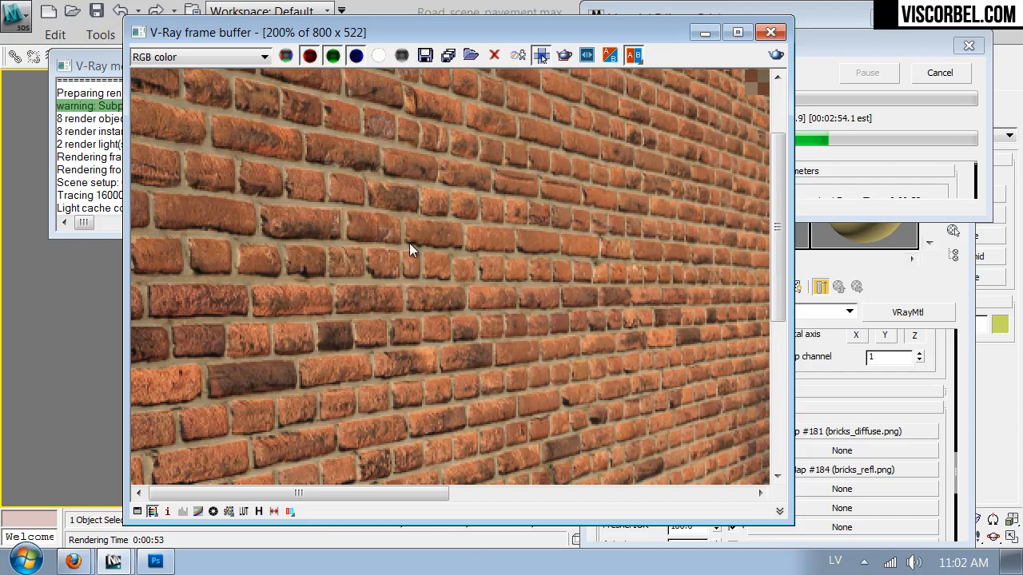
pyautogui.scroll(-1, 194, 115)
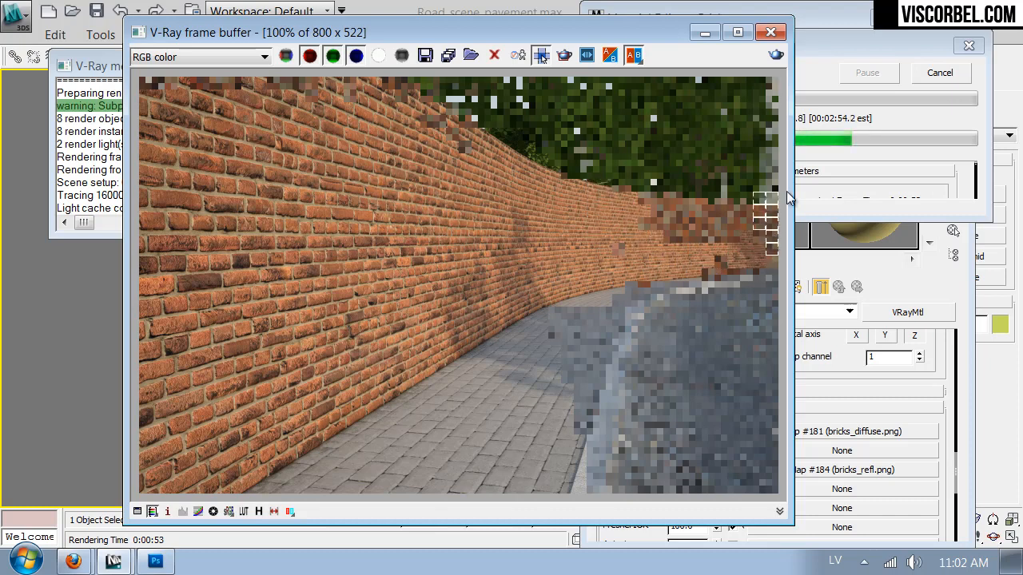
pyautogui.click(940, 72)
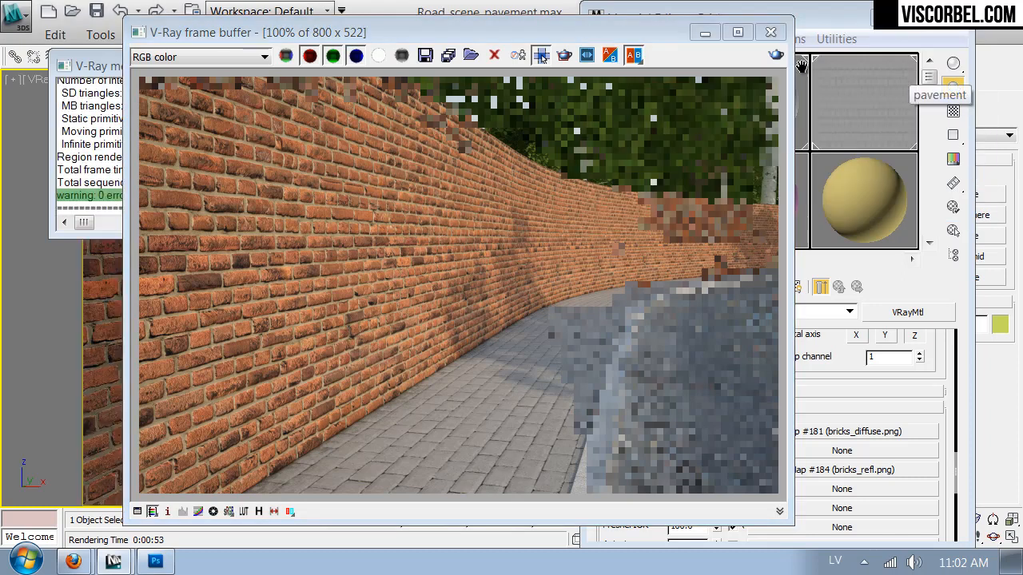
pyautogui.click(767, 32)
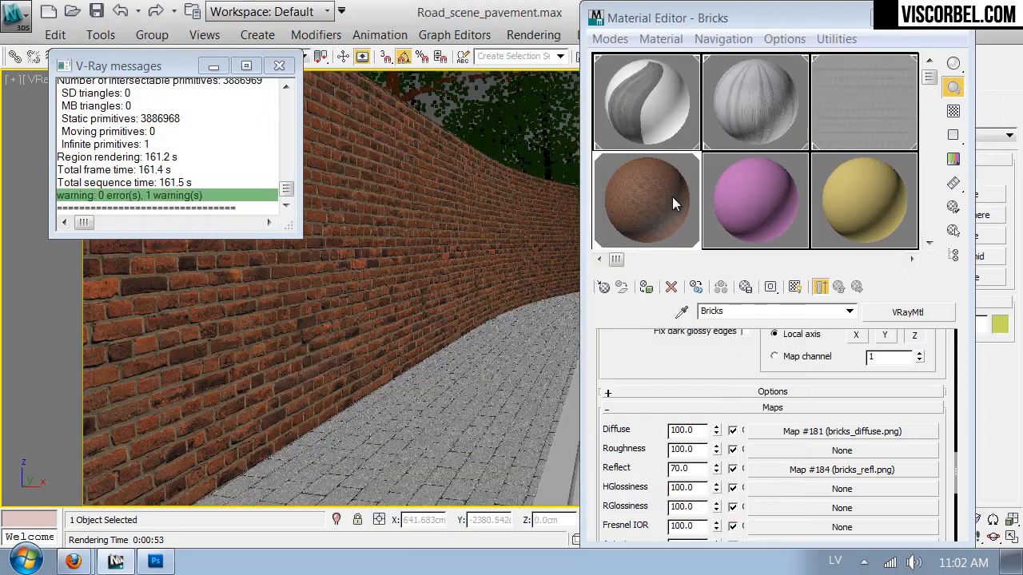
# - Copy the Bricks material to the adjacent material slot and rename the copy Bricks_white
pyautogui.click(673, 200)
pyautogui.moveTo(657, 208); pyautogui.dragTo(723, 203)
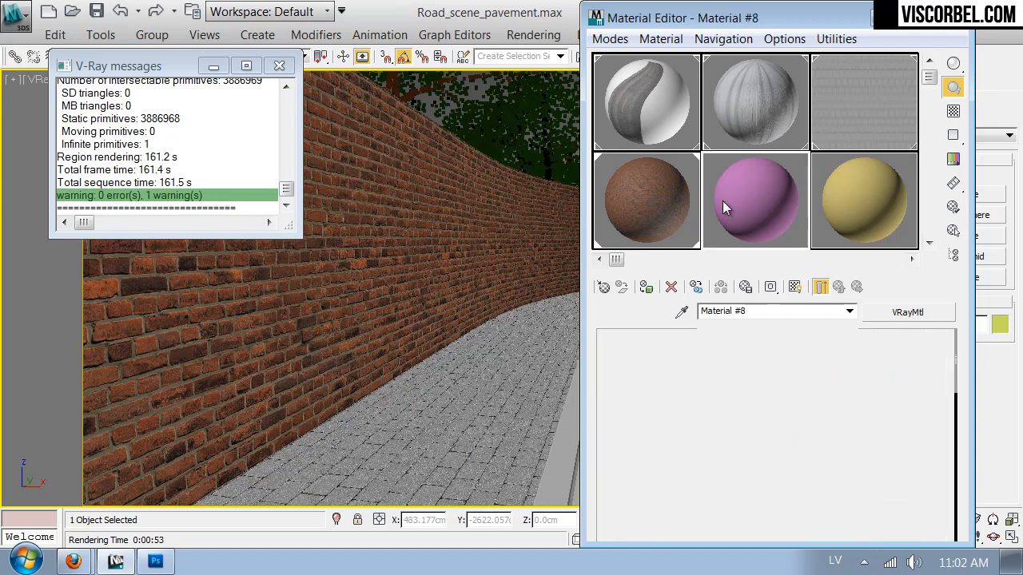
pyautogui.click(756, 313)
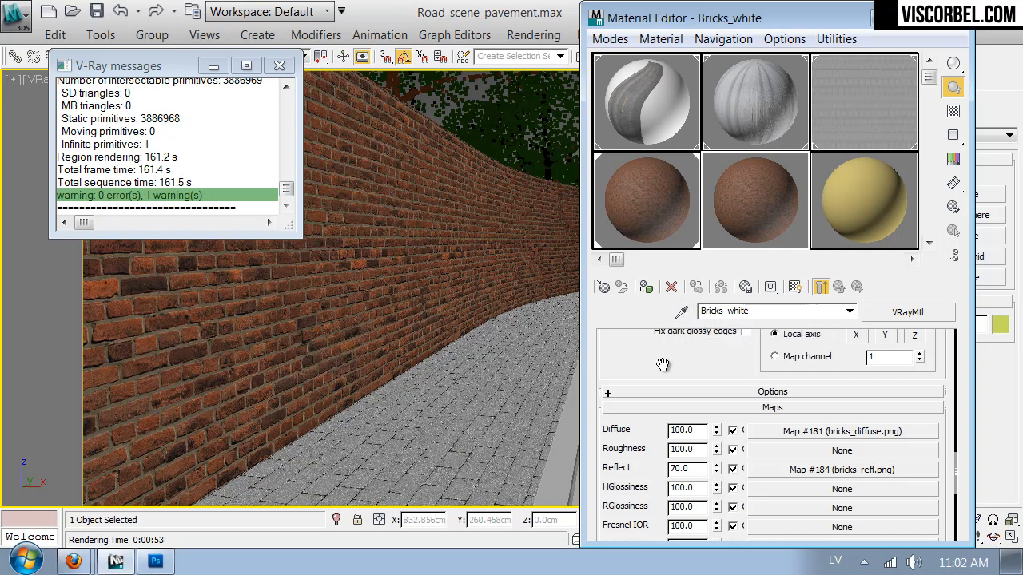
# - Replace the diffuse bitmap of Bricks_white with bricks_diffuse_white.png and assign the material to the brick wall
pyautogui.click(785, 431)
pyautogui.scroll(-5, 770, 477)
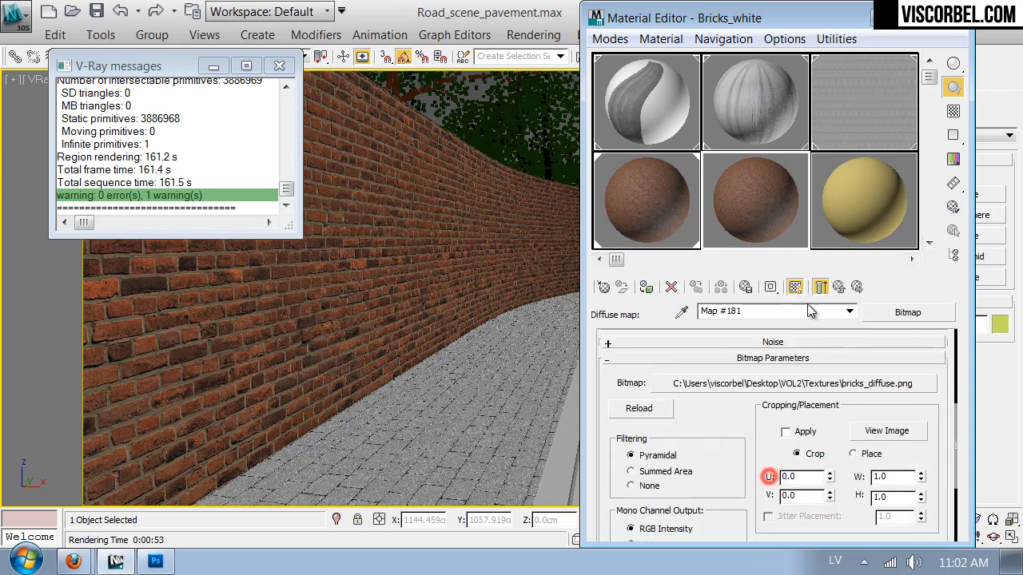
pyautogui.click(815, 384)
pyautogui.doubleClick(209, 152)
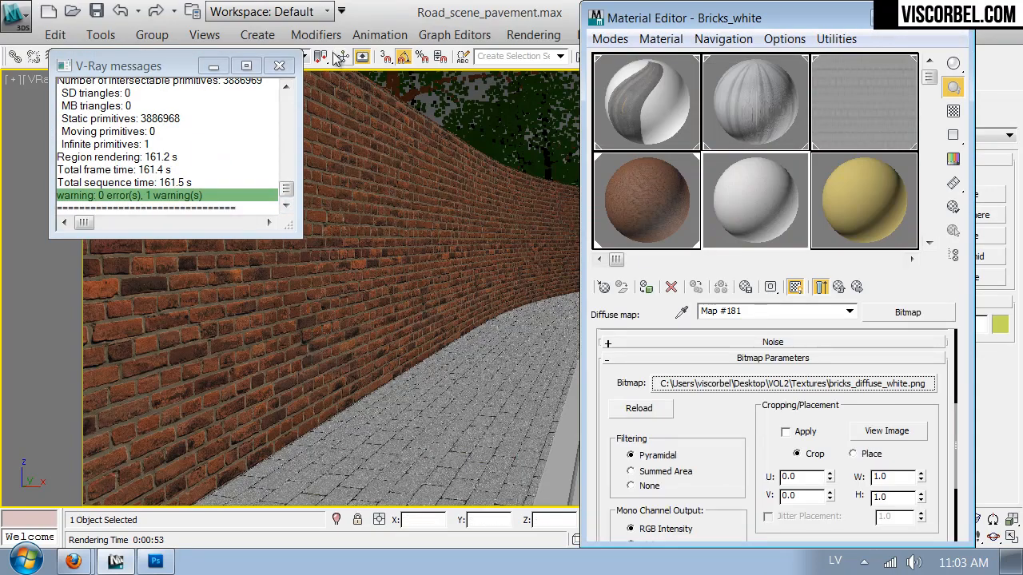
pyautogui.click(726, 203)
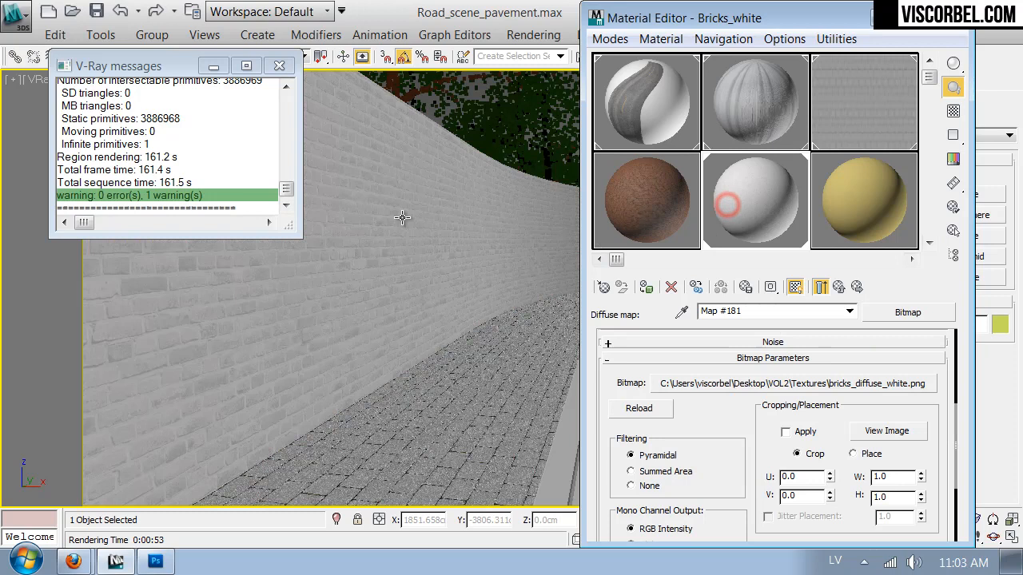
# - Define a rectangular render region over the near part of the wall in the camera view
pyautogui.click(279, 66)
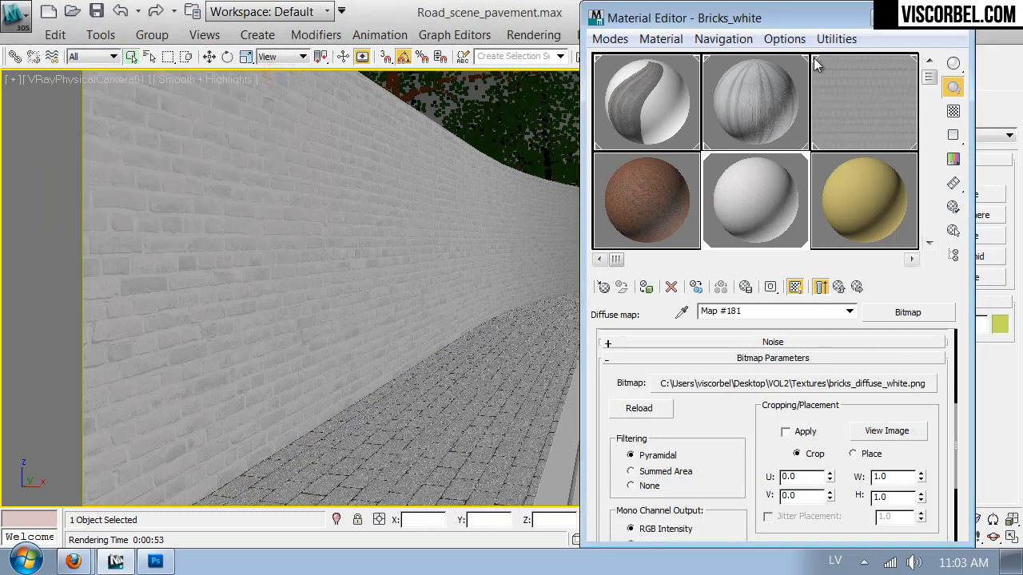
pyautogui.moveTo(831, 20); pyautogui.dragTo(832, 229)
pyautogui.click(749, 56)
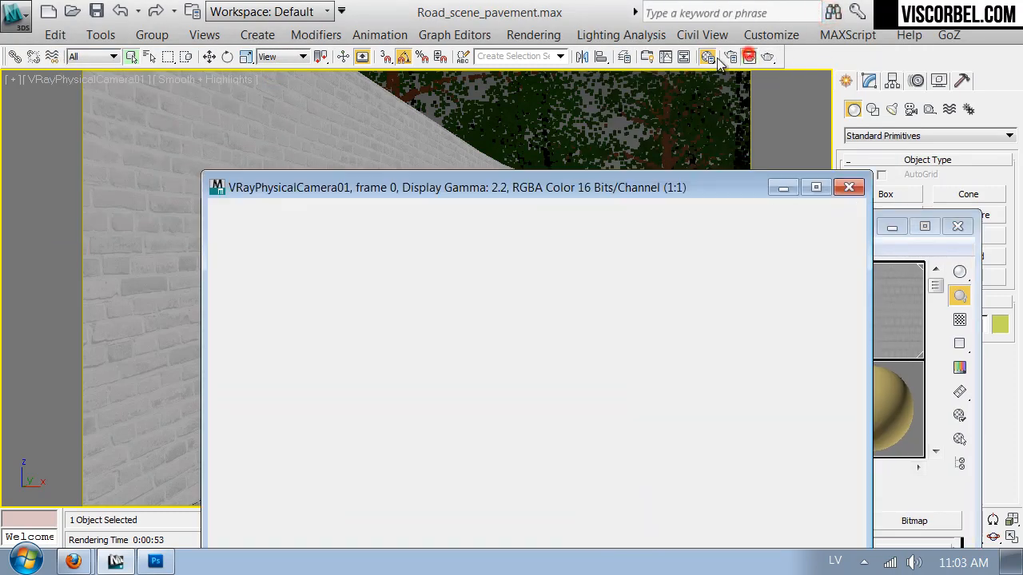
pyautogui.click(287, 234)
pyautogui.moveTo(360, 181); pyautogui.dragTo(912, 238)
pyautogui.moveTo(683, 113); pyautogui.dragTo(343, 144)
pyautogui.moveTo(342, 463); pyautogui.dragTo(357, 298)
# - Render the wall region and inspect the white bricks up close
pyautogui.click(765, 56)
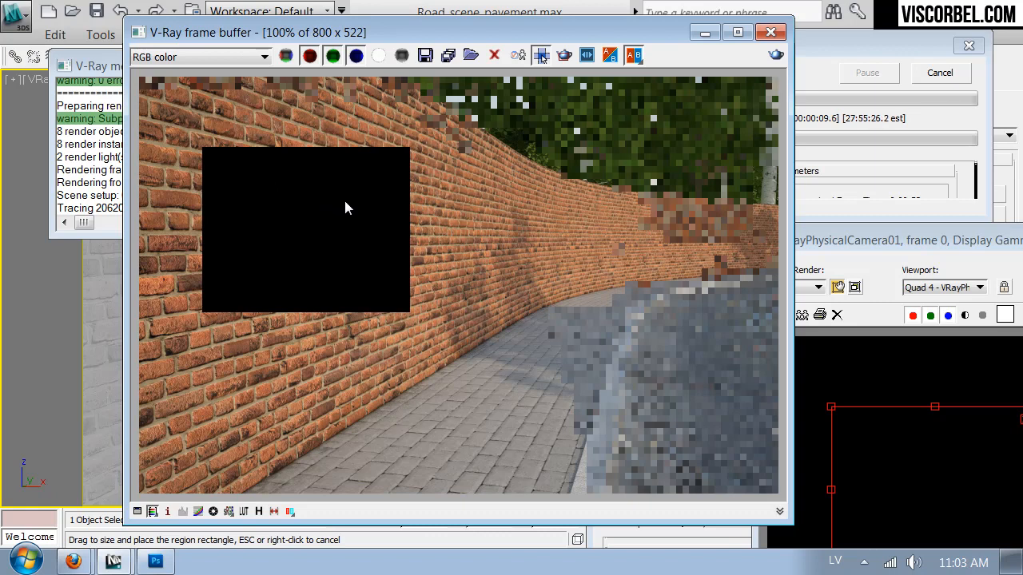
pyautogui.scroll(-1, 343, 200)
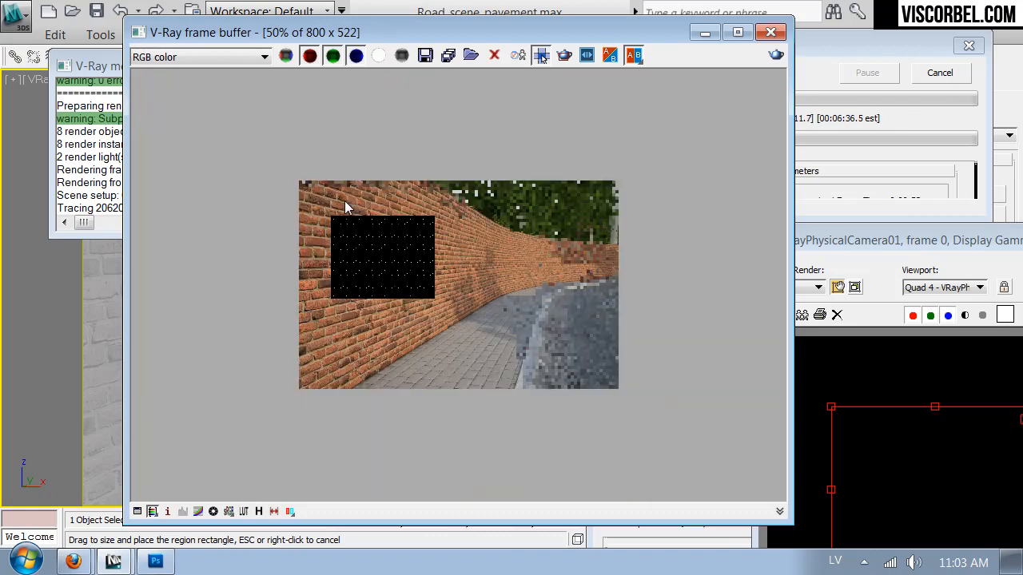
pyautogui.scroll(1, 367, 225)
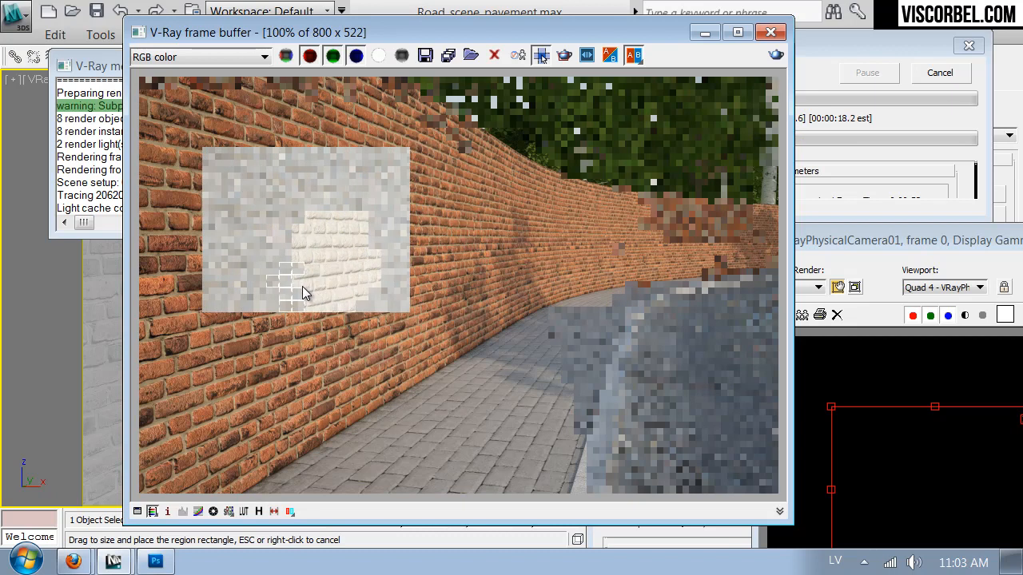
pyautogui.scroll(1, 283, 223)
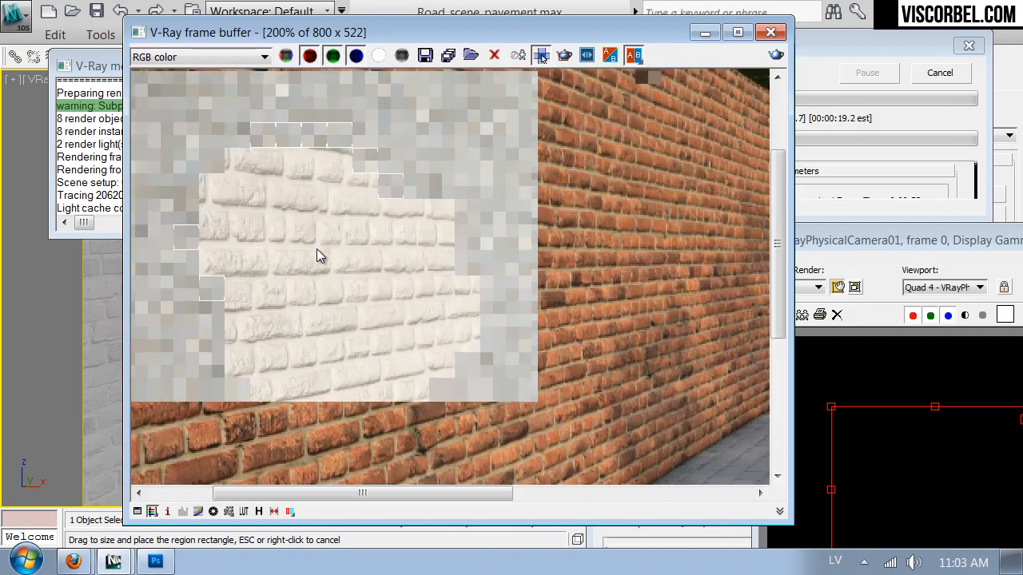
pyautogui.scroll(-1, 327, 252)
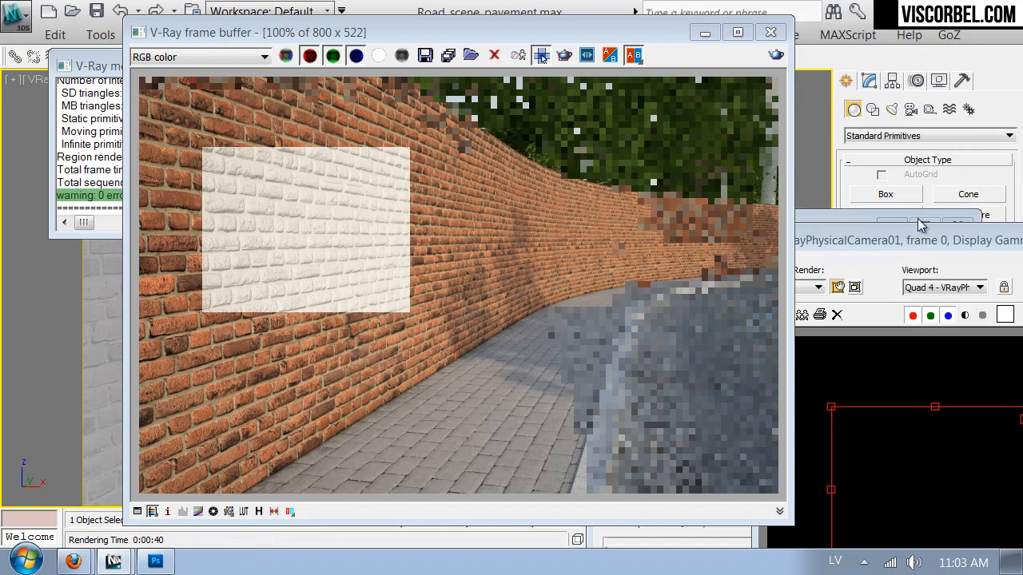
# - Set the reflection glossiness of the Bricks_white material to 0.85
pyautogui.moveTo(917, 248); pyautogui.dragTo(367, 206)
pyautogui.click(845, 203)
pyautogui.moveTo(829, 226); pyautogui.dragTo(806, 53)
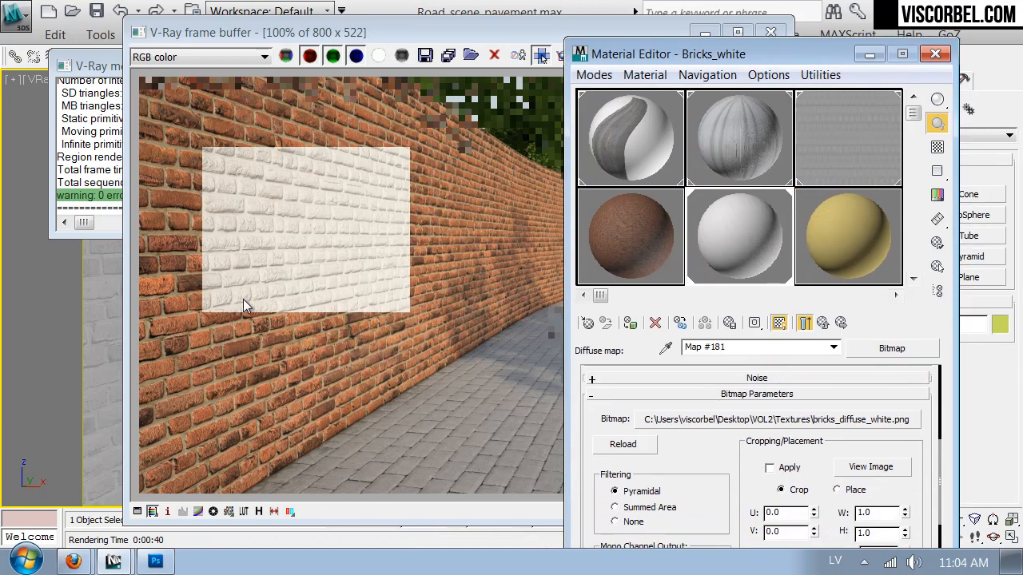
pyautogui.click(734, 233)
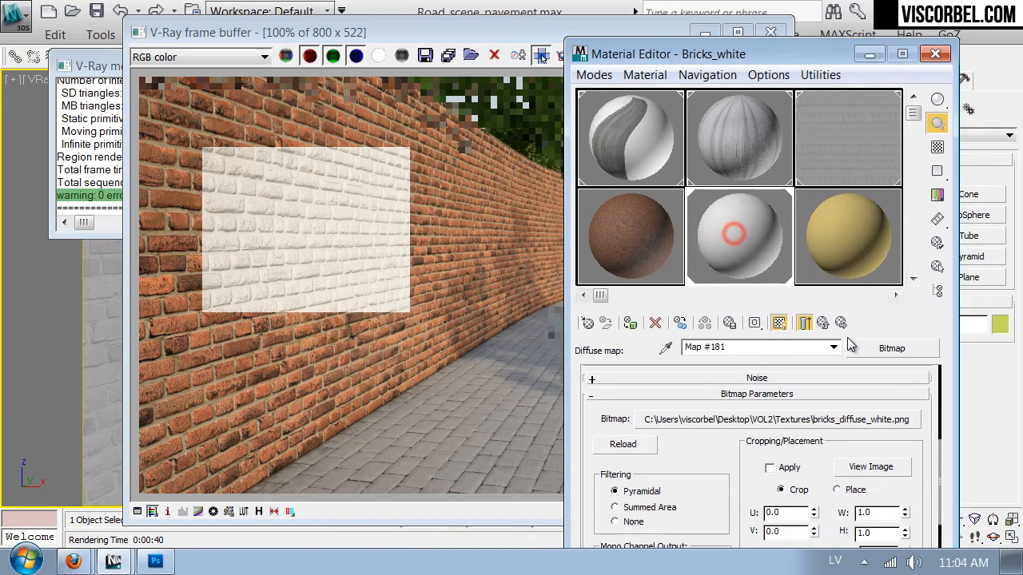
pyautogui.click(822, 323)
pyautogui.moveTo(620, 395); pyautogui.dragTo(650, 439)
pyautogui.scroll(5, 658, 429)
pyautogui.doubleClick(706, 424)
pyautogui.write(',85')
pyautogui.press('Return')
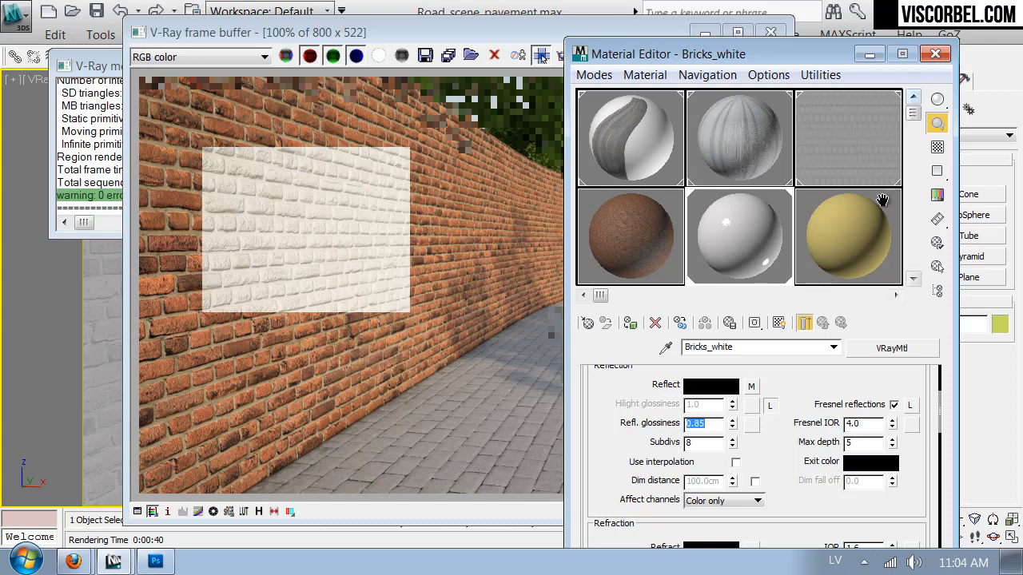
# - Set the displace amount in the Bricks_white maps to 1
pyautogui.moveTo(777, 55); pyautogui.dragTo(785, 22)
pyautogui.scroll(-10, 809, 499)
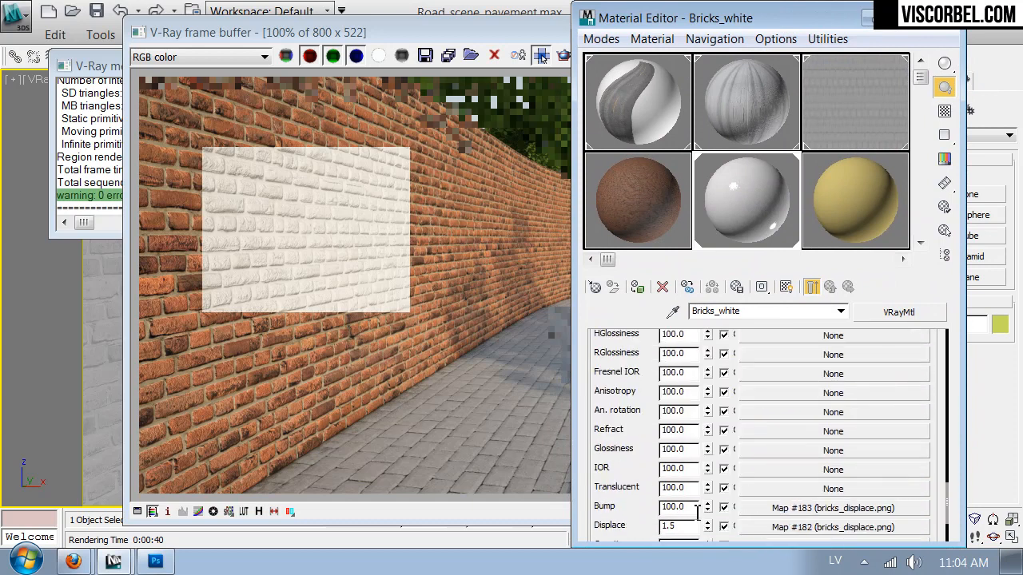
pyautogui.write('1')
pyautogui.press('Return')
# - Render the wall region again with the adjusted material, inspect the glossier white bricks, and close the frame buffer
pyautogui.moveTo(779, 17); pyautogui.dragTo(791, 192)
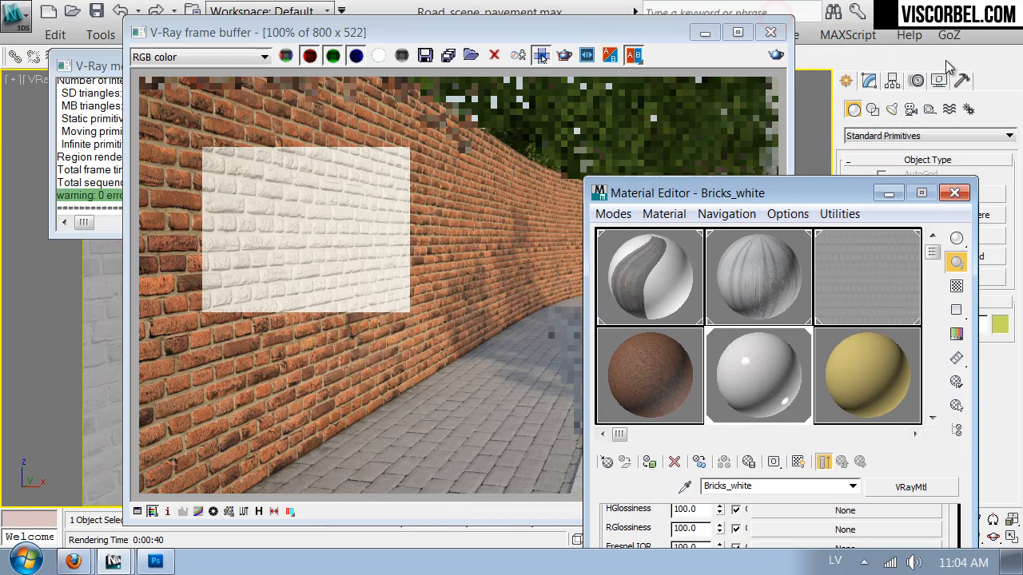
pyautogui.click(776, 55)
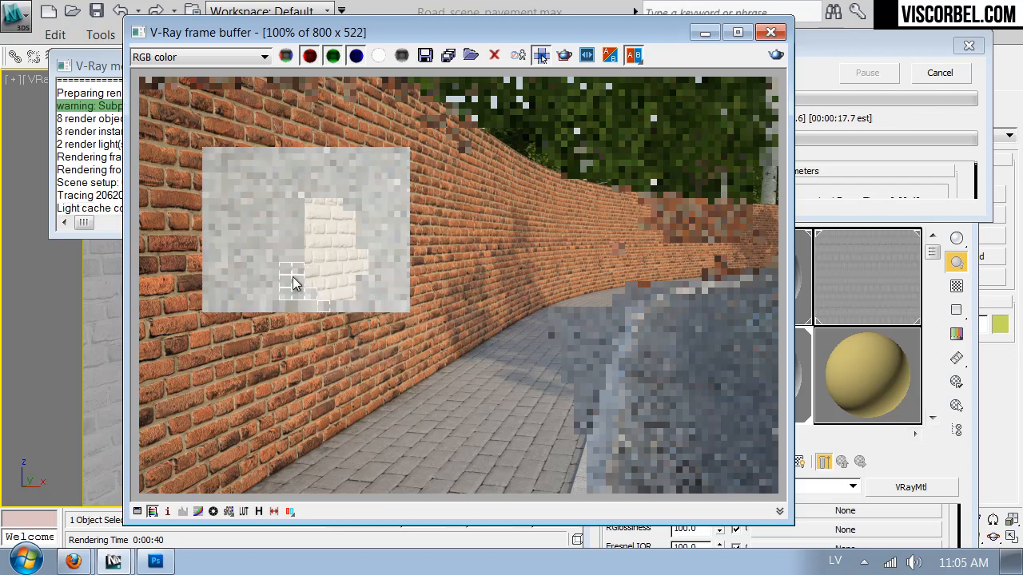
pyautogui.scroll(1, 281, 281)
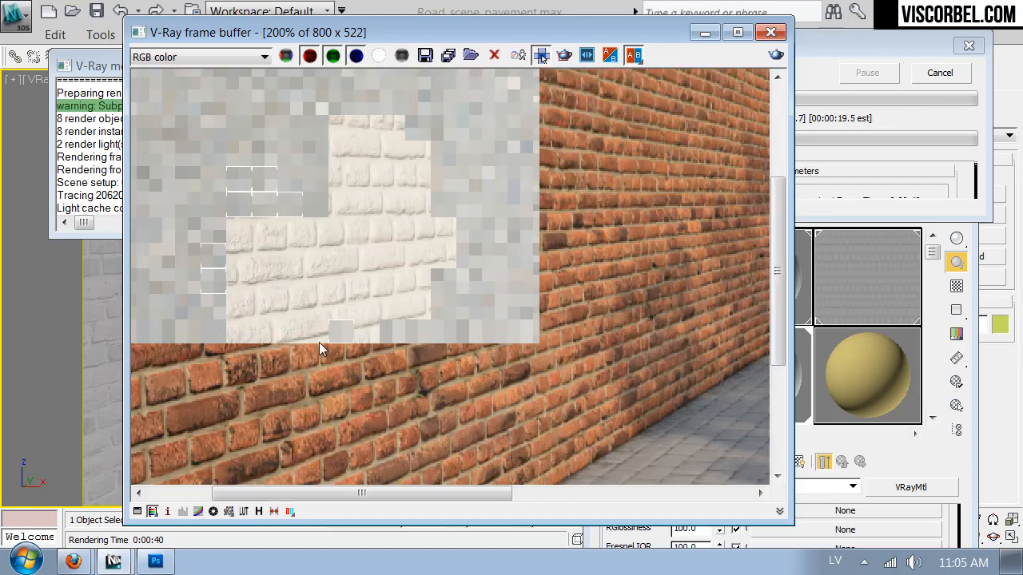
pyautogui.moveTo(203, 196); pyautogui.dragTo(322, 253, button='middle')
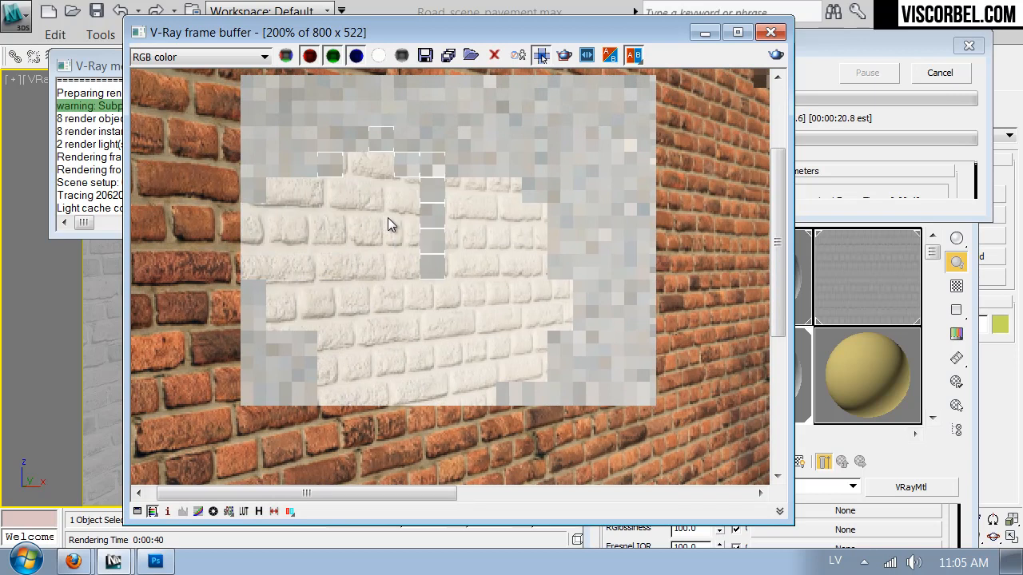
pyautogui.scroll(-1, 505, 241)
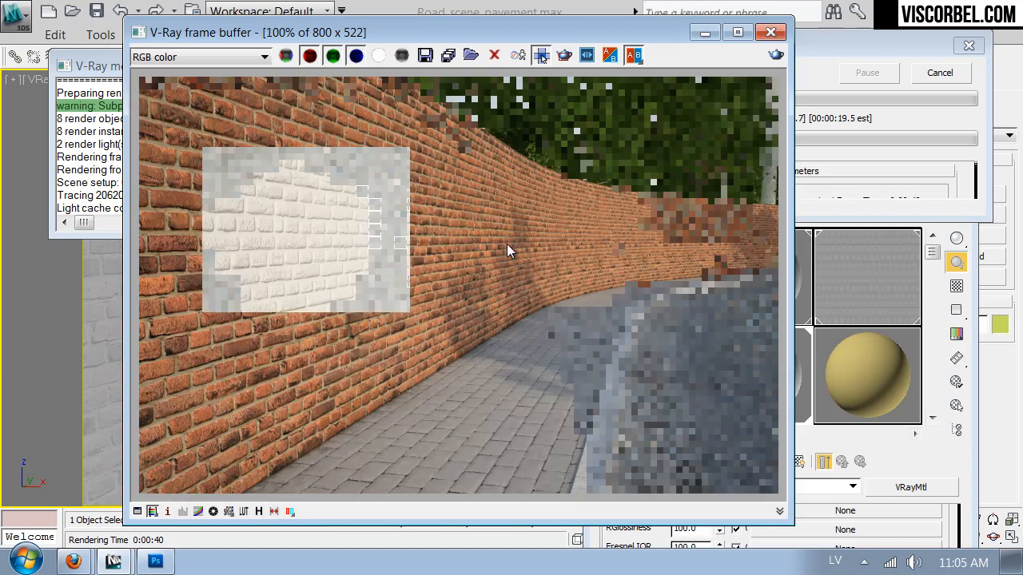
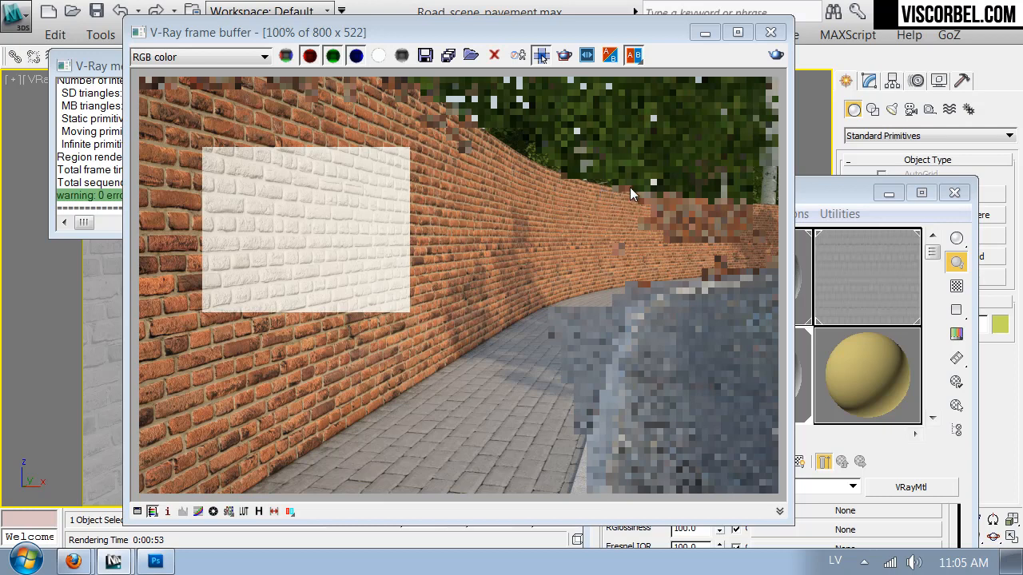
pyautogui.click(771, 32)
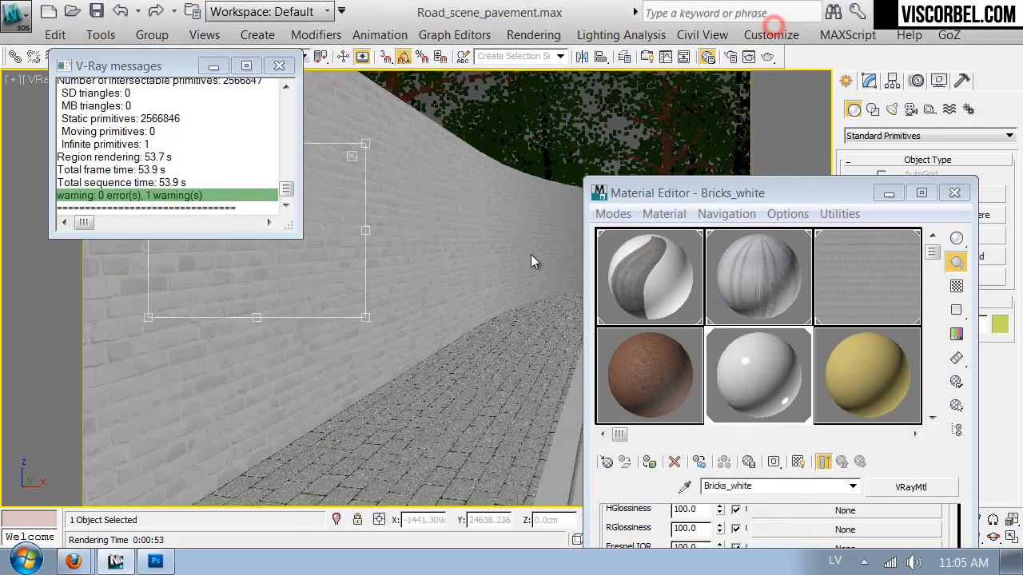
# - Close the V-Ray messages, copy the Bricks_white material to the neighbouring sample slot and rename the copy Bricks_white_dirty
pyautogui.click(280, 67)
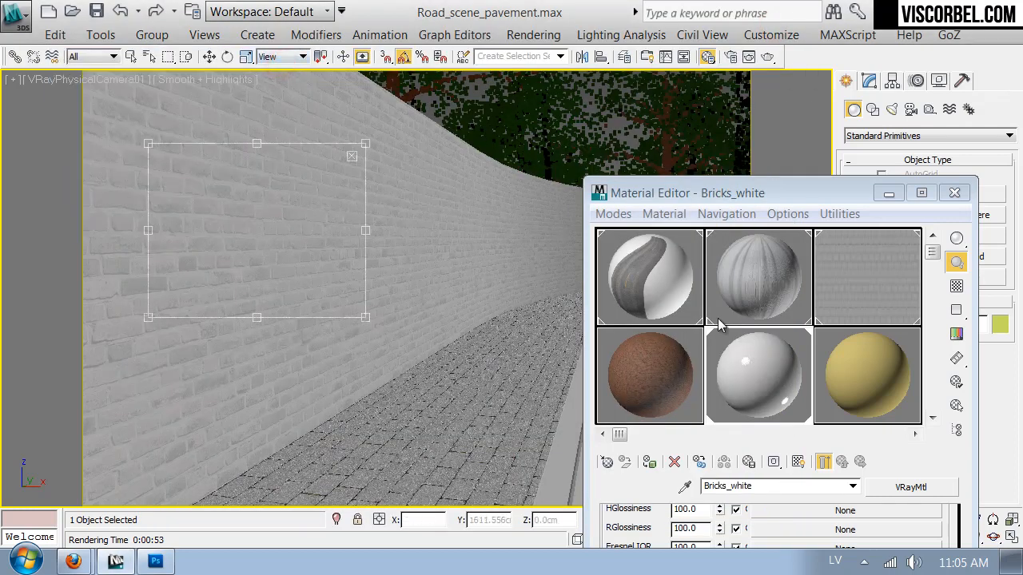
pyautogui.click(752, 370)
pyautogui.moveTo(844, 371); pyautogui.dragTo(848, 373)
pyautogui.click(792, 488)
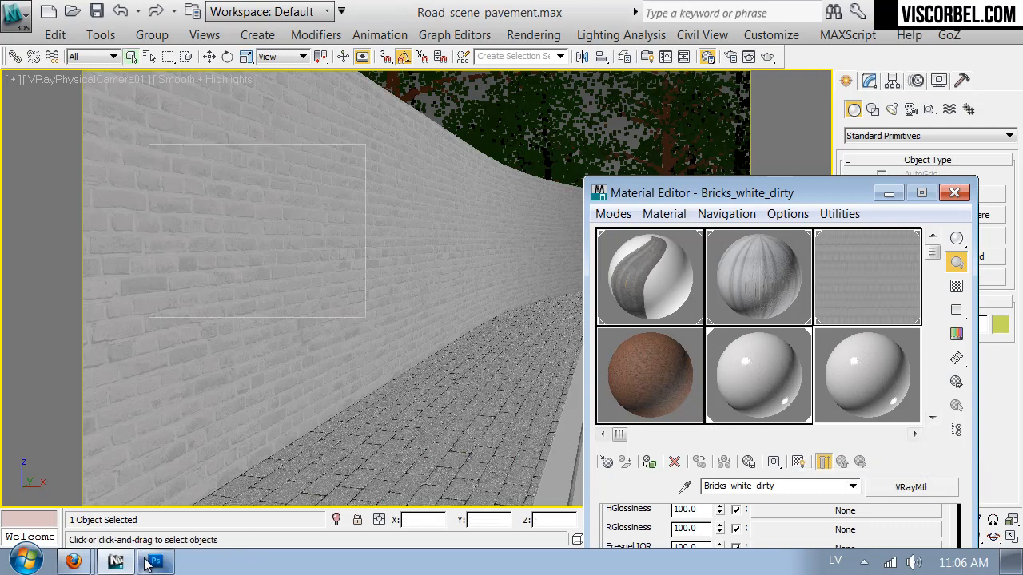
# - Switch to Firefox and search the CG Textures site for "dirty wall"
pyautogui.rightClick(73, 561)
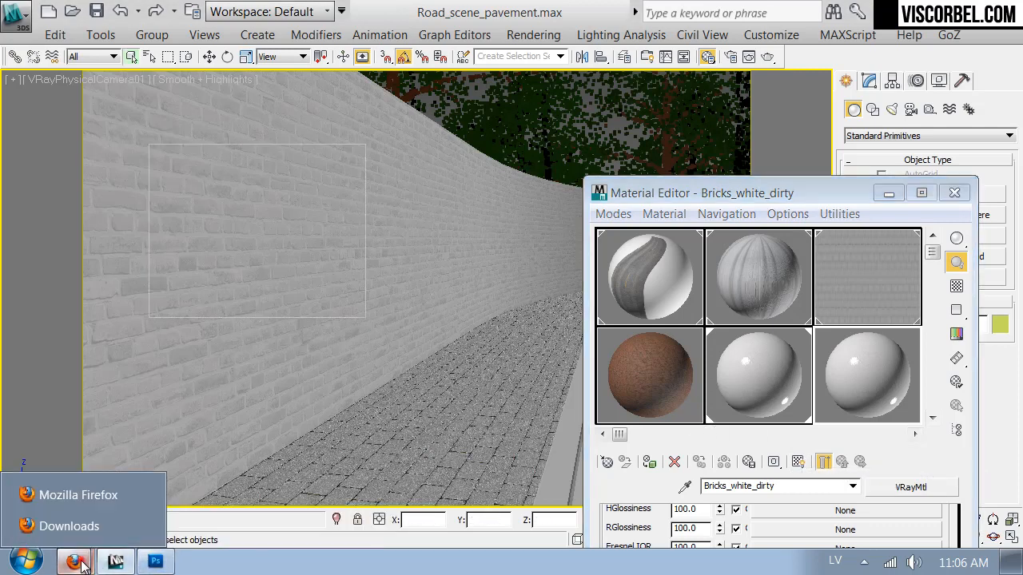
pyautogui.click(59, 497)
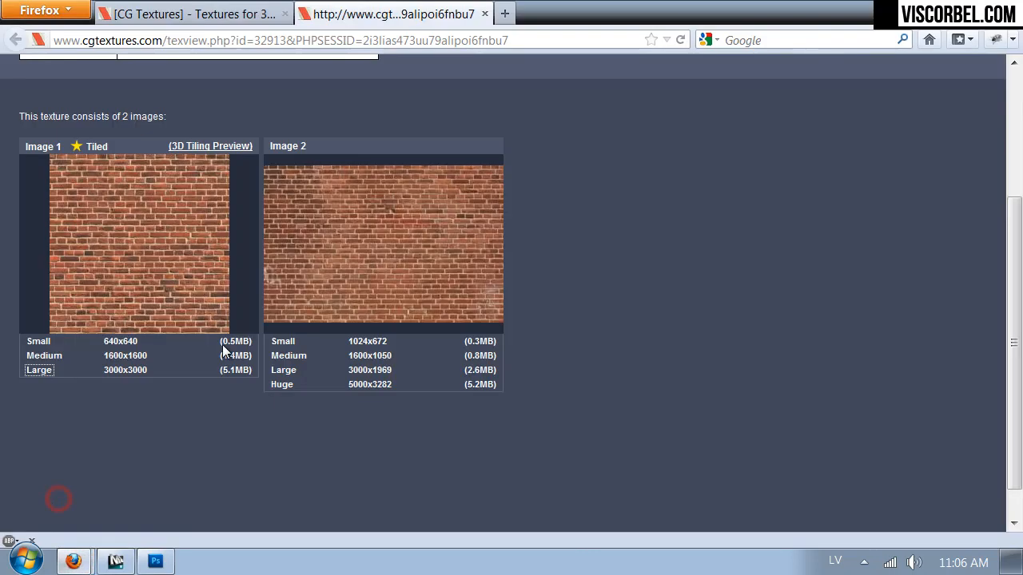
pyautogui.click(175, 16)
pyautogui.doubleClick(76, 132)
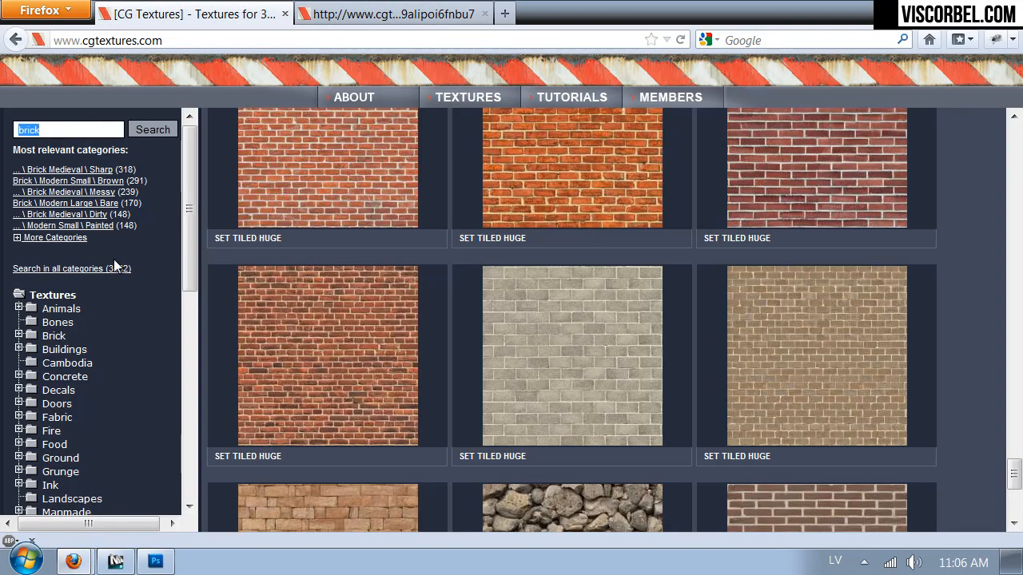
pyautogui.write('dirt')
pyautogui.press('Return')
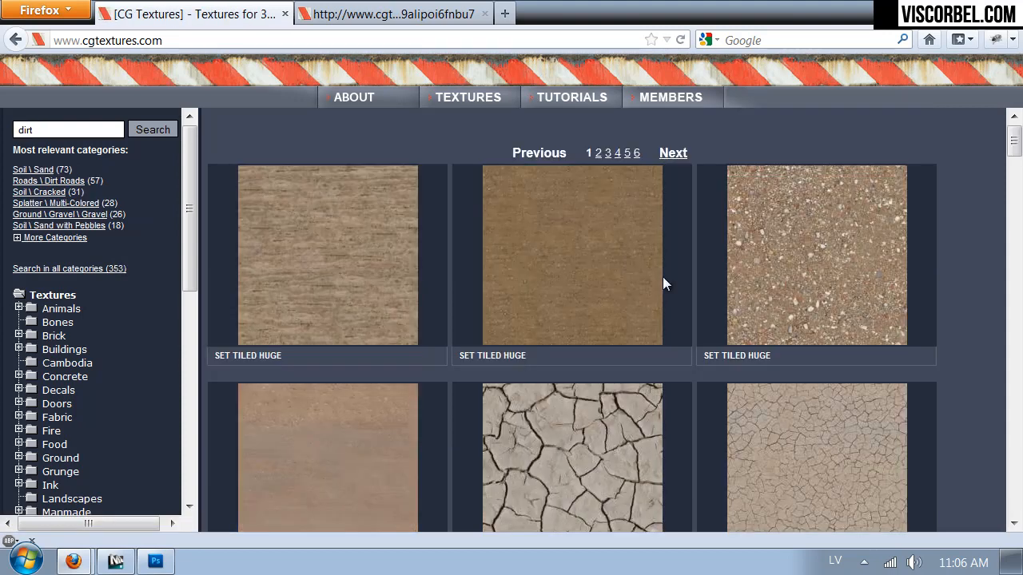
pyautogui.moveTo(879, 258)
pyautogui.scroll(-5, 879, 258)
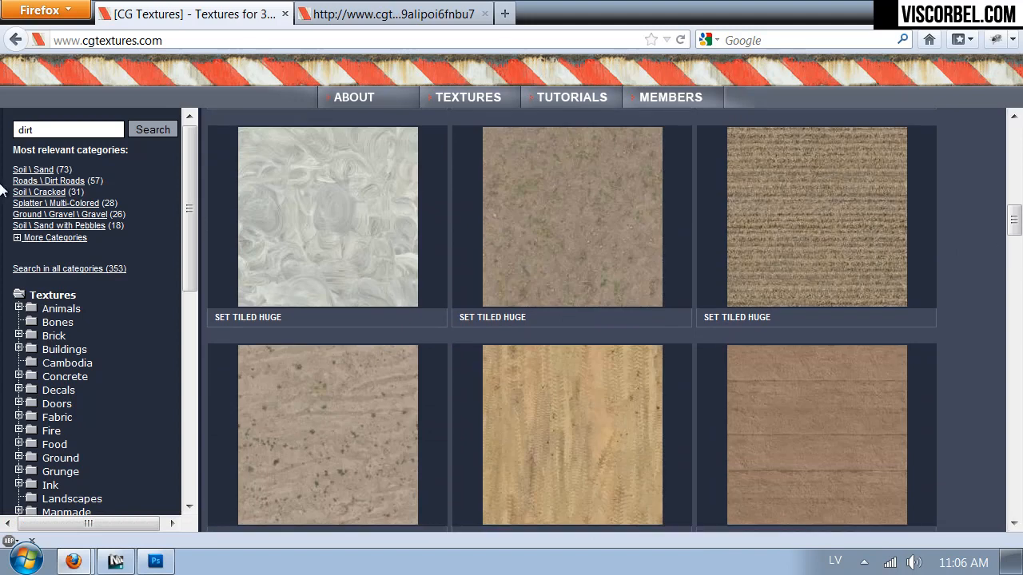
pyautogui.write('y wall')
pyautogui.press('Return')
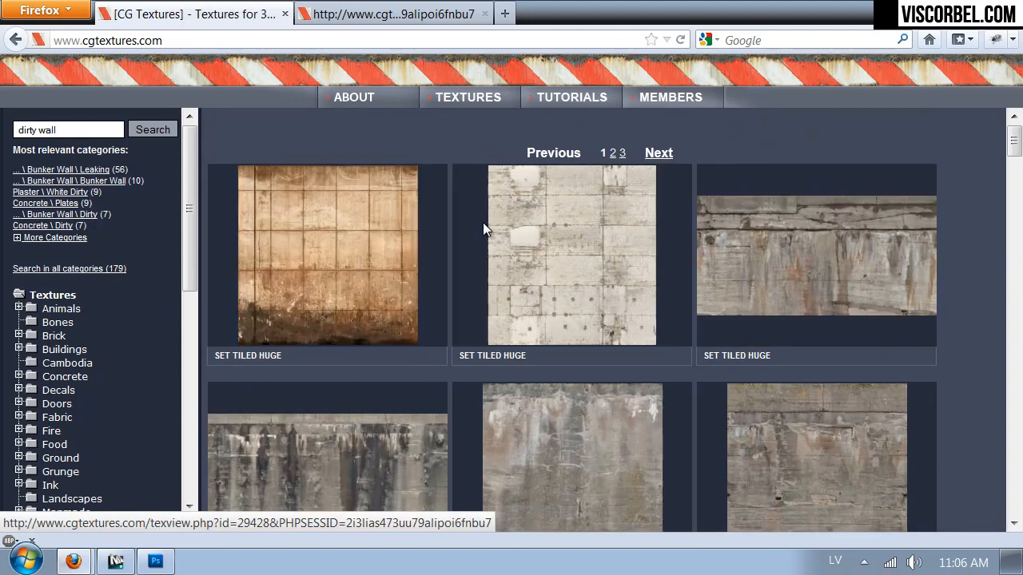
# - Browse the first two pages of dirty wall textures for a wall with dark leaking streaks
pyautogui.scroll(-6, 927, 190)
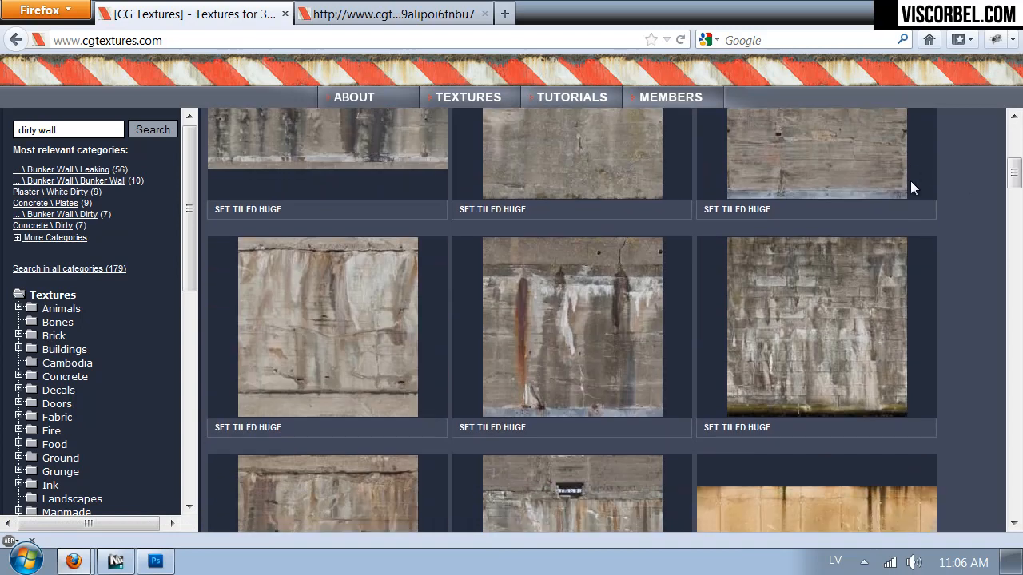
pyautogui.scroll(-5, 909, 192)
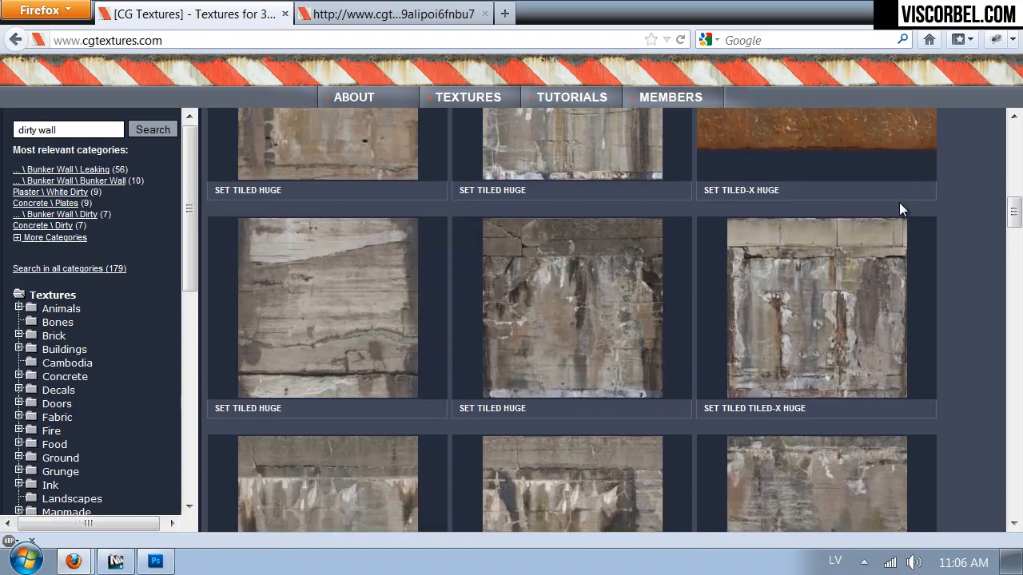
pyautogui.scroll(-10, 984, 213)
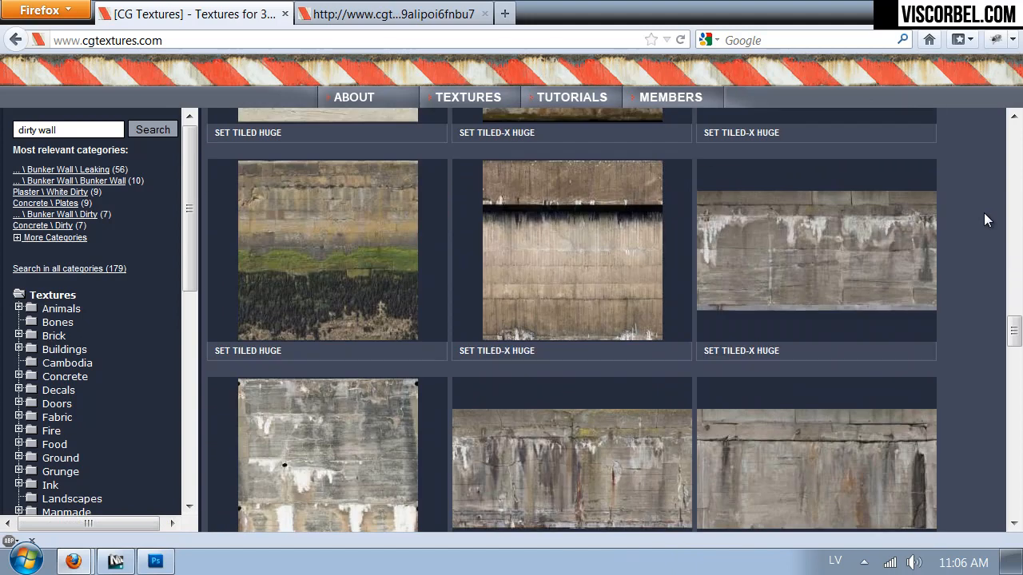
pyautogui.moveTo(601, 239)
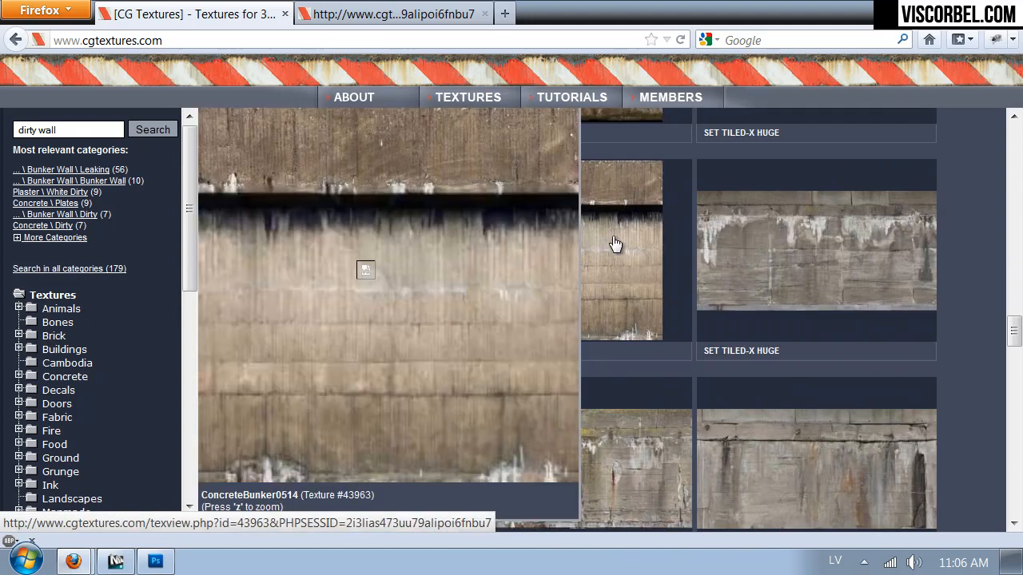
pyautogui.scroll(-3, 644, 243)
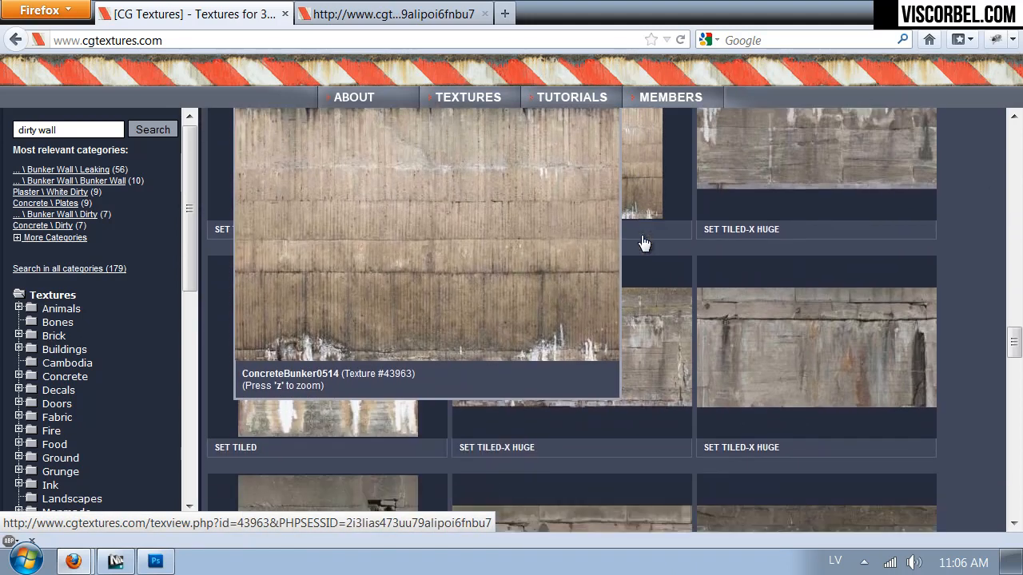
pyautogui.scroll(-3, 995, 220)
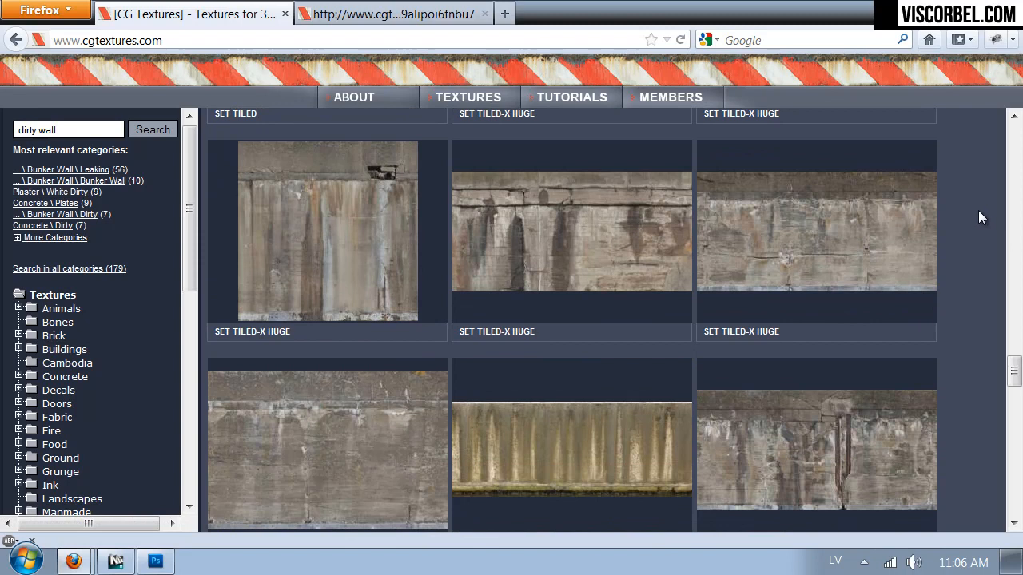
pyautogui.scroll(-2, 916, 212)
pyautogui.moveTo(542, 350)
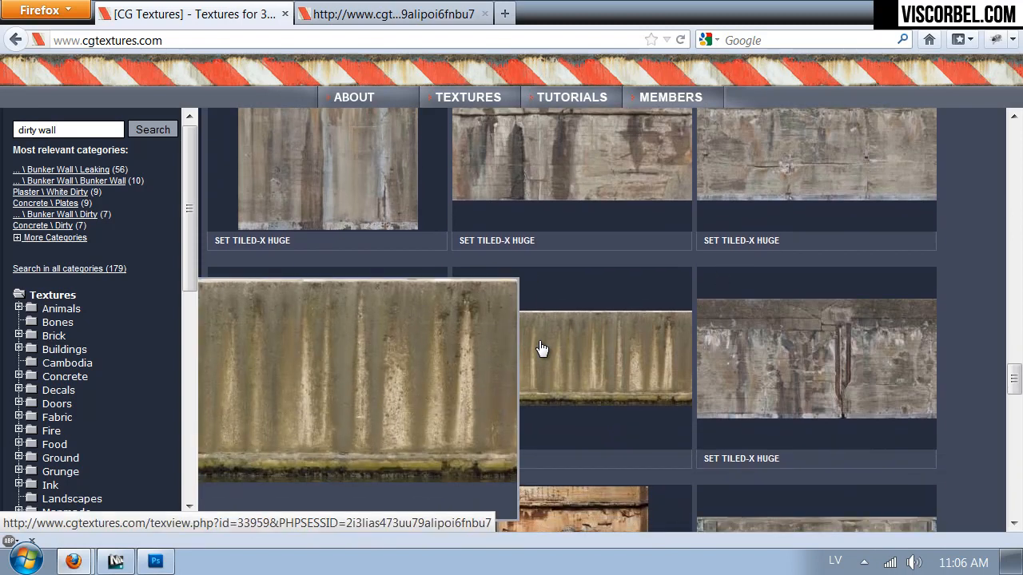
pyautogui.scroll(-3, 542, 349)
pyautogui.scroll(-3, 583, 288)
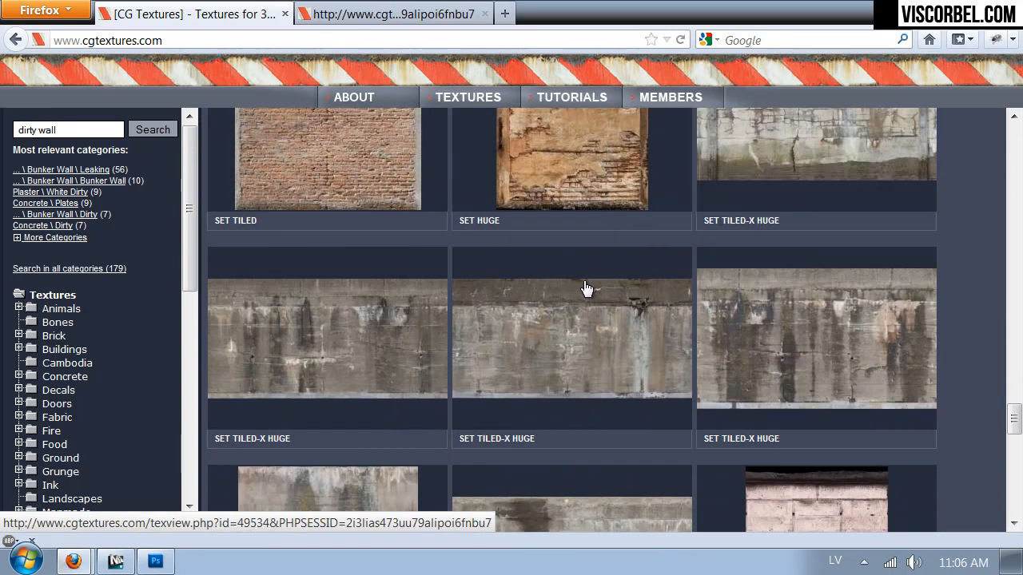
pyautogui.scroll(-5, 586, 288)
pyautogui.scroll(-4, 591, 287)
pyautogui.moveTo(840, 272)
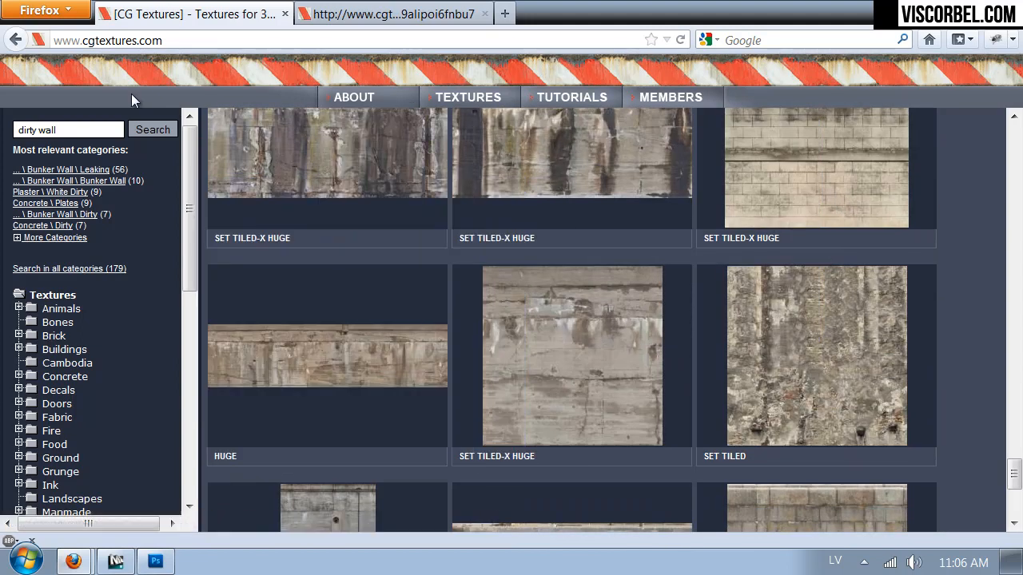
pyautogui.scroll(-3, 439, 223)
pyautogui.scroll(-5, 438, 219)
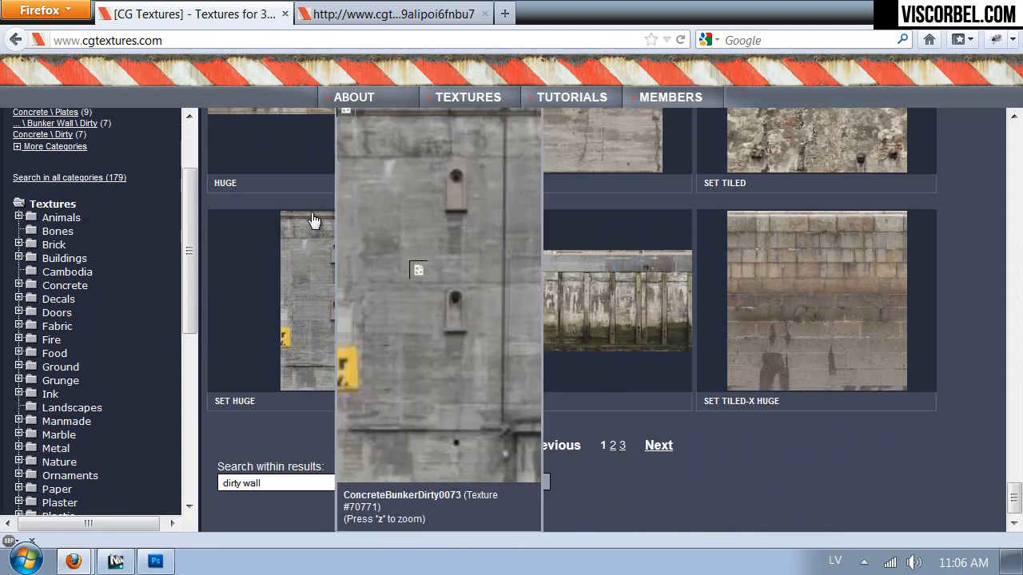
pyautogui.click(611, 441)
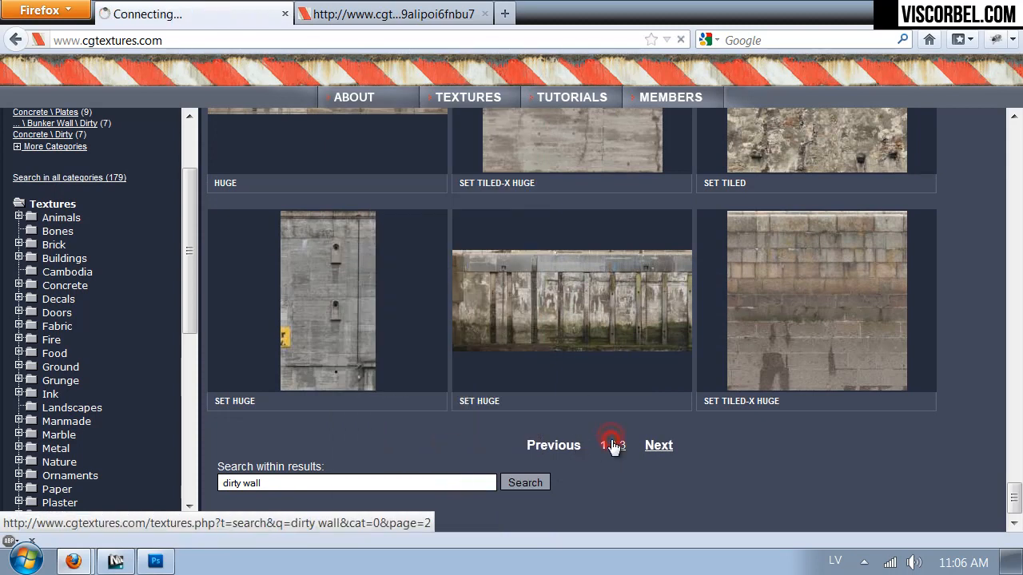
pyautogui.moveTo(1014, 144); pyautogui.dragTo(1008, 190)
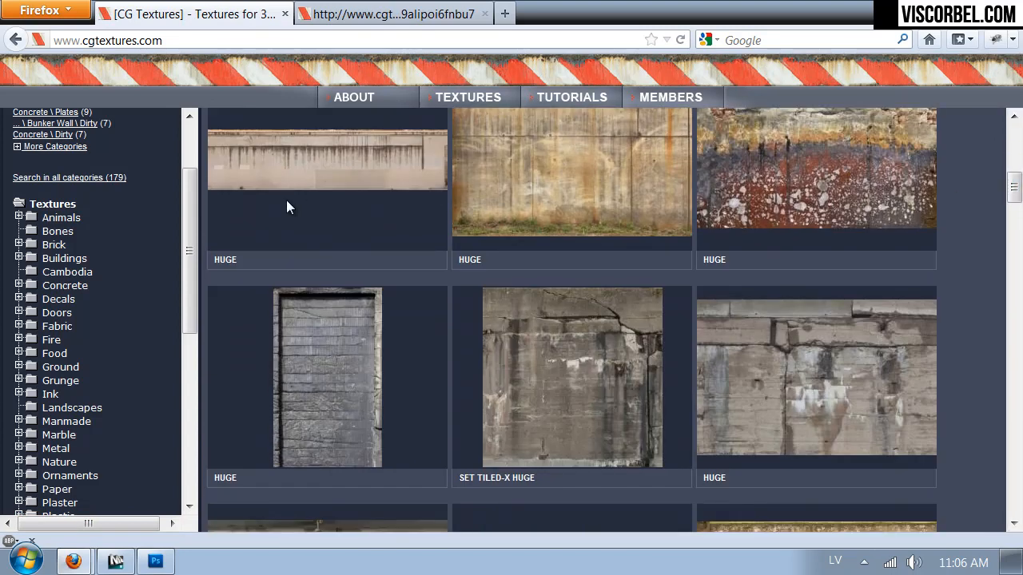
# - Open the PlasterLeaking0072 texture and download its Huge 11771x2988 image into Adobe Photoshop CS5.1
pyautogui.click(268, 156)
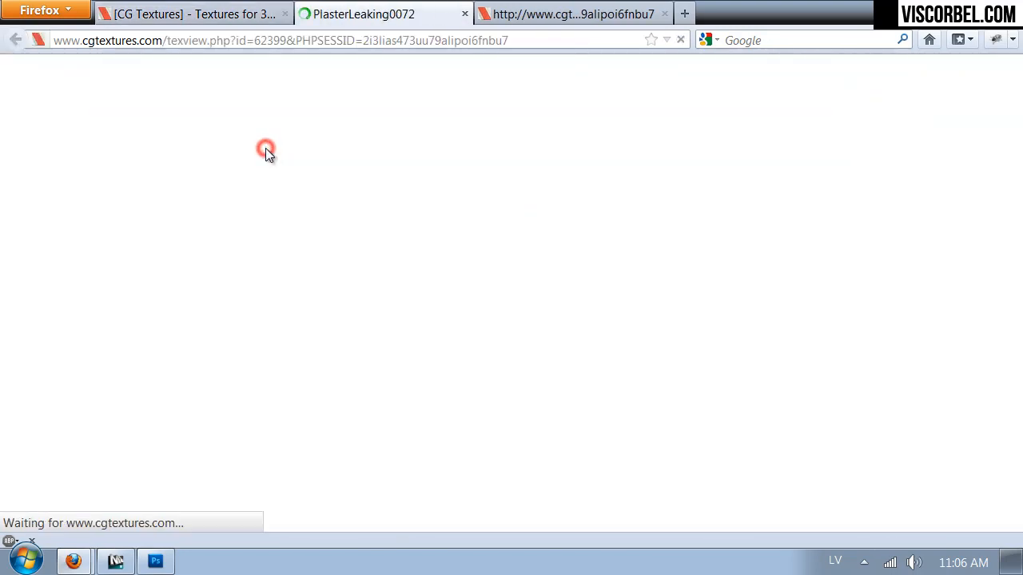
pyautogui.scroll(-4, 211, 368)
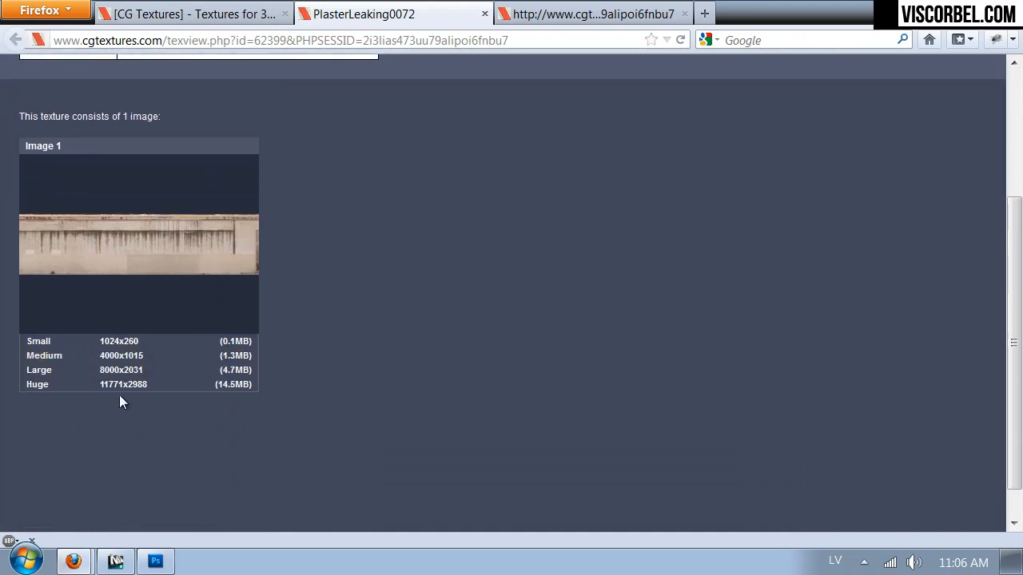
pyautogui.click(120, 387)
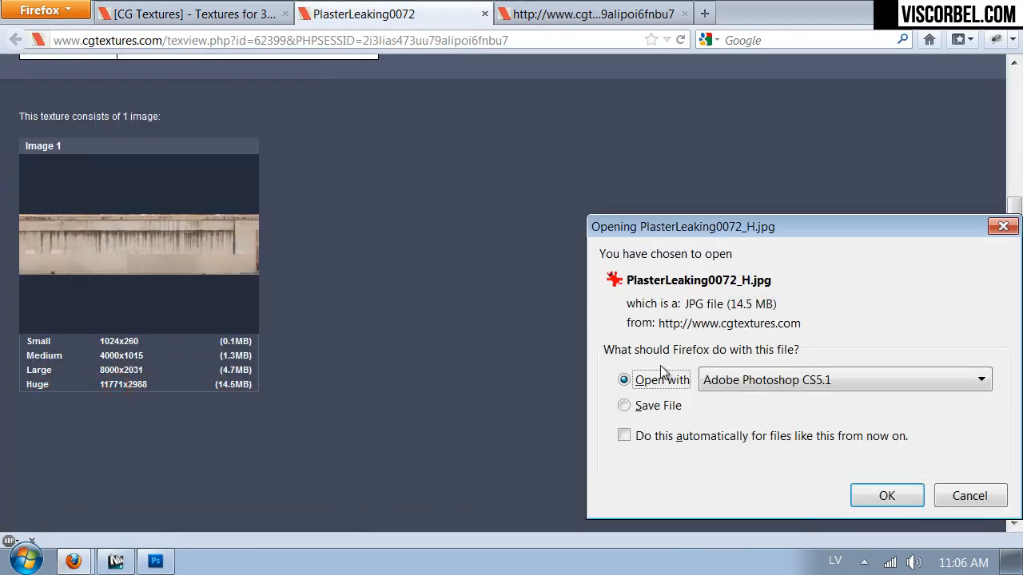
pyautogui.click(904, 491)
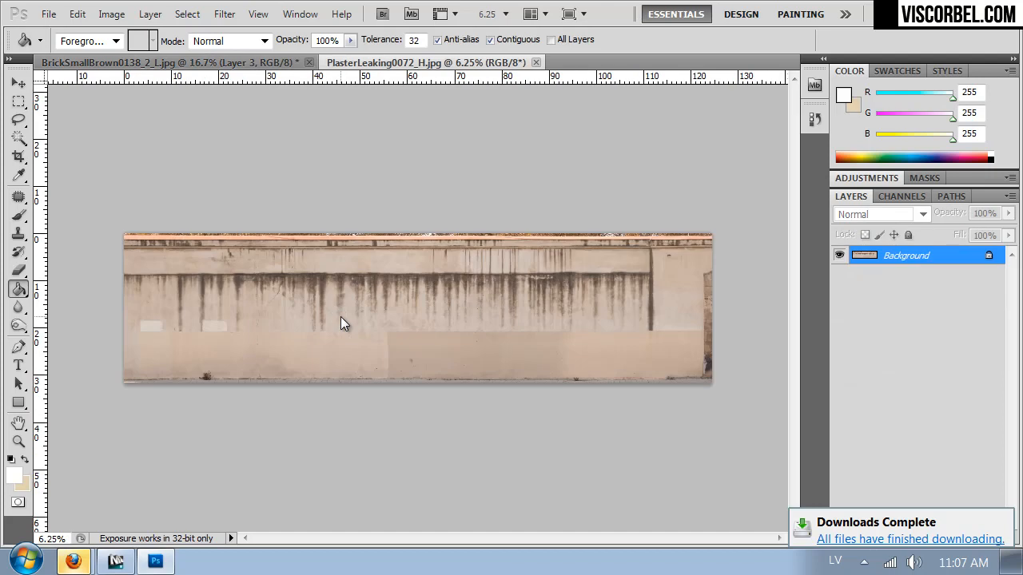
# - Crop the plaster image to the long horizontal band with the dark dripping stains
pyautogui.press('c')
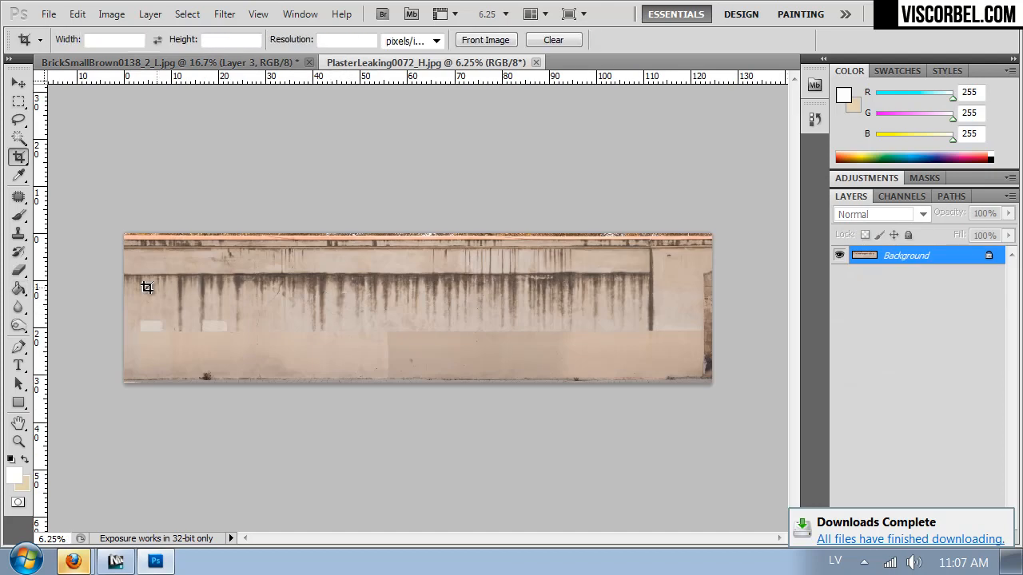
pyautogui.moveTo(121, 275); pyautogui.dragTo(647, 327)
pyautogui.press('Return')
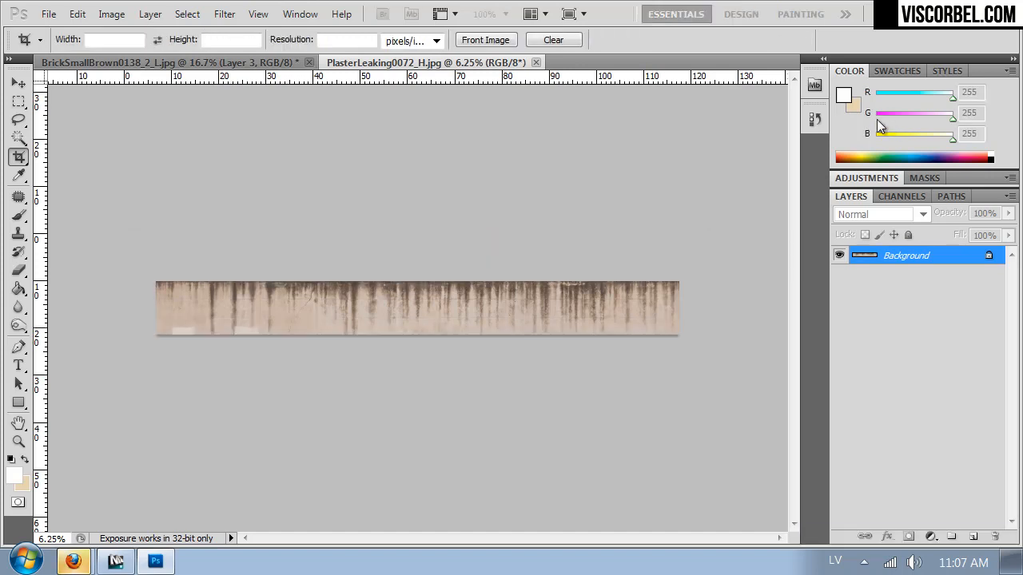
pyautogui.hotkey('ctrl', '+')
pyautogui.hotkey('ctrl', '+')
pyautogui.hotkey('ctrl', '+')
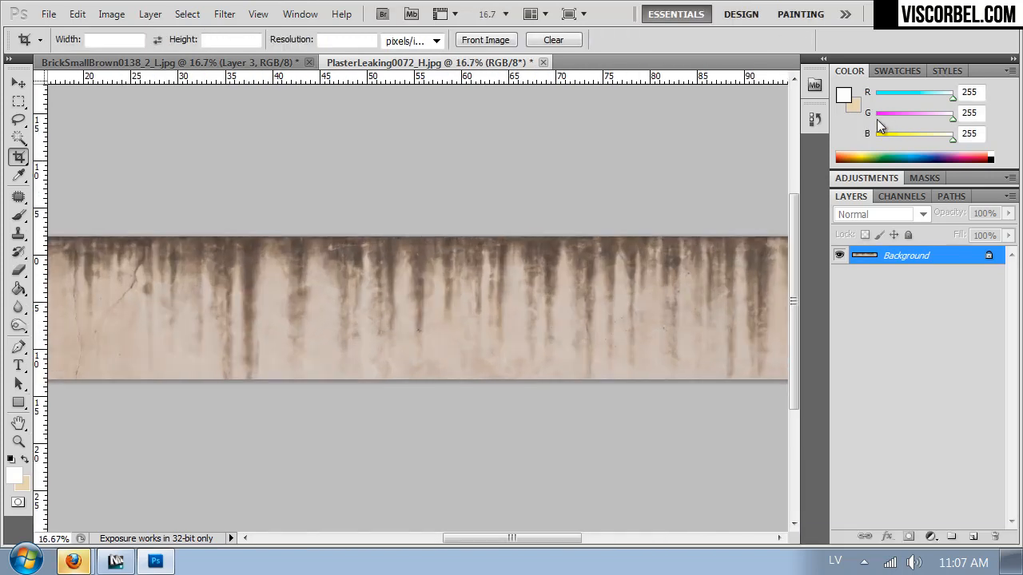
pyautogui.hotkey('ctrl', '-')
pyautogui.hotkey('ctrl', '-')
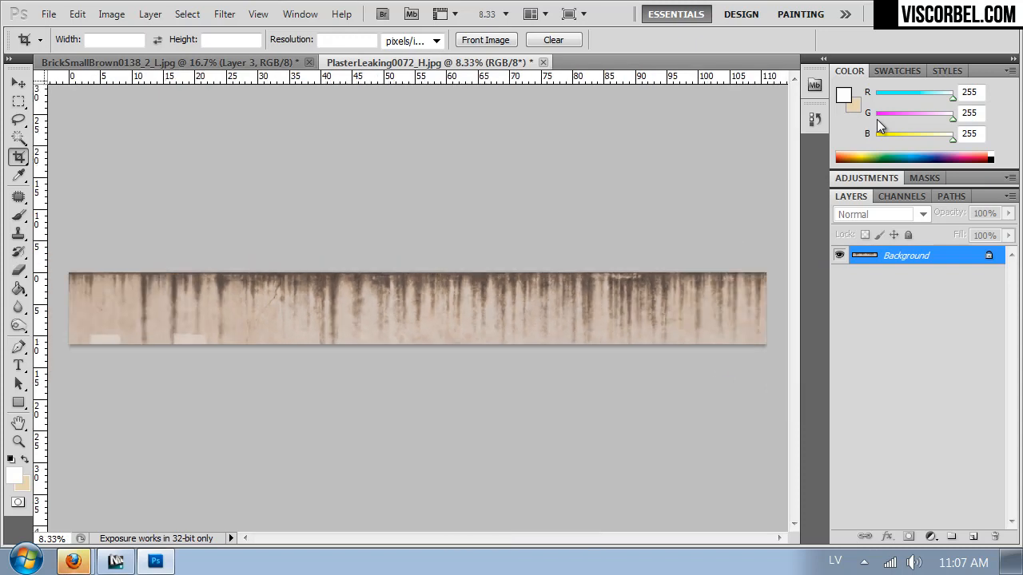
# - Fully desaturate the cropped stain image with Hue/Saturation
pyautogui.hotkey('ctrl', 'u')
pyautogui.moveTo(701, 231); pyautogui.dragTo(589, 232)
pyautogui.click(857, 106)
# - Raise the stain image's contrast with Levels, sampling the white point on light plaster and the black point on the dark upper stain
pyautogui.hotkey('ctrl', 'l')
pyautogui.moveTo(676, 376); pyautogui.dragTo(643, 377)
pyautogui.moveTo(471, 376); pyautogui.dragTo(515, 376)
pyautogui.click(752, 333)
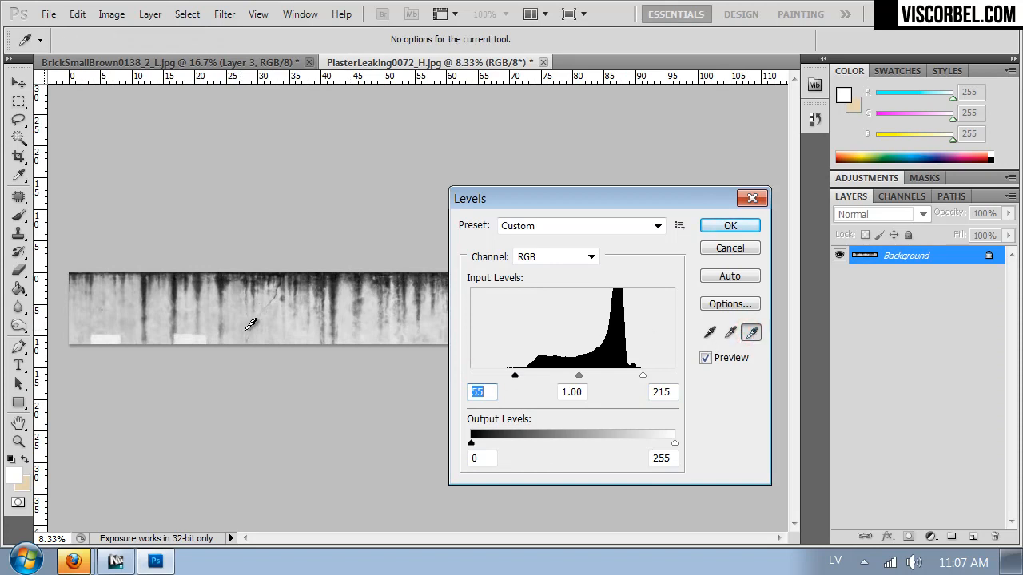
pyautogui.click(370, 320)
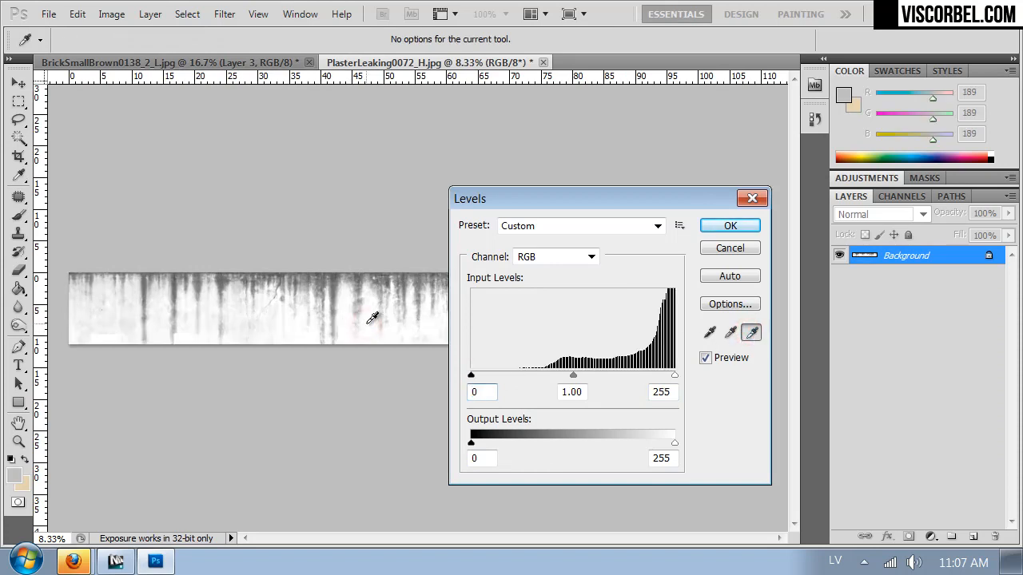
pyautogui.click(710, 333)
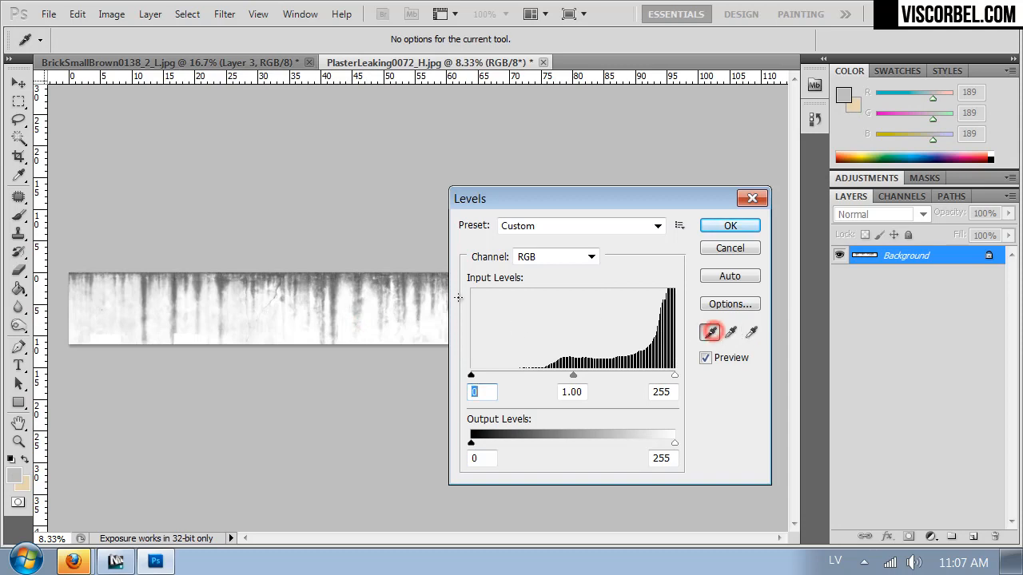
pyautogui.click(337, 278)
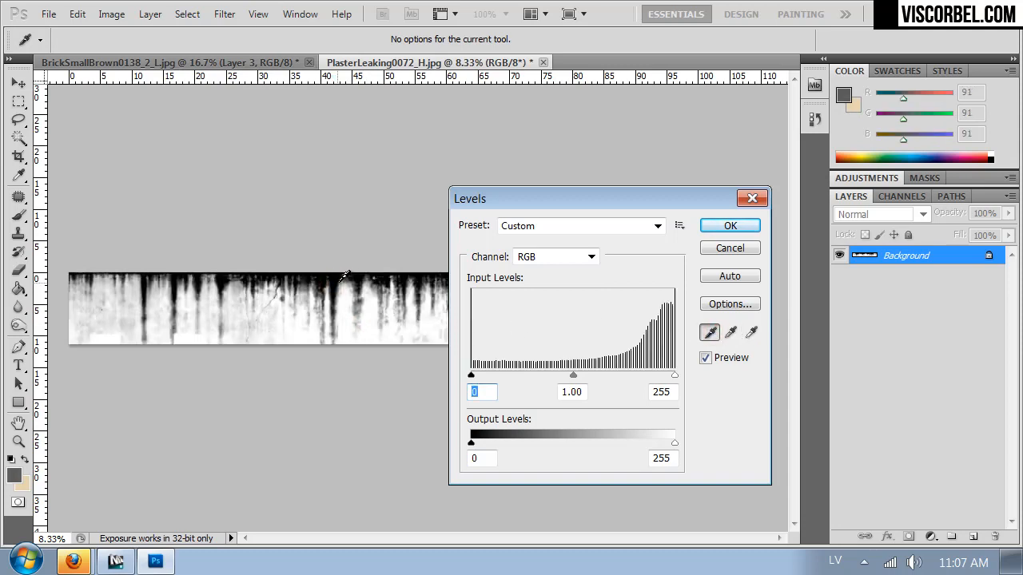
pyautogui.click(703, 224)
# - Apply the Levels change and cover the blank white patches along the stain strip's lower edge with the Clone Stamp, sampling nearby plaster
pyautogui.press('c')
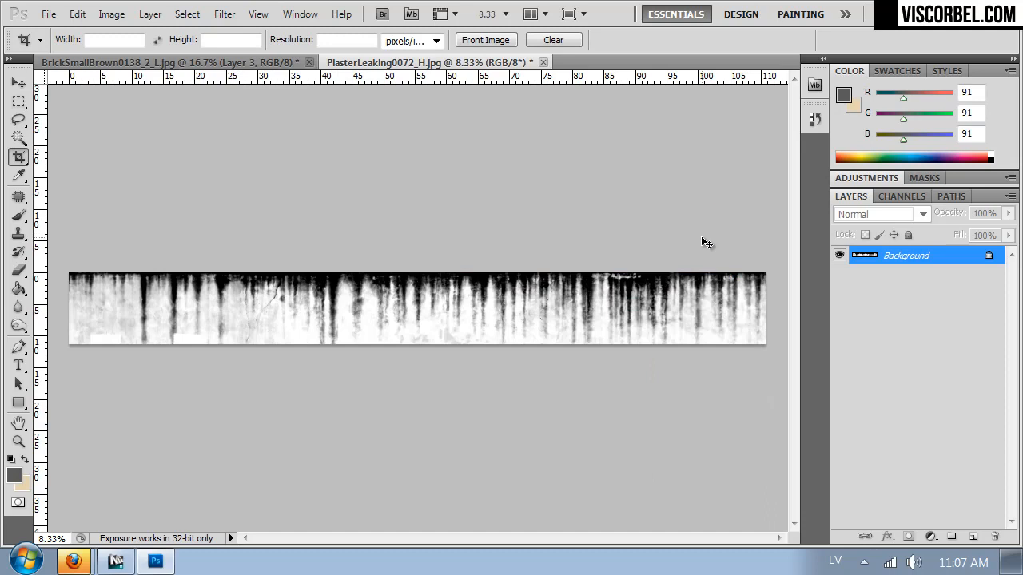
pyautogui.hotkey('ctrl', '+')
pyautogui.hotkey('ctrl', '+')
pyautogui.hotkey('ctrl', '+')
pyautogui.moveTo(157, 400); pyautogui.dragTo(597, 367)
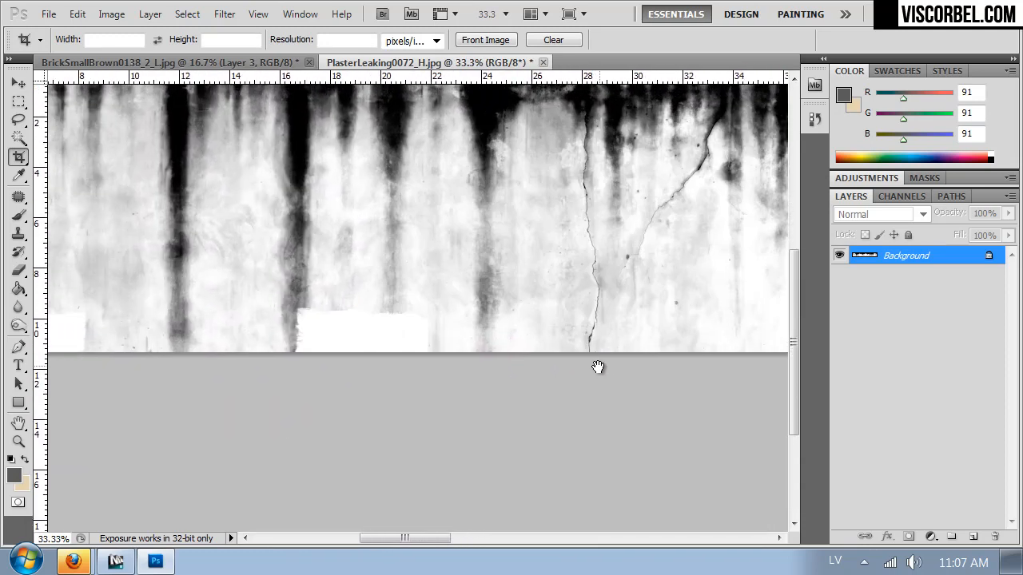
pyautogui.press('s')
pyautogui.keyDown('alt'); pyautogui.click(322, 272); pyautogui.keyUp('alt')
pyautogui.moveTo(320, 311); pyautogui.dragTo(318, 311)
pyautogui.rightClick(354, 285)
pyautogui.click(404, 353)
pyautogui.click(454, 316)
pyautogui.keyDown('alt'); pyautogui.click(700, 297); pyautogui.keyUp('alt')
pyautogui.moveTo(389, 325)
pyautogui.mouseDown()
pyautogui.moveTo(399, 356)
pyautogui.moveTo(432, 312)
pyautogui.moveTo(382, 302)
pyautogui.moveTo(387, 293)
pyautogui.moveTo(376, 317)
pyautogui.moveTo(354, 308)
pyautogui.mouseUp()
pyautogui.keyDown('alt'); pyautogui.click(356, 279); pyautogui.keyUp('alt')
pyautogui.keyDown('alt'); pyautogui.click(715, 301); pyautogui.keyUp('alt')
pyautogui.click(357, 319)
pyautogui.keyDown('alt'); pyautogui.click(254, 289); pyautogui.keyUp('alt')
pyautogui.click(312, 329)
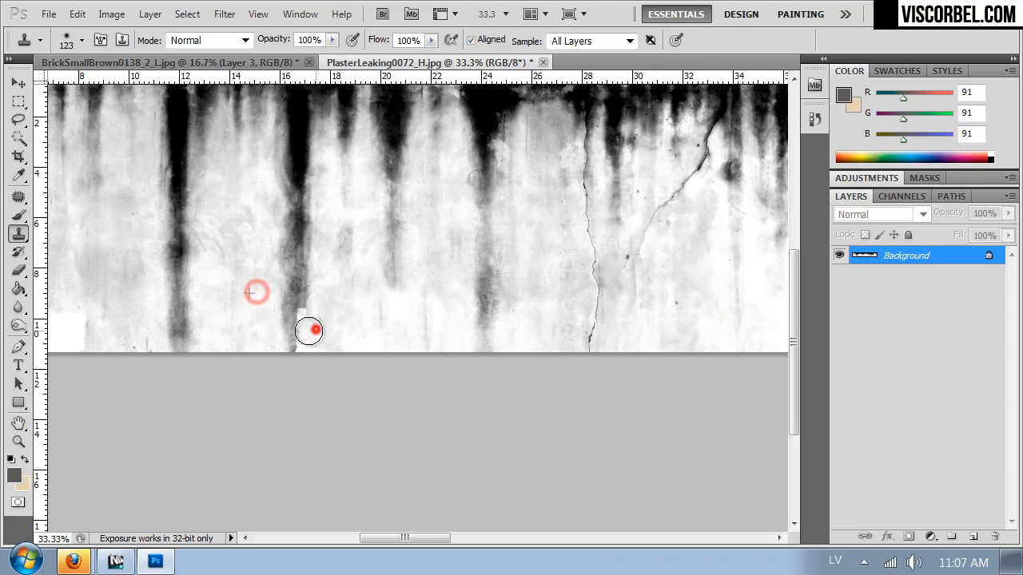
pyautogui.moveTo(310, 314)
pyautogui.mouseDown()
pyautogui.moveTo(319, 249)
pyautogui.moveTo(454, 255)
pyautogui.moveTo(362, 271)
pyautogui.mouseUp()
# - Clone nearby plaster over the thin vertical crack and the remaining flaws in the stain strip
pyautogui.keyDown('alt'); pyautogui.click(506, 274); pyautogui.keyUp('alt')
pyautogui.moveTo(548, 297)
pyautogui.mouseDown()
pyautogui.moveTo(586, 324)
pyautogui.moveTo(671, 345)
pyautogui.moveTo(663, 311)
pyautogui.mouseUp()
pyautogui.keyDown('alt'); pyautogui.click(622, 223); pyautogui.keyUp('alt')
pyautogui.moveTo(708, 254); pyautogui.dragTo(283, 367)
pyautogui.hotkey('ctrl', '-')
pyautogui.hotkey('ctrl', '-')
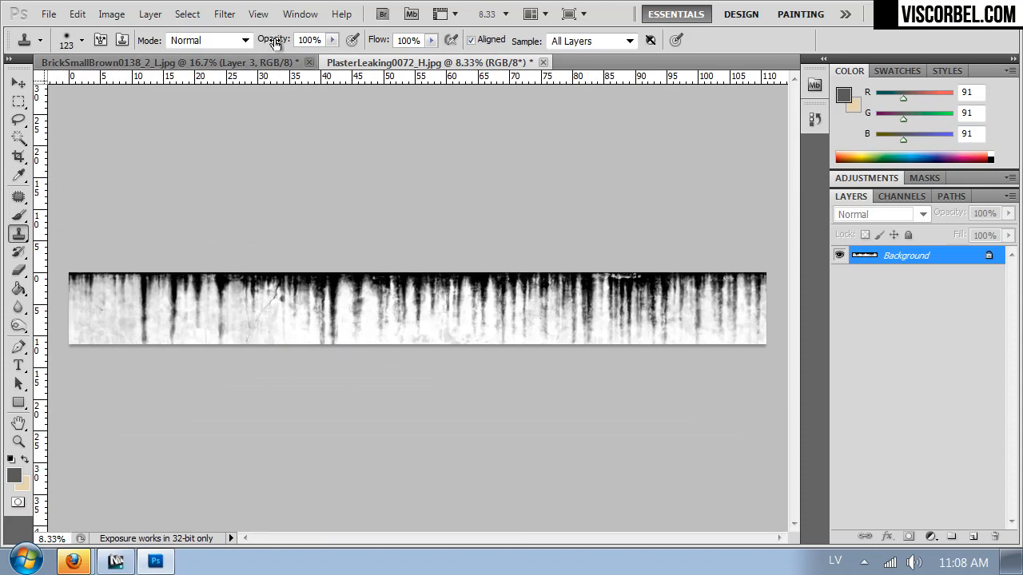
# - Apply the Offset filter to the stain strip with +4799 pixels horizontal, 0 vertical and Wrap Around
pyautogui.click(226, 16)
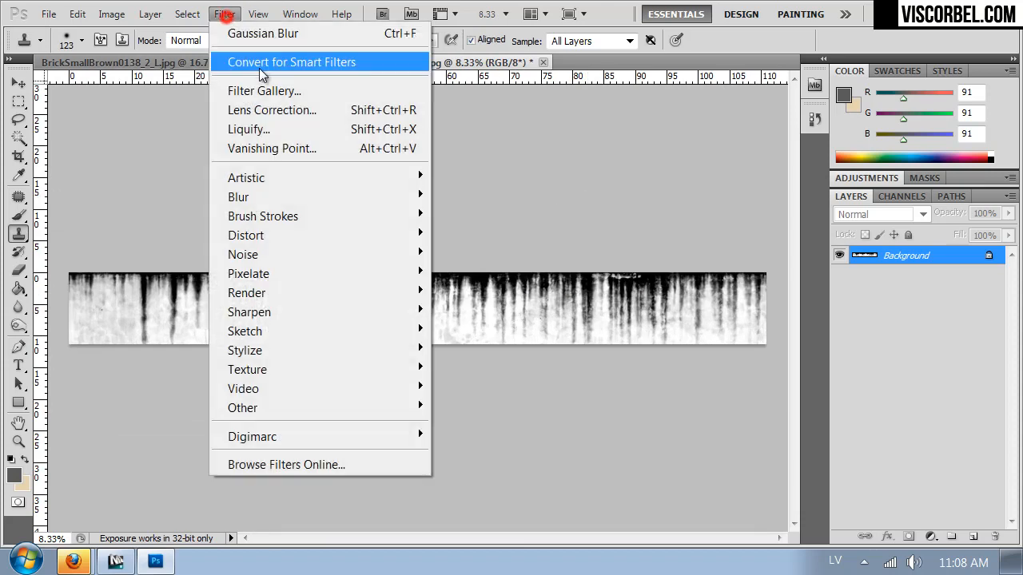
pyautogui.click(343, 405)
pyautogui.click(474, 482)
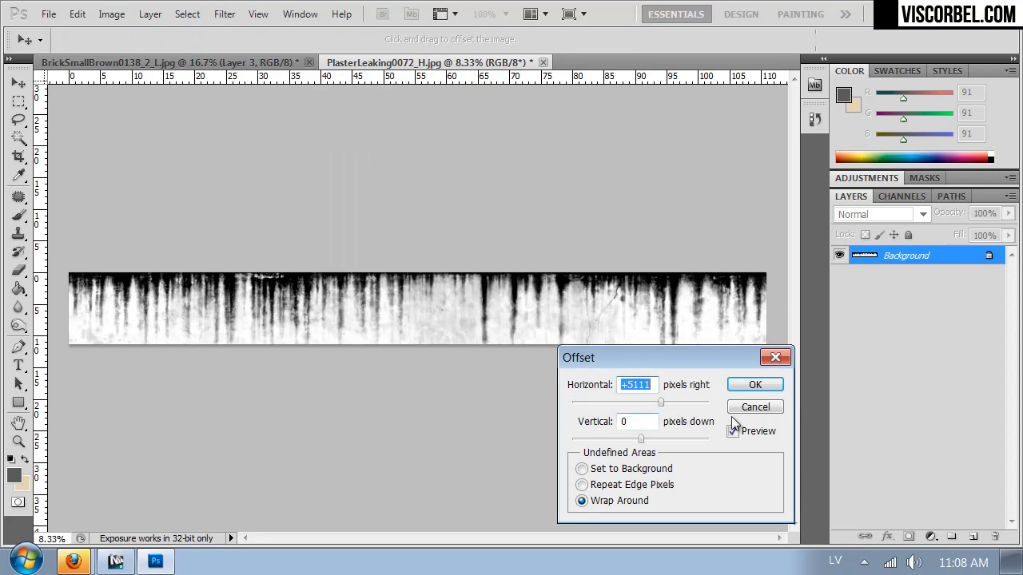
pyautogui.moveTo(641, 404); pyautogui.dragTo(659, 408)
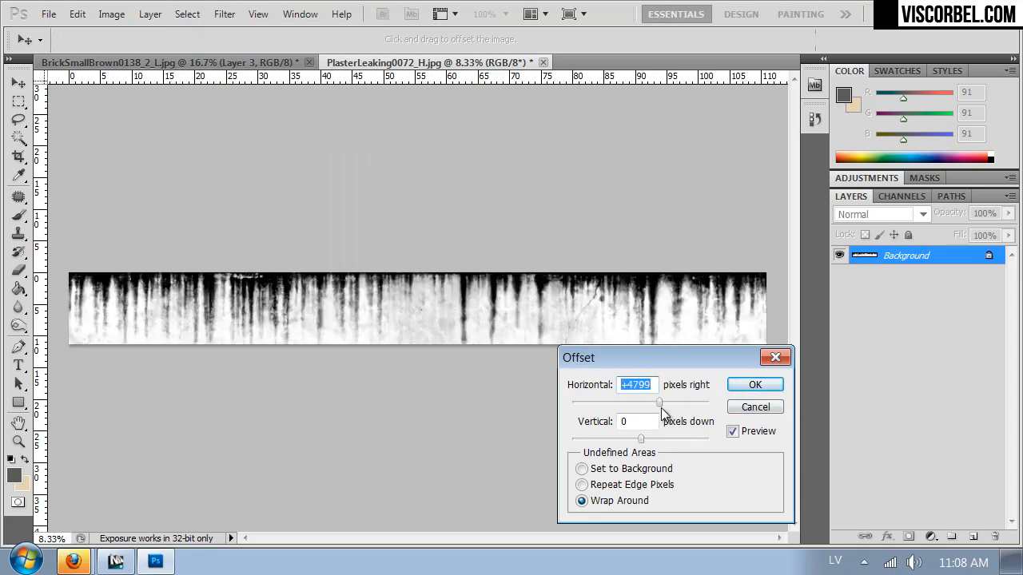
pyautogui.click(755, 387)
# - Examine the middle of the offset stain strip up close for a visible seam where the original edges meet
pyautogui.hotkey('ctrl', '+')
pyautogui.hotkey('ctrl', '+')
pyautogui.hotkey('ctrl', '+')
pyautogui.moveTo(406, 350); pyautogui.dragTo(509, 322)
pyautogui.moveTo(288, 344); pyautogui.dragTo(308, 349)
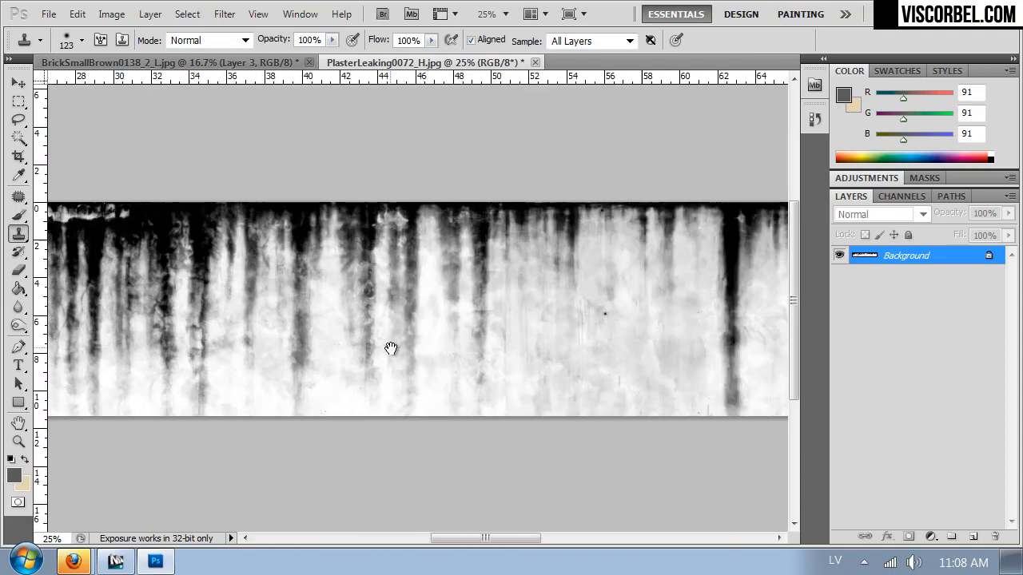
pyautogui.moveTo(391, 348); pyautogui.dragTo(194, 338)
pyautogui.moveTo(624, 375); pyautogui.dragTo(568, 375)
pyautogui.hotkey('ctrl', 'r')
pyautogui.hotkey('ctrl', '+')
pyautogui.hotkey('ctrl', '-')
pyautogui.hotkey('ctrl', '-')
pyautogui.hotkey('ctrl', '-')
pyautogui.hotkey('ctrl', '-')
pyautogui.hotkey('ctrl', '-')
pyautogui.hotkey('ctrl', '-')
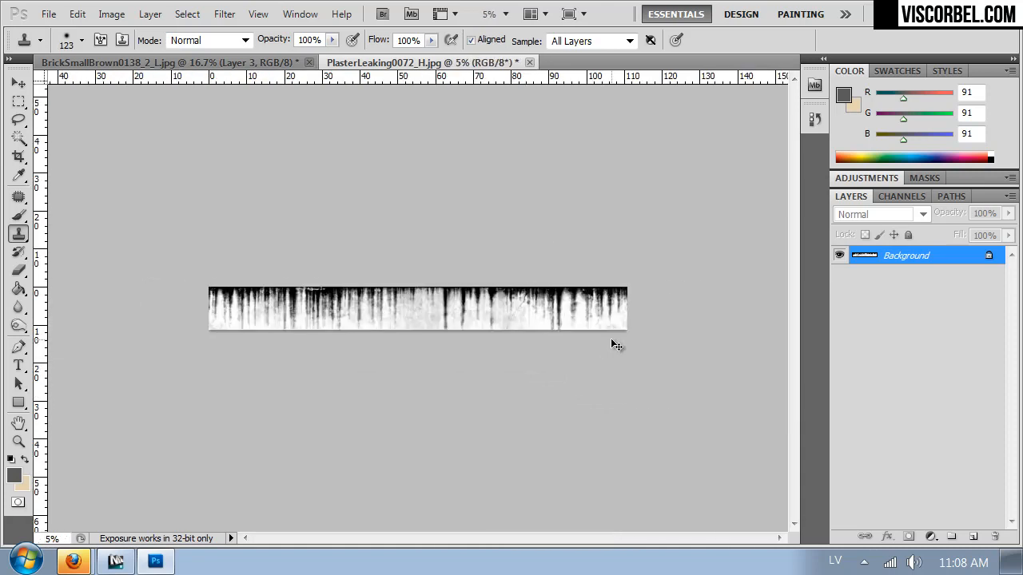
# - Extend the canvas downward with the Crop tool and trim it to roughly half as tall as it is wide
pyautogui.press('c')
pyautogui.moveTo(147, 264); pyautogui.dragTo(730, 490)
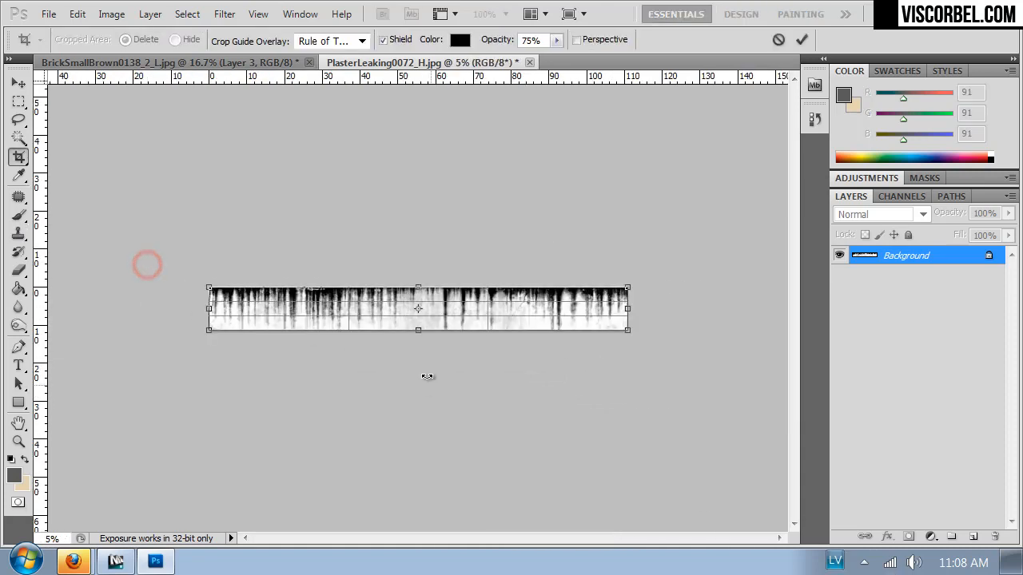
pyautogui.moveTo(418, 328); pyautogui.dragTo(418, 517)
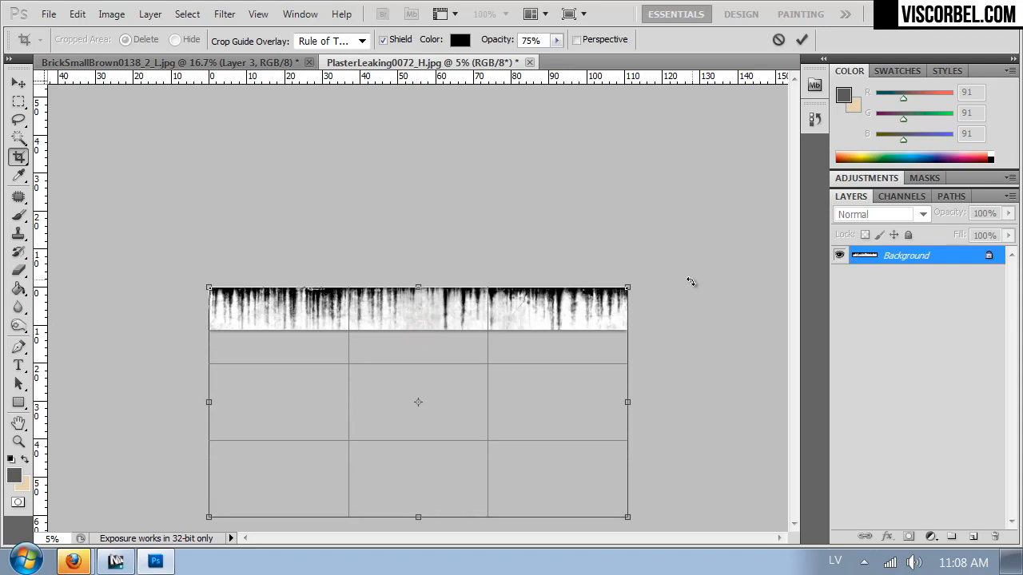
pyautogui.press('Return')
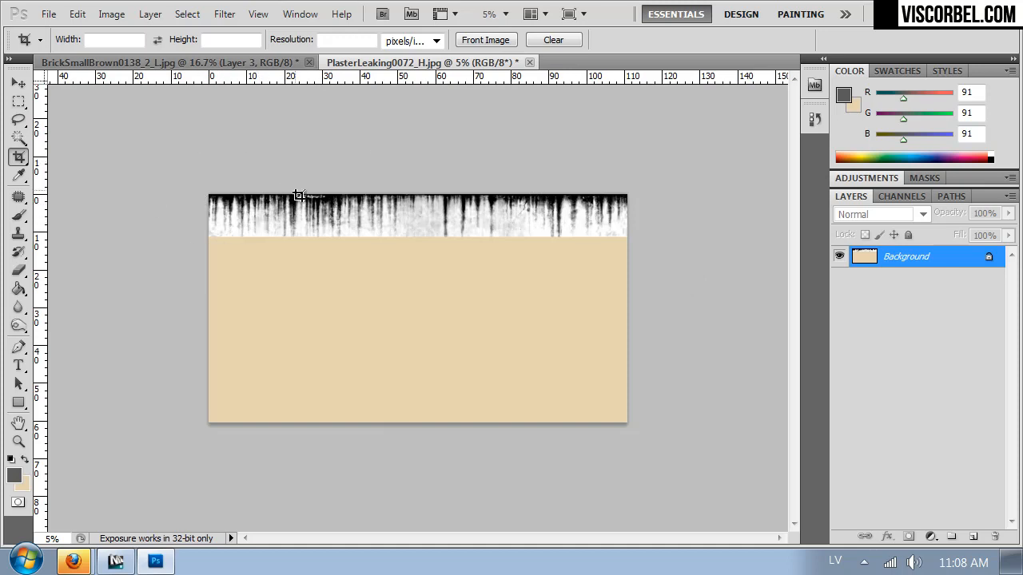
pyautogui.moveTo(517, 313); pyautogui.dragTo(640, 382)
pyautogui.press('Return')
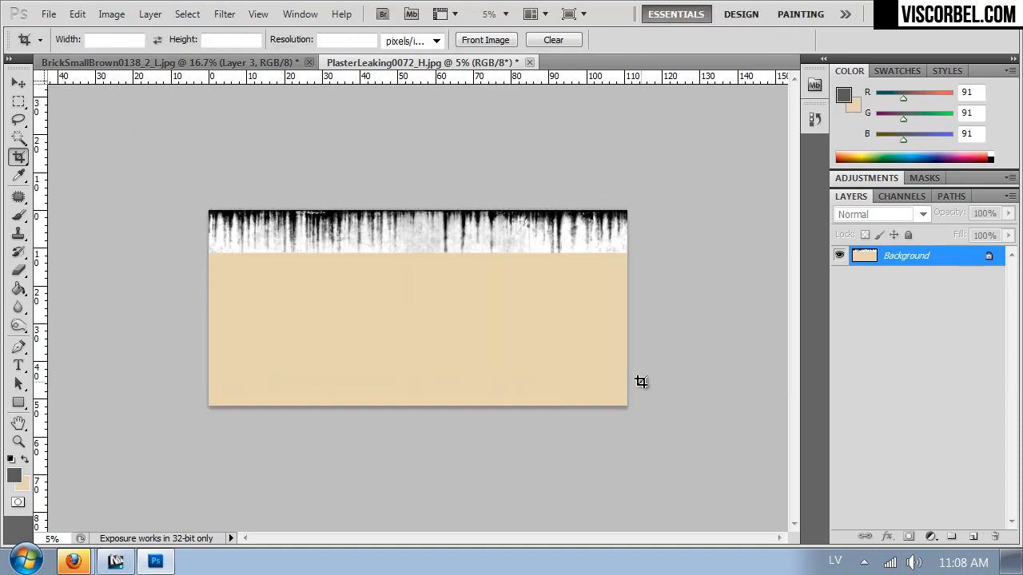
# - Add a new layer and select the whole beige area below the stain strip with the rectangular marquee
pyautogui.hotkey('ctrl', '+')
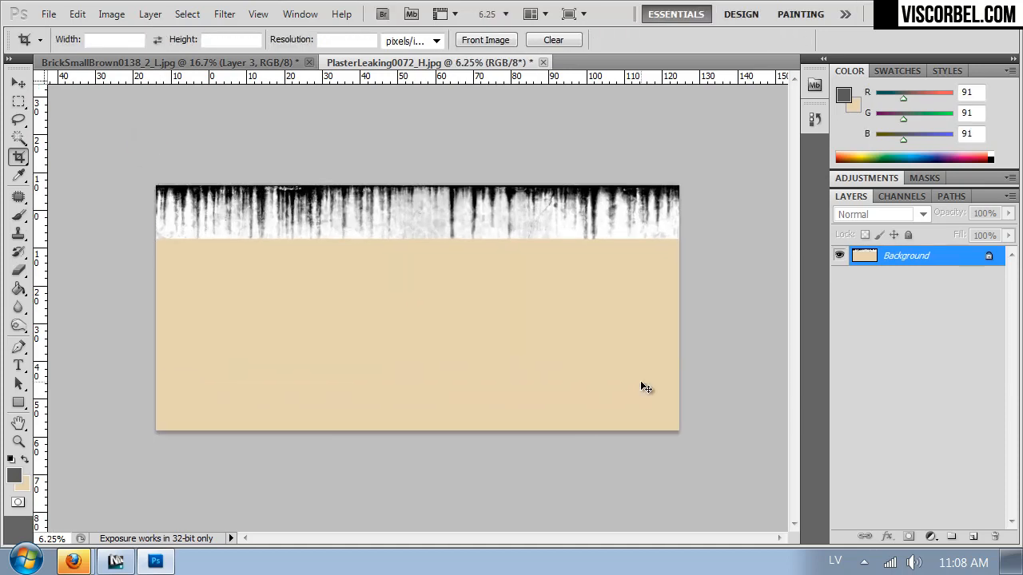
pyautogui.click(973, 538)
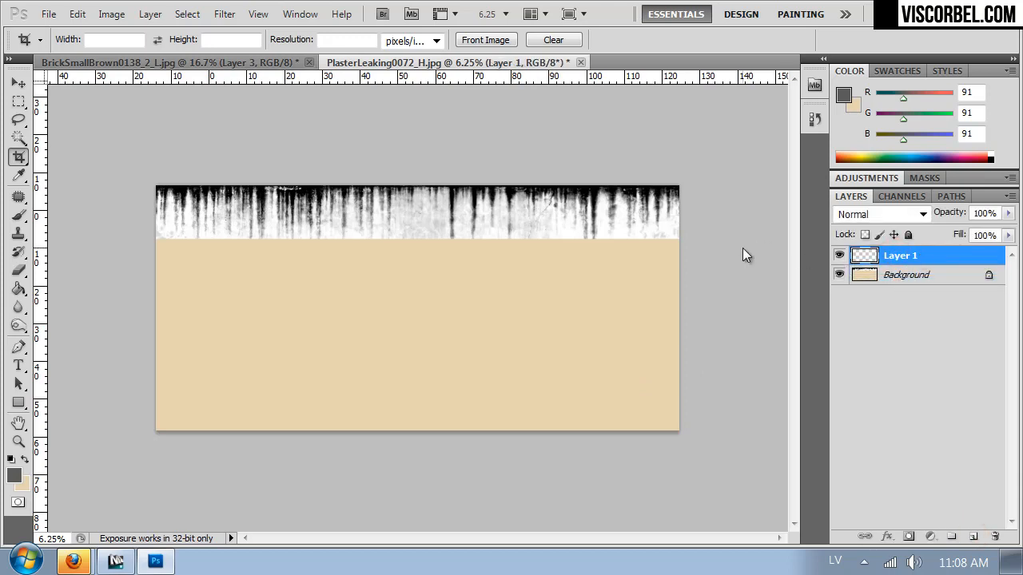
pyautogui.press('m')
pyautogui.moveTo(260, 283); pyautogui.dragTo(95, 241)
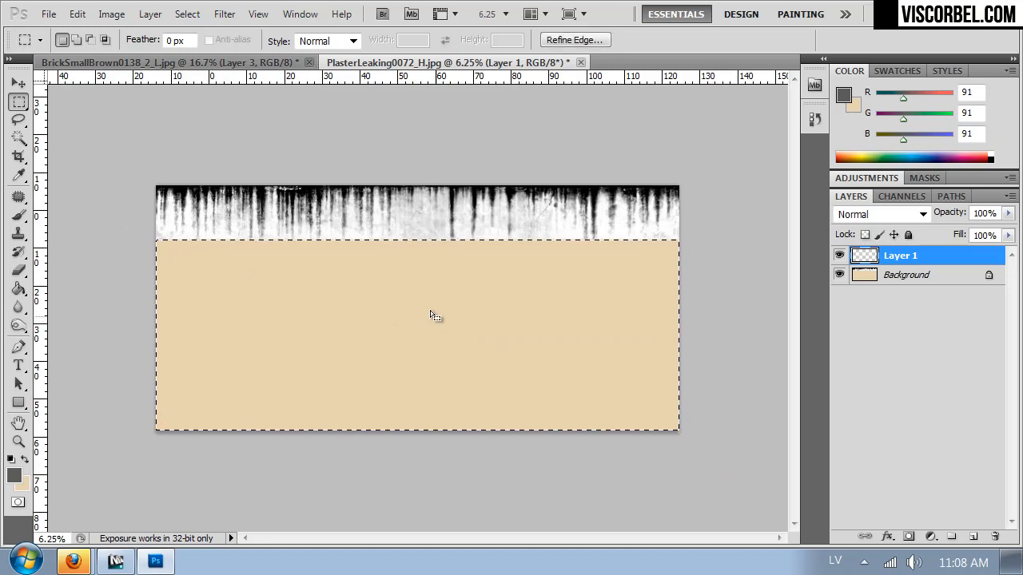
pyautogui.moveTo(727, 475); pyautogui.dragTo(73, 240)
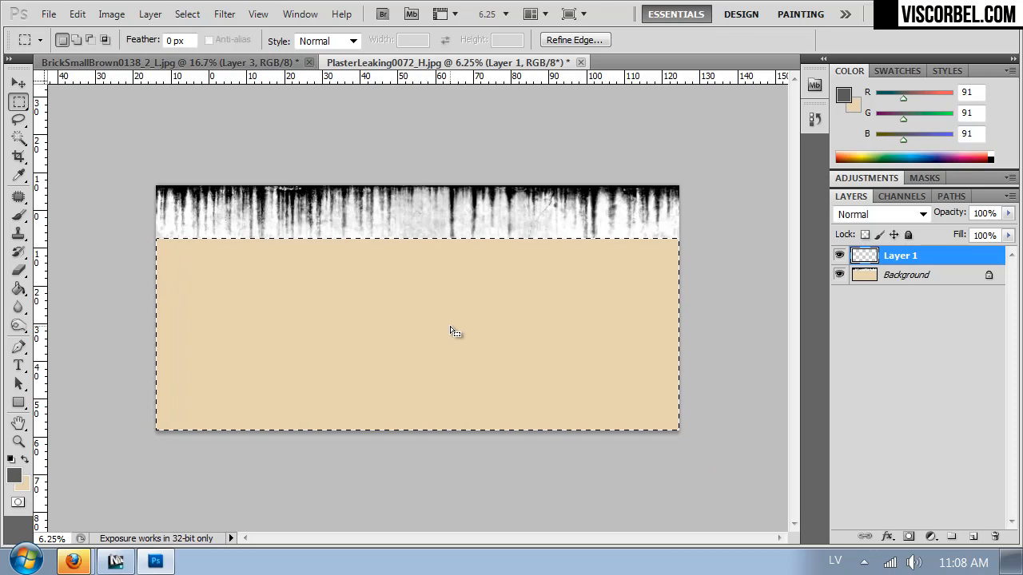
# - Fill the selected area with light grey (RGB 245, 245, 245) sampled from the plaster, deselect, and merge the layers
pyautogui.press('g')
pyautogui.keyDown('alt'); pyautogui.click(225, 231); pyautogui.keyUp('alt')
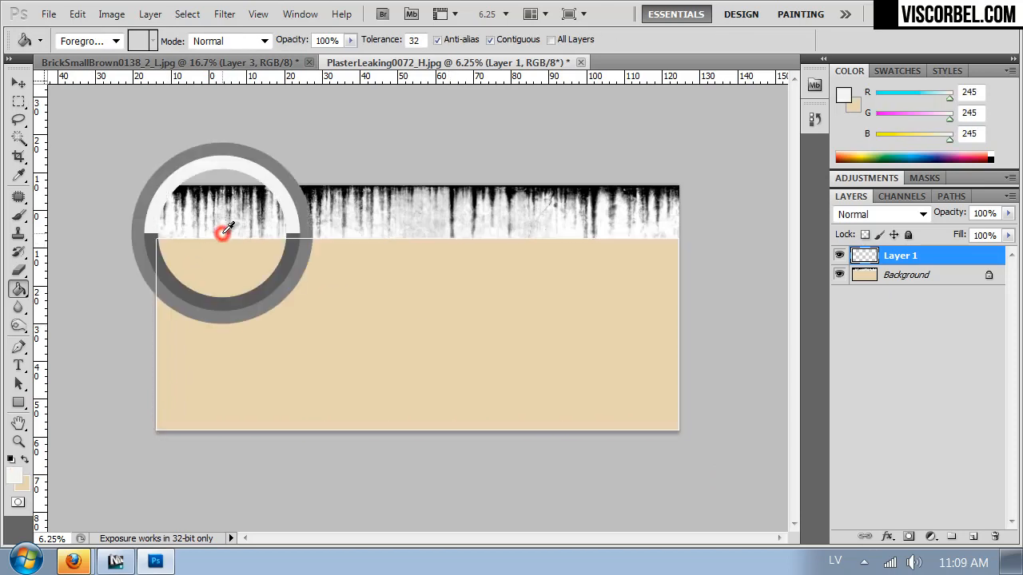
pyautogui.click(257, 290)
pyautogui.hotkey('ctrl', 'd')
pyautogui.hotkey('ctrl', '+')
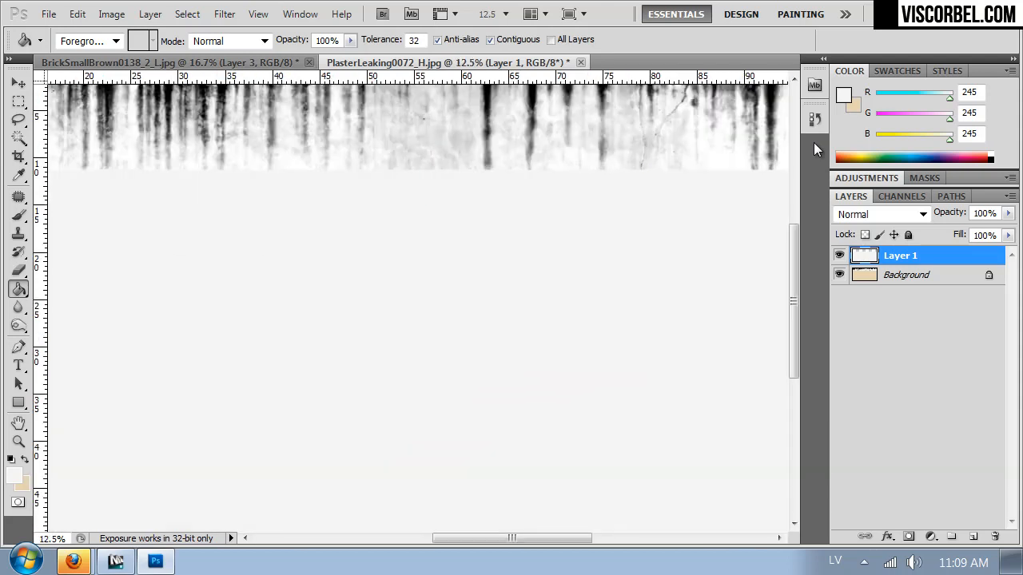
pyautogui.hotkey('ctrl', '-')
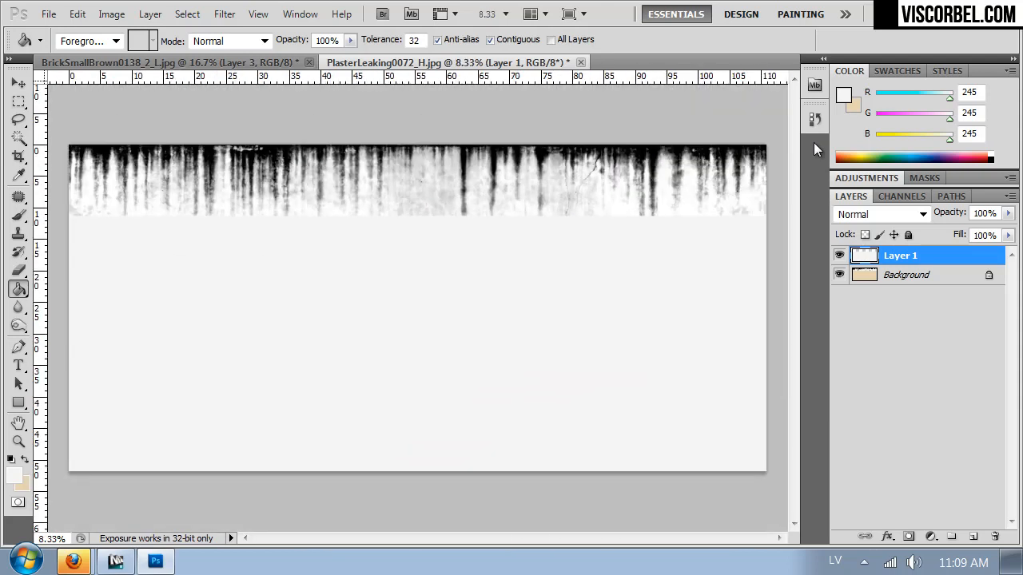
pyautogui.click(867, 257)
pyautogui.hotkey('ctrl', 'shift', 'e')
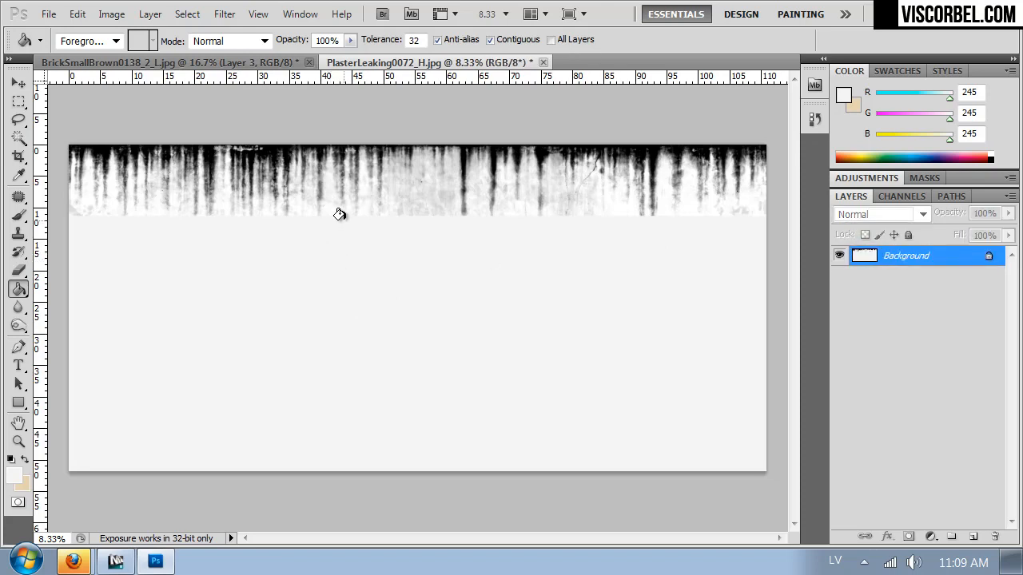
# - Blend the middle and right-hand parts of the strip's hard lower edge into the grey using a 380 px Clone Stamp brush
pyautogui.press('s')
pyautogui.rightClick(339, 201)
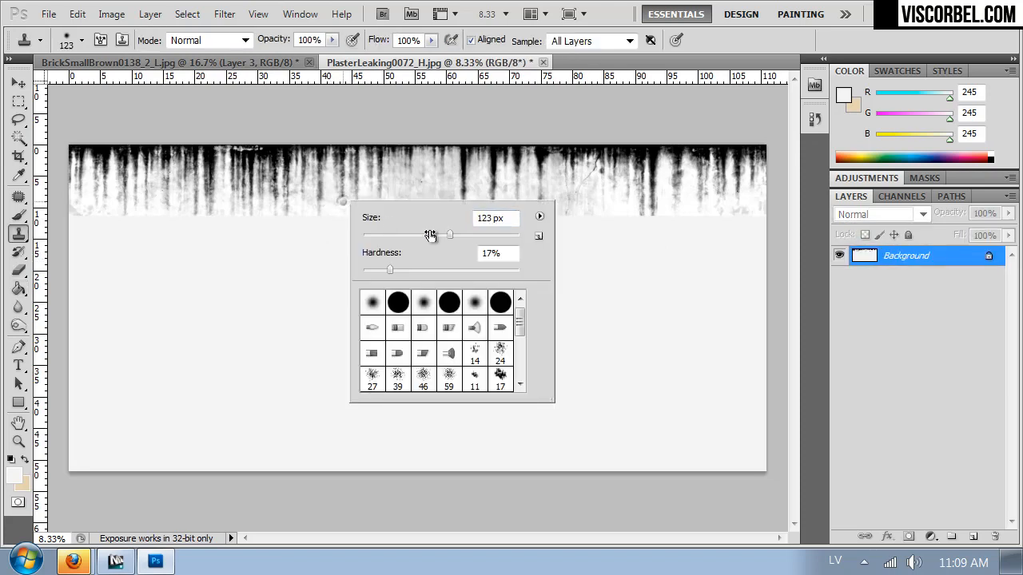
pyautogui.keyDown('alt'); pyautogui.click(339, 194); pyautogui.keyUp('alt')
pyautogui.click(282, 215)
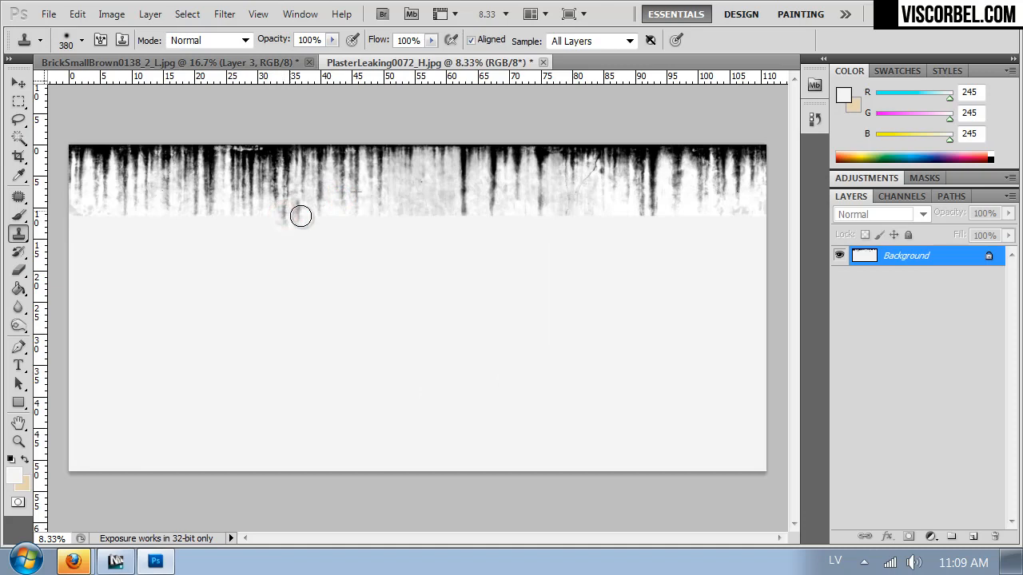
pyautogui.click(399, 216)
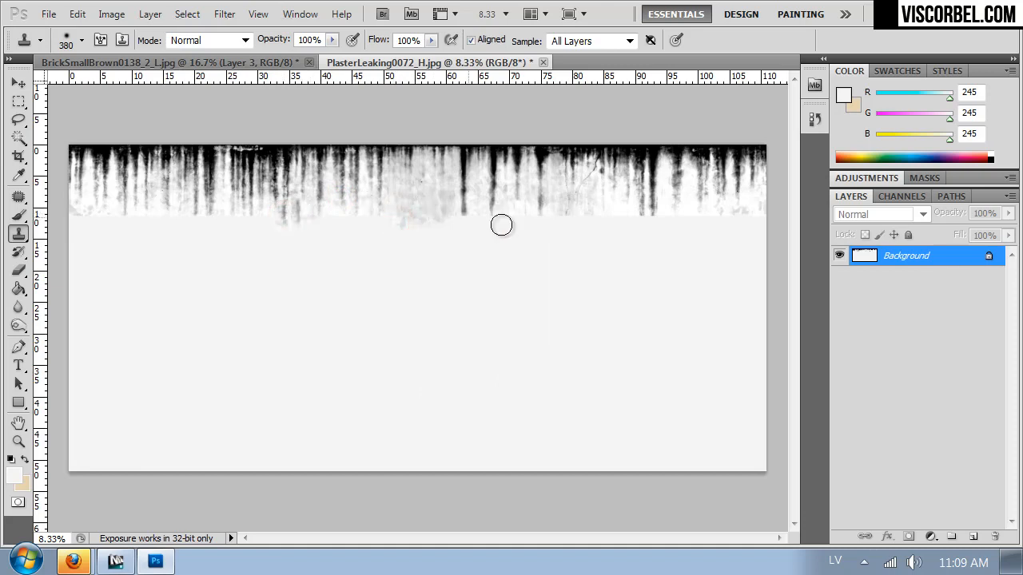
pyautogui.click(466, 214)
pyautogui.click(505, 198)
pyautogui.click(496, 220)
pyautogui.click(515, 198)
pyautogui.click(543, 216)
pyautogui.keyDown('alt'); pyautogui.click(611, 195); pyautogui.keyUp('alt')
pyautogui.moveTo(564, 215)
pyautogui.mouseDown()
pyautogui.moveTo(590, 224)
pyautogui.moveTo(662, 190)
pyautogui.mouseUp()
pyautogui.keyDown('alt'); pyautogui.click(675, 210); pyautogui.keyUp('alt')
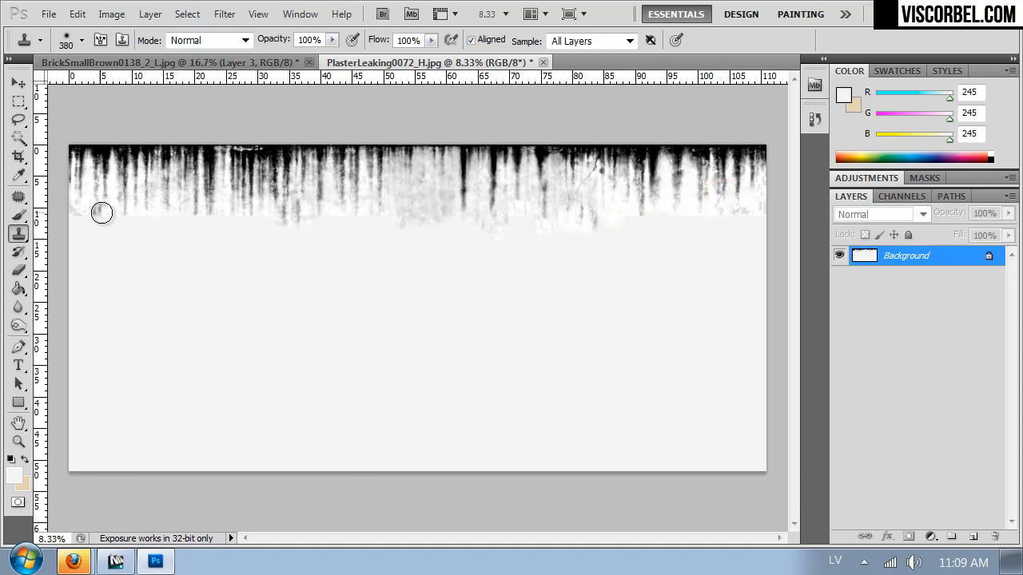
# - Clone streaks and light plaster over the left-hand part of the strip's lower edge to break up the straight transition
pyautogui.moveTo(207, 223)
pyautogui.mouseDown()
pyautogui.moveTo(208, 243)
pyautogui.moveTo(194, 219)
pyautogui.moveTo(236, 238)
pyautogui.mouseUp()
pyautogui.keyDown('alt'); pyautogui.click(177, 208); pyautogui.keyUp('alt')
pyautogui.keyDown('alt'); pyautogui.click(237, 241); pyautogui.keyUp('alt')
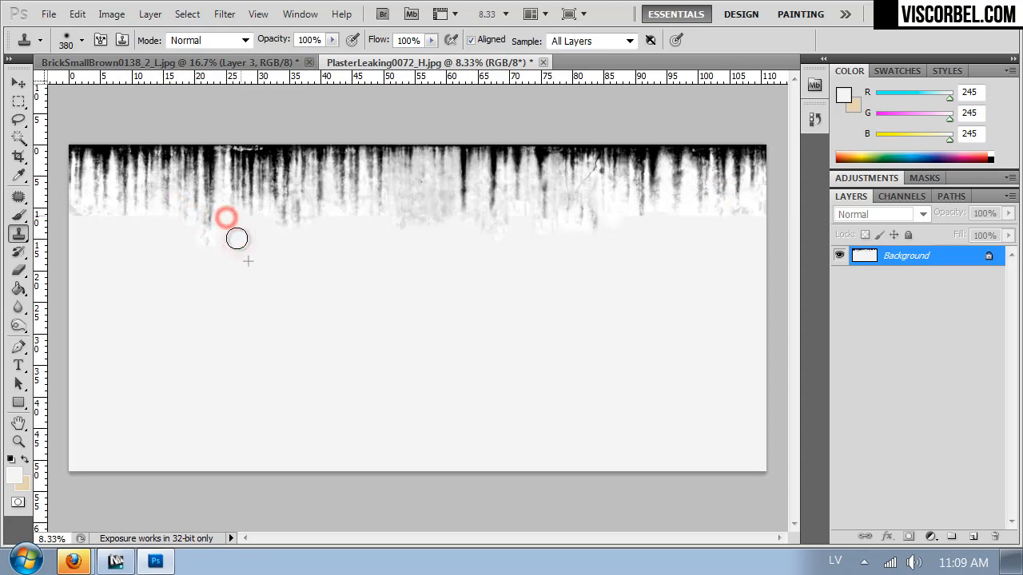
pyautogui.click(248, 221)
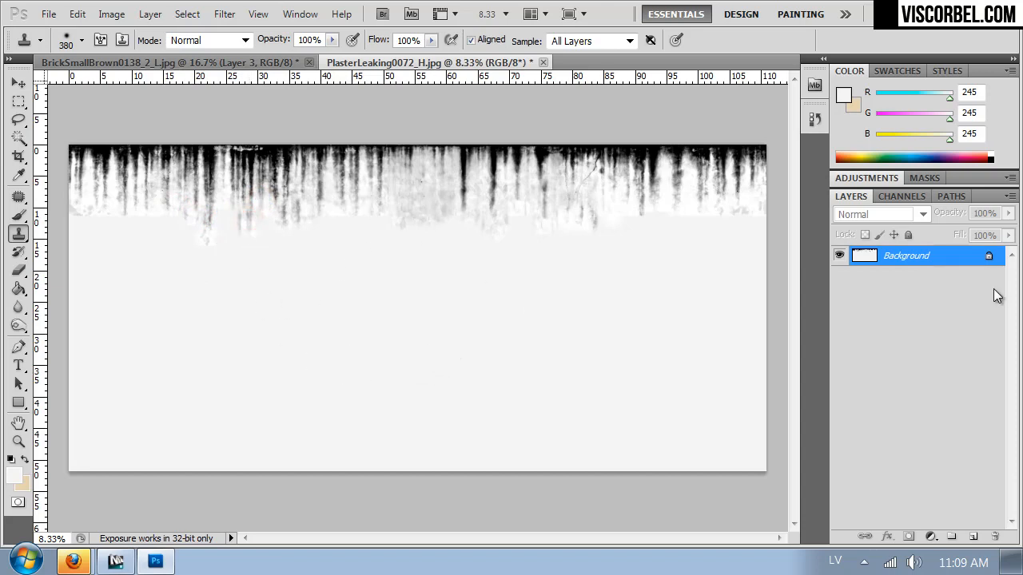
# - Increase the mask's contrast with Levels by raising the black input and lowering the white input until the lower area turns pure white
pyautogui.hotkey('ctrl', 'l')
pyautogui.moveTo(476, 375); pyautogui.dragTo(521, 375)
pyautogui.moveTo(675, 376); pyautogui.dragTo(659, 378)
pyautogui.click(742, 228)
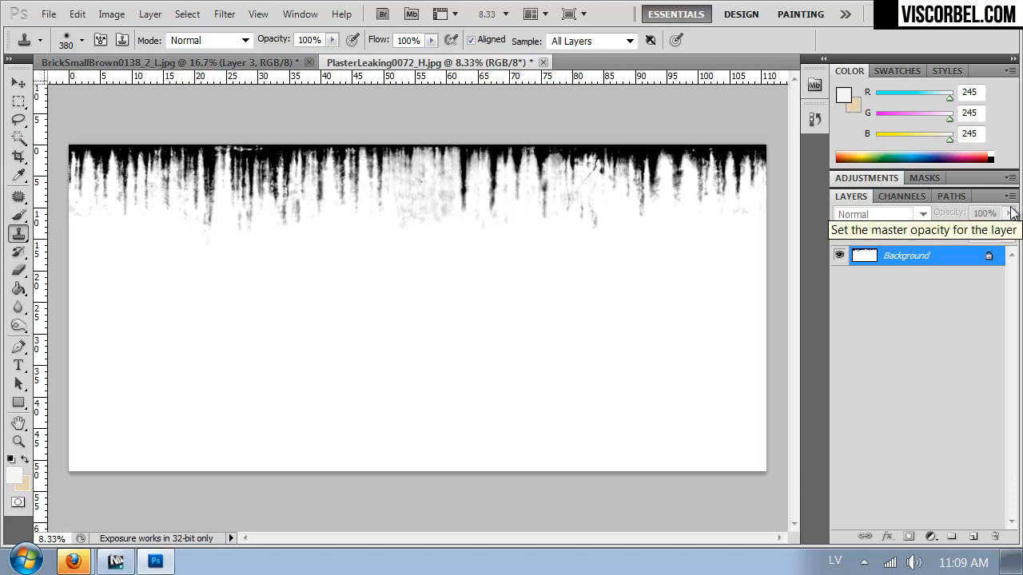
pyautogui.hotkey('ctrl', 'shift', 's')
pyautogui.click(62, 155)
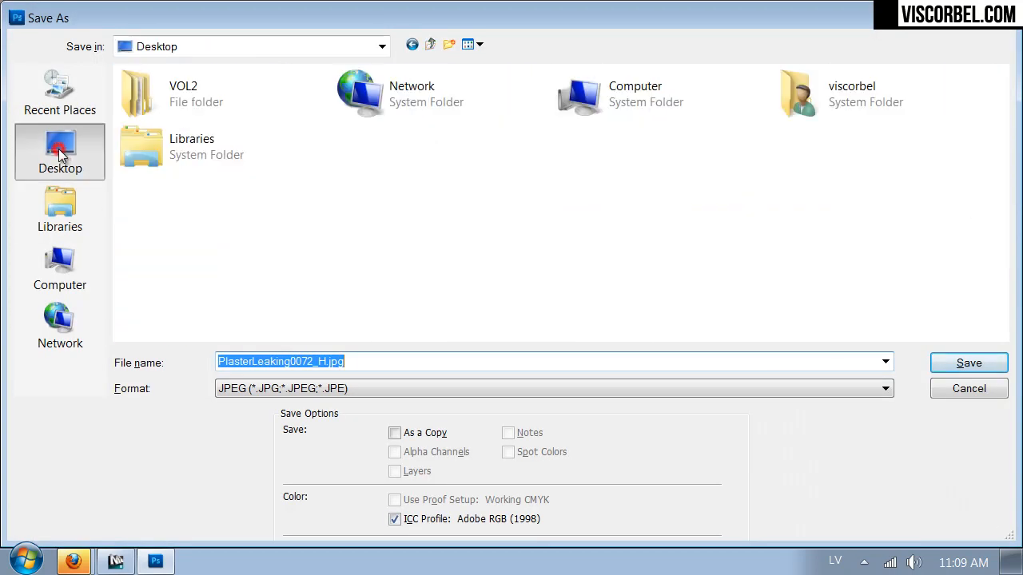
pyautogui.click(946, 388)
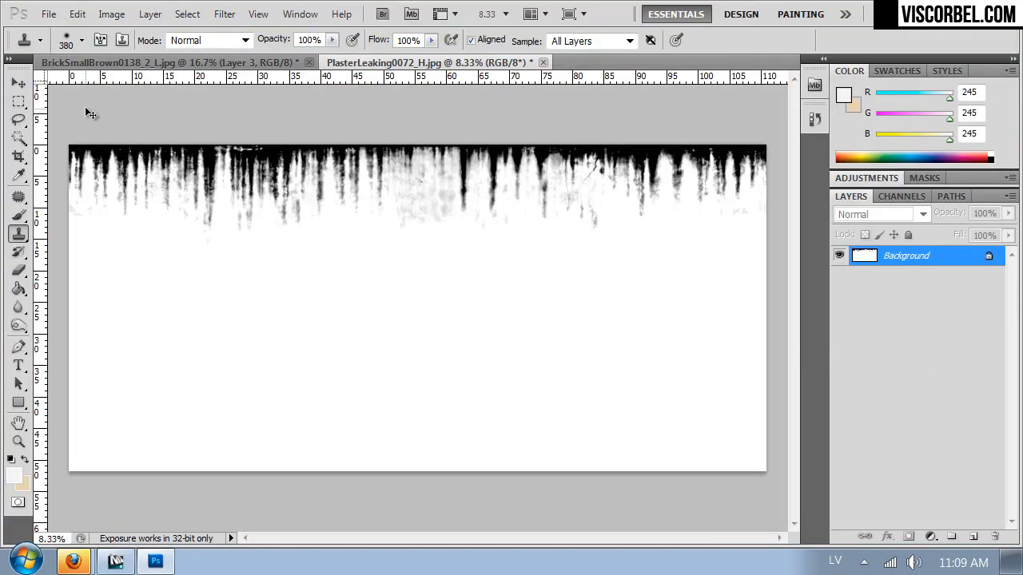
# - Save the mask in the VOL2 Textures folder as a PNG file named wall_mask
pyautogui.hotkey('ctrl', 'shift', 's')
pyautogui.click(60, 152)
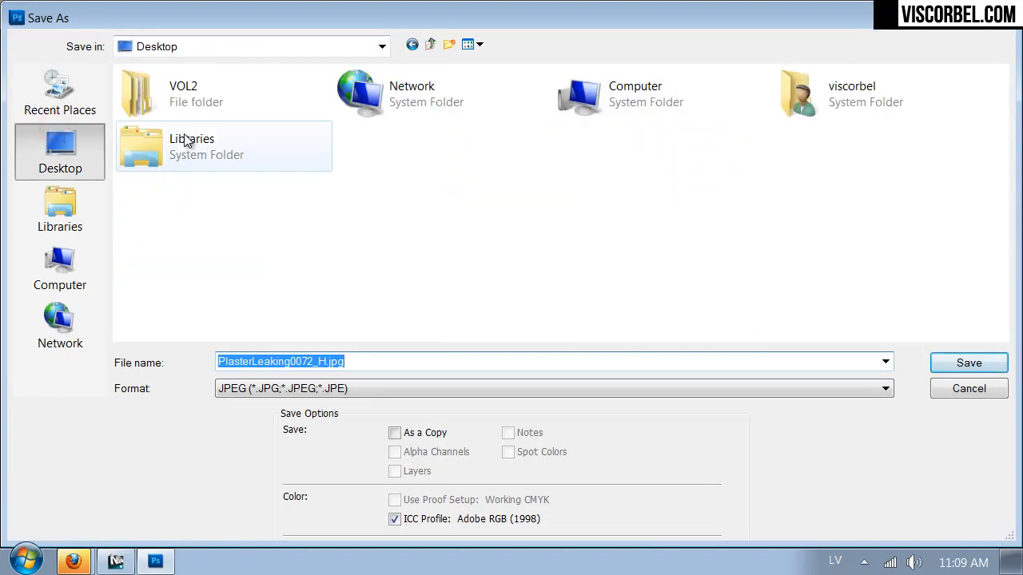
pyautogui.doubleClick(183, 91)
pyautogui.click(627, 150)
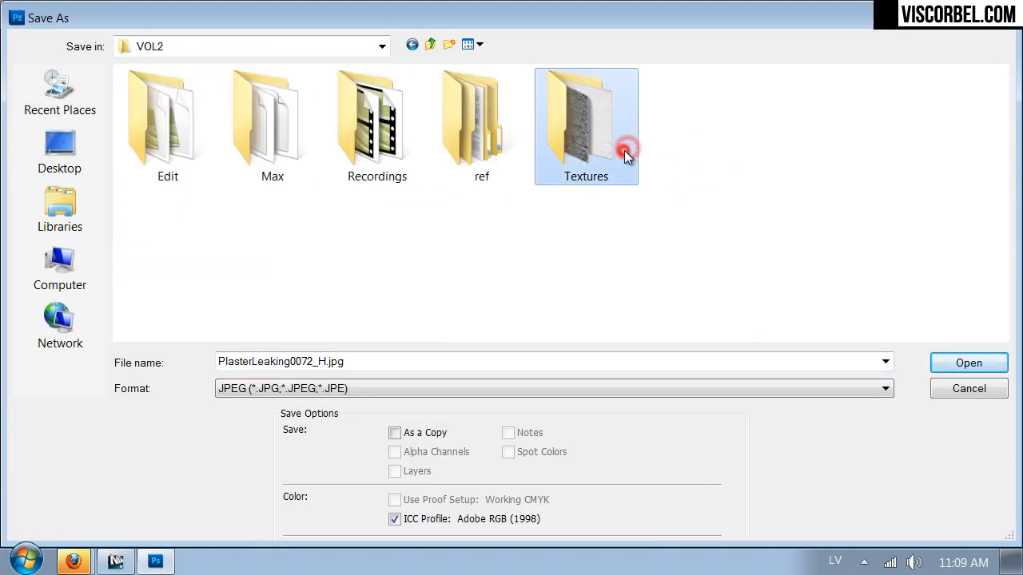
pyautogui.doubleClick(625, 150)
pyautogui.click(357, 390)
pyautogui.click(295, 322)
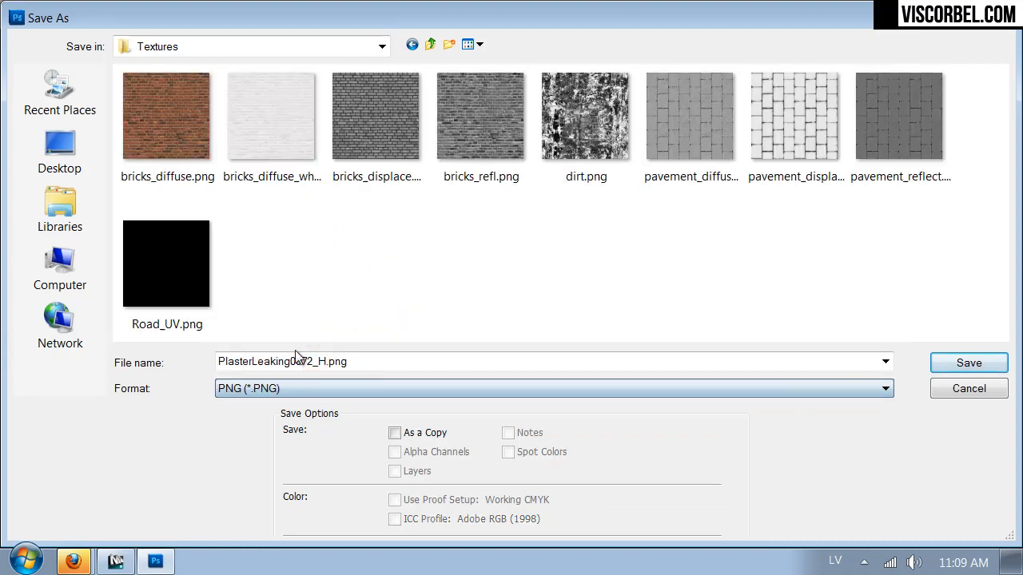
pyautogui.doubleClick(297, 357)
pyautogui.write('wa')
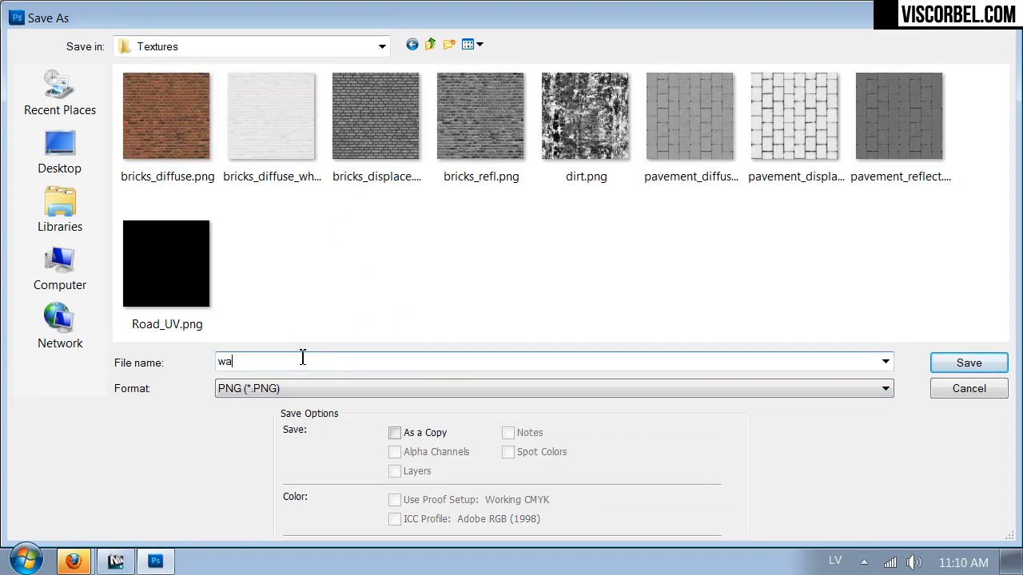
pyautogui.write('ll_mask')
pyautogui.press('Return')
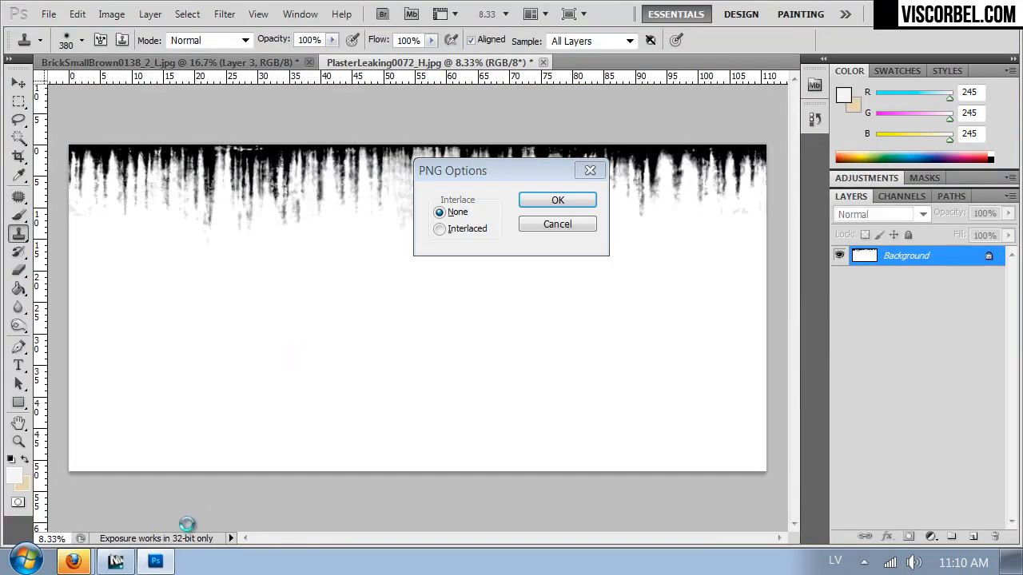
# - Switch to 3ds Max and change the Bricks_white_dirty diffuse map to a Mix map, keeping bricks_diffuse_white.png as the sub-map
pyautogui.moveTo(120, 567)
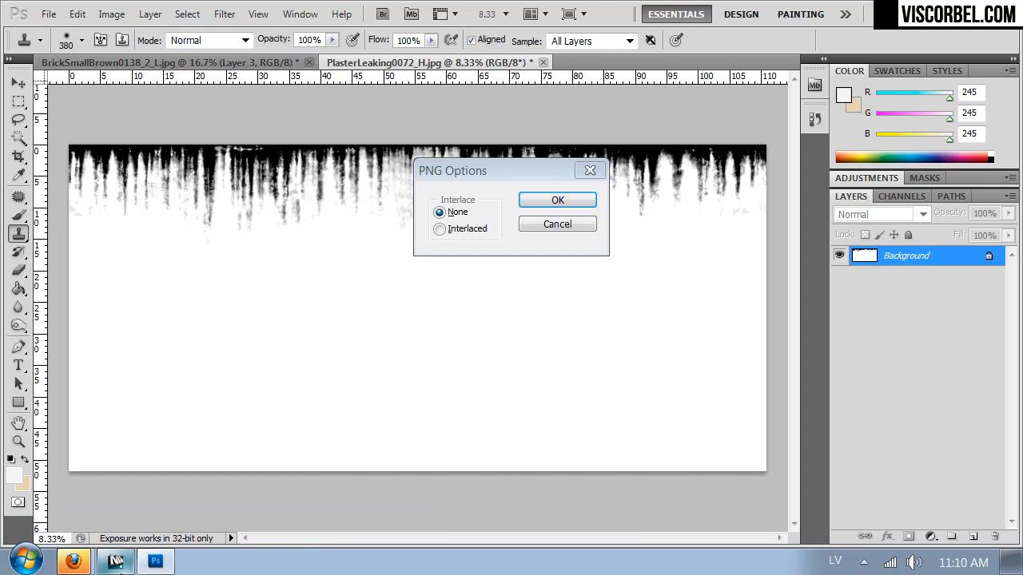
pyautogui.click(116, 562)
pyautogui.moveTo(810, 192); pyautogui.dragTo(675, 46)
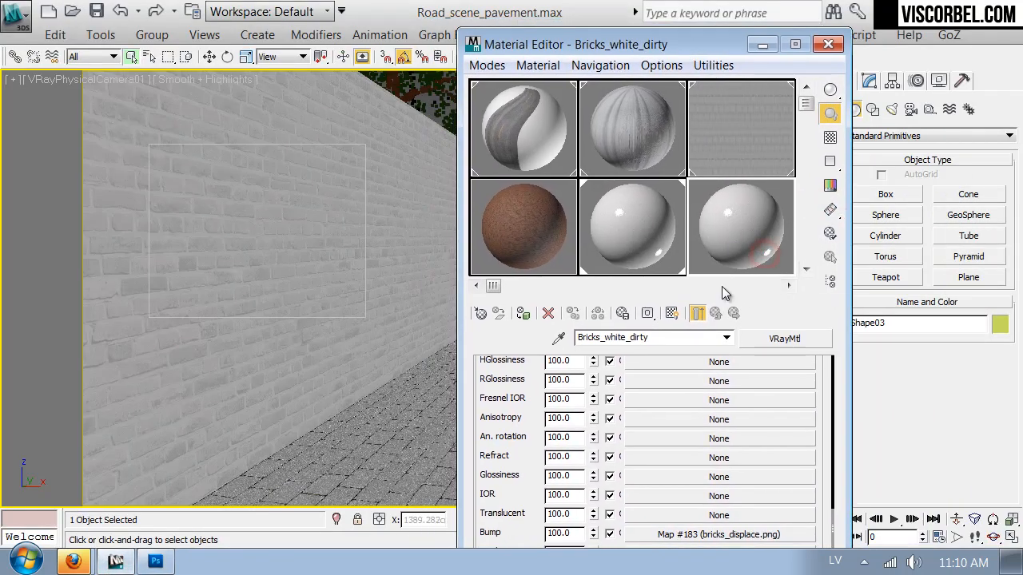
pyautogui.scroll(3, 516, 397)
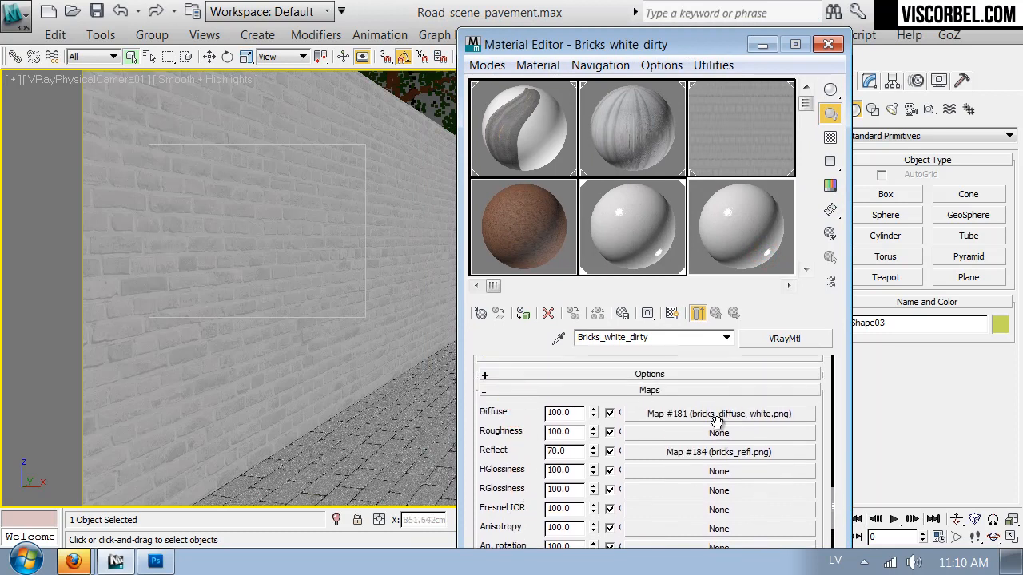
pyautogui.click(717, 417)
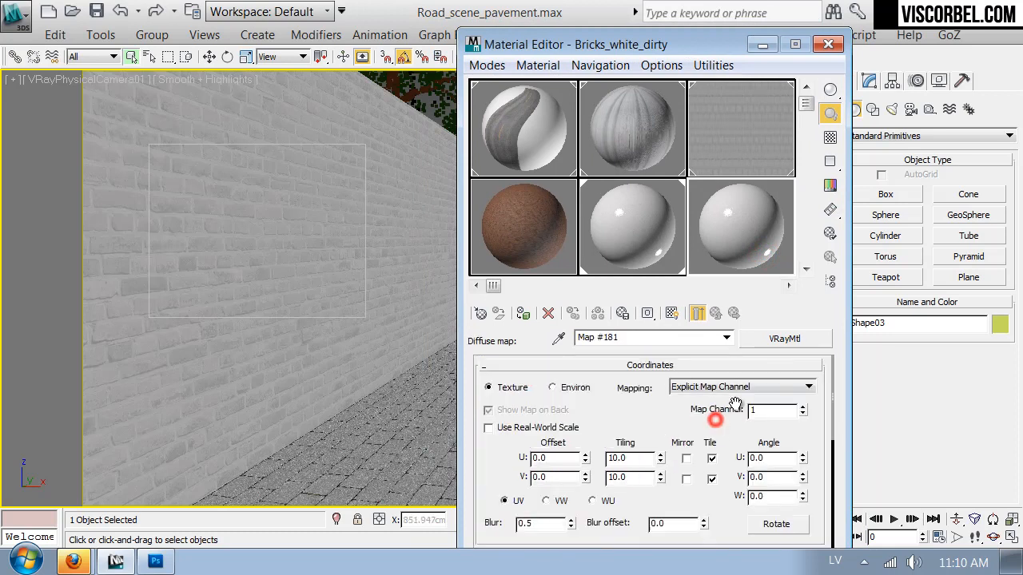
pyautogui.click(784, 338)
pyautogui.doubleClick(520, 360)
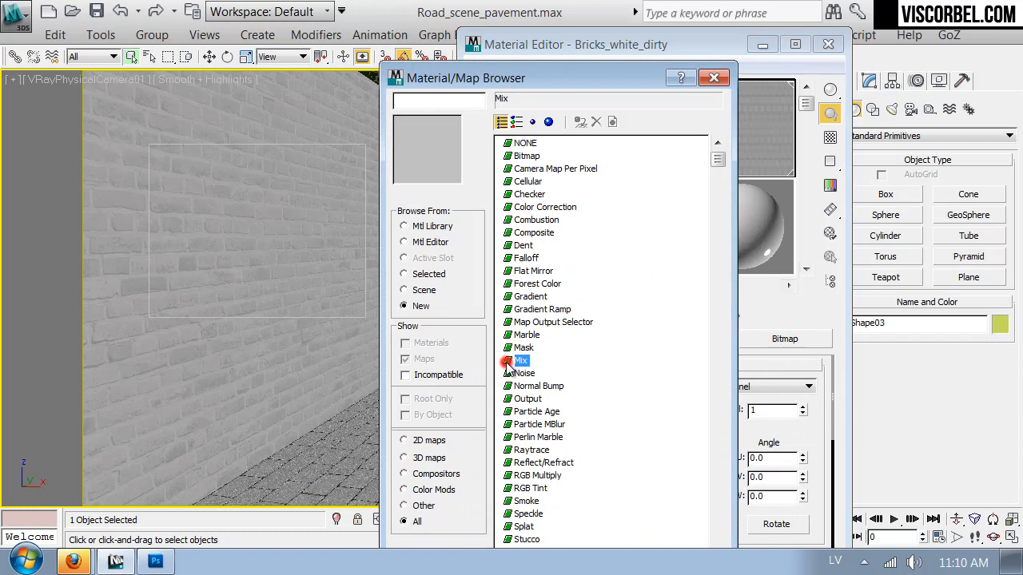
pyautogui.click(607, 353)
# - Set Color #2 of the Mix map to pure red
pyautogui.moveTo(534, 461); pyautogui.dragTo(552, 437)
pyautogui.click(614, 413)
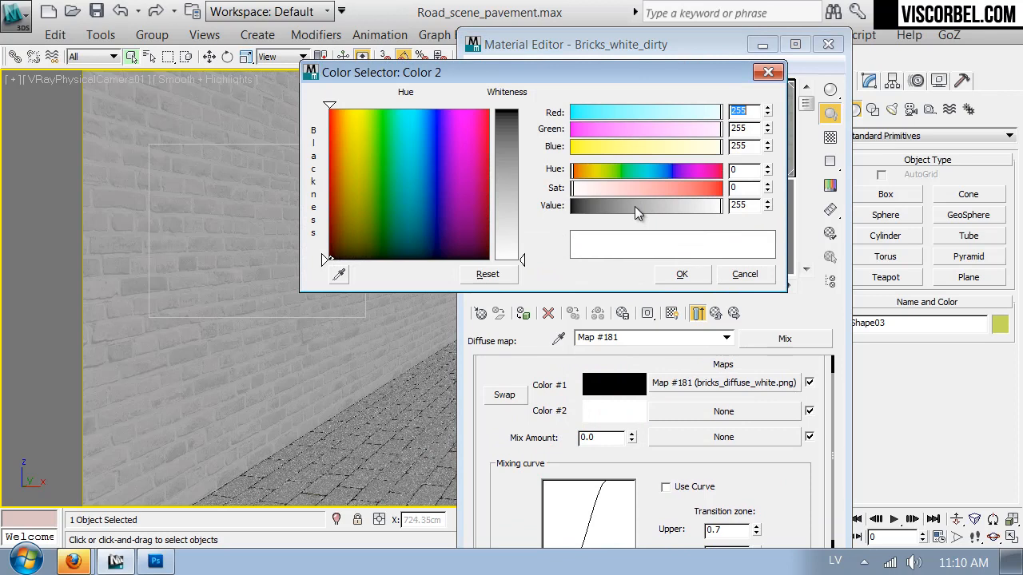
pyautogui.moveTo(655, 189); pyautogui.dragTo(724, 201)
pyautogui.click(679, 275)
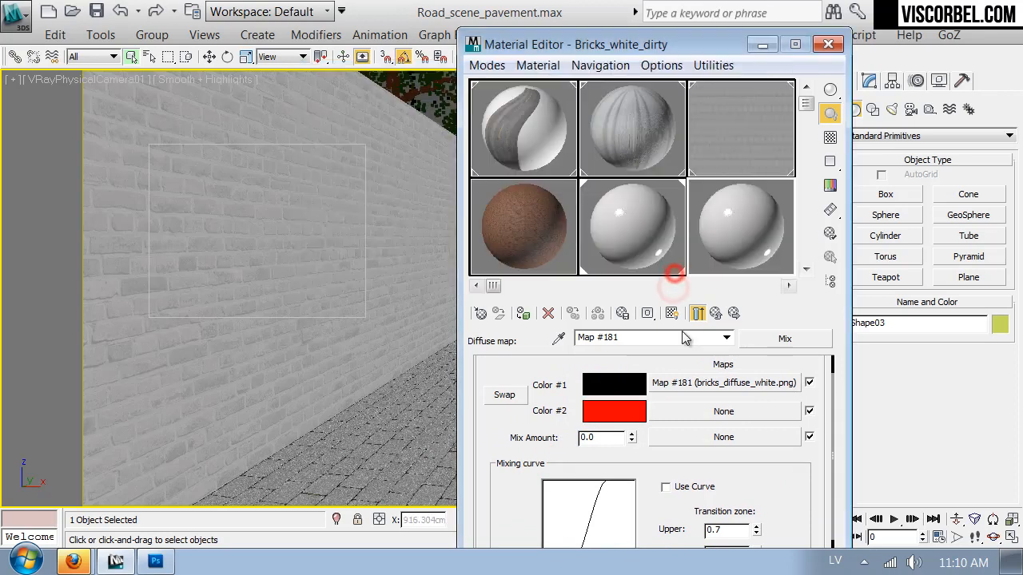
# - Load wall_mask.png as the Mix Amount bitmap and swap the Mix map's two color inputs
pyautogui.click(685, 437)
pyautogui.doubleClick(521, 144)
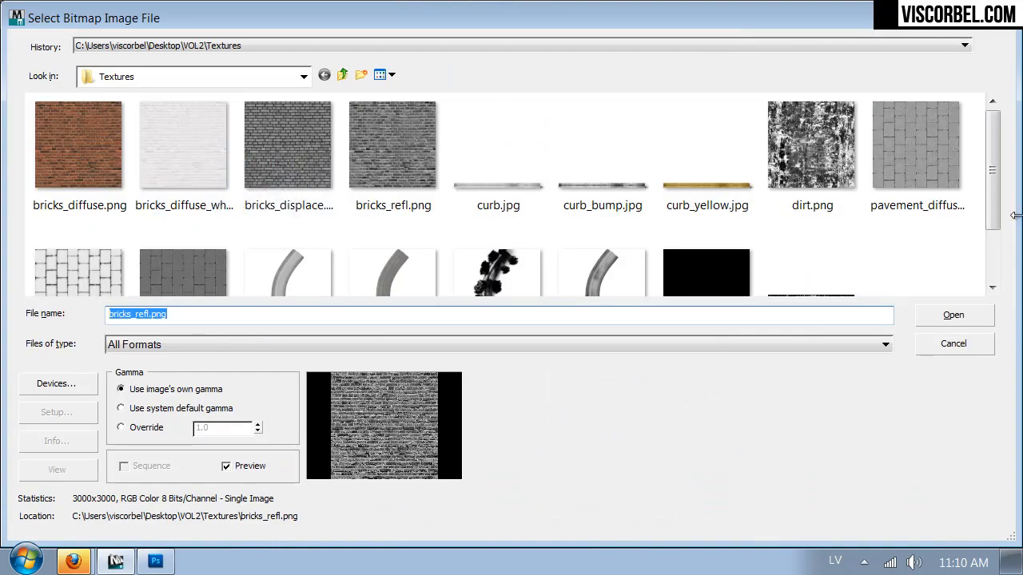
pyautogui.moveTo(993, 187); pyautogui.dragTo(994, 246)
pyautogui.click(842, 227)
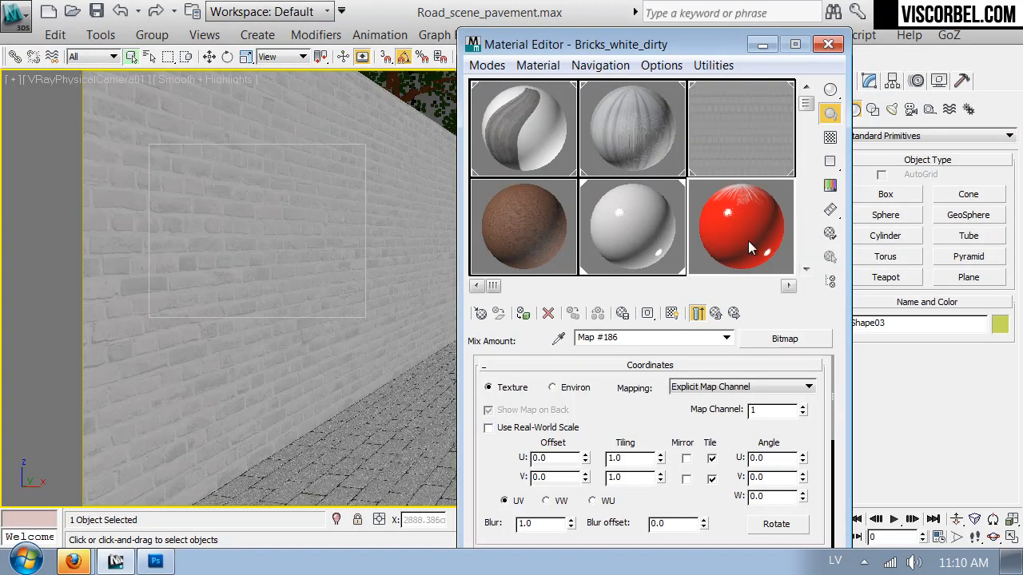
pyautogui.click(718, 313)
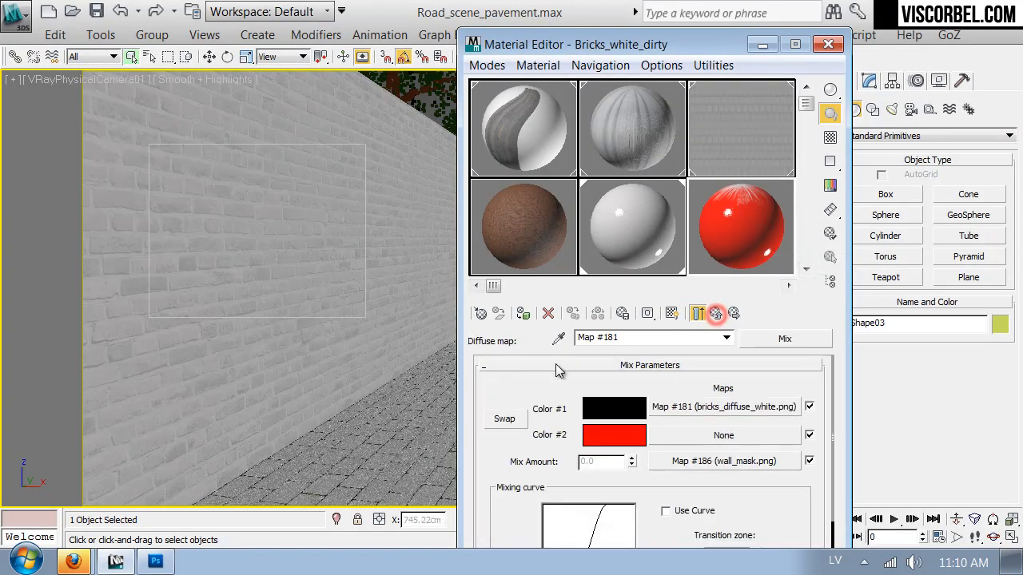
pyautogui.click(505, 419)
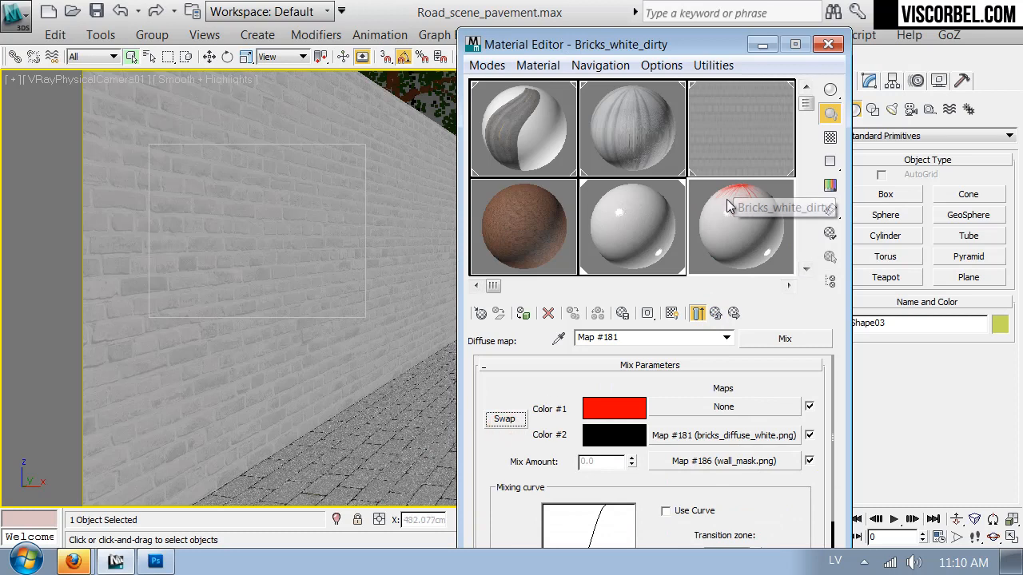
# - Display the wall_mask.png map on the wall in the viewport and uncover more of the camera view
pyautogui.click(724, 462)
pyautogui.click(672, 313)
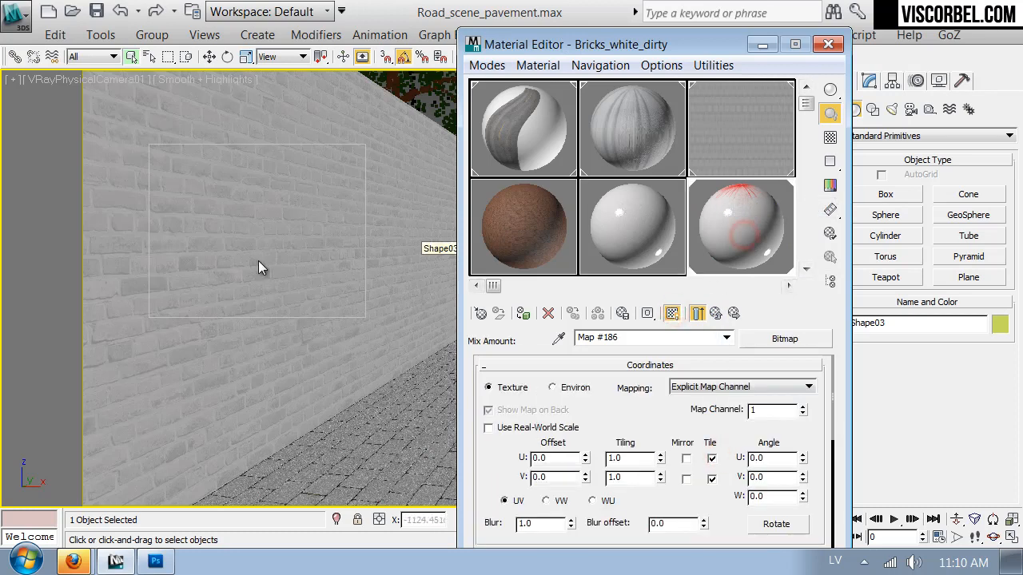
pyautogui.moveTo(553, 50); pyautogui.dragTo(626, 23)
# - Set the wall mask's tiling to 1.1 in U and 2.9 in V
pyautogui.click(733, 429)
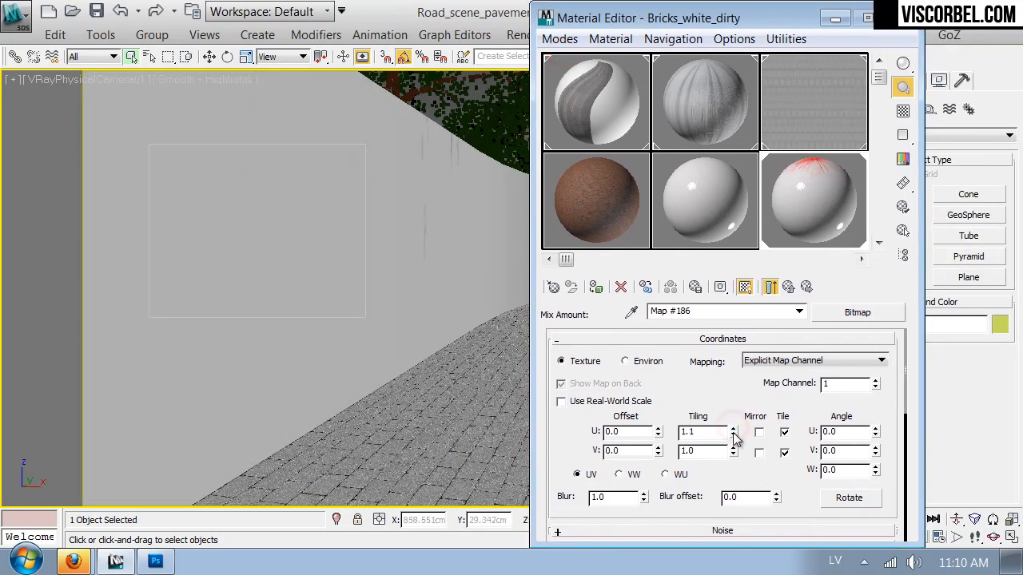
pyautogui.click(734, 449)
pyautogui.click(734, 449)
pyautogui.click(734, 450)
pyautogui.click(734, 449)
pyautogui.click(734, 450)
pyautogui.click(733, 450)
pyautogui.click(734, 450)
pyautogui.click(734, 450)
pyautogui.click(733, 450)
pyautogui.click(733, 450)
pyautogui.click(734, 450)
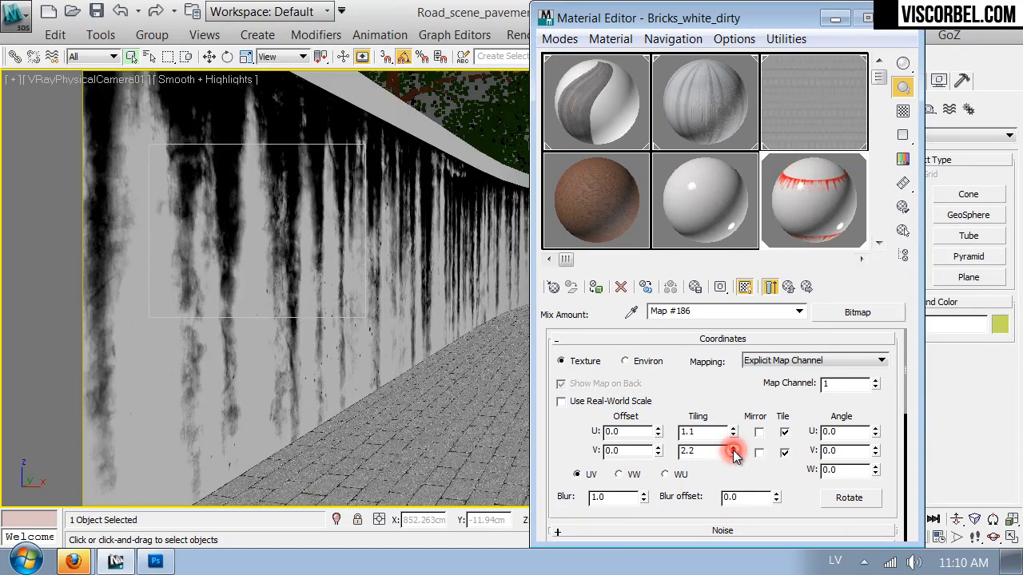
pyautogui.click(734, 449)
pyautogui.click(733, 450)
pyautogui.click(733, 449)
pyautogui.click(734, 450)
pyautogui.click(734, 450)
pyautogui.click(734, 450)
pyautogui.click(734, 449)
pyautogui.click(734, 450)
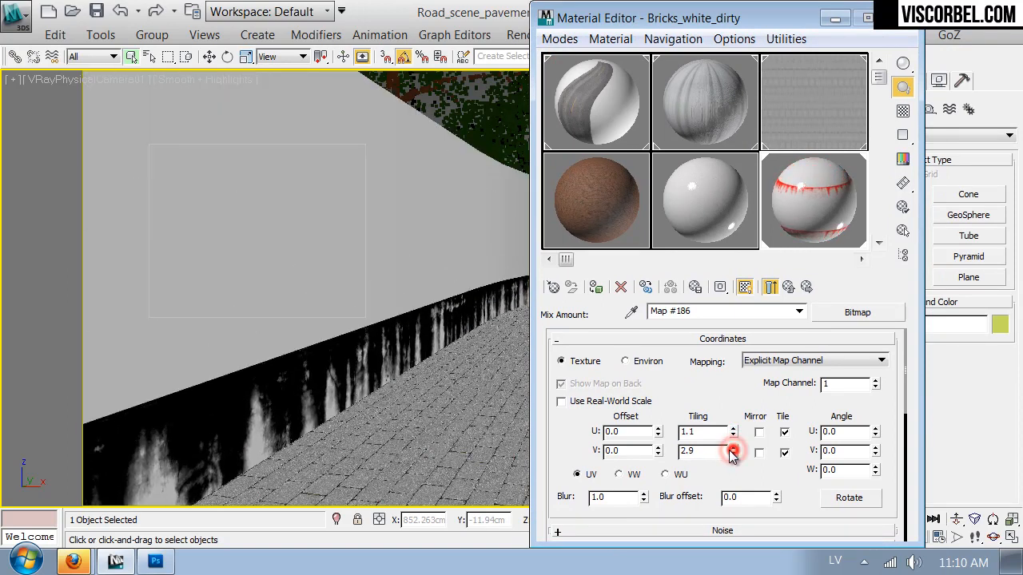
# - Shift the stains up the wall by setting the mask's V offset to 0.09
pyautogui.click(658, 448)
pyautogui.click(657, 448)
pyautogui.click(658, 448)
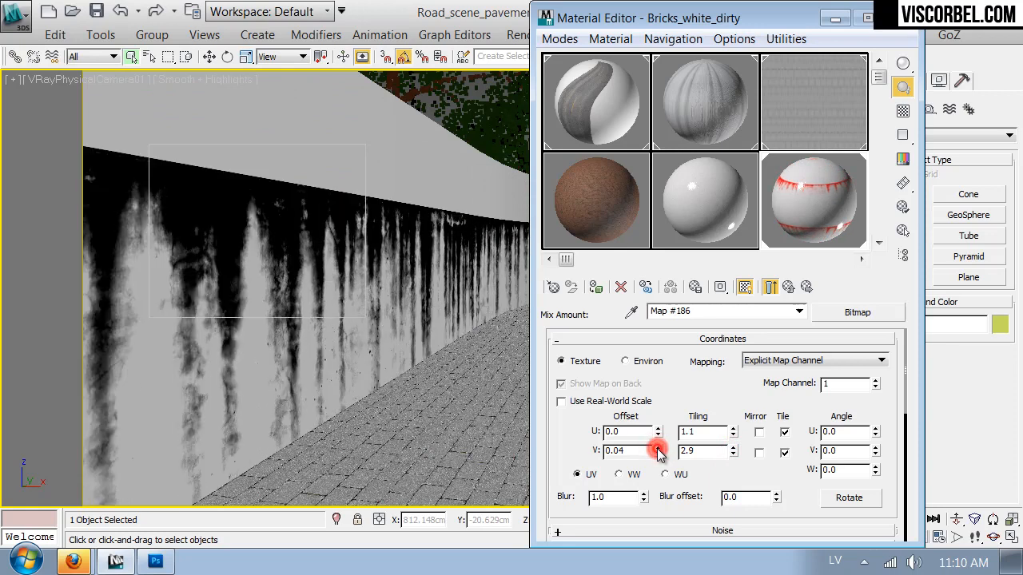
pyautogui.click(657, 448)
pyautogui.click(658, 448)
pyautogui.click(657, 448)
pyautogui.click(658, 448)
pyautogui.click(658, 448)
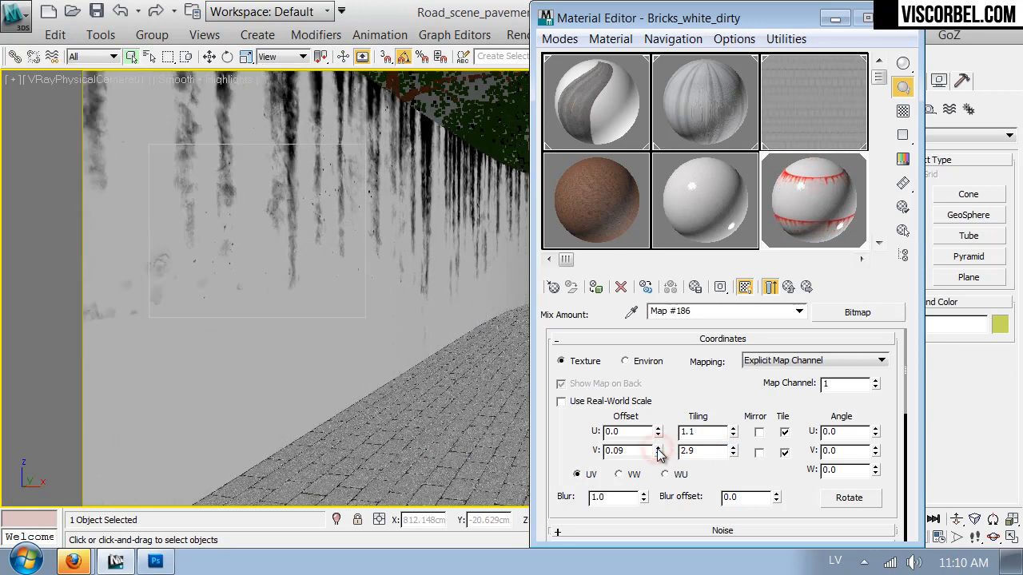
# - Shorten the stains by raising the mask's V tiling to 4.9
pyautogui.click(734, 450)
pyautogui.click(733, 450)
pyautogui.click(734, 450)
pyautogui.click(734, 450)
pyautogui.click(734, 450)
pyautogui.click(733, 450)
pyautogui.click(734, 450)
pyautogui.click(733, 450)
pyautogui.click(734, 450)
pyautogui.click(734, 450)
pyautogui.click(734, 450)
pyautogui.click(733, 450)
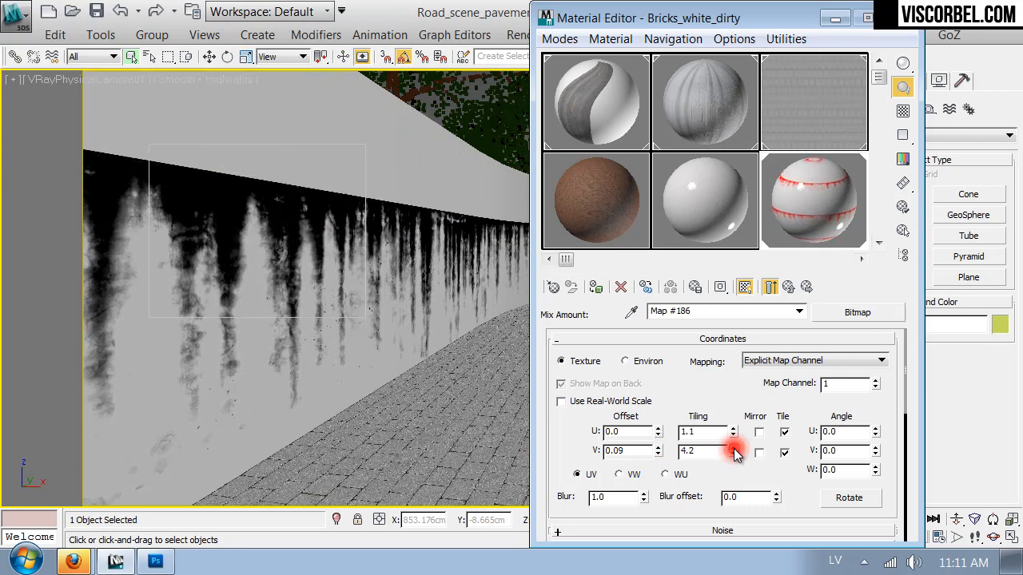
pyautogui.click(734, 450)
pyautogui.click(734, 450)
pyautogui.click(734, 450)
pyautogui.click(733, 450)
pyautogui.click(734, 450)
pyautogui.click(734, 450)
pyautogui.click(734, 450)
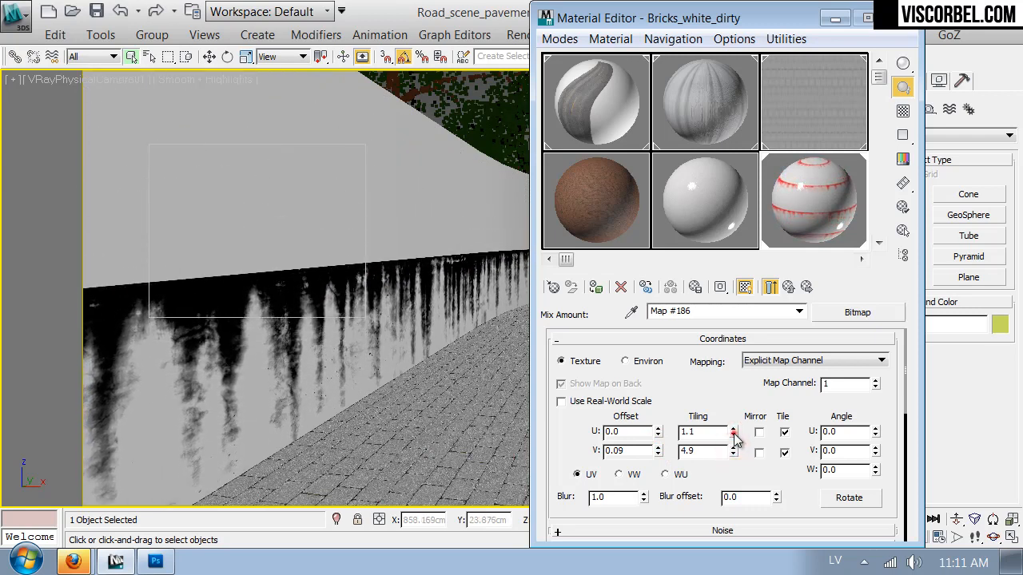
# - Set the mask's U tiling to 1.5 and its V offset to 0.15
pyautogui.click(733, 428)
pyautogui.click(733, 429)
pyautogui.click(733, 428)
pyautogui.click(733, 428)
pyautogui.click(658, 448)
pyautogui.click(658, 449)
pyautogui.click(659, 449)
pyautogui.click(658, 448)
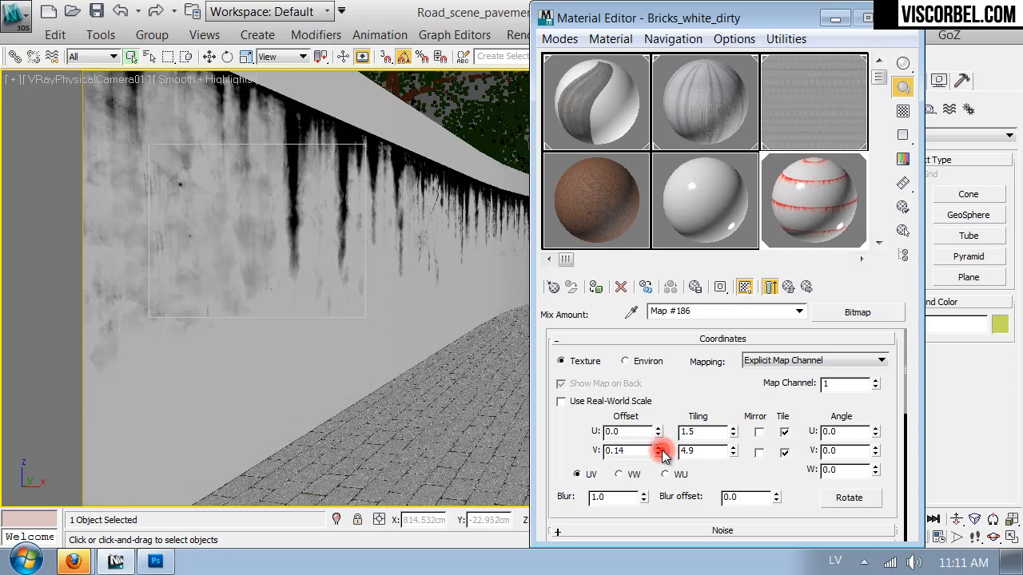
pyautogui.click(659, 449)
pyautogui.click(659, 448)
# - Refine the mask's placement with U tiling 2.3, V tiling 7.1 and V offset 0.18
pyautogui.moveTo(733, 453); pyautogui.dragTo(732, 422)
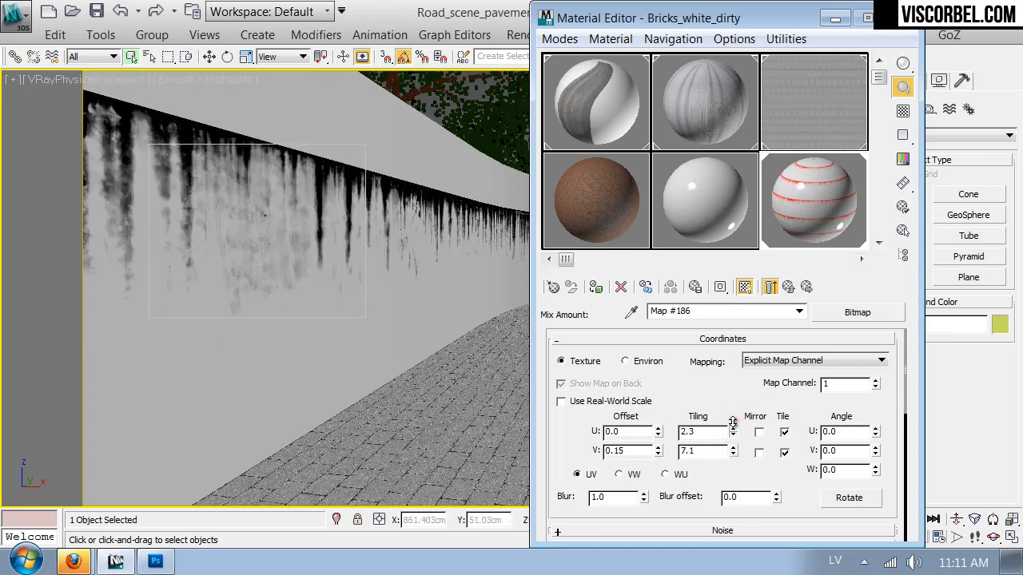
pyautogui.moveTo(659, 451)
pyautogui.mouseDown()
pyautogui.moveTo(660, 434)
pyautogui.moveTo(659, 459)
pyautogui.moveTo(658, 449)
pyautogui.mouseUp()
pyautogui.moveTo(752, 19); pyautogui.dragTo(620, 34)
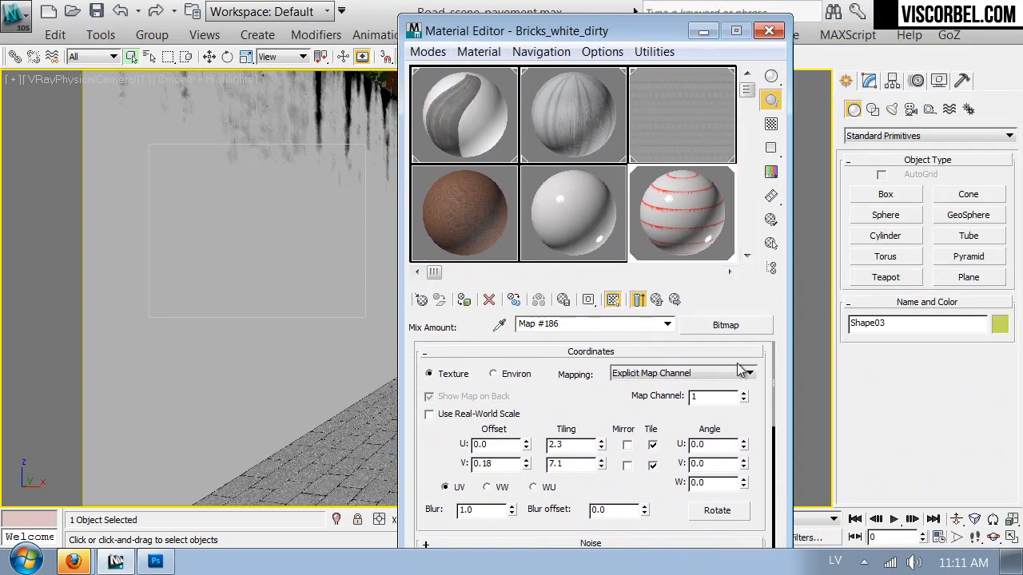
# - Set Color #1 of the diffuse Mix map to a muted greyish beige with hue 27
pyautogui.click(665, 302)
pyautogui.click(565, 396)
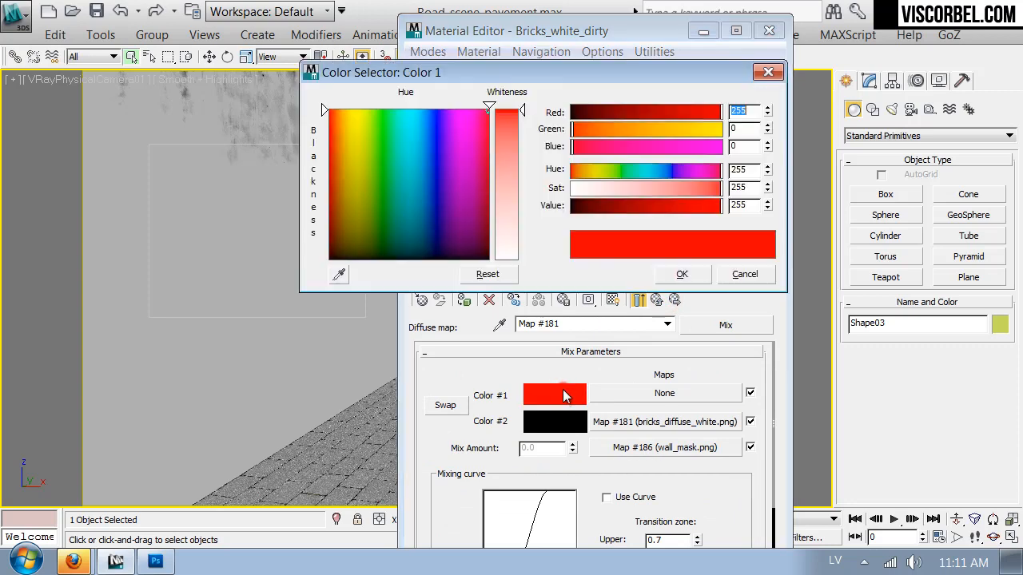
pyautogui.click(600, 187)
pyautogui.click(591, 170)
pyautogui.click(643, 187)
pyautogui.click(590, 170)
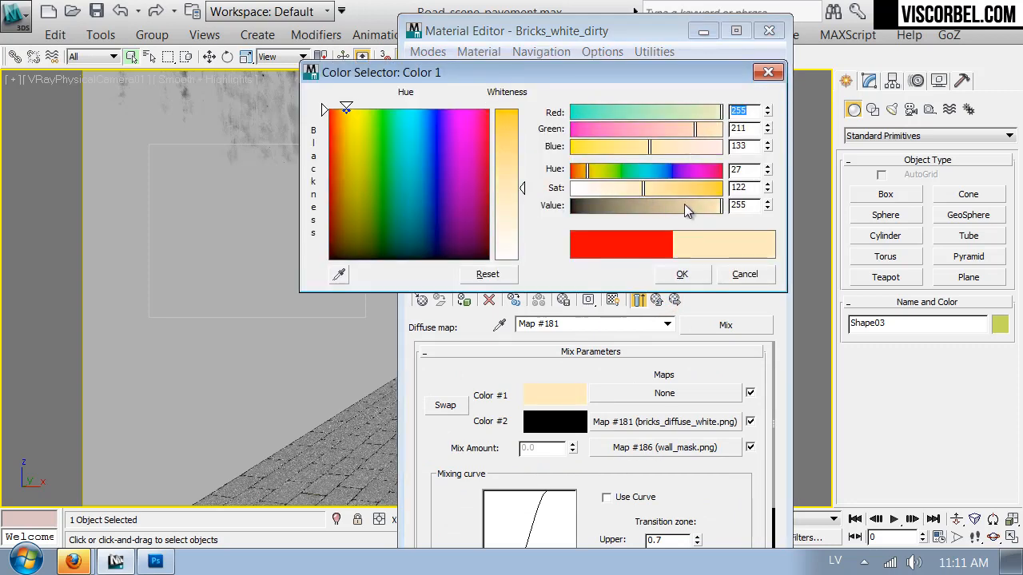
pyautogui.click(676, 206)
pyautogui.click(614, 188)
pyautogui.moveTo(553, 74); pyautogui.dragTo(679, 113)
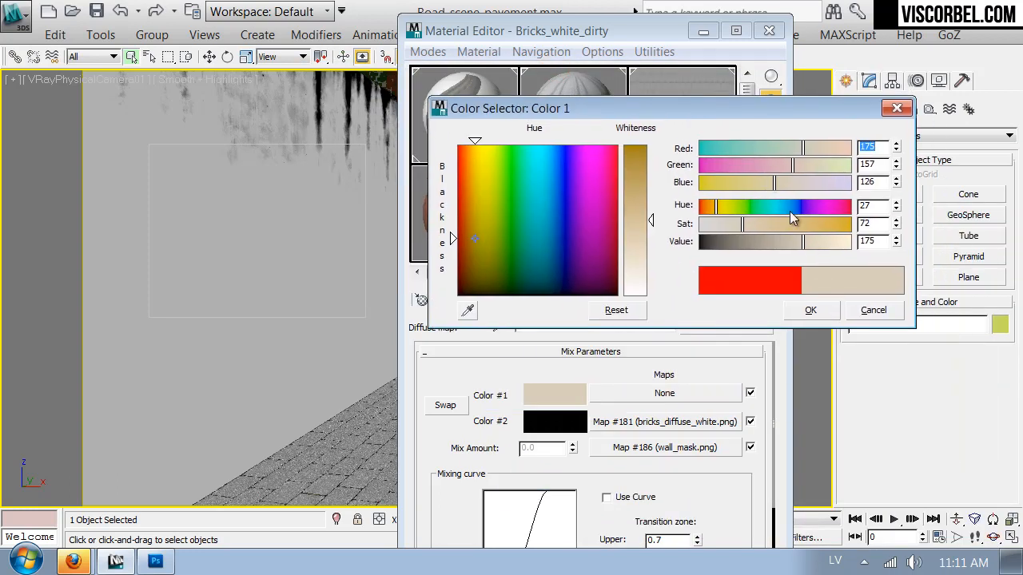
pyautogui.moveTo(803, 243); pyautogui.dragTo(798, 243)
pyautogui.moveTo(735, 225); pyautogui.dragTo(735, 224)
pyautogui.click(810, 310)
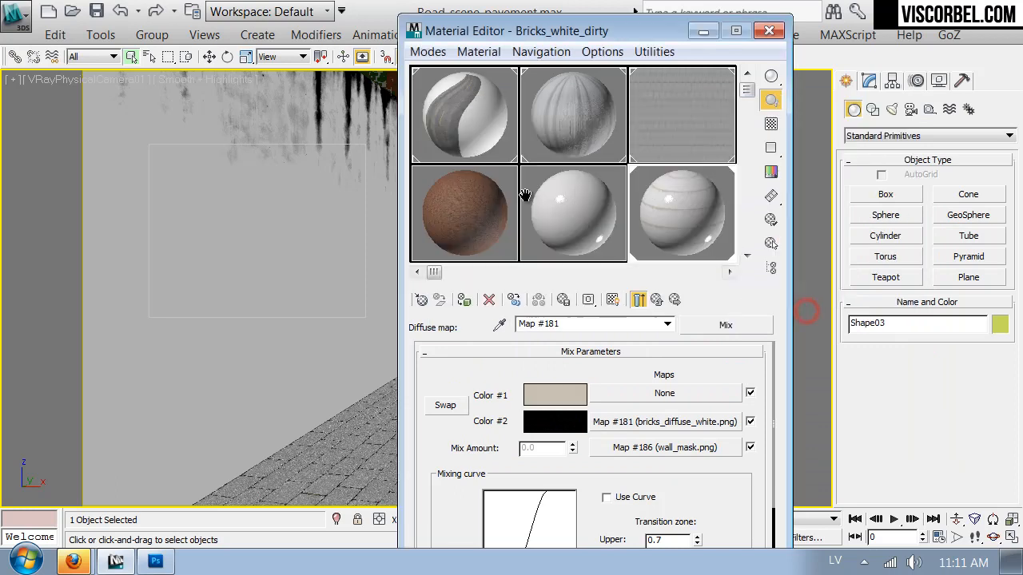
# - Enlarge the render region to the full width and upper half of the camera view, and render it
pyautogui.moveTo(670, 36); pyautogui.dragTo(904, 289)
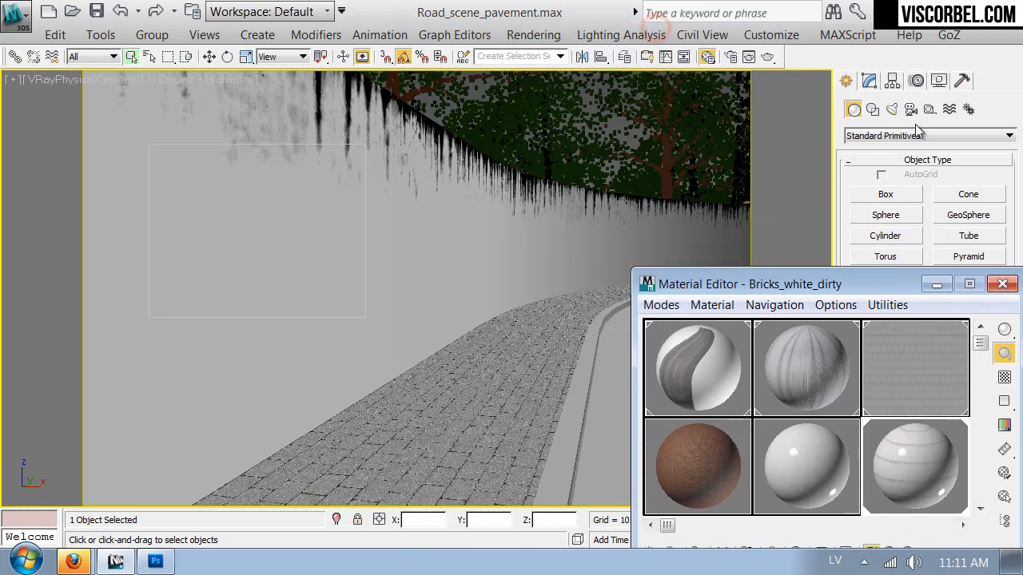
pyautogui.click(749, 57)
pyautogui.click(283, 251)
pyautogui.moveTo(359, 202); pyautogui.dragTo(362, 205)
pyautogui.moveTo(233, 198)
pyautogui.mouseDown()
pyautogui.moveTo(669, 130)
pyautogui.moveTo(676, 117)
pyautogui.moveTo(546, 142)
pyautogui.moveTo(7, 83)
pyautogui.mouseUp()
pyautogui.click(952, 421)
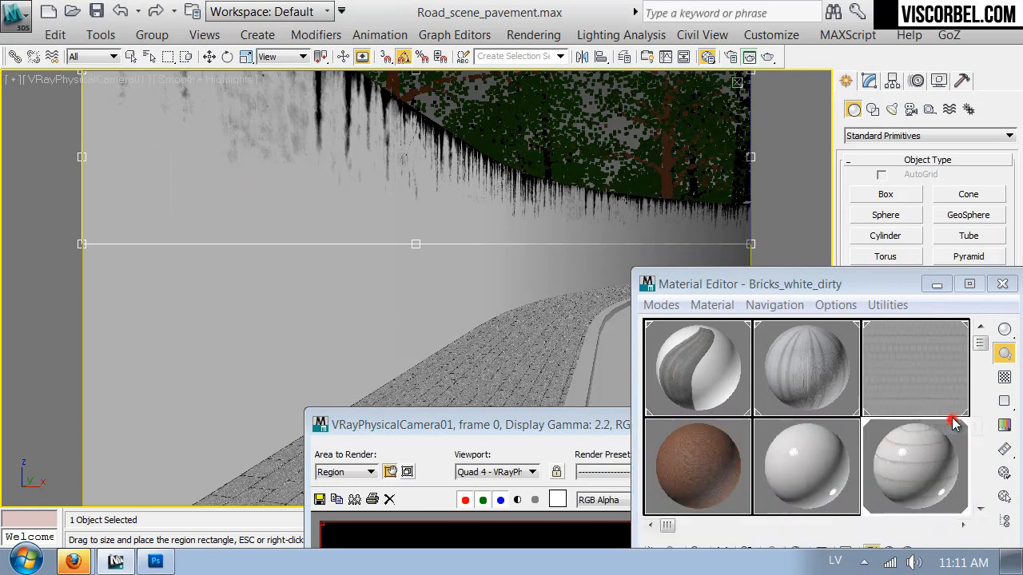
pyautogui.moveTo(853, 281); pyautogui.dragTo(572, 126)
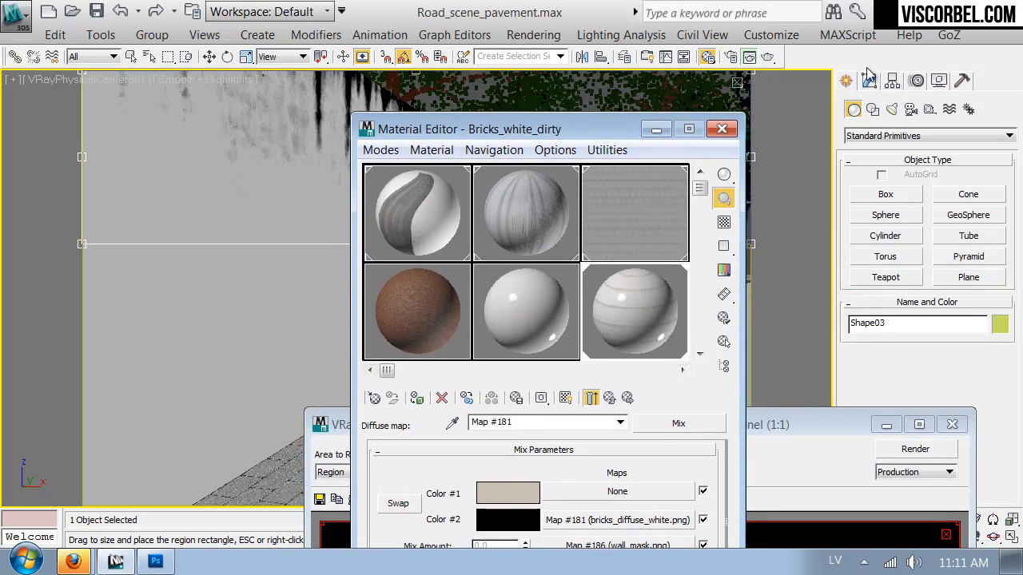
pyautogui.click(767, 57)
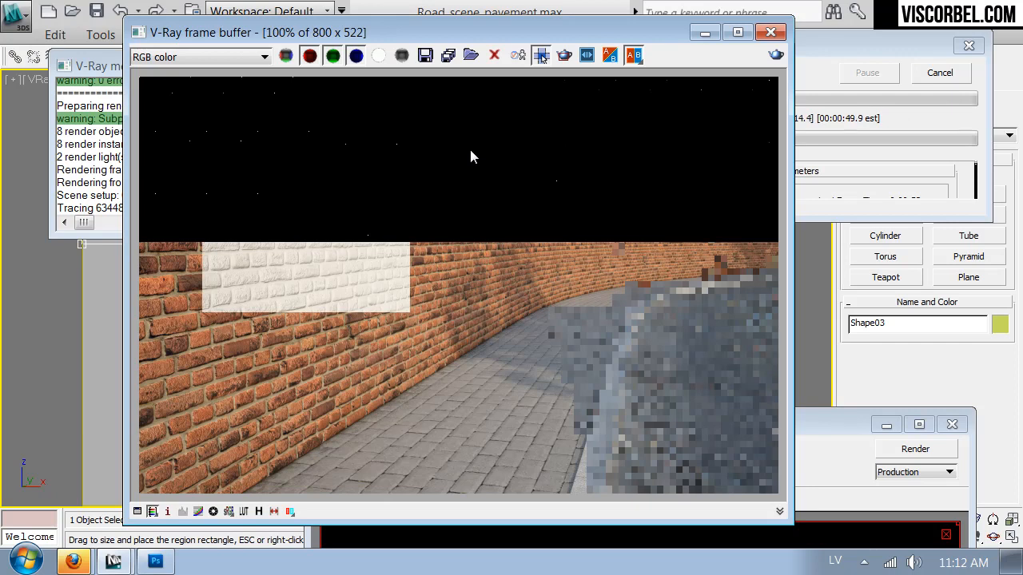
# - Stop the test render, close the V-Ray frame buffer and return to the Bricks_white_dirty material's Mix parameters
pyautogui.scroll(-1, 470, 156)
pyautogui.scroll(1, 479, 218)
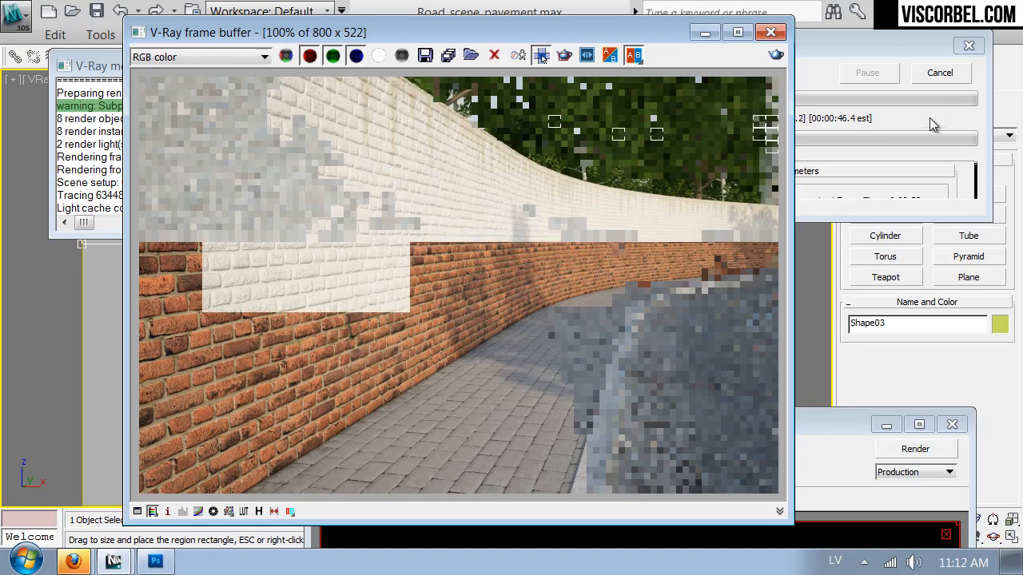
pyautogui.moveTo(813, 432); pyautogui.dragTo(762, 304)
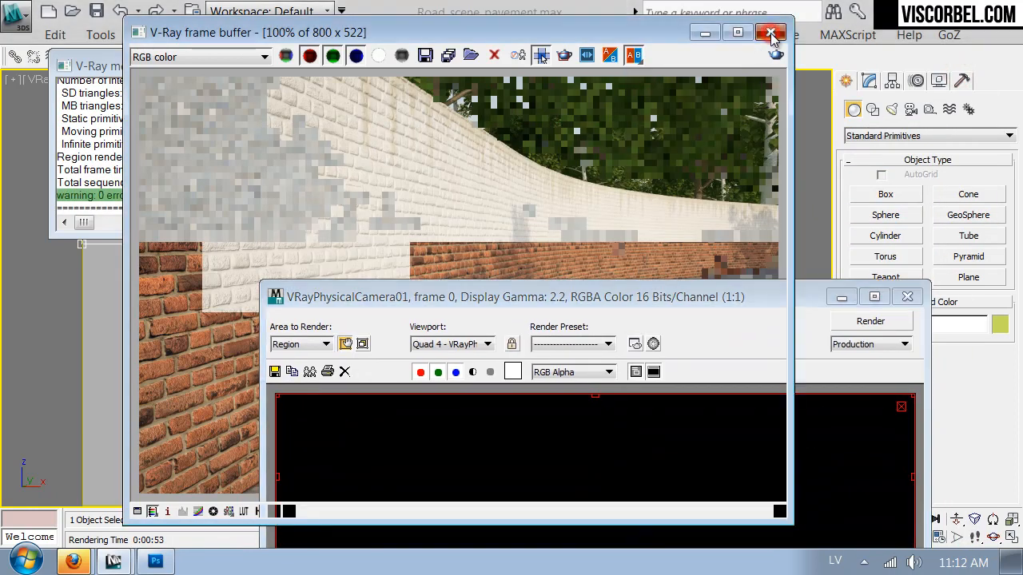
pyautogui.click(770, 33)
pyautogui.moveTo(569, 128); pyautogui.dragTo(797, 113)
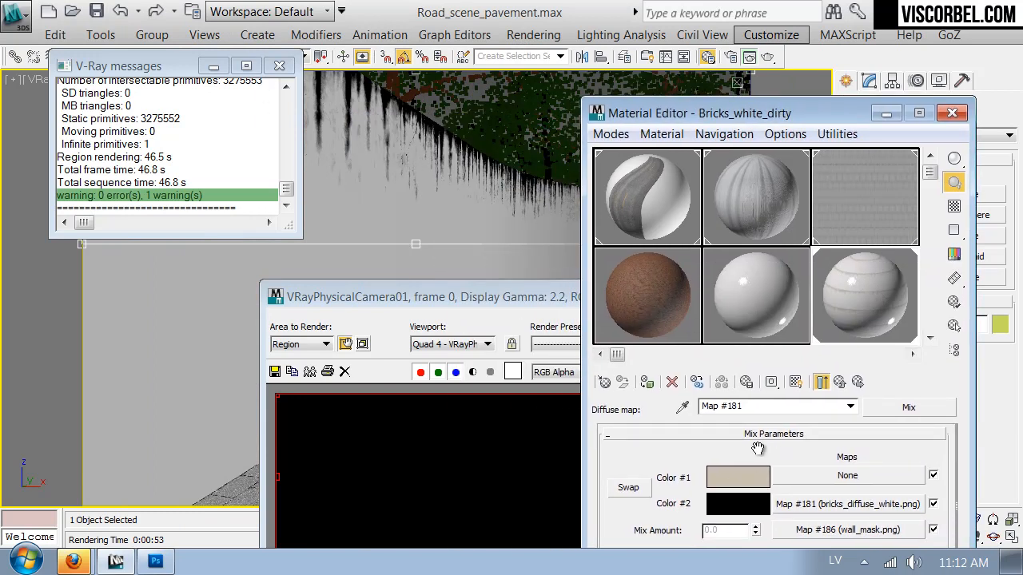
# - Darken Color #1 of the wall_mask Mix map to a muted olive grey
pyautogui.click(749, 477)
pyautogui.click(722, 207)
pyautogui.moveTo(789, 240); pyautogui.dragTo(751, 242)
pyautogui.click(741, 225)
pyautogui.click(746, 224)
pyautogui.click(808, 311)
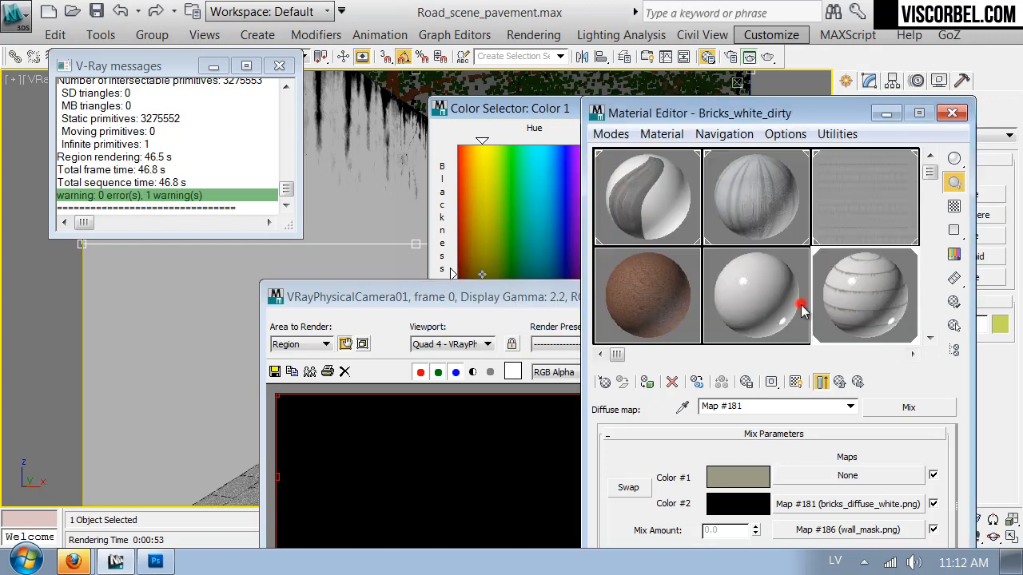
pyautogui.moveTo(764, 116); pyautogui.dragTo(762, 29)
pyautogui.click(751, 402)
pyautogui.moveTo(752, 243)
pyautogui.mouseDown()
pyautogui.moveTo(748, 228)
pyautogui.moveTo(761, 225)
pyautogui.mouseUp()
pyautogui.click(810, 311)
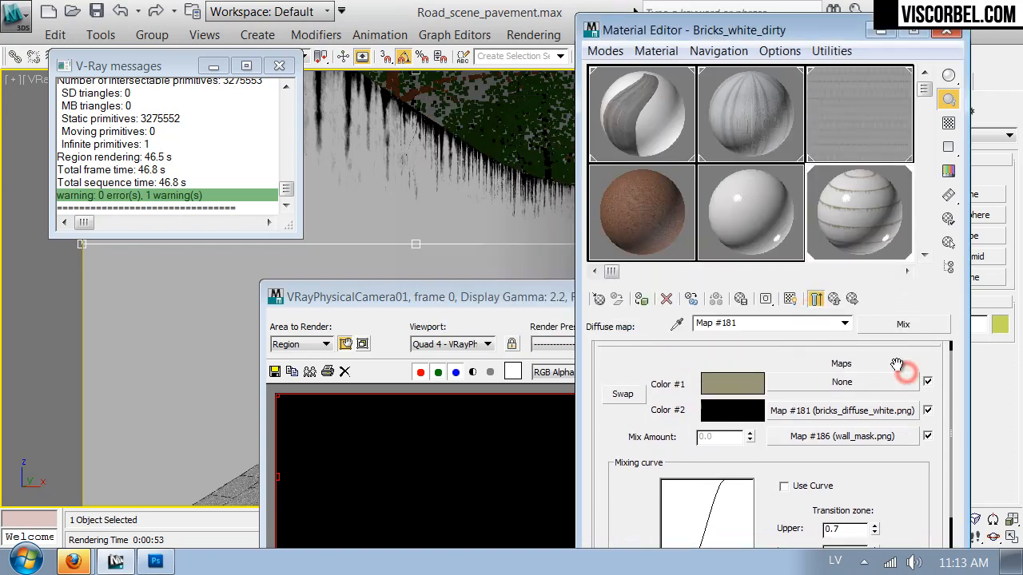
# - Wrap the current diffuse Mix map in a new Mix map, keeping the old map as a sub-map
pyautogui.click(903, 324)
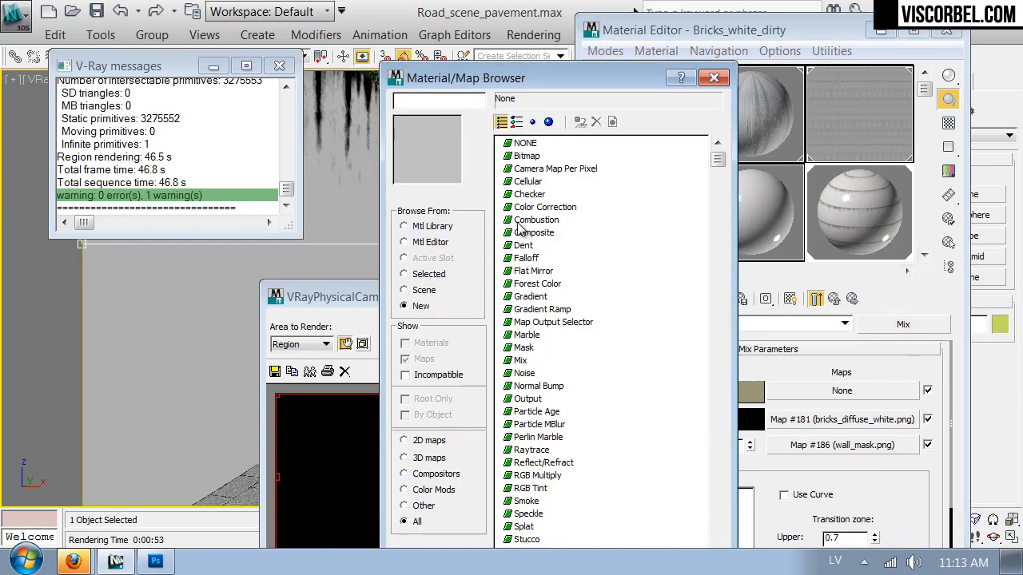
pyautogui.doubleClick(523, 360)
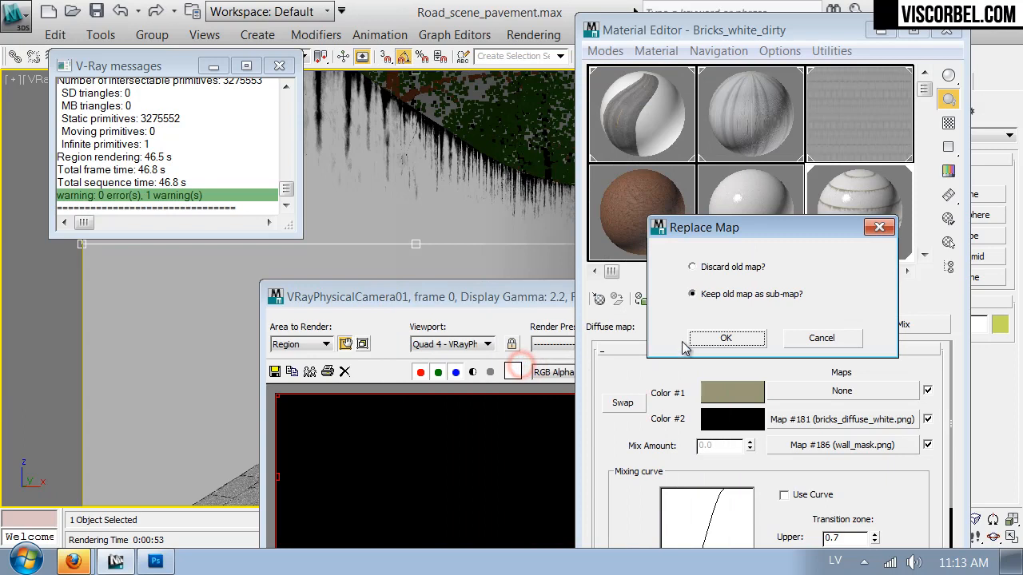
pyautogui.click(721, 339)
# - Set Color #2 of the outer Mix map to a dark brown with hue 24, saturation 103 and value 21
pyautogui.click(723, 421)
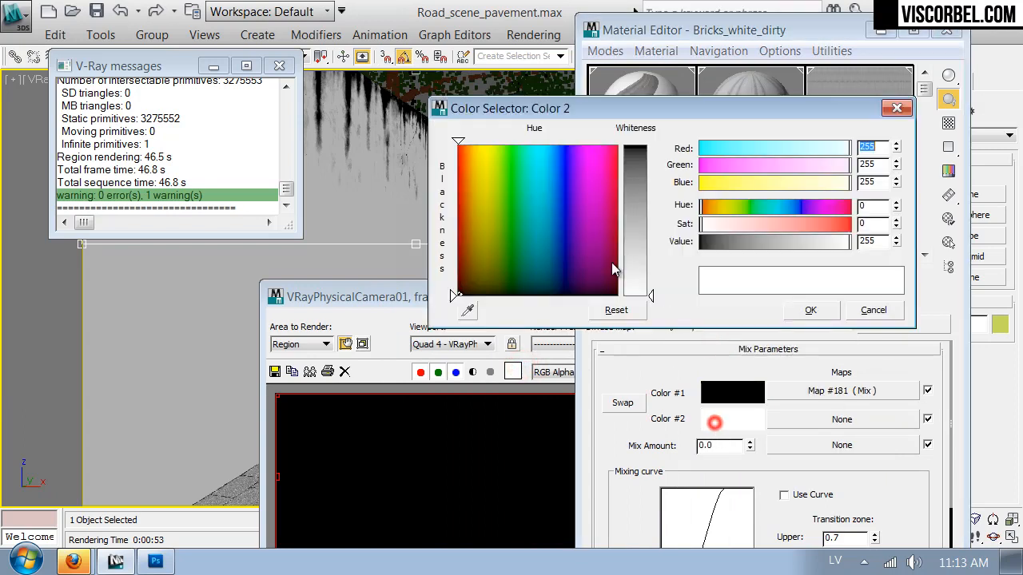
pyautogui.moveTo(740, 245); pyautogui.dragTo(715, 242)
pyautogui.click(717, 208)
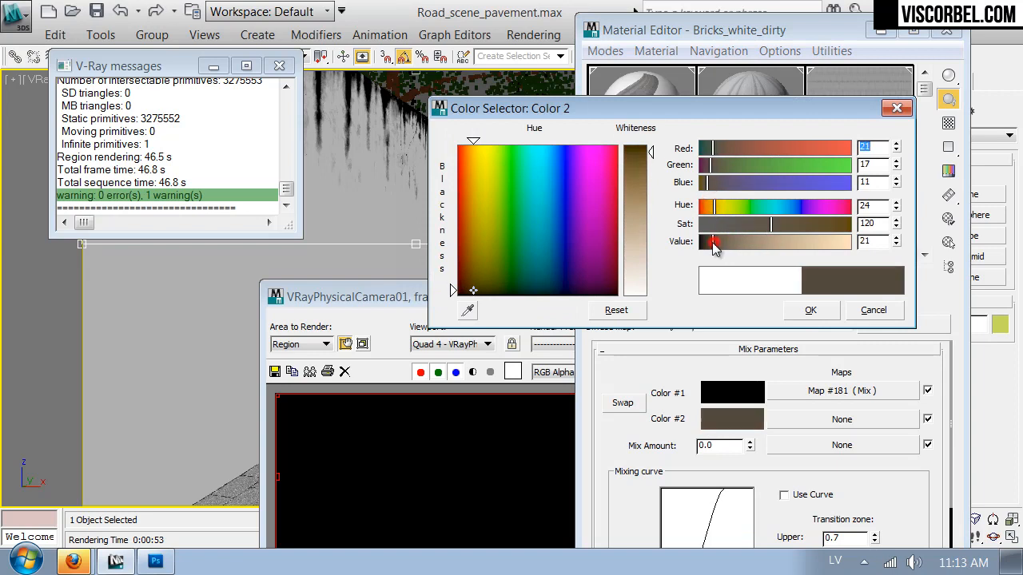
pyautogui.moveTo(770, 224); pyautogui.dragTo(760, 225)
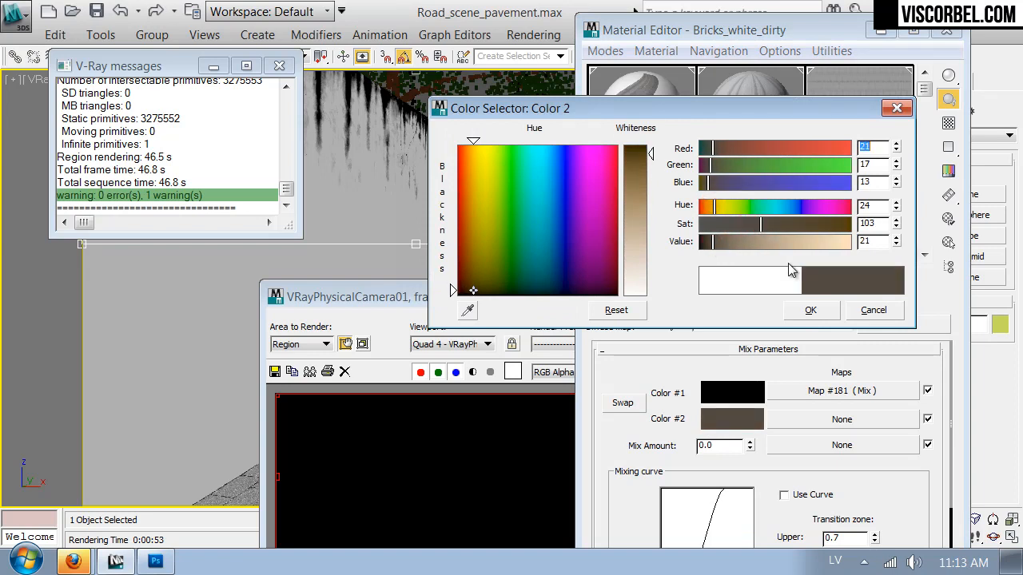
pyautogui.click(801, 310)
# - Load dirt.png as a bitmap into the outer Mix map's mix amount and show it on the wall in the viewport
pyautogui.click(791, 445)
pyautogui.doubleClick(527, 144)
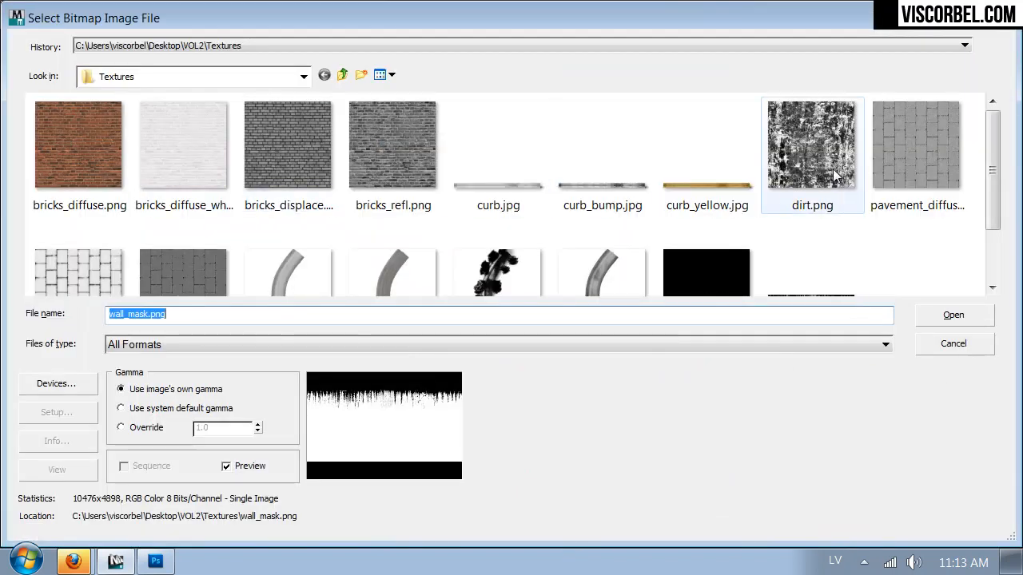
pyautogui.doubleClick(833, 160)
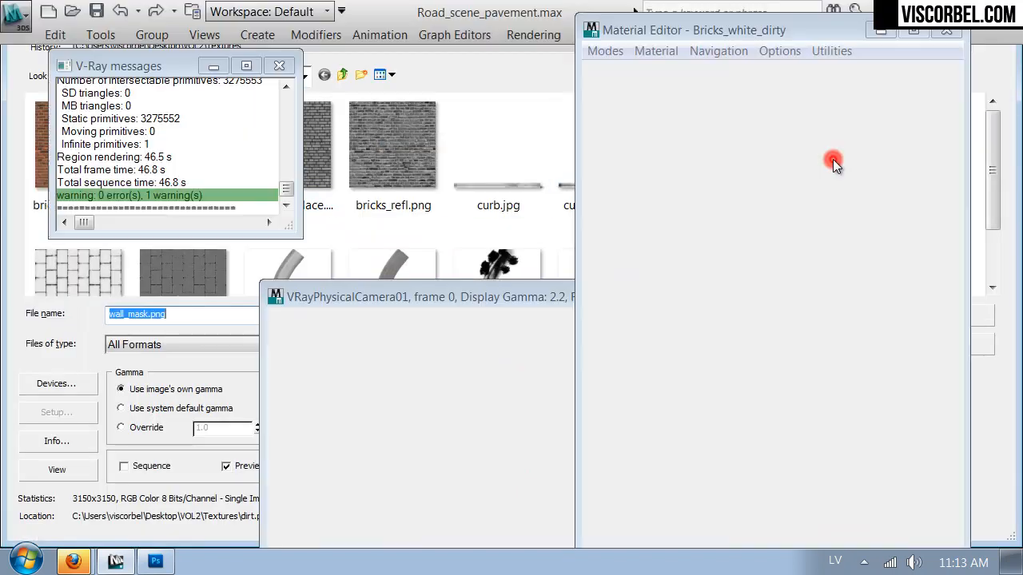
pyautogui.click(534, 296)
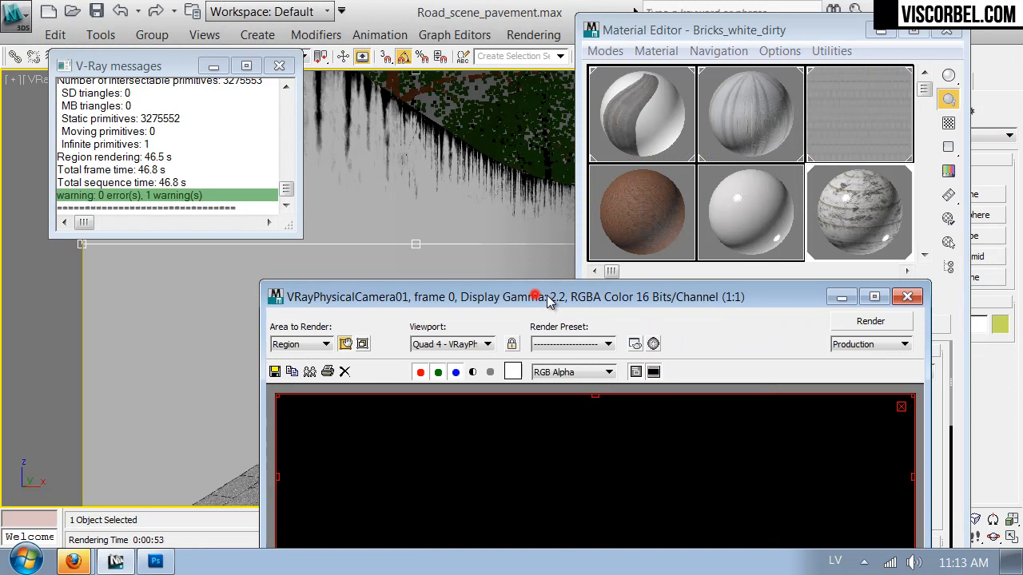
pyautogui.click(908, 297)
pyautogui.click(790, 299)
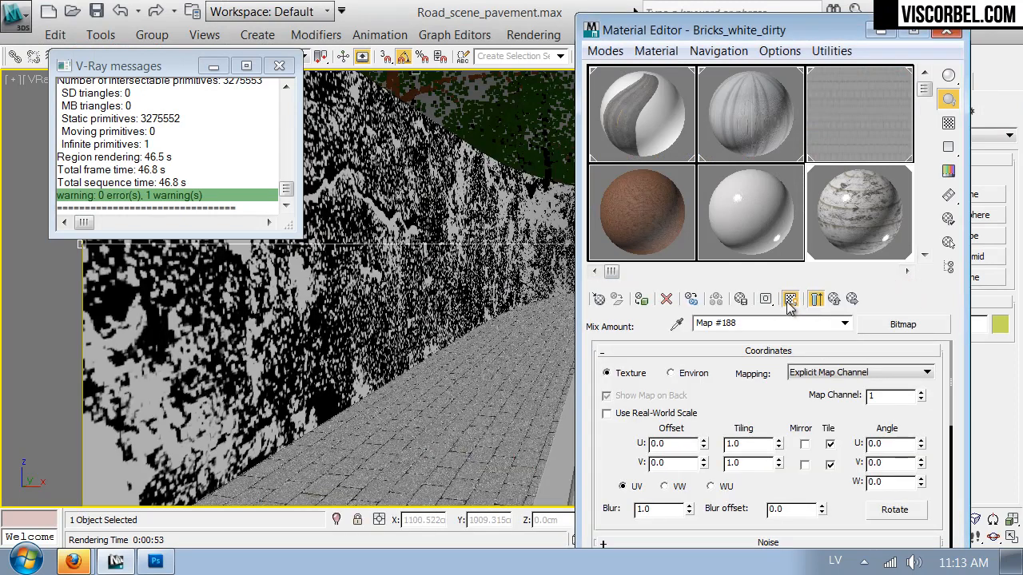
# - Set both the U and V tiling of the dirt bitmap to 3.0
pyautogui.doubleClick(749, 444)
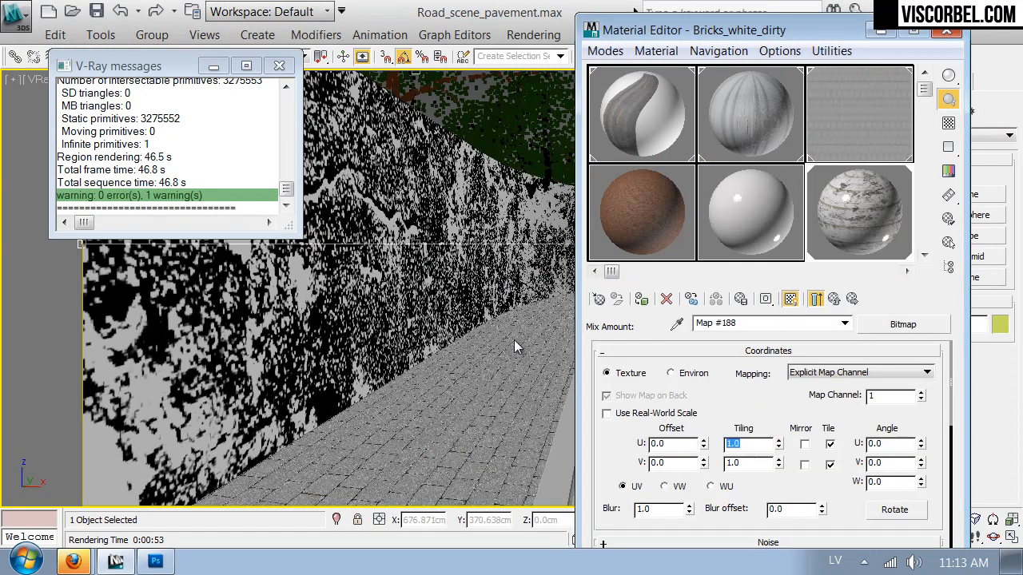
pyautogui.write('3')
pyautogui.press('Tab')
pyautogui.write('3')
pyautogui.press('Return')
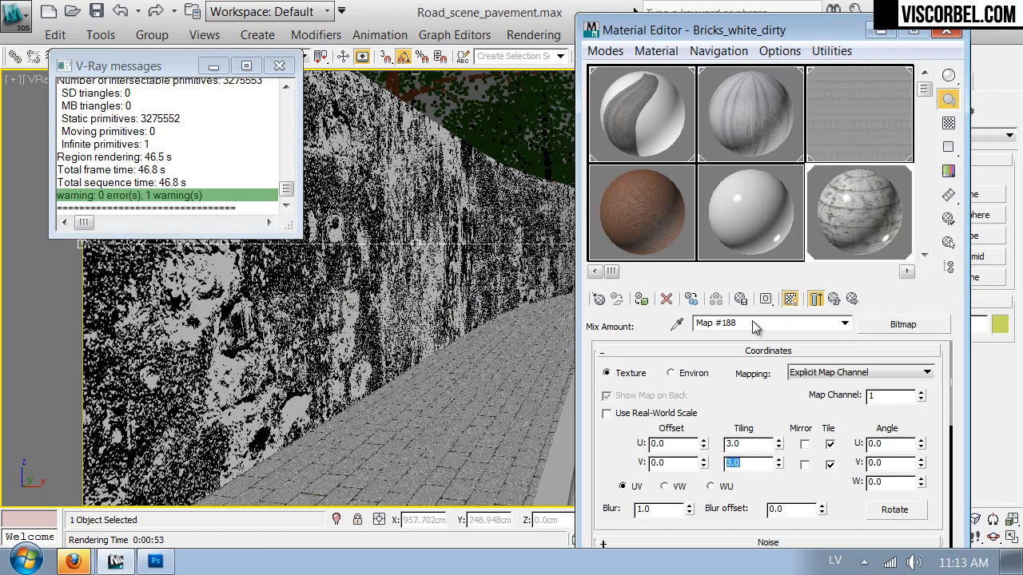
# - Lighten Color #2 of the outer Mix map to a warm grey with hue 21 and value 105
pyautogui.click(833, 299)
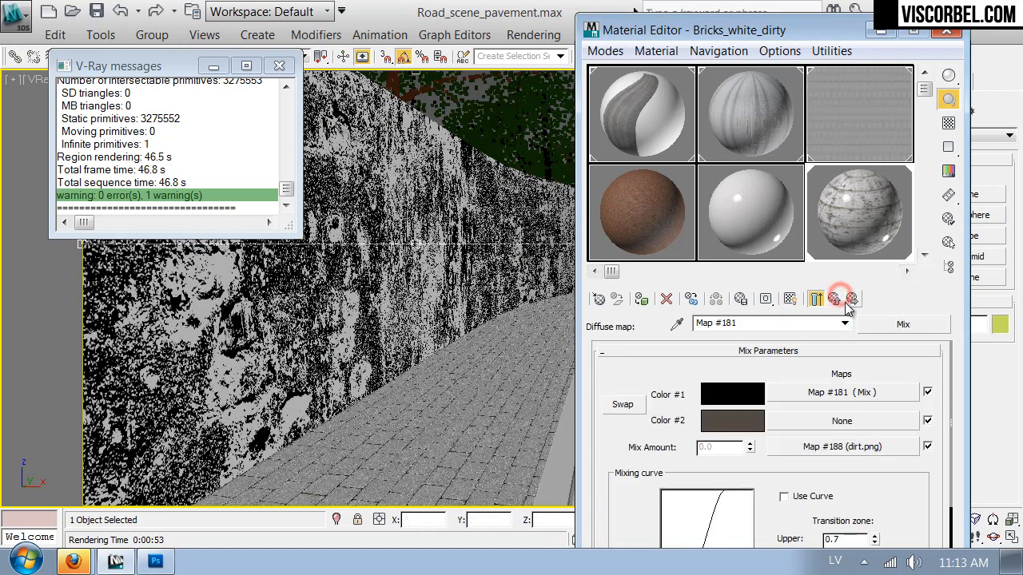
pyautogui.click(745, 424)
pyautogui.moveTo(783, 109); pyautogui.dragTo(672, 162)
pyautogui.click(758, 323)
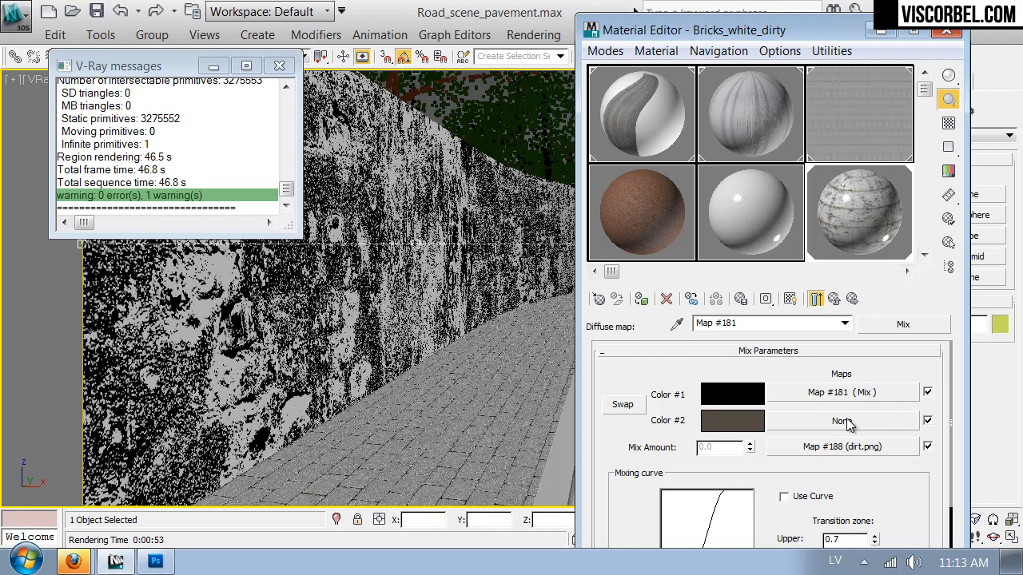
pyautogui.click(746, 430)
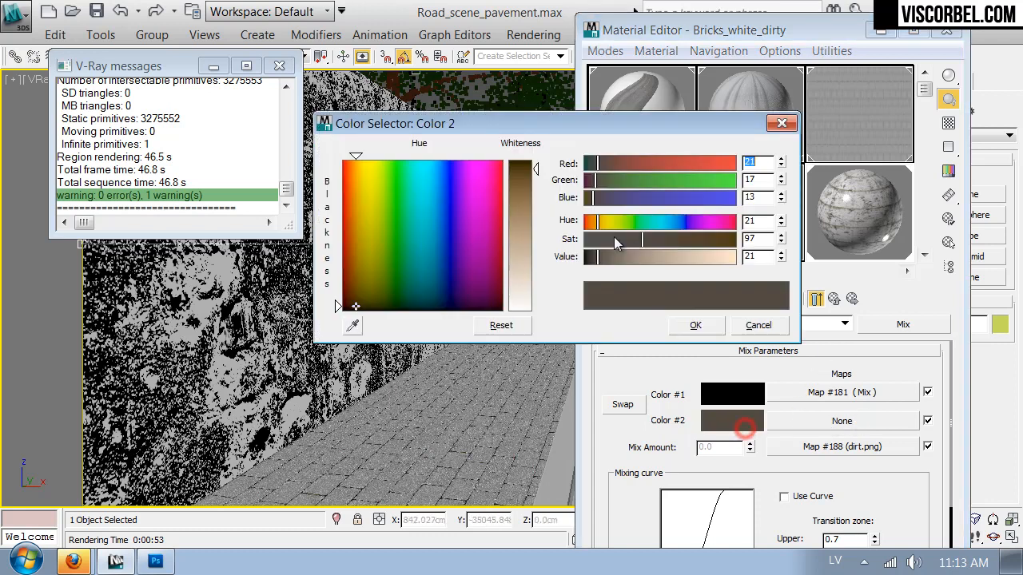
pyautogui.moveTo(601, 256)
pyautogui.mouseDown()
pyautogui.moveTo(654, 256)
pyautogui.moveTo(612, 241)
pyautogui.mouseUp()
pyautogui.click(695, 326)
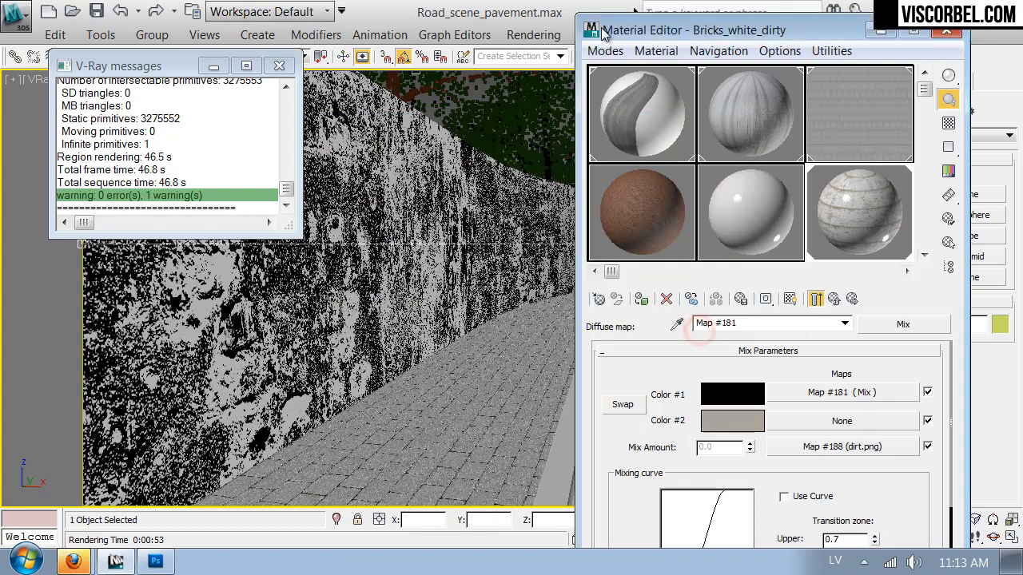
# - Extend the render region downward to cover more of the wall, and render it
pyautogui.moveTo(745, 31); pyautogui.dragTo(884, 325)
pyautogui.click(421, 240)
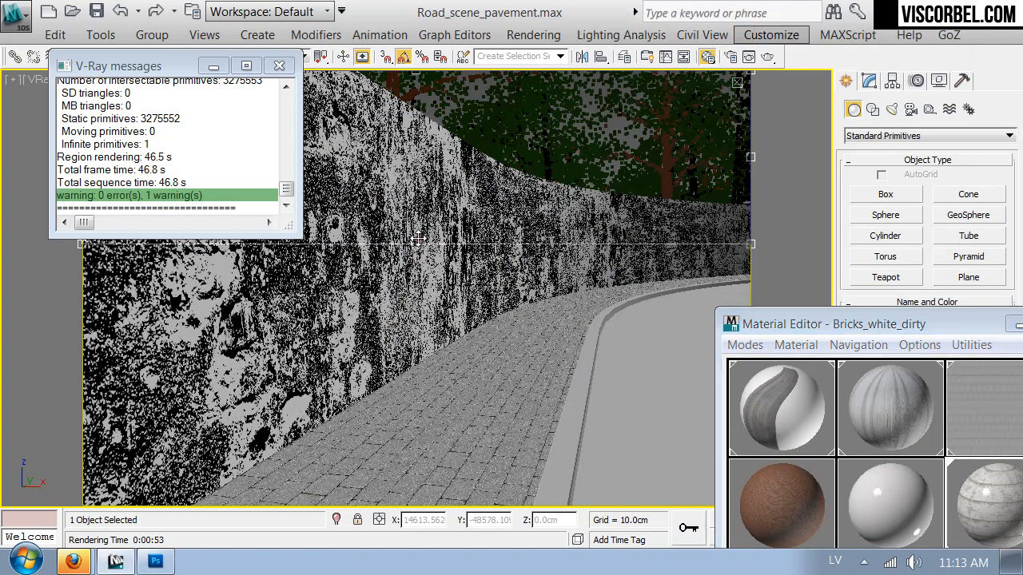
pyautogui.moveTo(567, 153); pyautogui.dragTo(528, 112)
pyautogui.moveTo(433, 242); pyautogui.dragTo(424, 307)
pyautogui.click(768, 57)
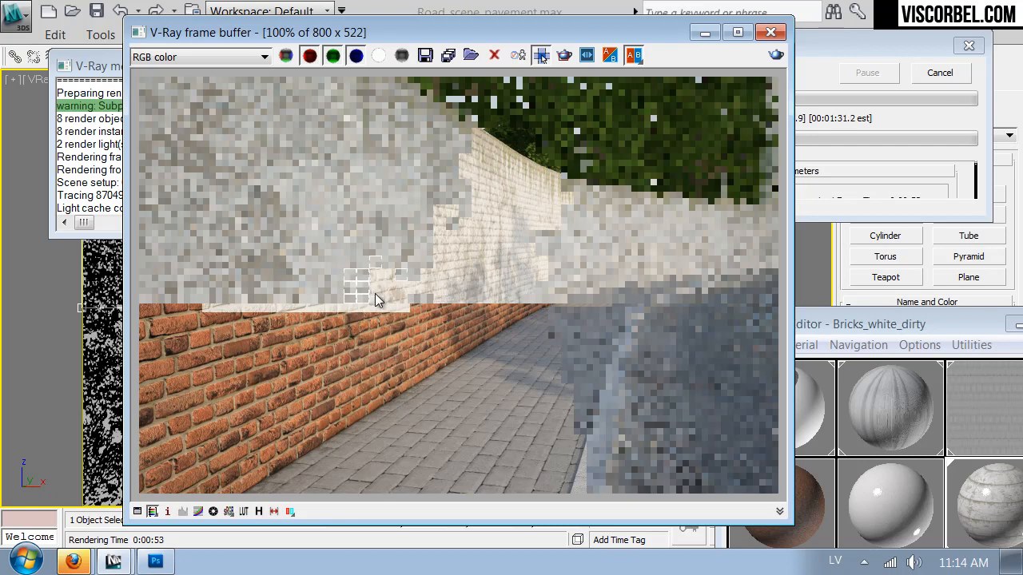
# - Stop the render and change Color #2 of the outer Mix map to a paler, less saturated warm grey
pyautogui.click(947, 73)
pyautogui.moveTo(898, 322); pyautogui.dragTo(672, 56)
pyautogui.click(646, 445)
pyautogui.moveTo(659, 239); pyautogui.dragTo(589, 248)
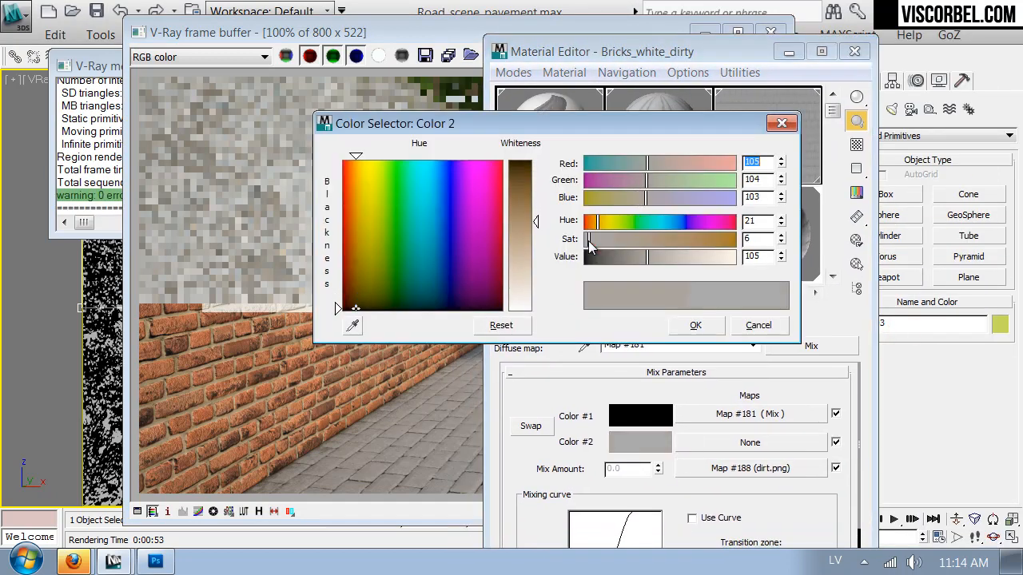
pyautogui.moveTo(653, 265); pyautogui.dragTo(685, 260)
pyautogui.moveTo(589, 240); pyautogui.dragTo(598, 248)
pyautogui.click(696, 324)
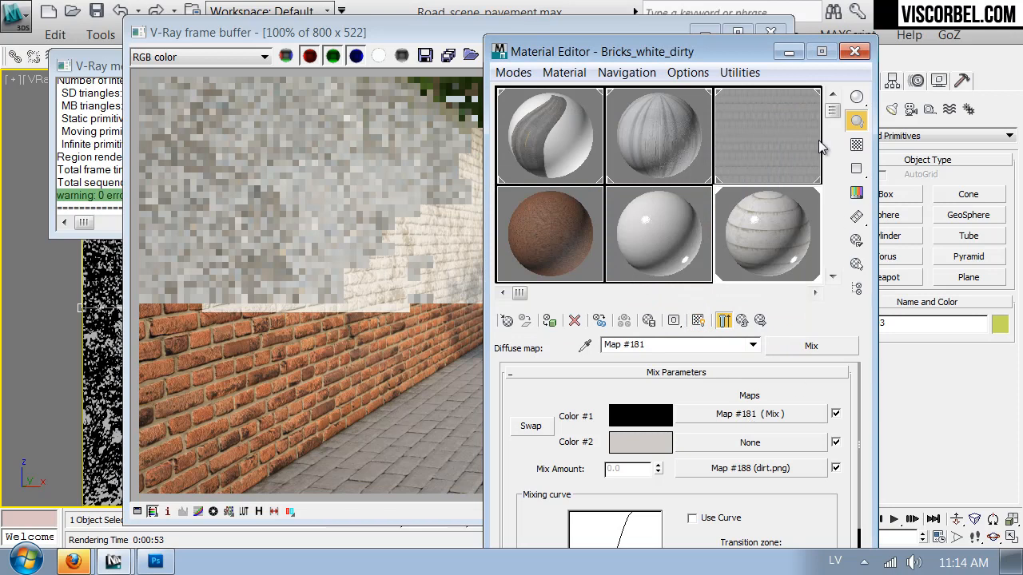
# - Test-render the region again to check the paler dirt color on the wall, and stop the render partway
pyautogui.moveTo(711, 49); pyautogui.dragTo(932, 250)
pyautogui.click(776, 56)
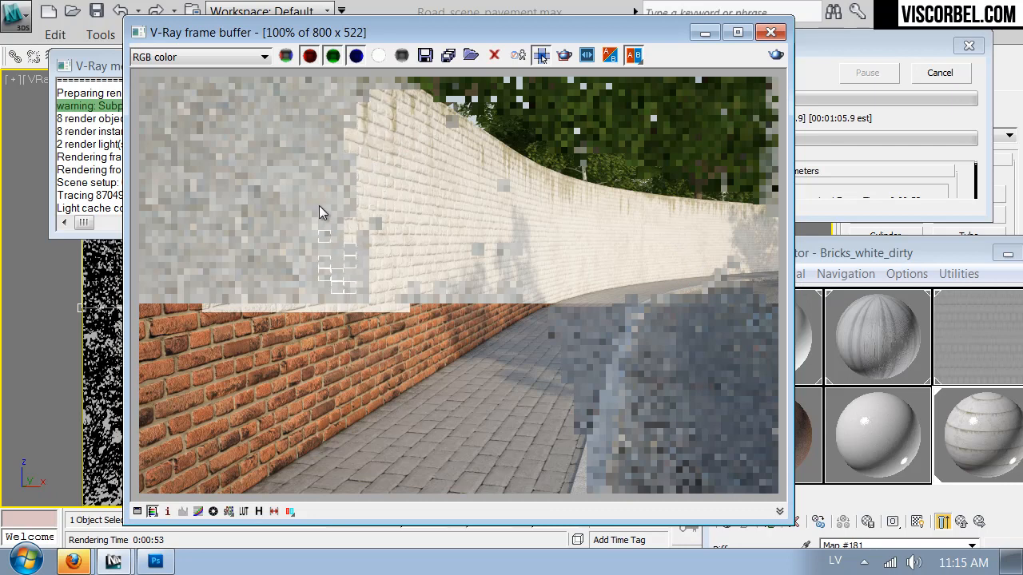
pyautogui.click(940, 73)
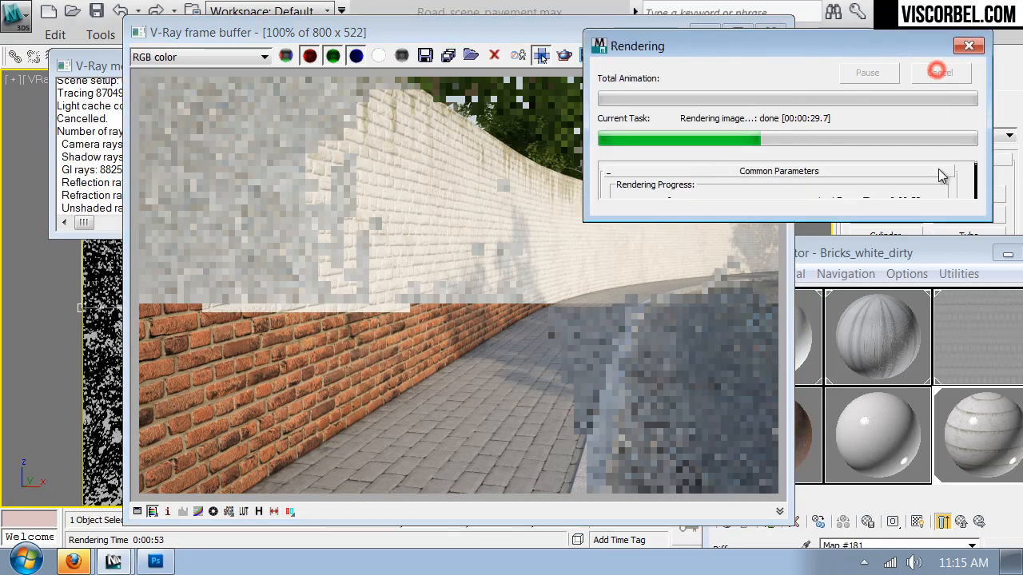
# - Replace the nested Mix map's bricks_diffuse_white.png bitmap with bricks_diffuse.png
pyautogui.moveTo(931, 252); pyautogui.dragTo(752, 22)
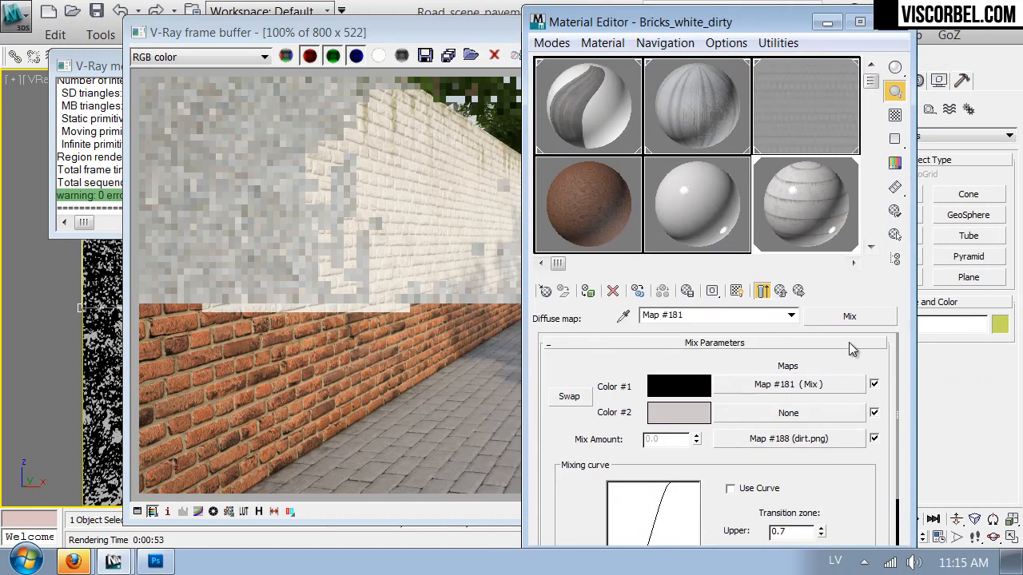
pyautogui.click(807, 416)
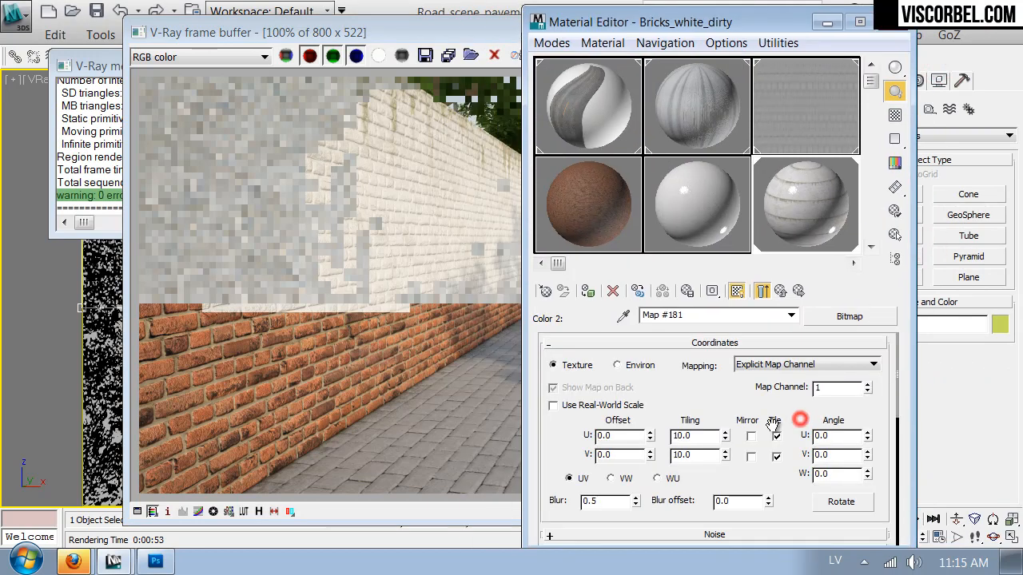
pyautogui.scroll(-3, 733, 501)
pyautogui.click(783, 386)
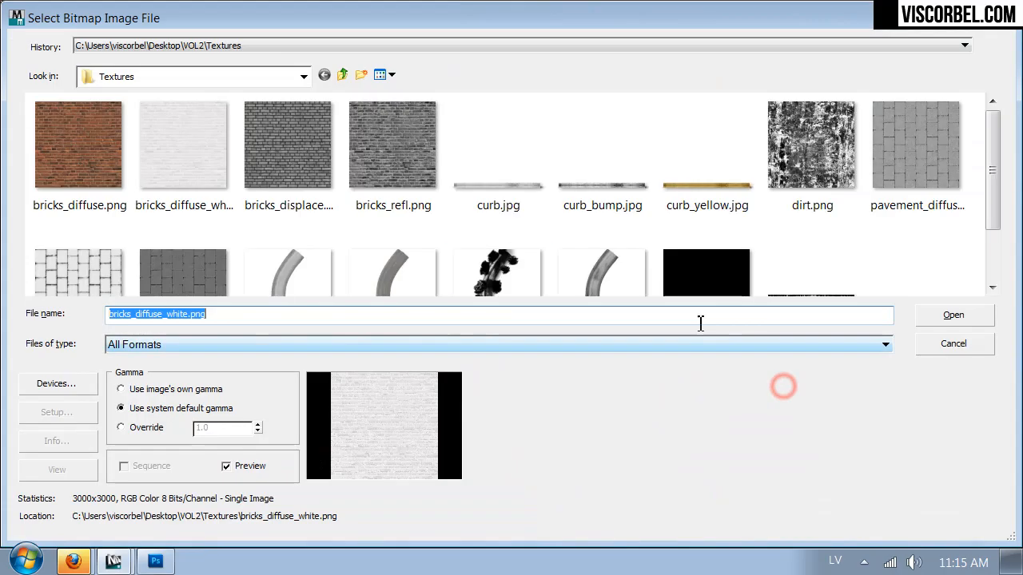
pyautogui.click(70, 152)
pyautogui.doubleClick(70, 152)
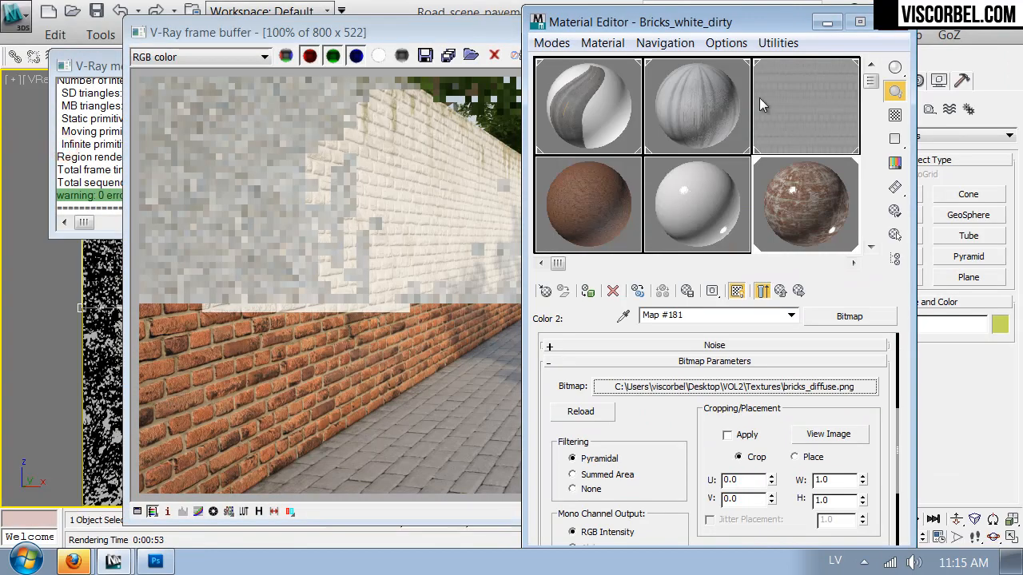
# - Set Color #1 of the nested wall_mask Mix map to a very dark olive brown with hue 34, saturation 143 and value 8
pyautogui.click(780, 292)
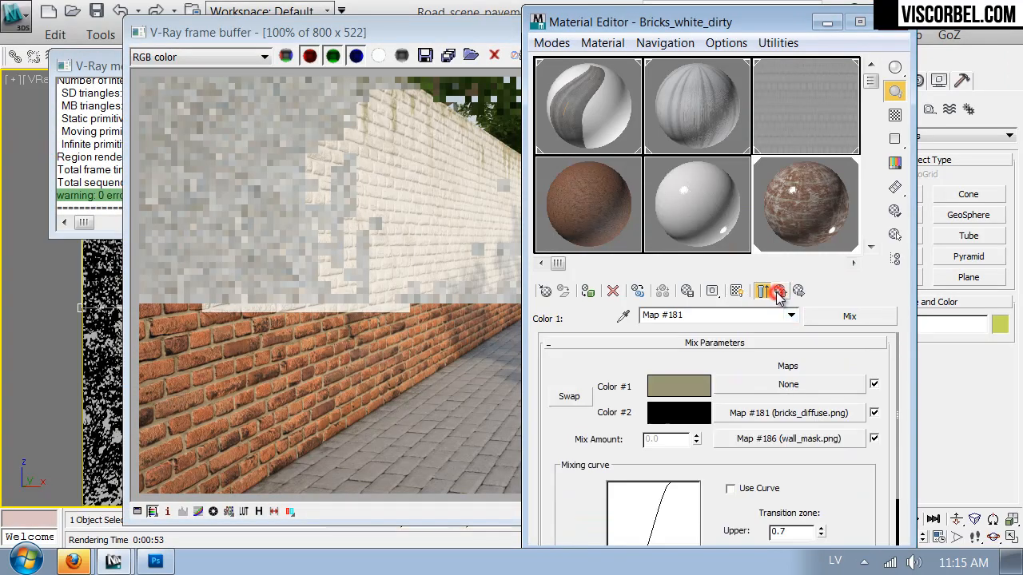
pyautogui.click(693, 391)
pyautogui.moveTo(620, 258); pyautogui.dragTo(589, 258)
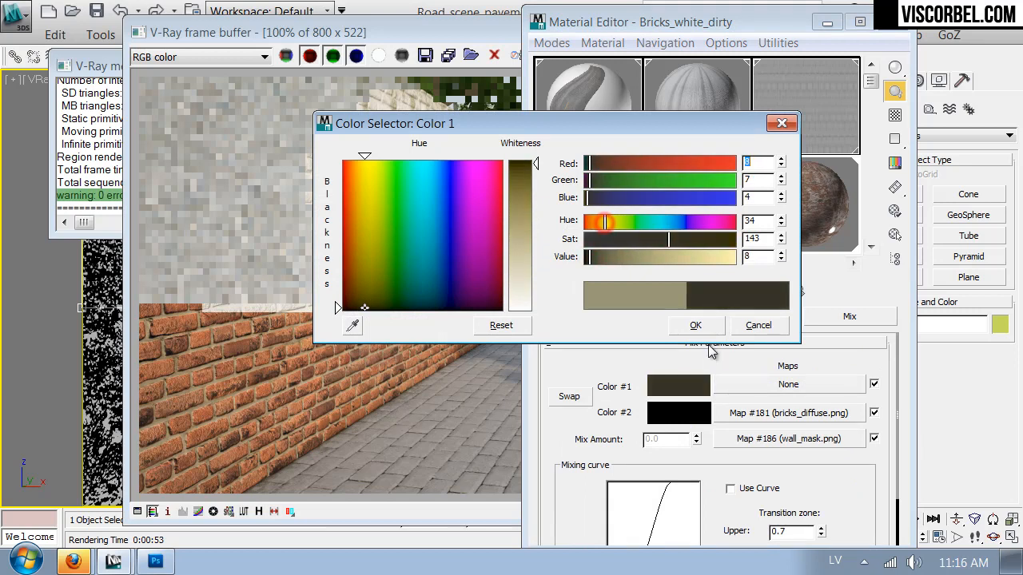
pyautogui.click(696, 325)
# - Set Color #2 of the outer dirt Mix map to dark brown with hue 21, saturation 102 and value 17, and bring the frame buffer forward
pyautogui.click(780, 291)
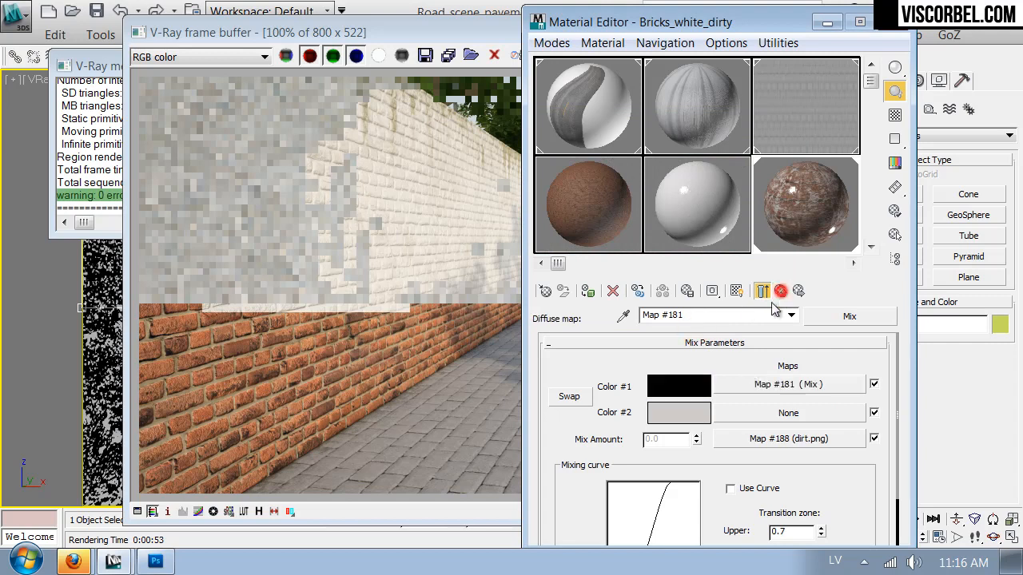
pyautogui.click(700, 413)
pyautogui.moveTo(658, 258); pyautogui.dragTo(596, 258)
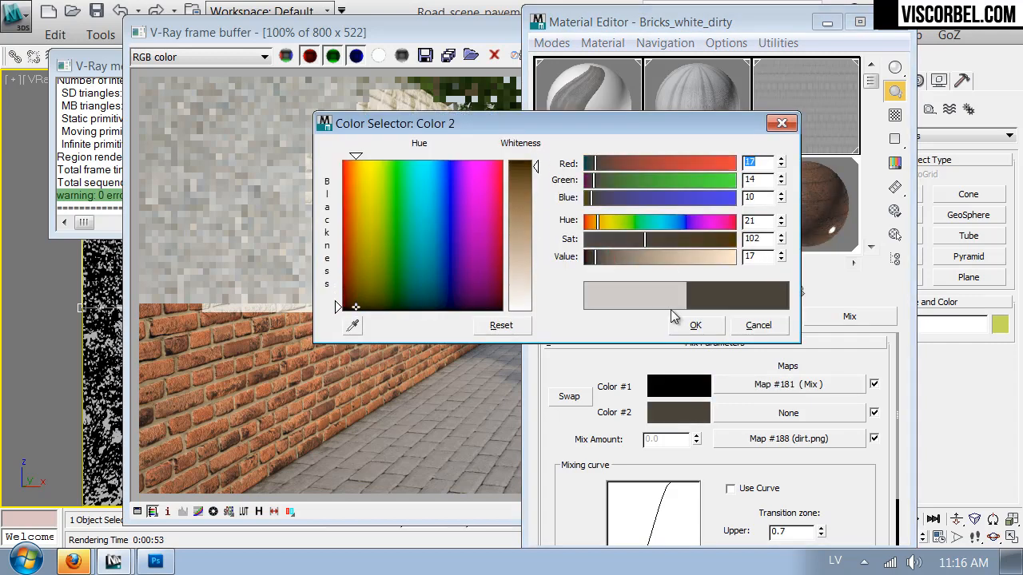
pyautogui.click(695, 325)
pyautogui.click(480, 110)
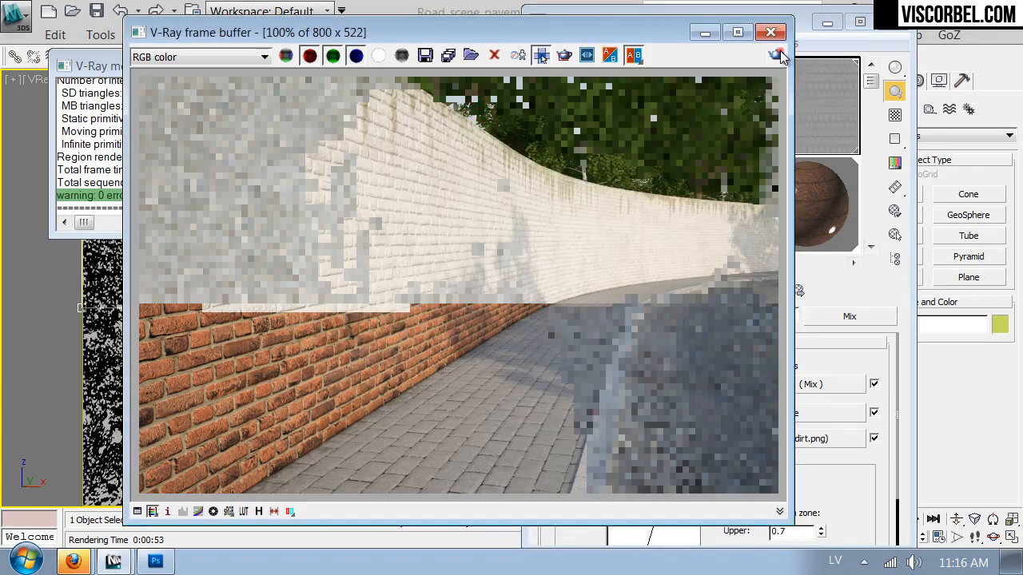
# - Test-render the wall with the brick diffuse texture and dark dirt colors, and stop the render partway
pyautogui.click(777, 54)
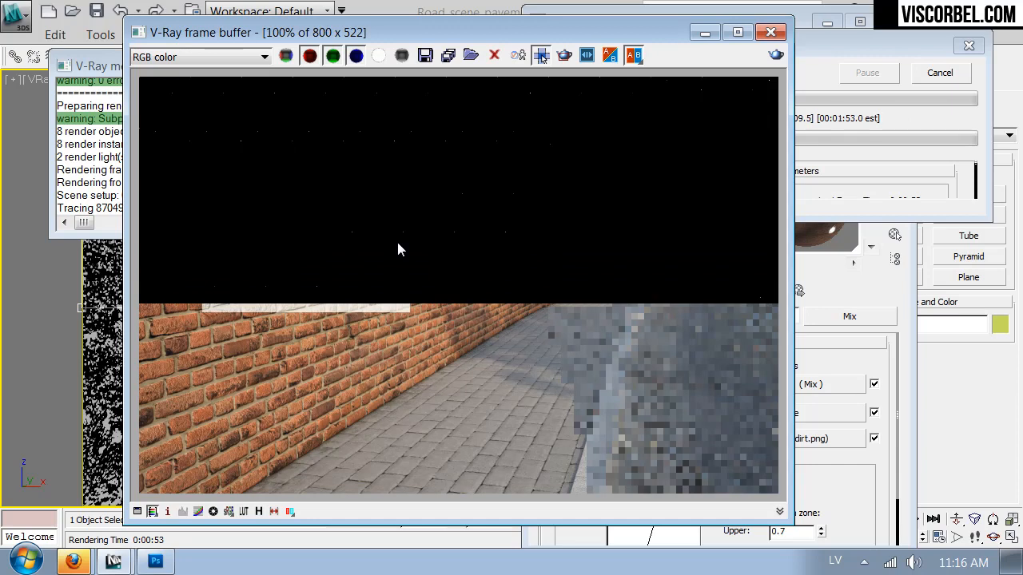
pyautogui.scroll(-1, 396, 250)
pyautogui.scroll(1, 397, 250)
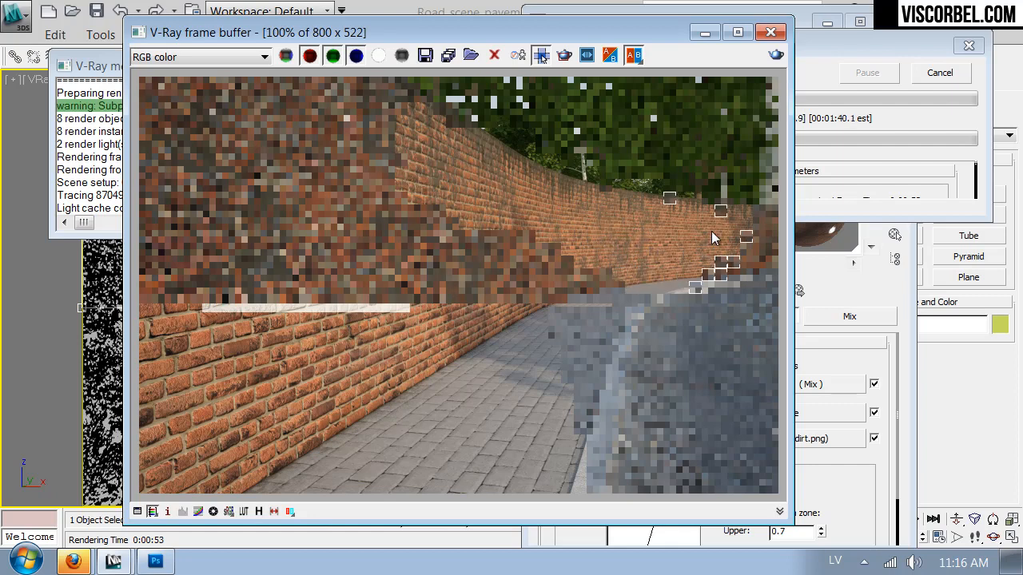
pyautogui.click(959, 73)
# - Switch to Photoshop and clone light areas over the black drips in the middle of wall_mask.png, leaving a few short drips
pyautogui.click(155, 562)
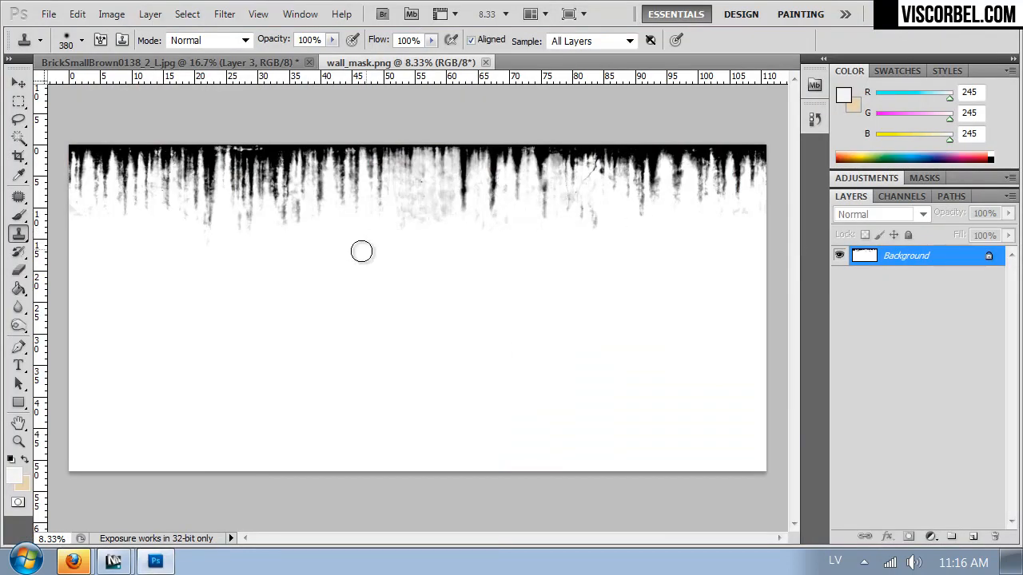
pyautogui.keyDown('alt'); pyautogui.click(423, 198); pyautogui.keyUp('alt')
pyautogui.moveTo(364, 153)
pyautogui.mouseDown()
pyautogui.moveTo(406, 163)
pyautogui.moveTo(446, 144)
pyautogui.mouseUp()
pyautogui.keyDown('alt'); pyautogui.click(406, 196); pyautogui.keyUp('alt')
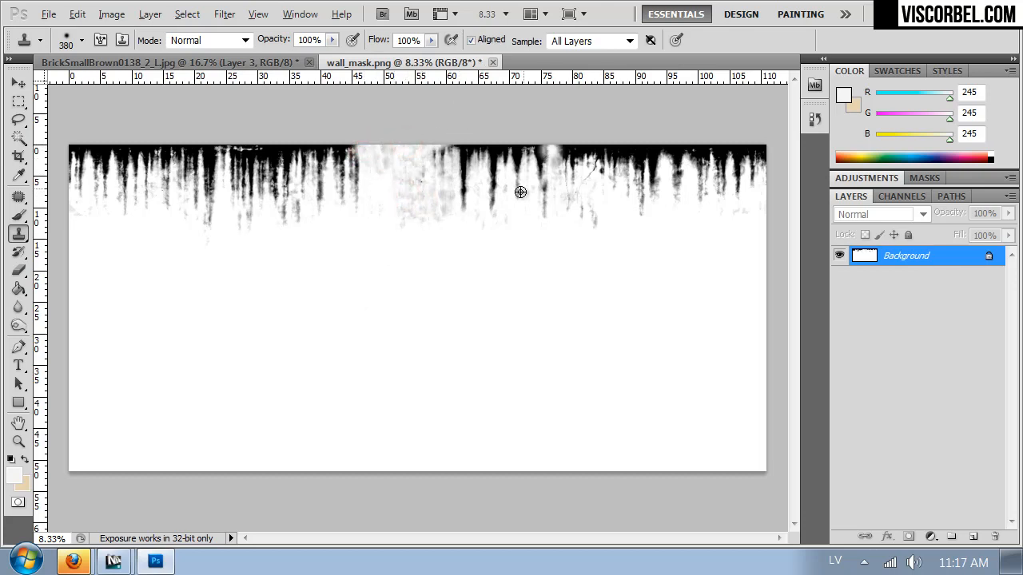
pyautogui.keyDown('alt'); pyautogui.click(467, 204); pyautogui.keyUp('alt')
pyautogui.moveTo(463, 192)
pyautogui.mouseDown()
pyautogui.moveTo(461, 173)
pyautogui.moveTo(489, 138)
pyautogui.moveTo(503, 171)
pyautogui.moveTo(500, 132)
pyautogui.moveTo(520, 160)
pyautogui.moveTo(548, 165)
pyautogui.moveTo(545, 218)
pyautogui.mouseUp()
pyautogui.keyDown('alt'); pyautogui.click(580, 240); pyautogui.keyUp('alt')
pyautogui.keyDown('alt'); pyautogui.click(381, 216); pyautogui.keyUp('alt')
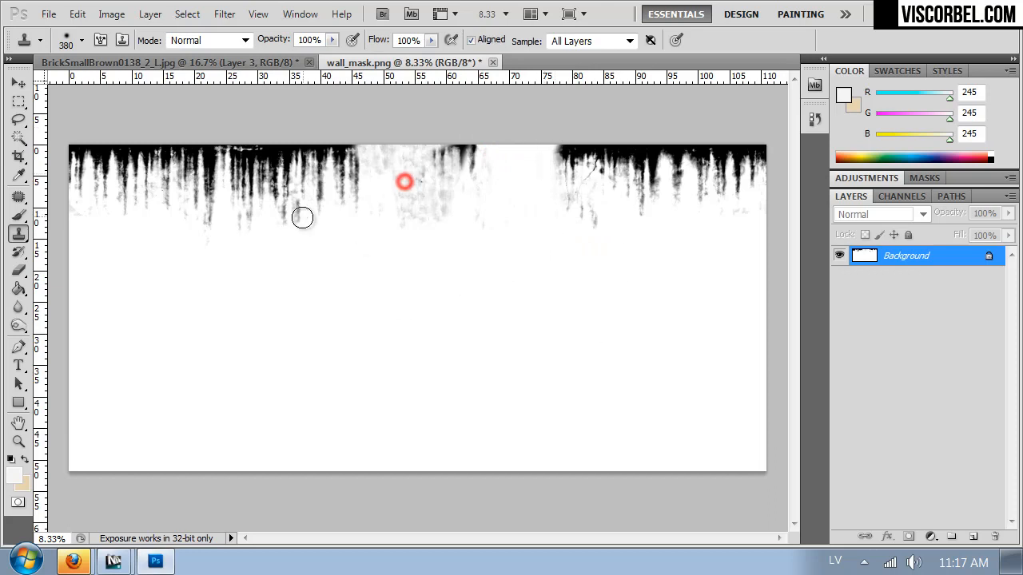
# - Break up the drips left of the mask's middle and near its right end by cloning light patches, and add short drips near the right end
pyautogui.click(288, 197)
pyautogui.moveTo(290, 221); pyautogui.dragTo(314, 121)
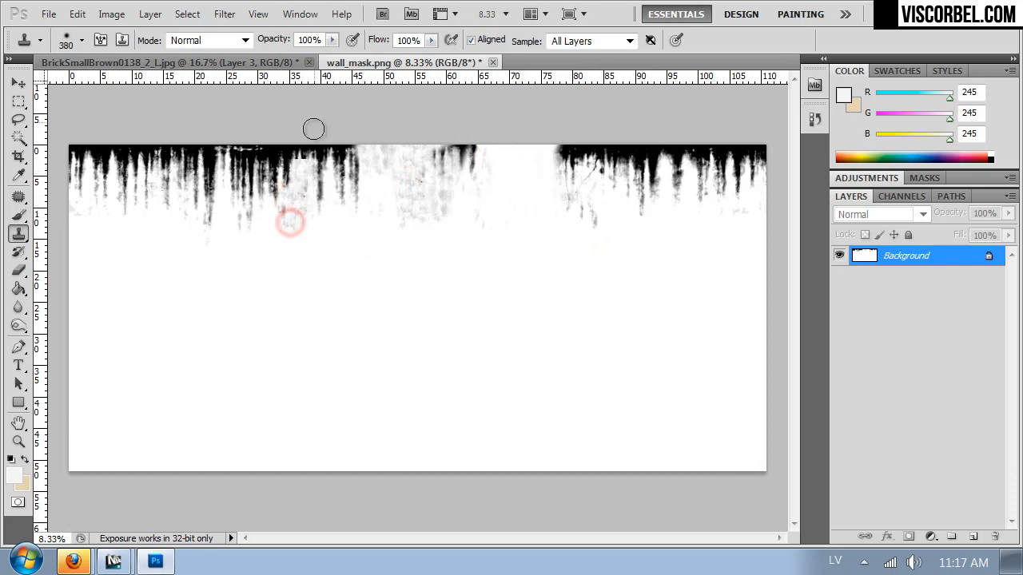
pyautogui.moveTo(295, 155)
pyautogui.mouseDown()
pyautogui.moveTo(308, 159)
pyautogui.moveTo(312, 206)
pyautogui.moveTo(308, 160)
pyautogui.moveTo(325, 221)
pyautogui.mouseUp()
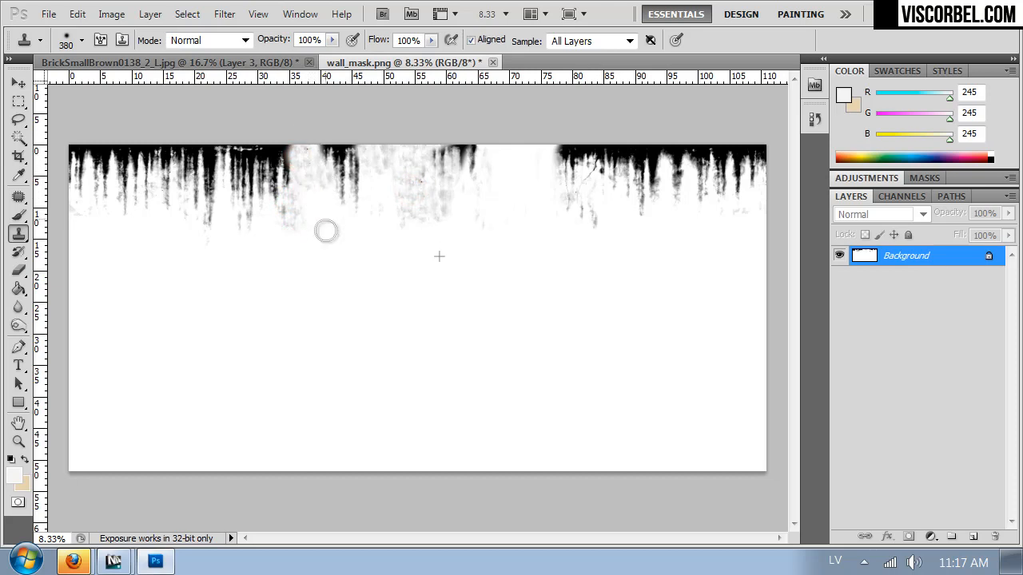
pyautogui.keyDown('alt'); pyautogui.click(413, 209); pyautogui.keyUp('alt')
pyautogui.moveTo(676, 141)
pyautogui.mouseDown()
pyautogui.moveTo(676, 167)
pyautogui.moveTo(691, 152)
pyautogui.moveTo(703, 187)
pyautogui.moveTo(700, 133)
pyautogui.moveTo(719, 189)
pyautogui.moveTo(736, 128)
pyautogui.mouseUp()
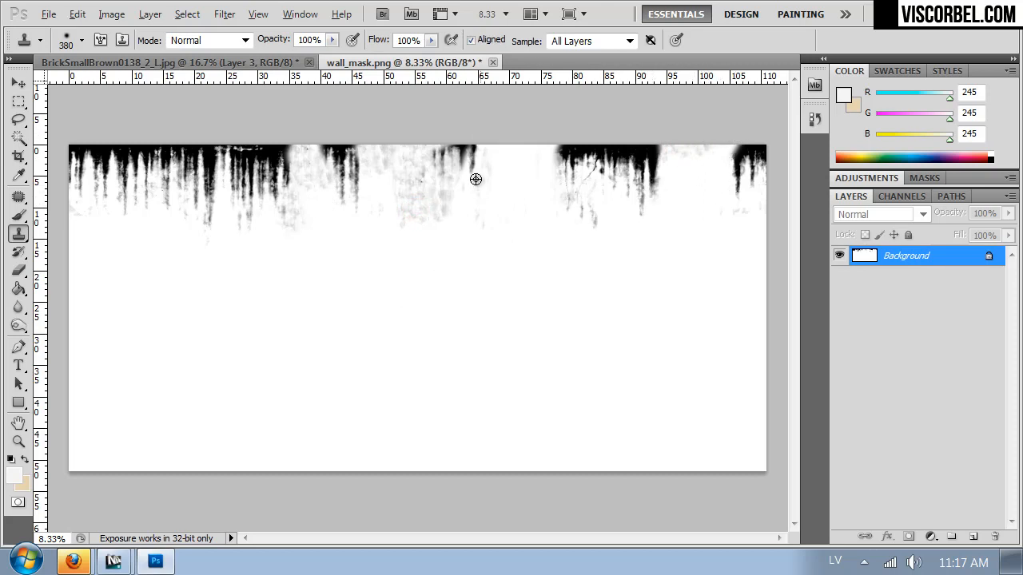
pyautogui.keyDown('alt'); pyautogui.click(463, 155); pyautogui.keyUp('alt')
pyautogui.moveTo(667, 152); pyautogui.dragTo(679, 145)
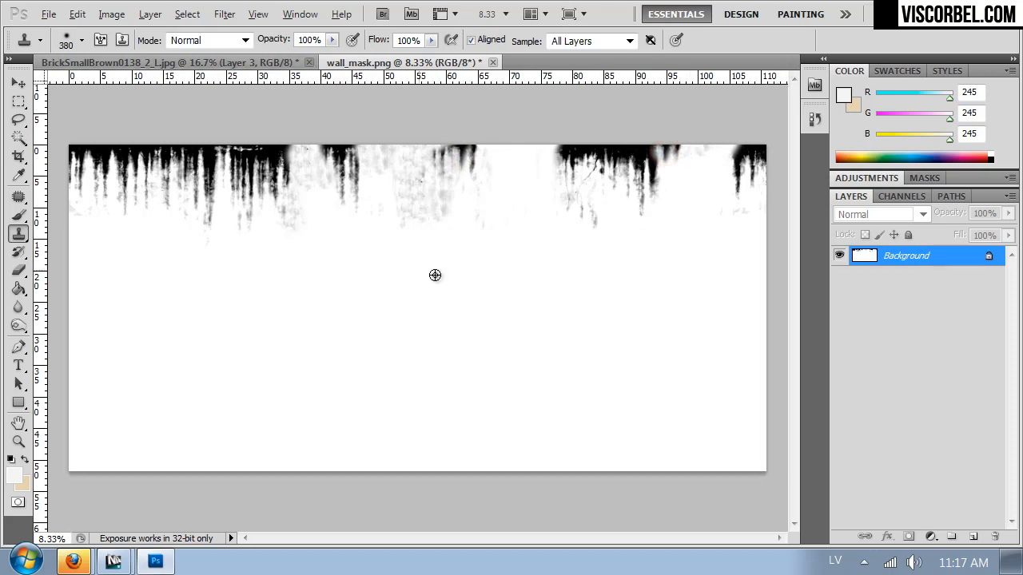
# - Raise the Clone Stamp hardness to 86% and clean up the drip edges around the two light gaps left of the mask's middle
pyautogui.rightClick(307, 154)
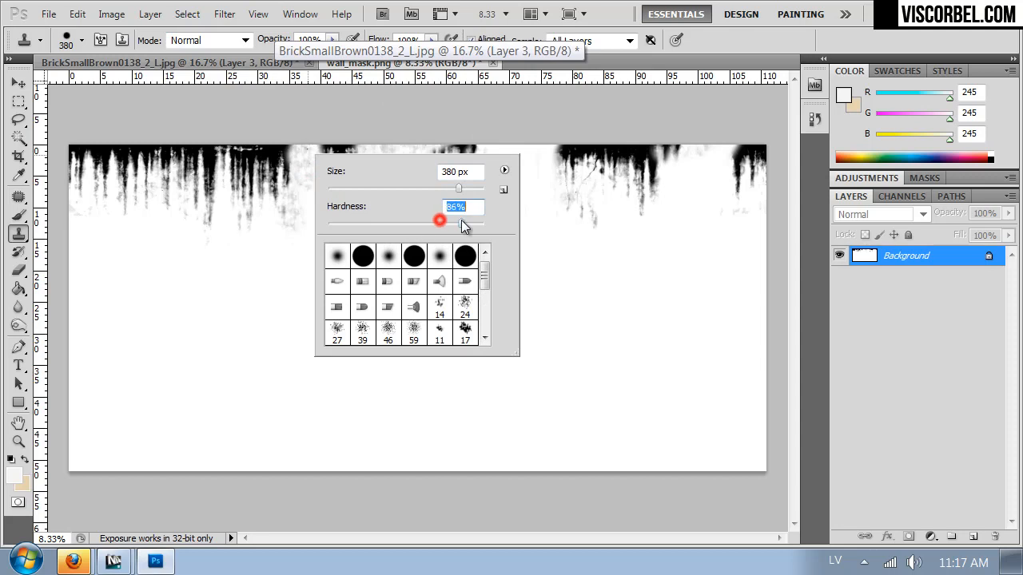
pyautogui.keyDown('alt'); pyautogui.click(263, 298); pyautogui.keyUp('alt')
pyautogui.keyDown('alt'); pyautogui.click(380, 157); pyautogui.keyUp('alt')
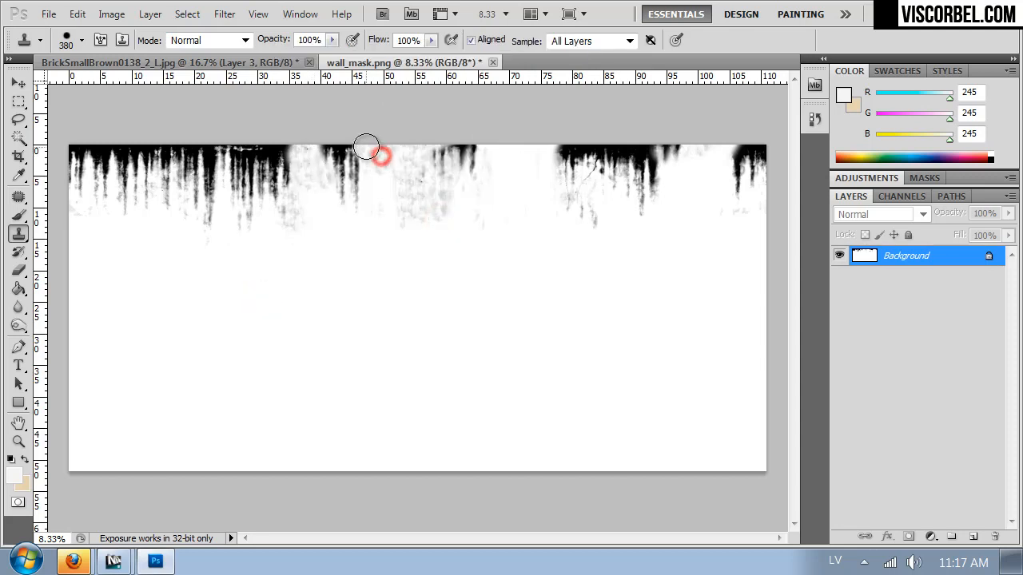
pyautogui.click(298, 156)
pyautogui.moveTo(301, 156); pyautogui.dragTo(294, 160)
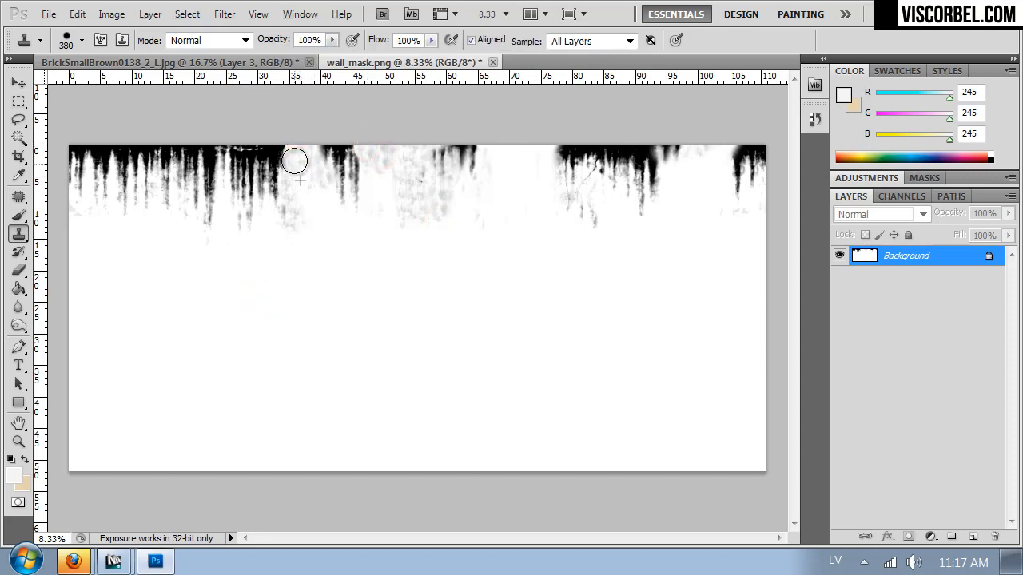
pyautogui.keyDown('alt'); pyautogui.click(423, 178); pyautogui.keyUp('alt')
pyautogui.click(425, 172)
pyautogui.click(433, 165)
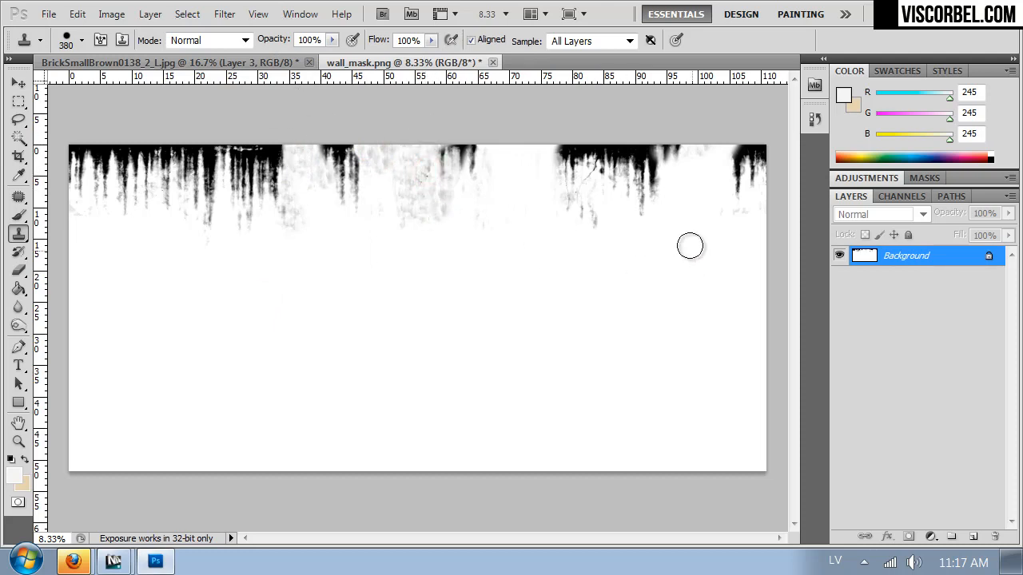
# - Clone the faint stains and short drips over the dense drips near the mask's left end, and clean up the drips left of the middle
pyautogui.keyDown('alt'); pyautogui.click(445, 158); pyautogui.keyUp('alt')
pyautogui.moveTo(163, 159)
pyautogui.mouseDown()
pyautogui.moveTo(167, 200)
pyautogui.moveTo(172, 171)
pyautogui.moveTo(150, 154)
pyautogui.moveTo(152, 200)
pyautogui.moveTo(183, 201)
pyautogui.moveTo(178, 149)
pyautogui.moveTo(183, 219)
pyautogui.mouseUp()
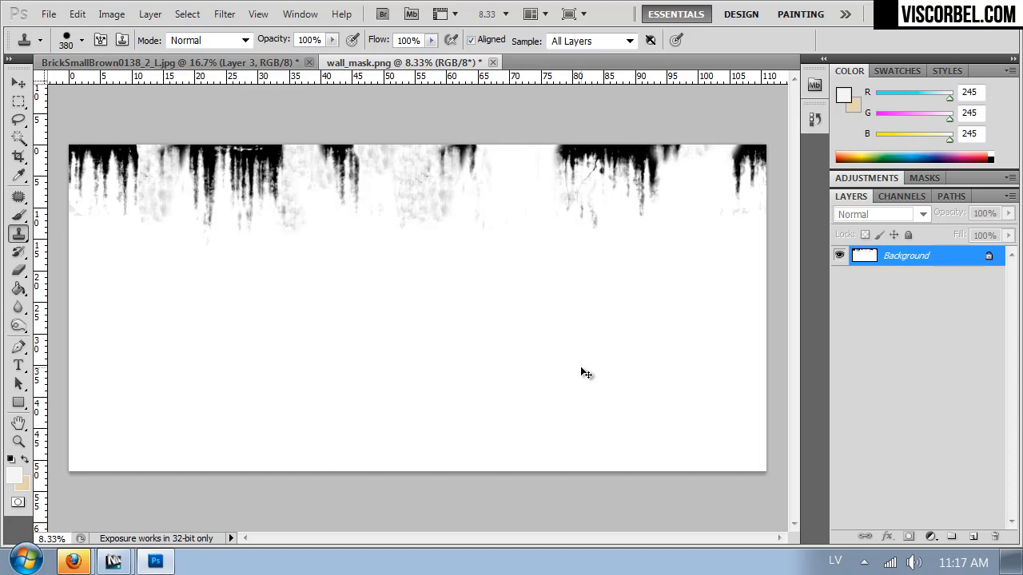
pyautogui.moveTo(379, 157)
pyautogui.mouseDown()
pyautogui.moveTo(363, 152)
pyautogui.moveTo(368, 236)
pyautogui.mouseUp()
pyautogui.click(364, 142)
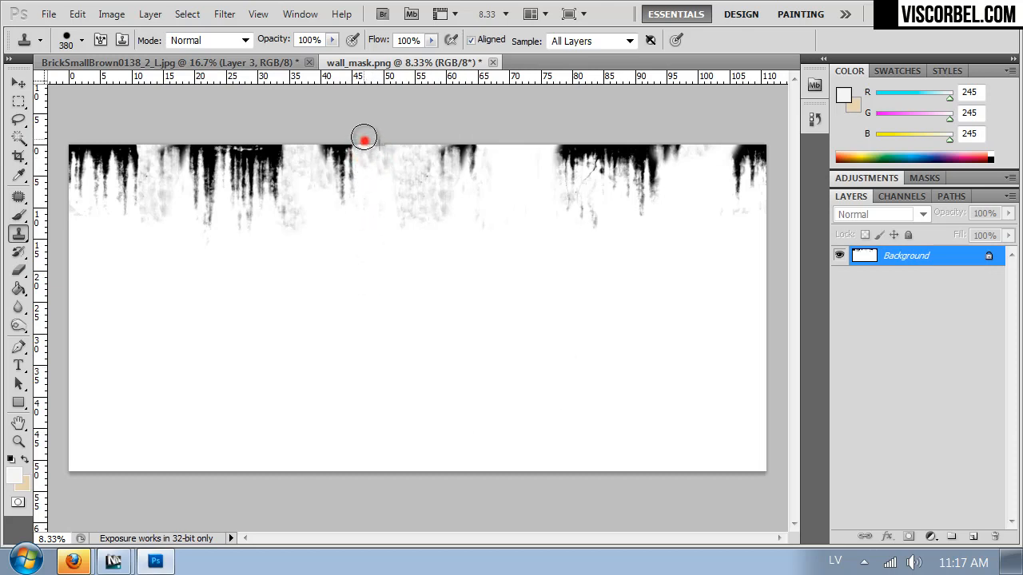
# - Save the edited mask over wall_mask.png in the Textures folder as a PNG without interlacing
pyautogui.hotkey('ctrl', 'shift', 's')
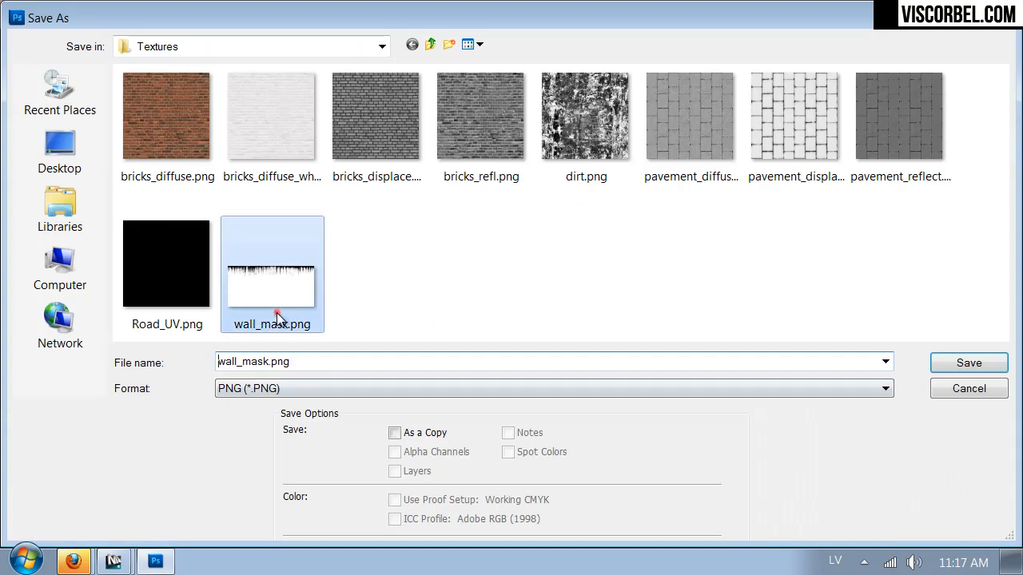
pyautogui.doubleClick(278, 314)
pyautogui.click(477, 222)
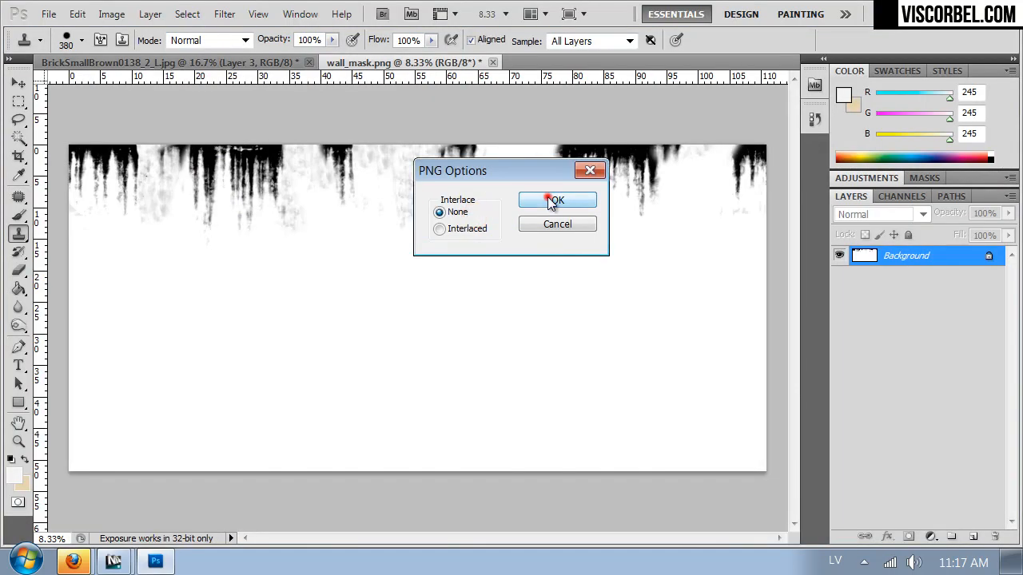
pyautogui.click(549, 199)
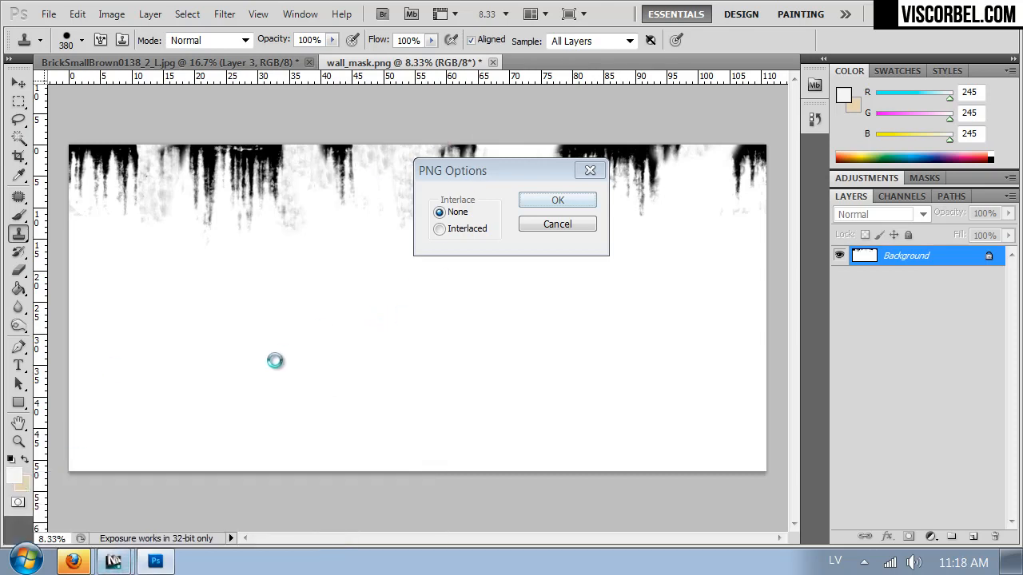
# - Switch to 3ds Max, define a render region over the upper part of the wall, test-render it and stop the render partway
pyautogui.moveTo(112, 559)
pyautogui.click(96, 520)
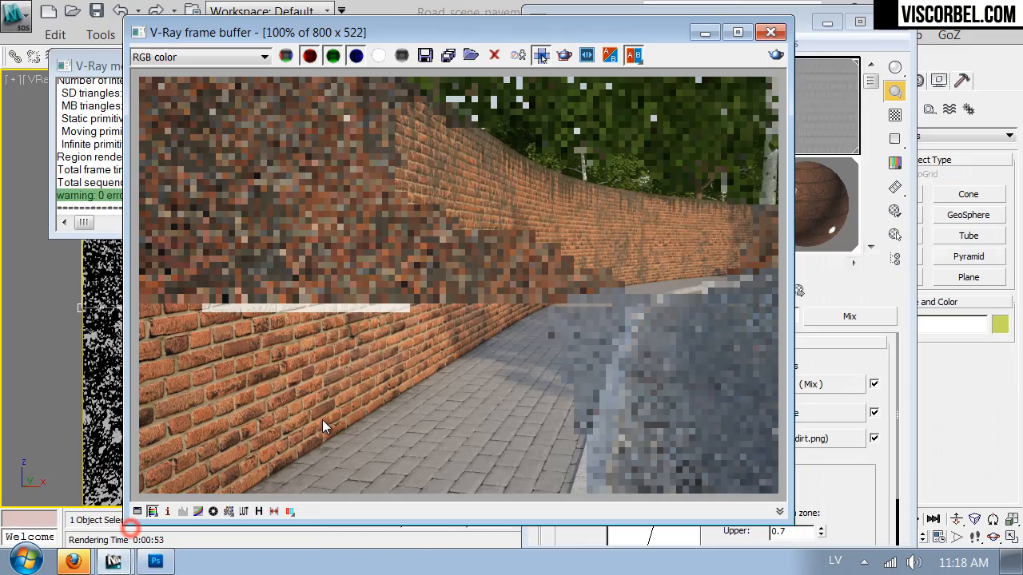
pyautogui.moveTo(624, 40); pyautogui.dragTo(584, 51)
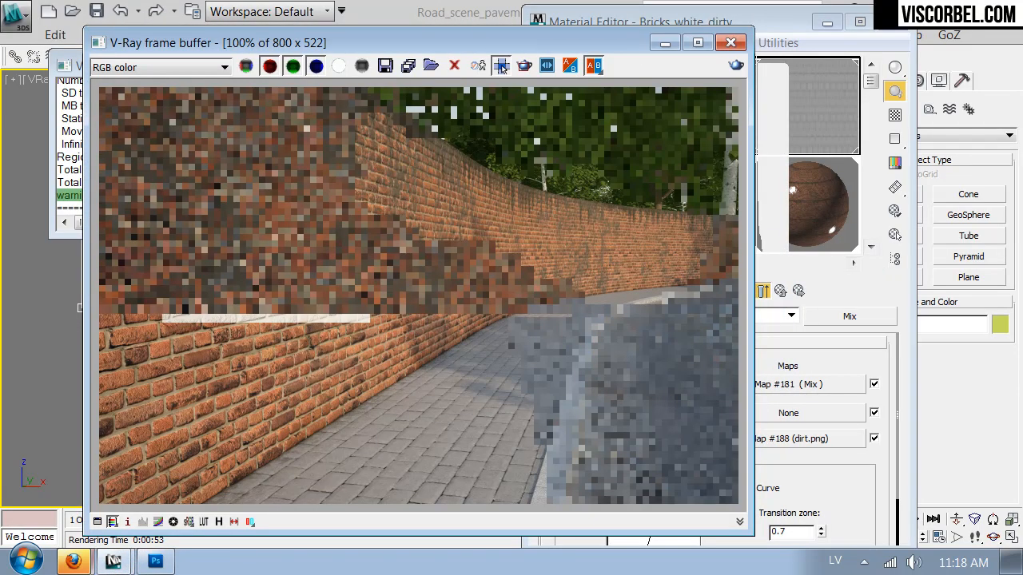
pyautogui.click(653, 184)
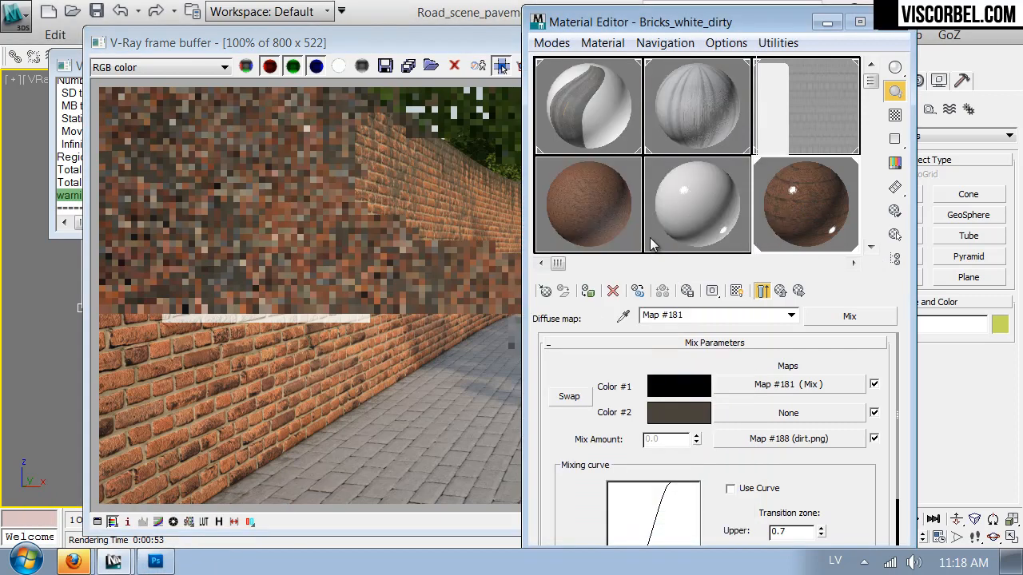
pyautogui.click(235, 96)
pyautogui.click(525, 67)
pyautogui.moveTo(736, 178); pyautogui.dragTo(263, 226)
pyautogui.moveTo(354, 135); pyautogui.dragTo(737, 239)
pyautogui.click(736, 65)
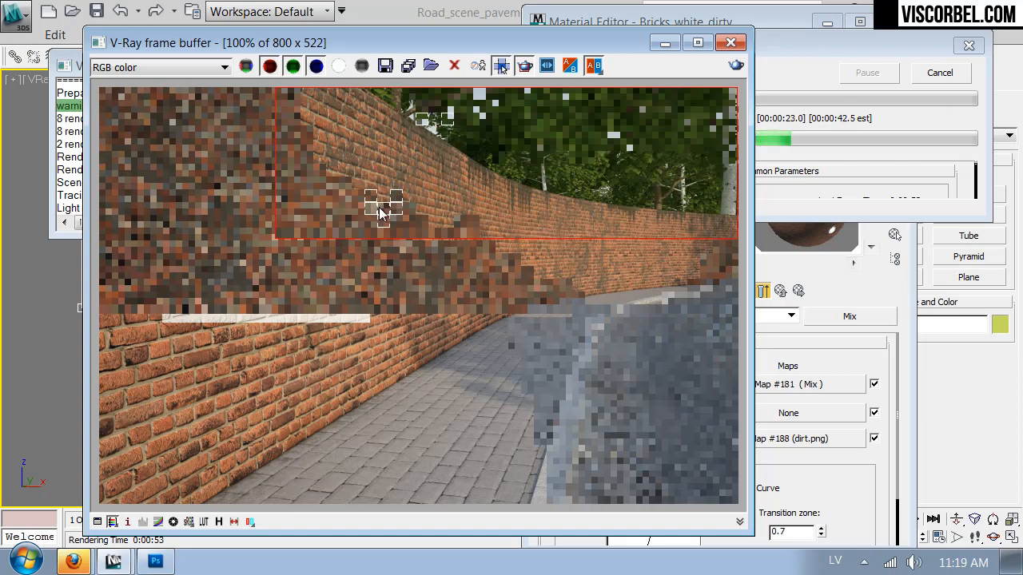
pyautogui.click(942, 80)
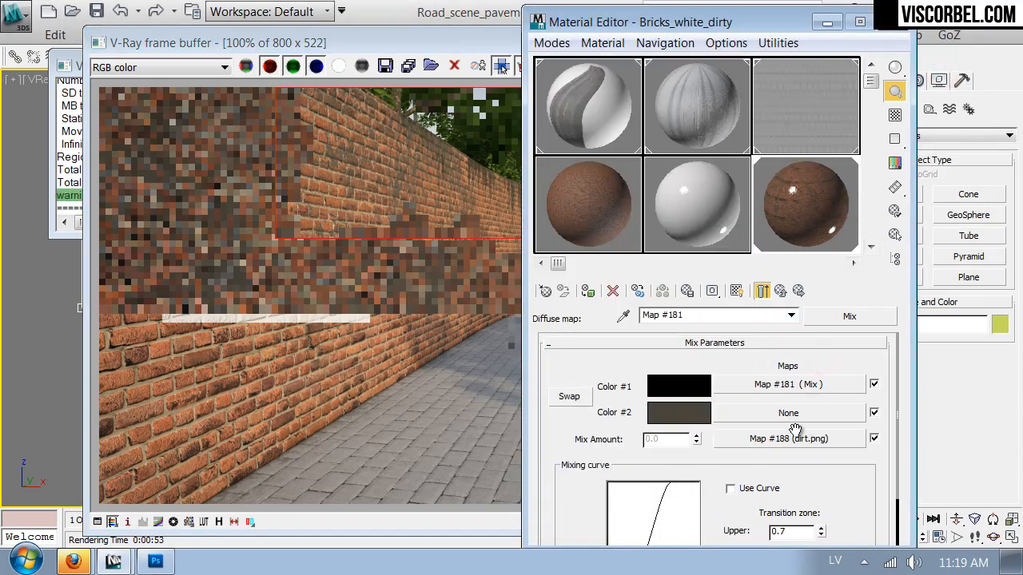
# - Set the Blur of the outer Mix map's dirt.png bitmap to 0.3 and return to the Bricks_white_dirty material
pyautogui.click(802, 437)
pyautogui.write('0.3')
pyautogui.press('Return')
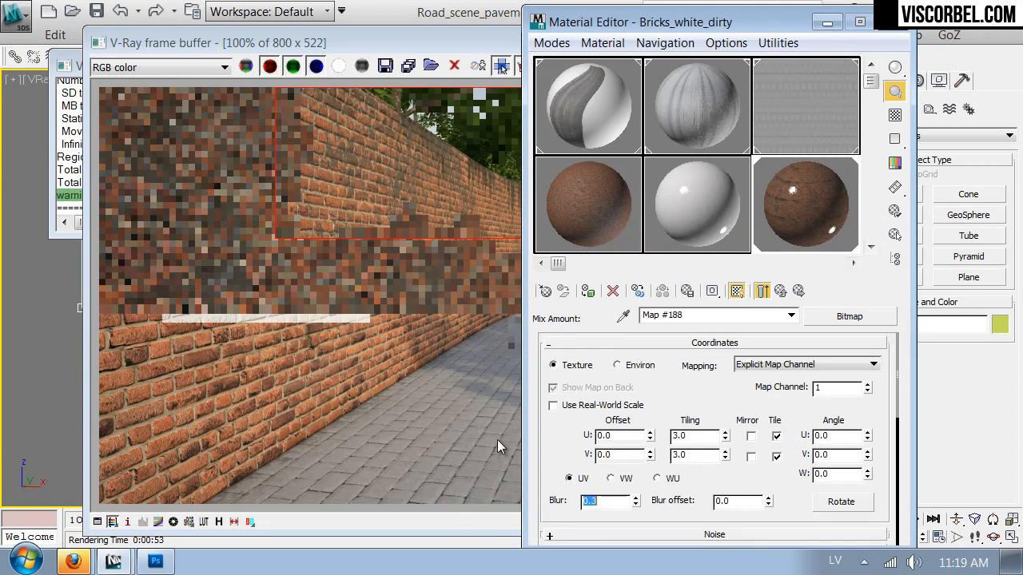
pyautogui.click(780, 290)
pyautogui.click(780, 290)
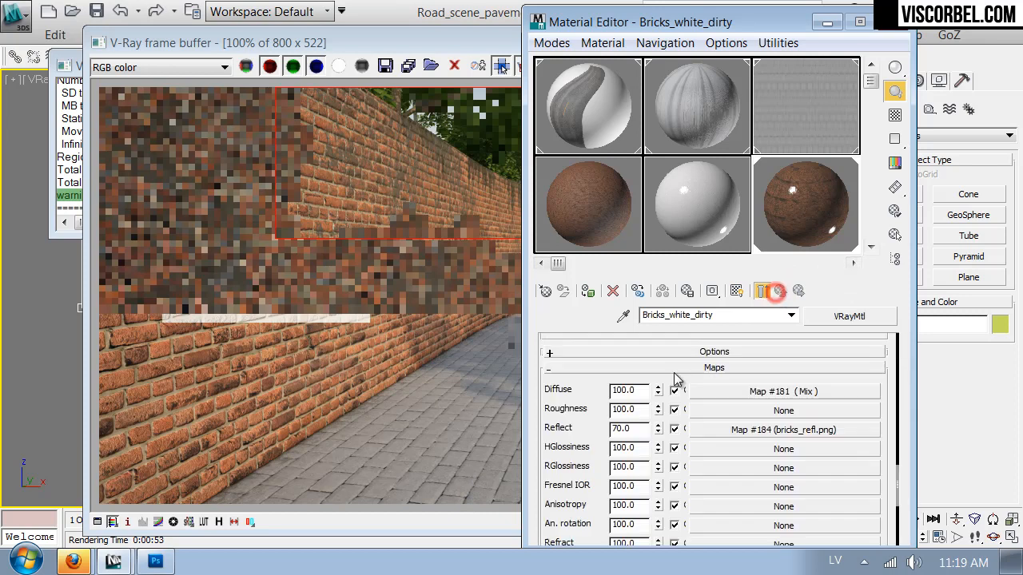
# - Set the Displace amount of the Bricks_white_dirty material to 1.8
pyautogui.moveTo(577, 484); pyautogui.dragTo(540, 260)
pyautogui.moveTo(622, 439); pyautogui.dragTo(537, 439)
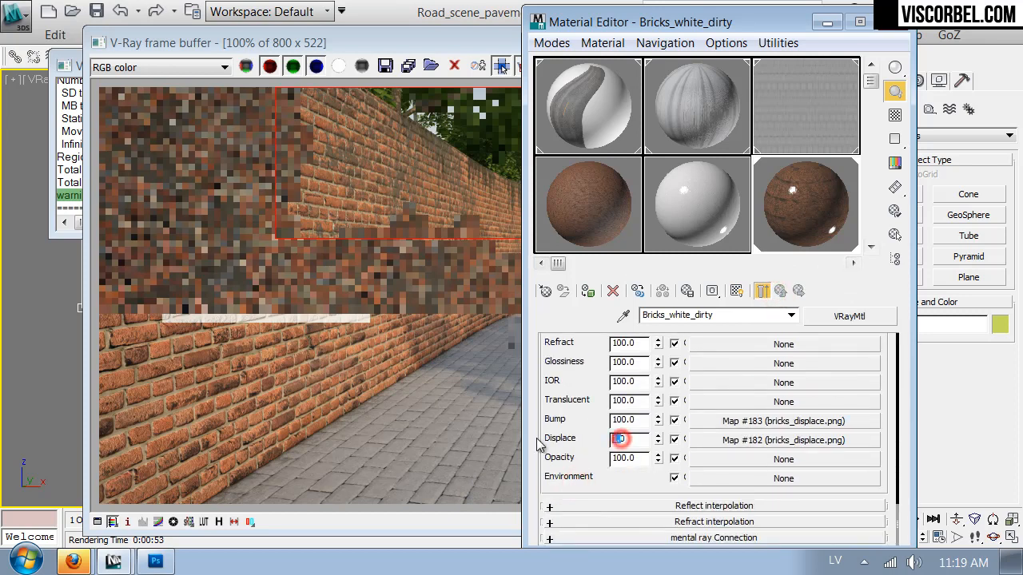
pyautogui.write('1.8')
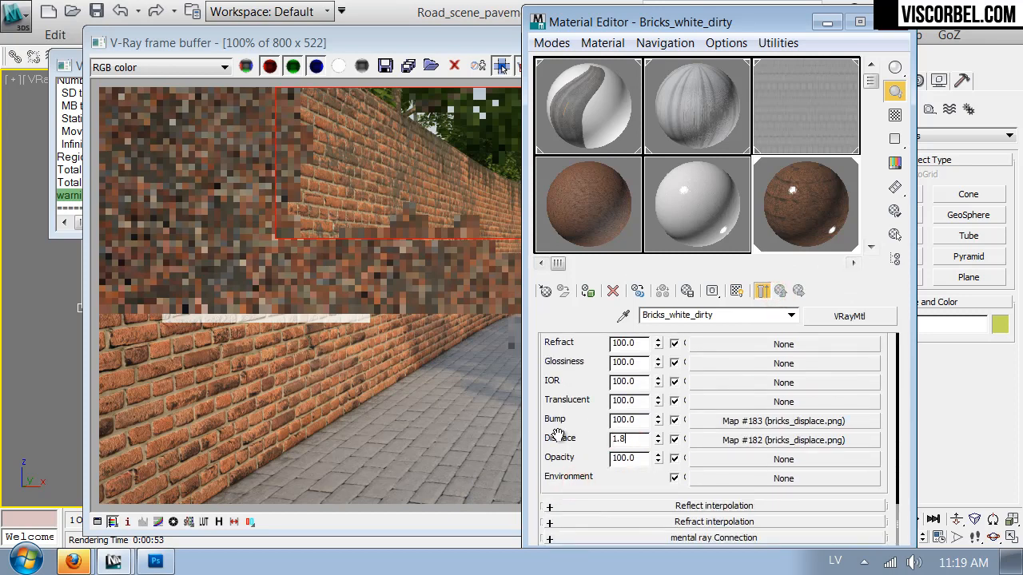
pyautogui.press('Return')
# - Turn off the render region, start a full-frame test render and stop it right away
pyautogui.click(408, 216)
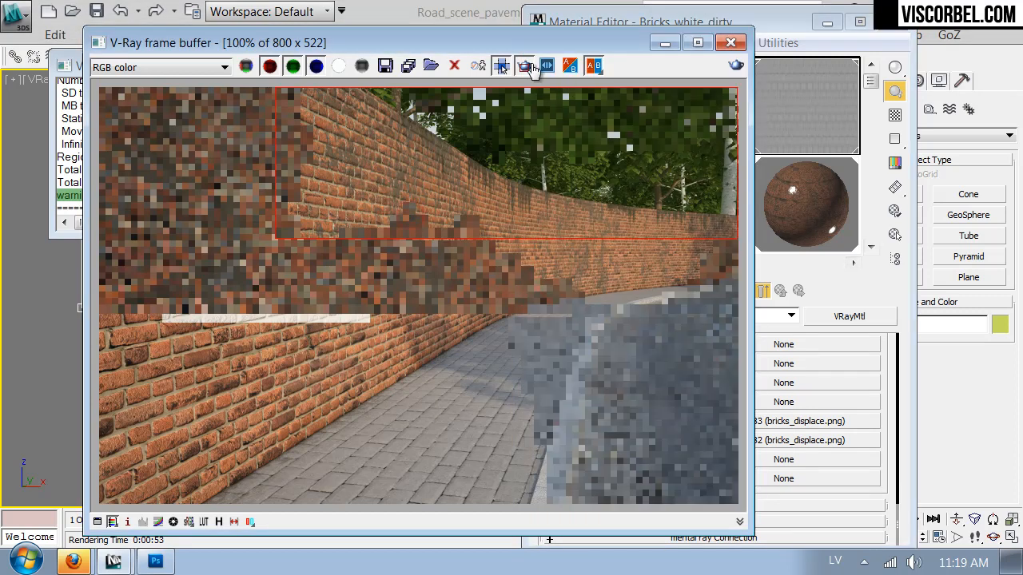
pyautogui.click(737, 68)
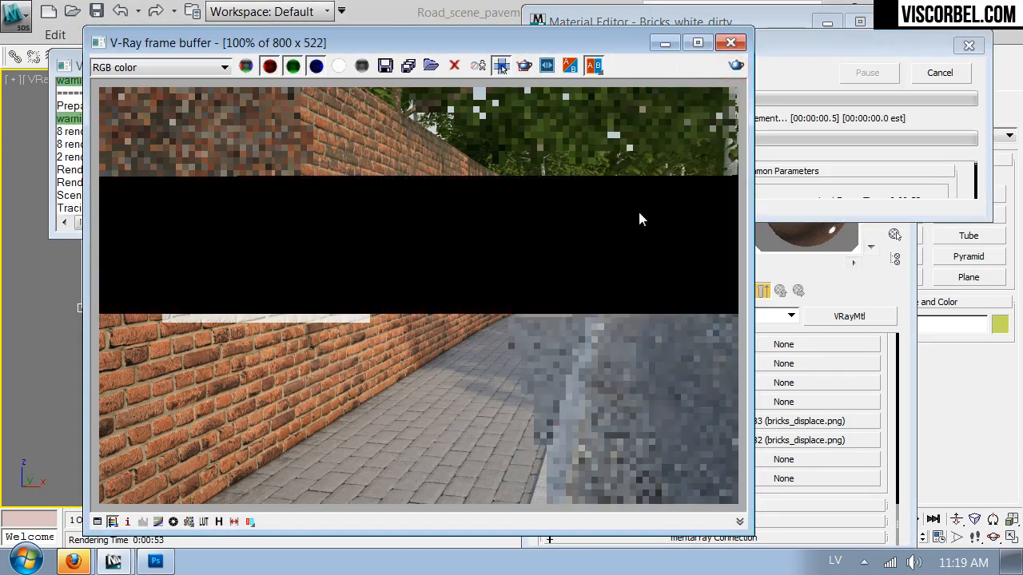
pyautogui.click(940, 72)
# - Set the reflection glossiness of the Bricks_white_dirty material to 0.4
pyautogui.click(893, 358)
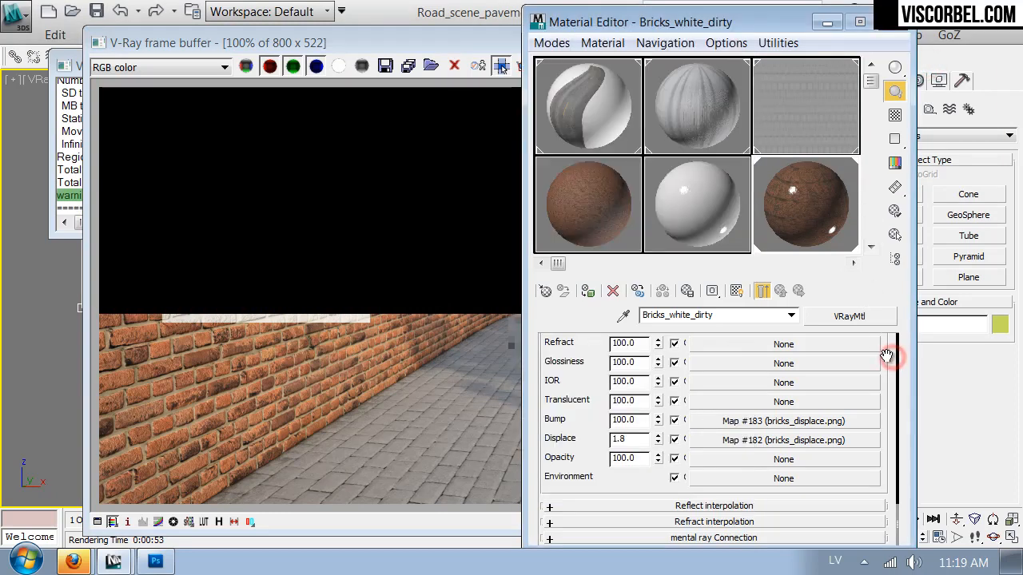
pyautogui.click(886, 355)
pyautogui.scroll(9, 838, 453)
pyautogui.scroll(10, 672, 354)
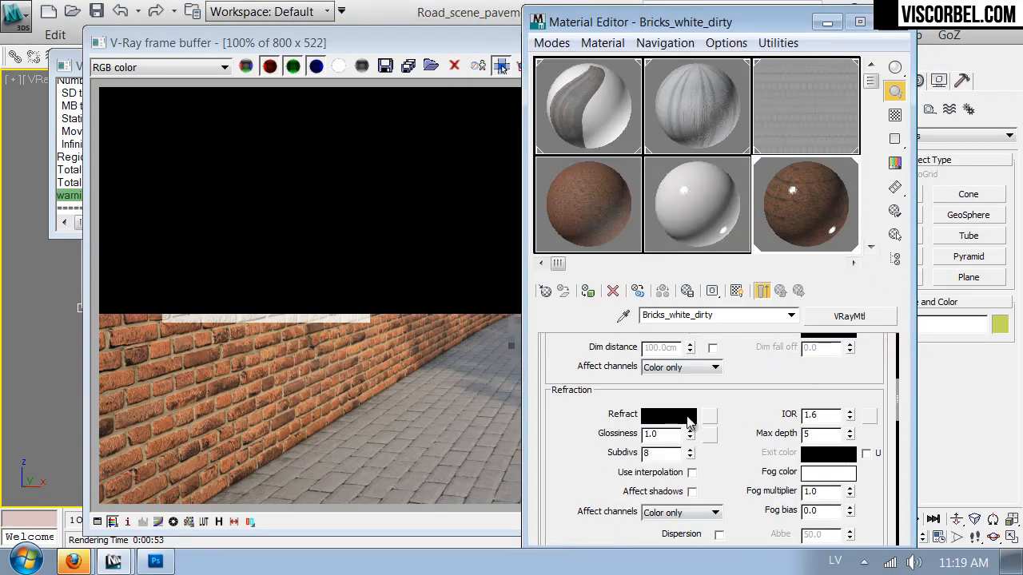
pyautogui.doubleClick(663, 386)
pyautogui.write('0.4')
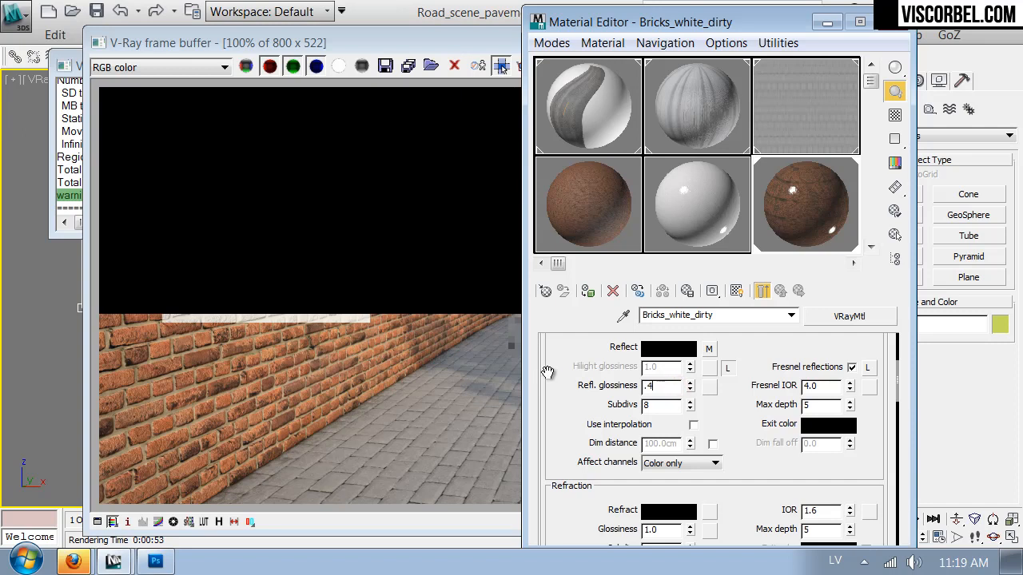
pyautogui.press('Return')
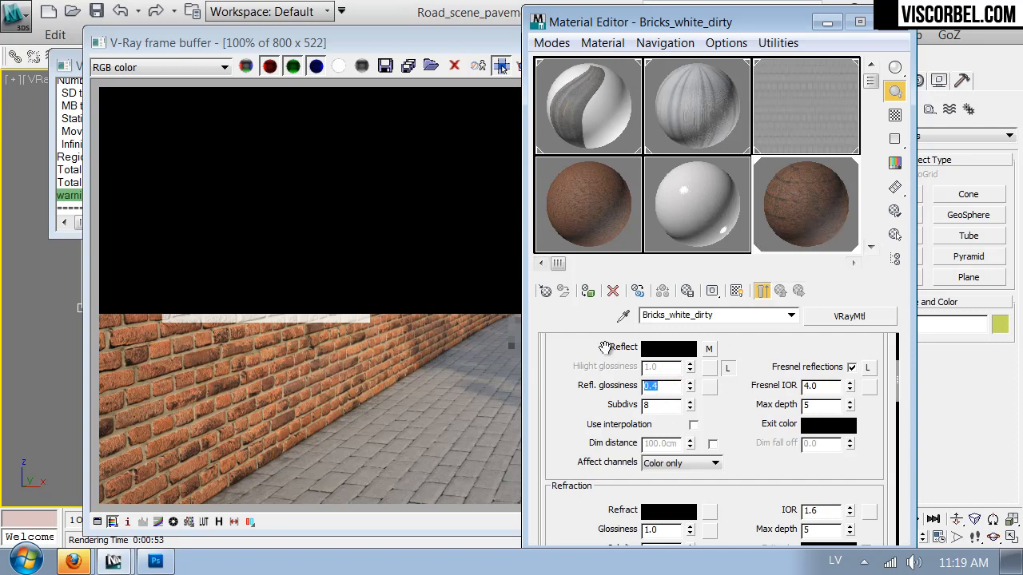
# - Start a full-frame test render to check the edited mask, stronger displacement and lower glossiness on the wall
pyautogui.click(454, 198)
pyautogui.click(736, 64)
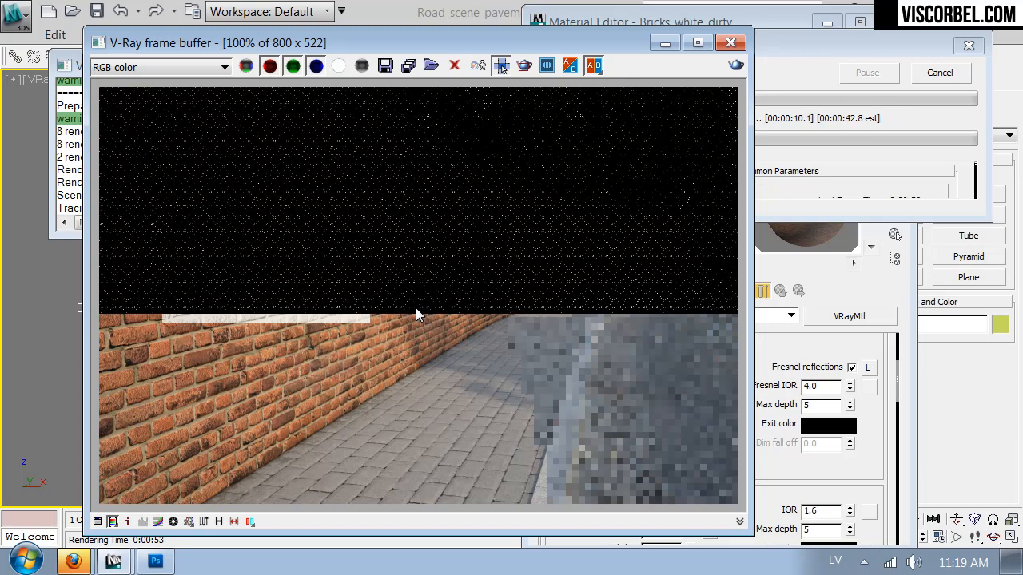
pyautogui.click(416, 311)
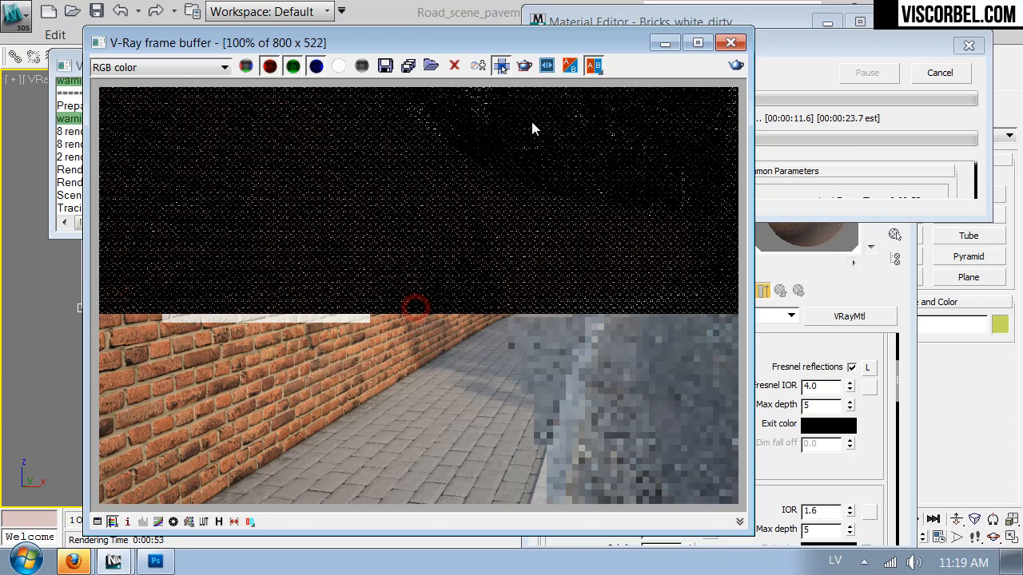
# - Stop the running test render and close the frame buffer and the Material Editor to uncover the camera view
pyautogui.click(525, 66)
pyautogui.click(527, 65)
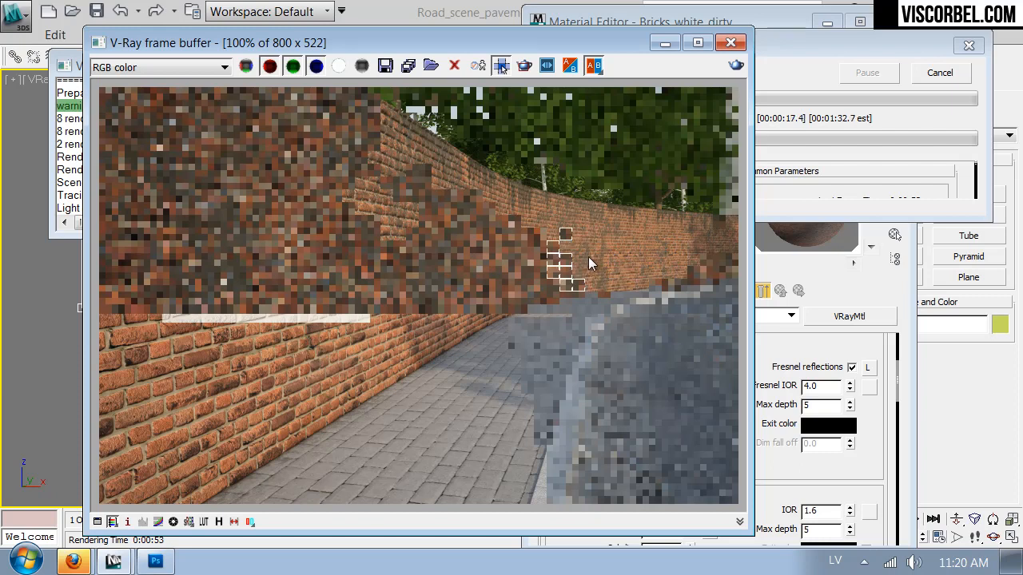
pyautogui.click(931, 72)
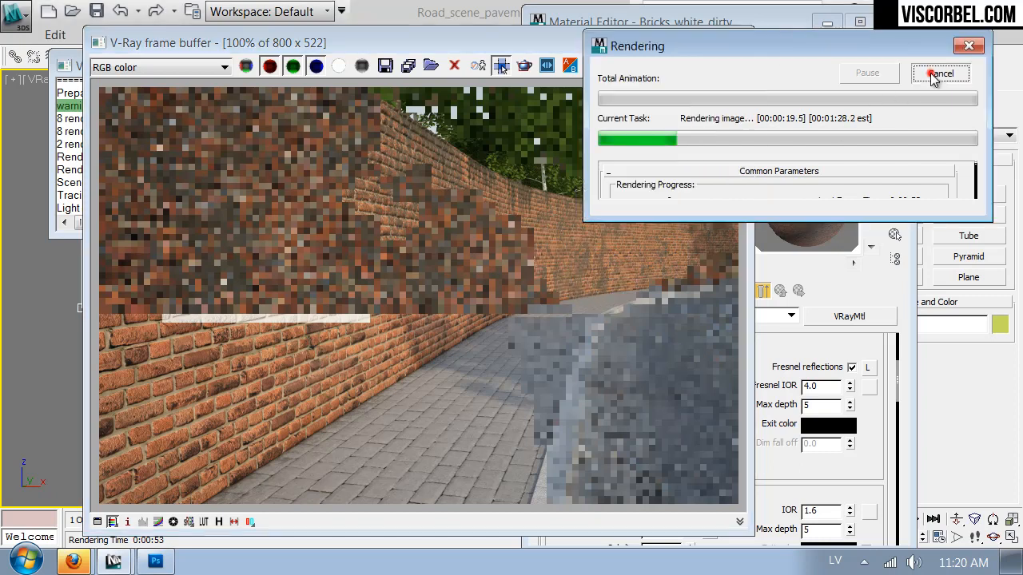
pyautogui.click(730, 39)
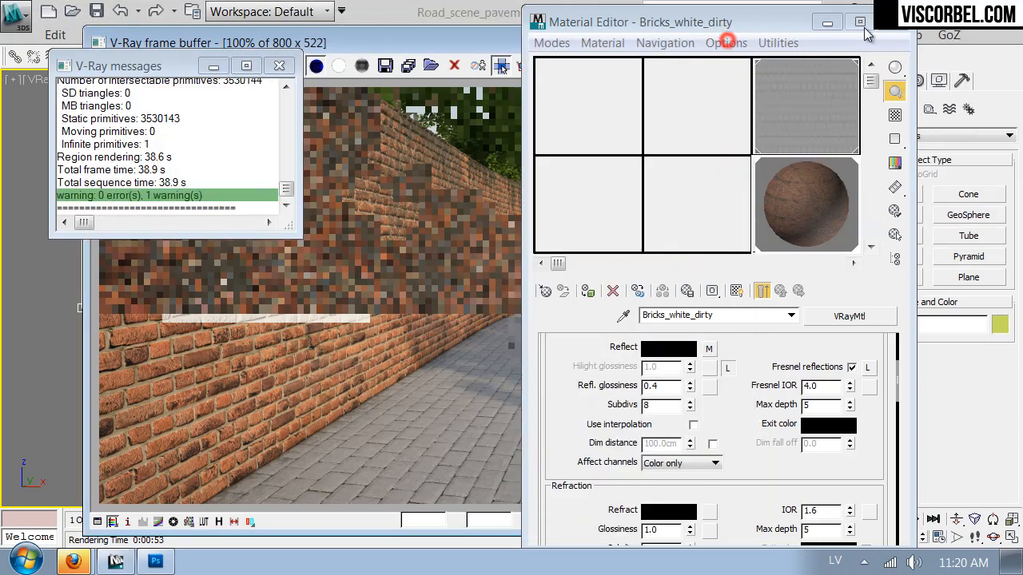
pyautogui.click(891, 31)
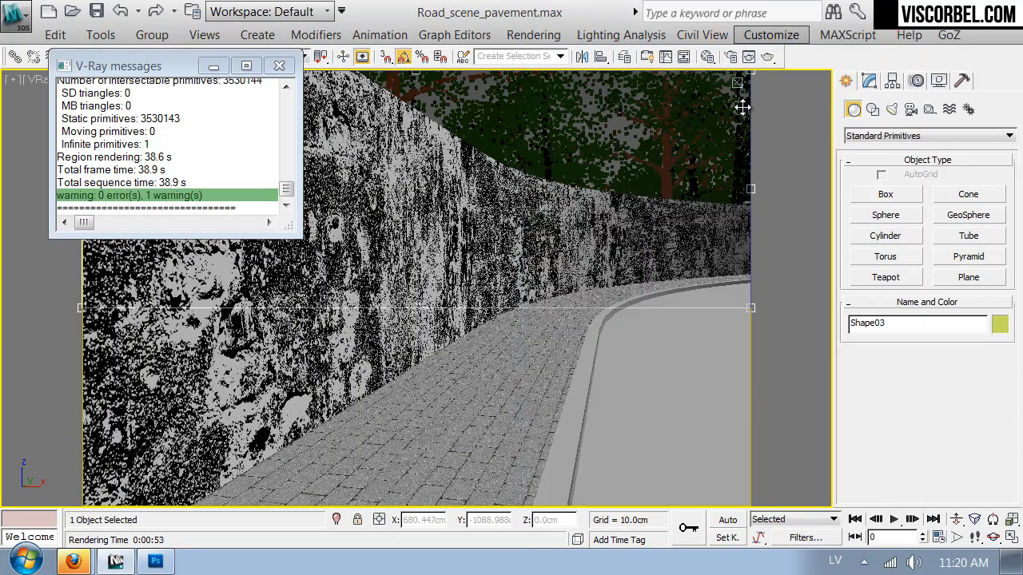
# - Remove the region from the render area settings so the whole camera view gets rendered
pyautogui.click(749, 57)
pyautogui.click(302, 345)
pyautogui.click(307, 361)
pyautogui.click(908, 297)
# - Reframe the camera toward the far stretch of wall along the road, close the V-Ray messages and start a test render
pyautogui.moveTo(624, 281); pyautogui.dragTo(611, 276)
pyautogui.moveTo(519, 190); pyautogui.dragTo(466, 176, button='middle')
pyautogui.click(279, 67)
pyautogui.rightClick(482, 352)
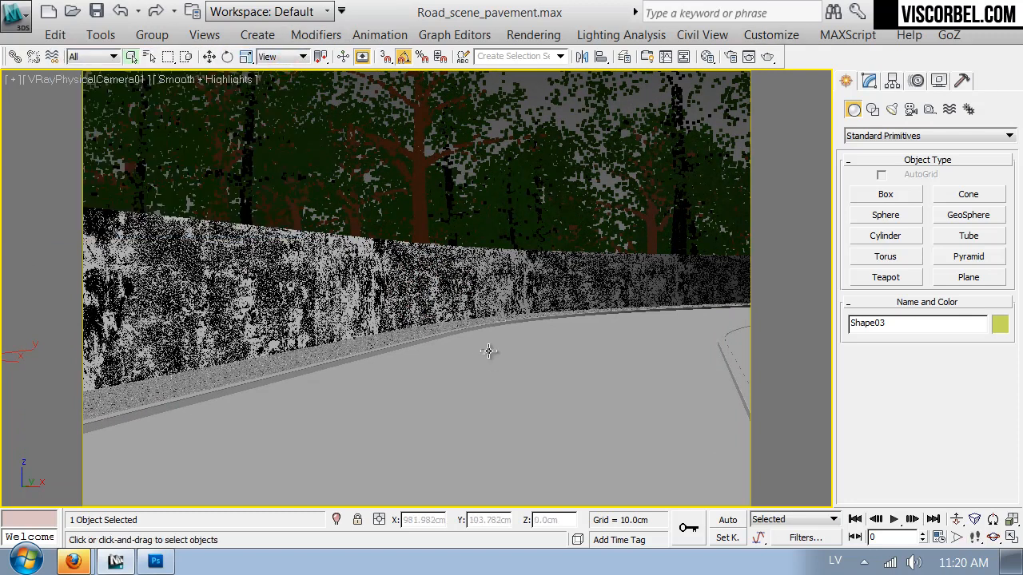
pyautogui.click(769, 56)
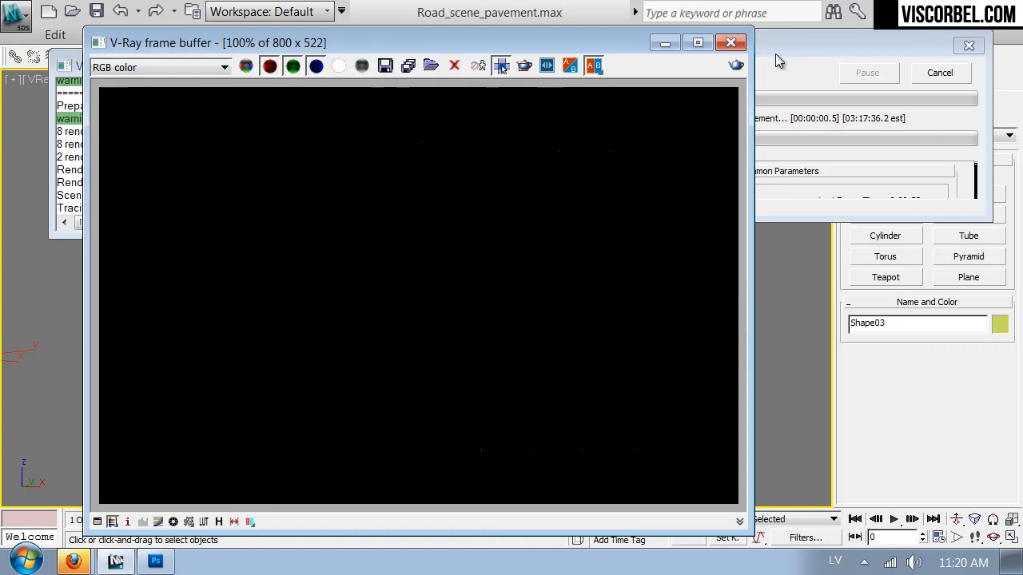